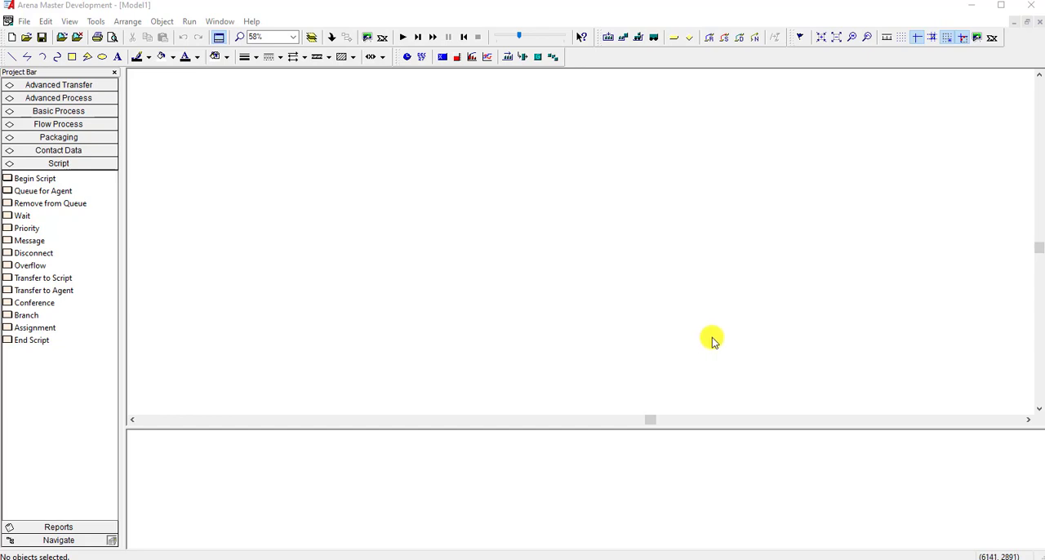
Place a Create, a Process and a Dispose module from Basic Process in a spaced row across the model canvas.
left_click(96, 117)
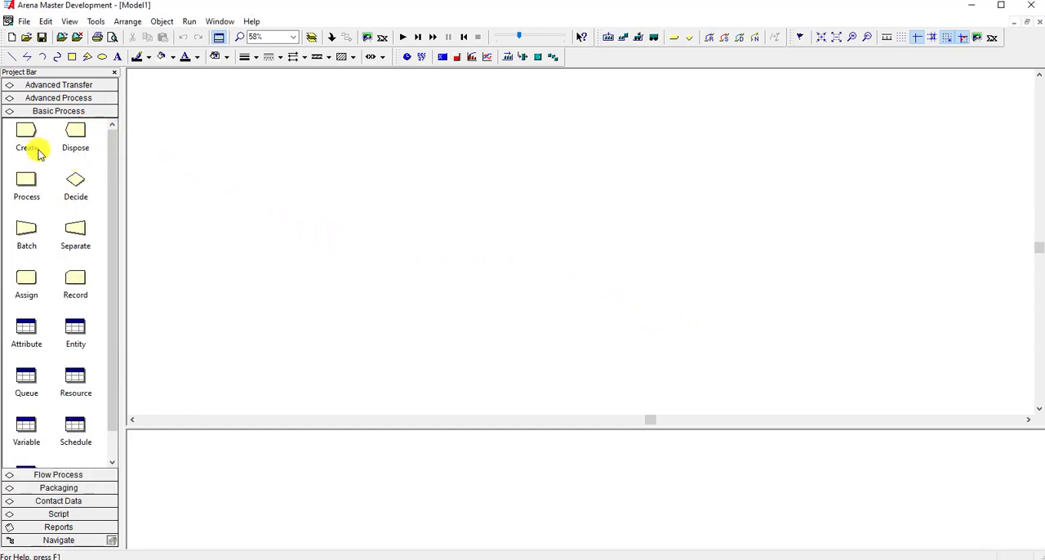
left_click_drag(37, 141, 253, 170)
left_click(284, 202)
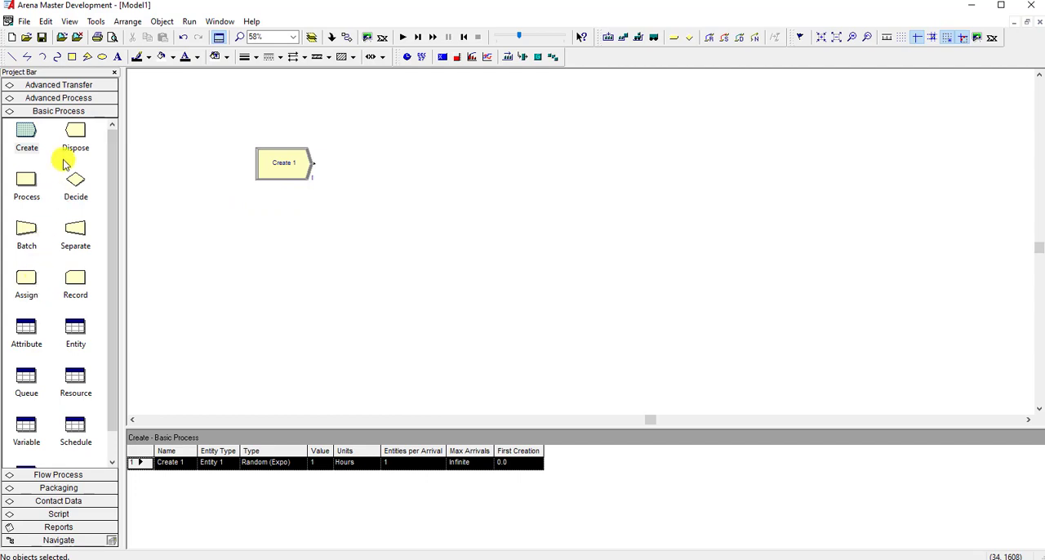
left_click_drag(33, 188, 536, 169)
left_click(552, 215)
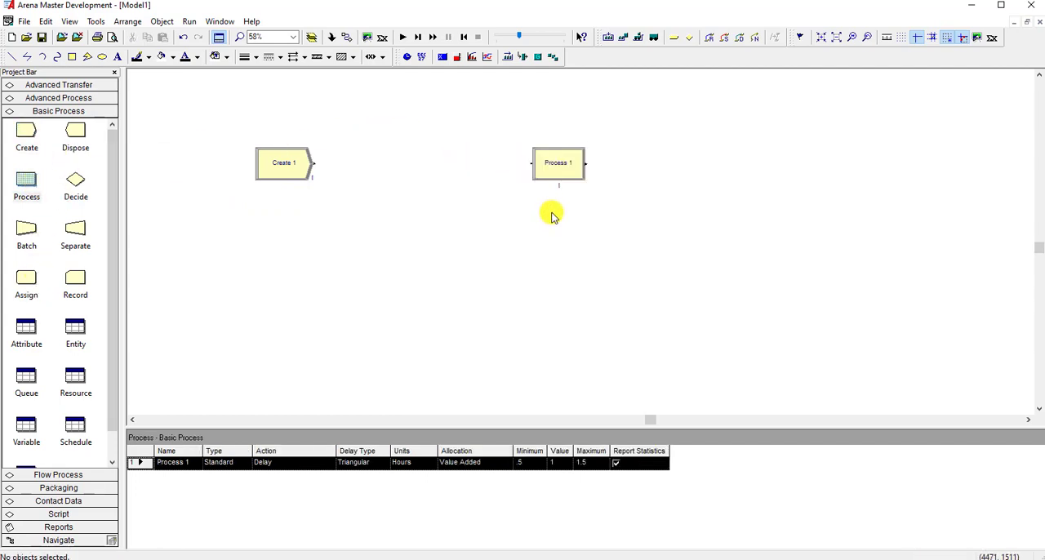
left_click_drag(74, 128, 792, 169)
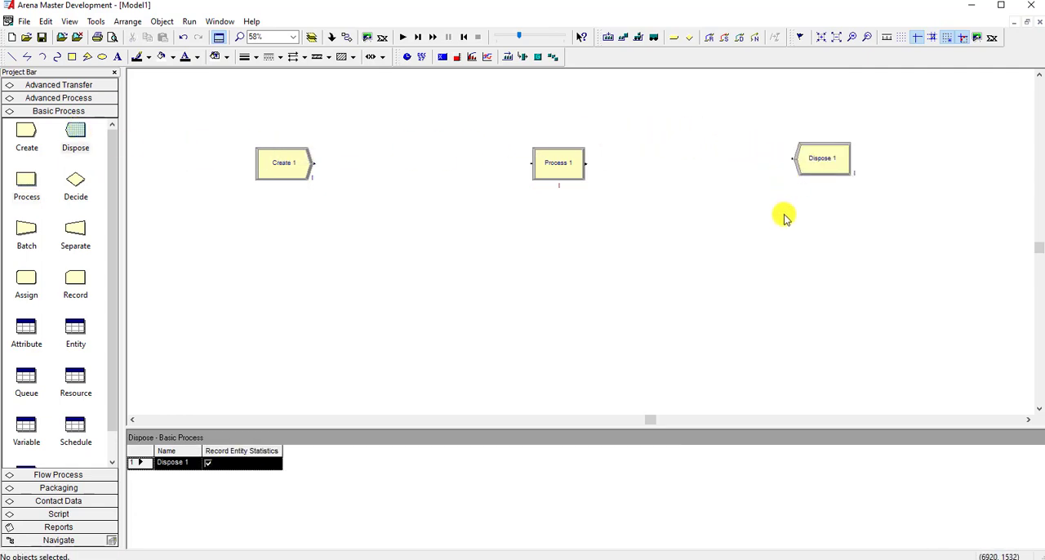
Name the Create module ARRIVAL OF CUST. and set its random (expo) time between arrivals to 5 minutes.
left_click(276, 166)
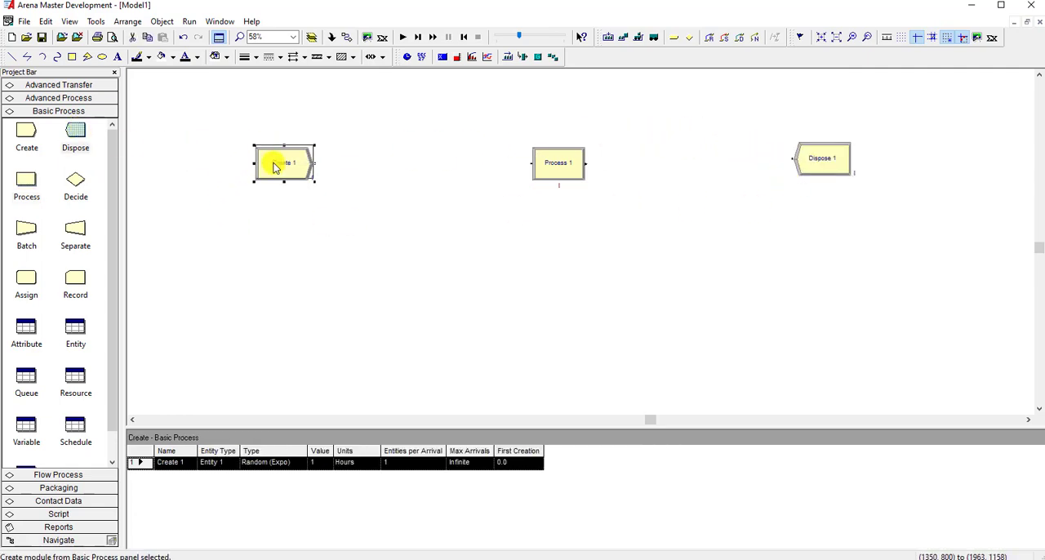
double_click(284, 166)
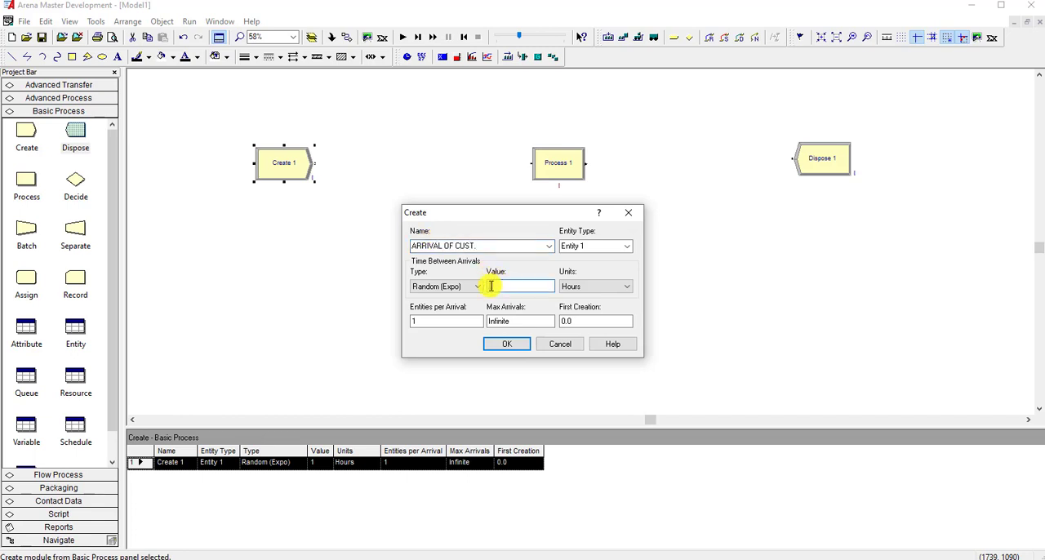
type("5")
left_click(592, 285)
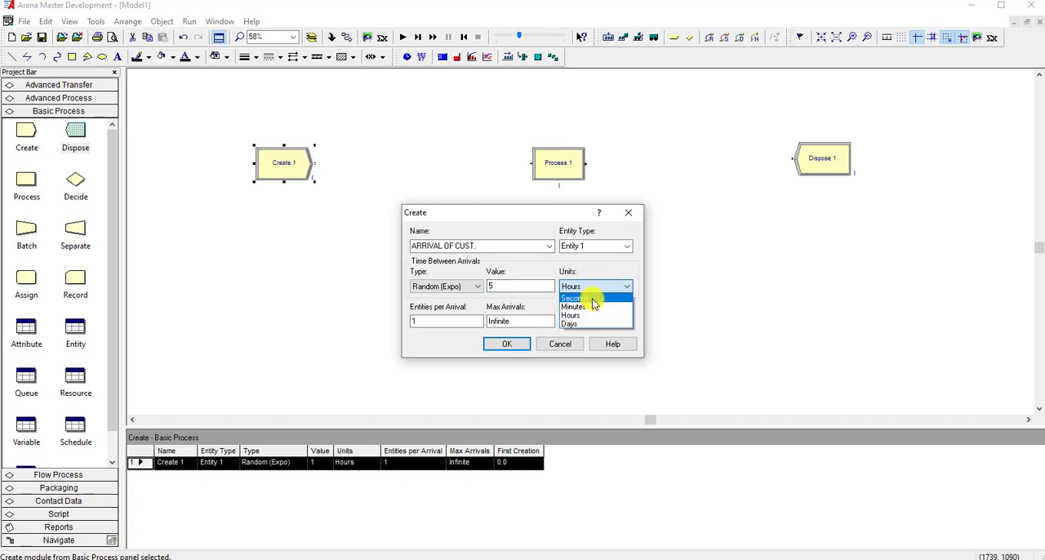
left_click(594, 306)
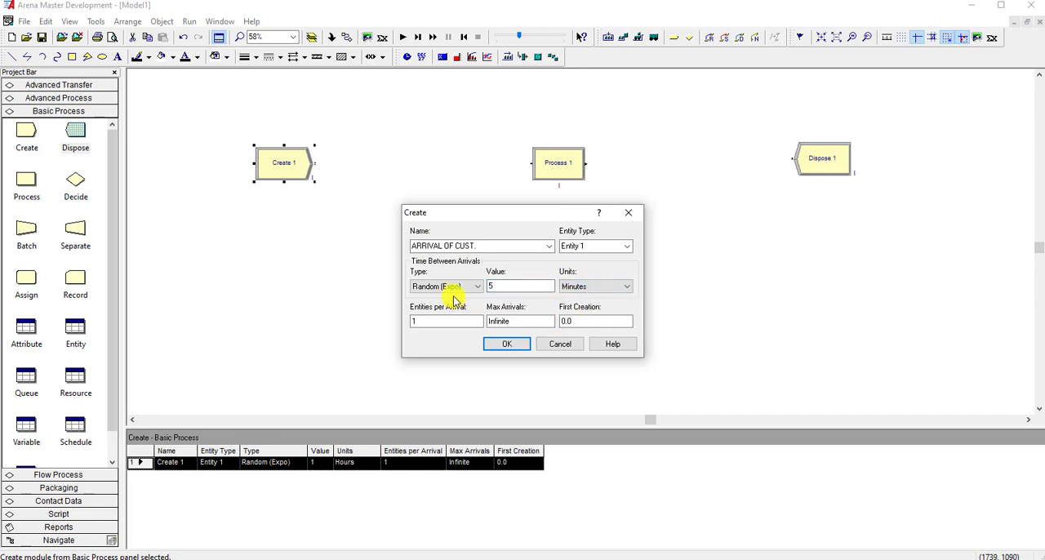
left_click(494, 346)
Name the Process module ATM PROCESS, set its action to Seize Delay Release and add one ATM resource.
double_click(563, 164)
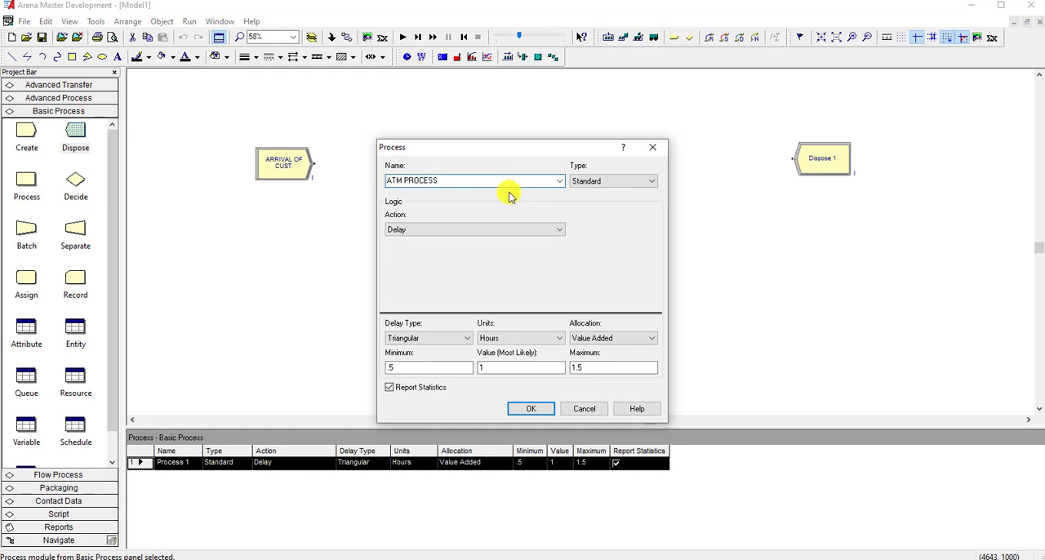
left_click(511, 229)
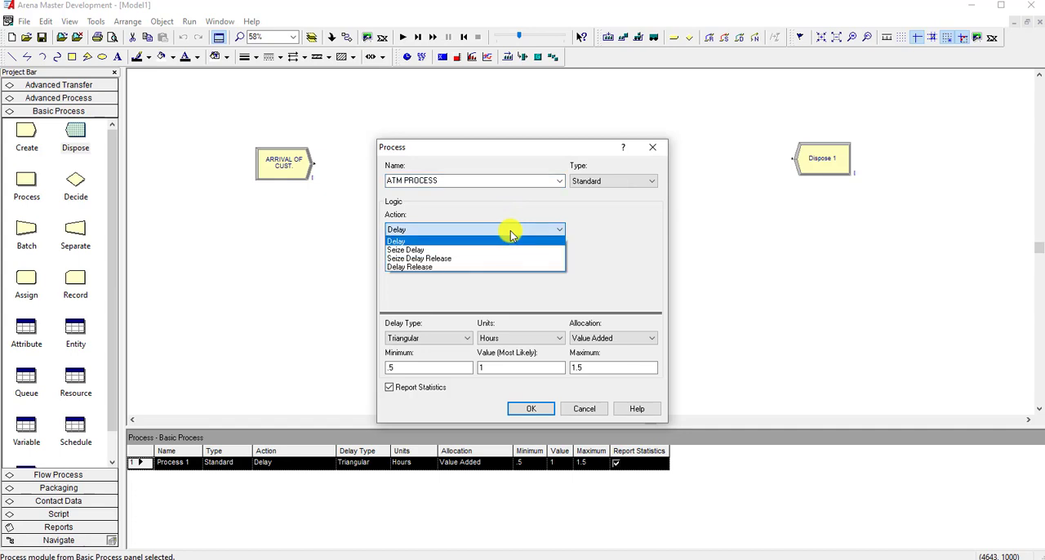
left_click(507, 259)
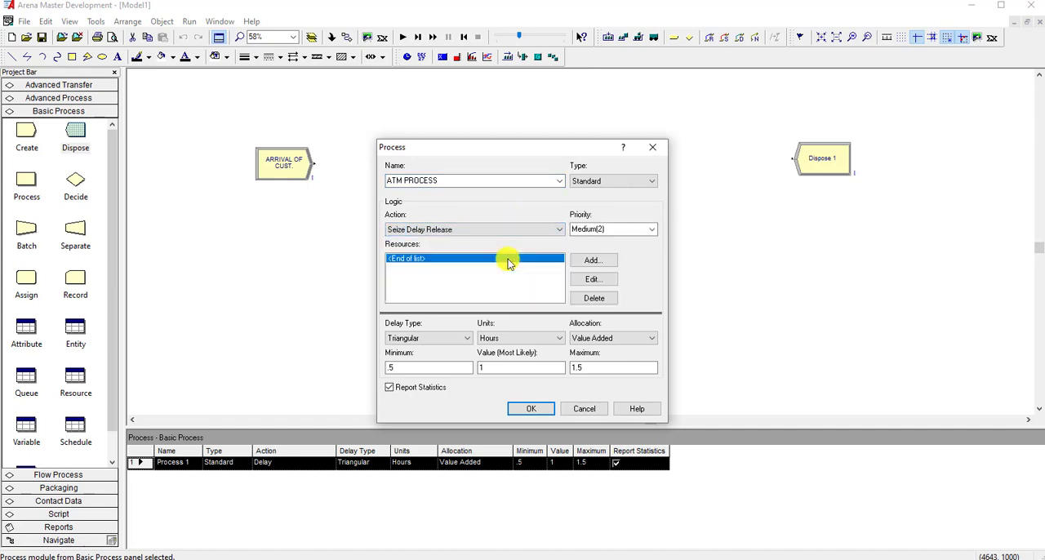
left_click(592, 260)
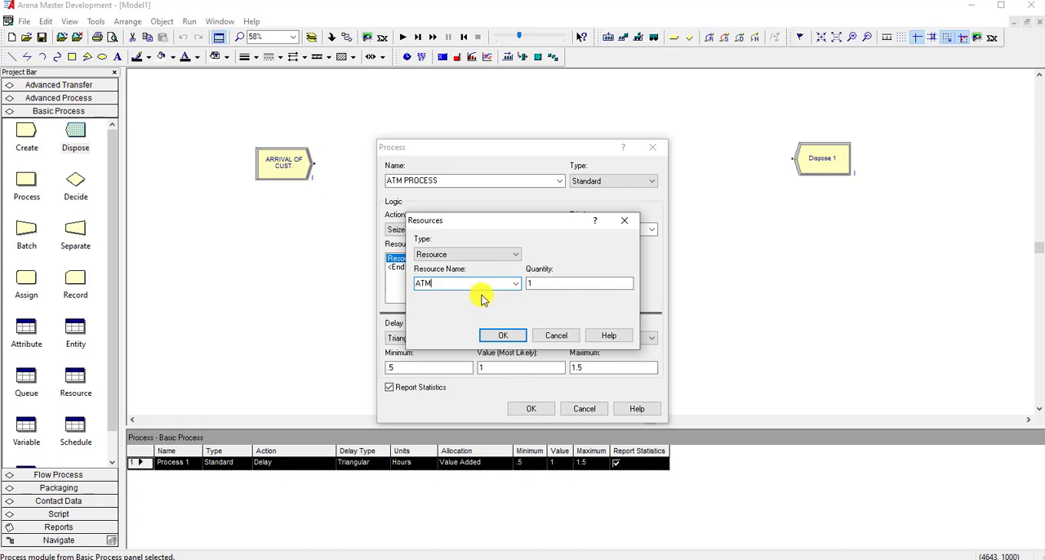
left_click(501, 338)
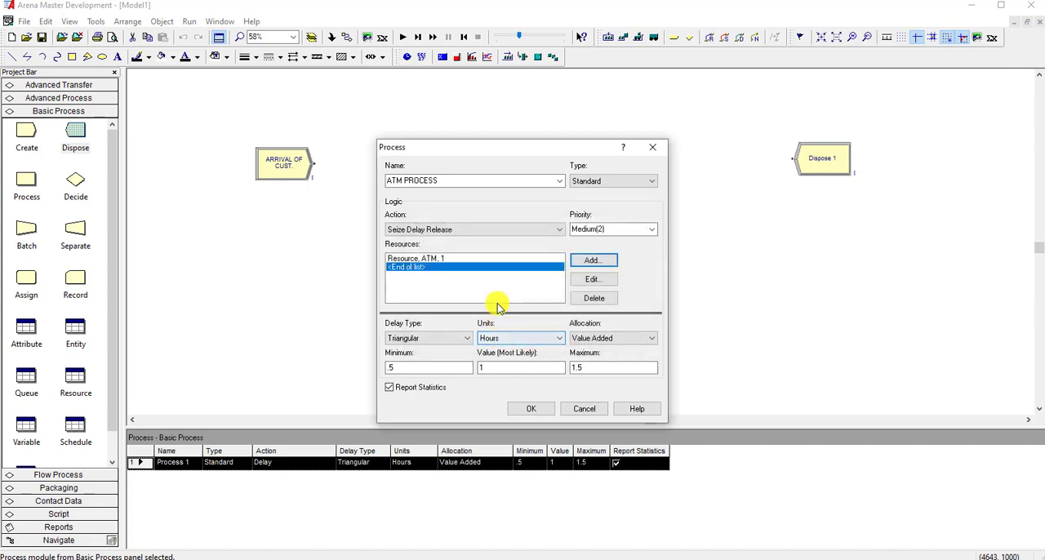
Set the ATM PROCESS delay type to Expression and build an exponential distribution with mean 5, EXPO(5).
left_click(464, 338)
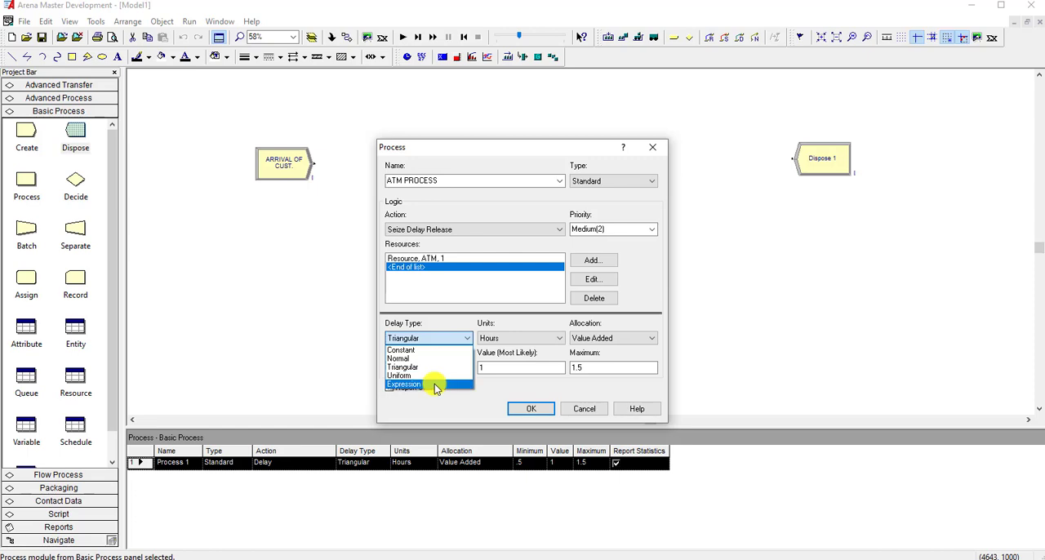
left_click(434, 384)
double_click(449, 366)
right_click(451, 367)
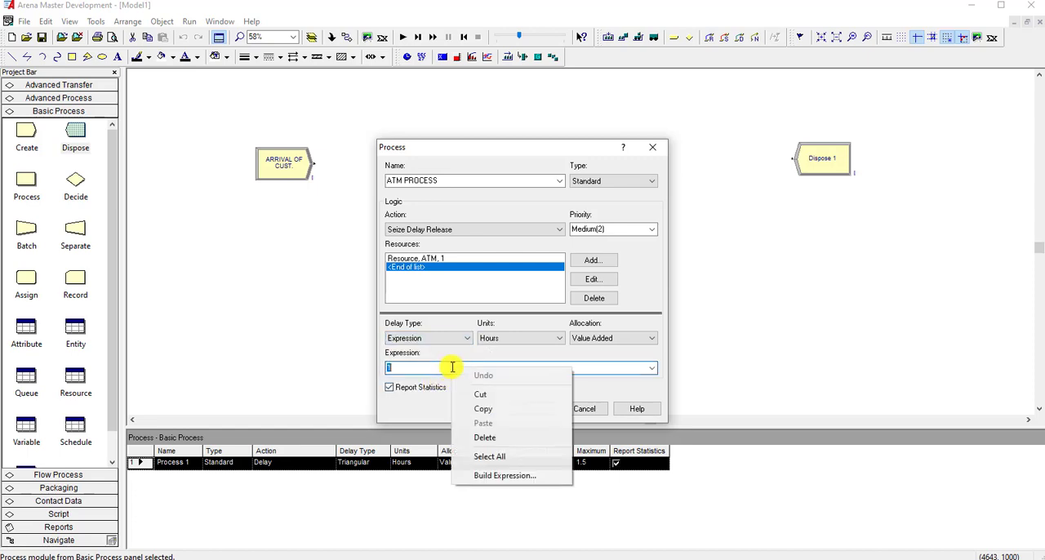
left_click(500, 475)
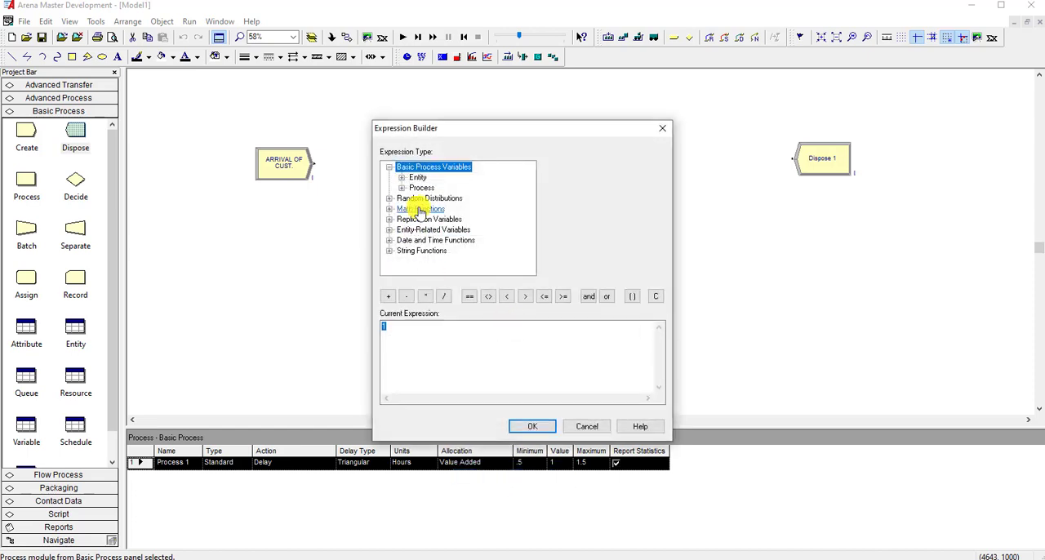
double_click(427, 199)
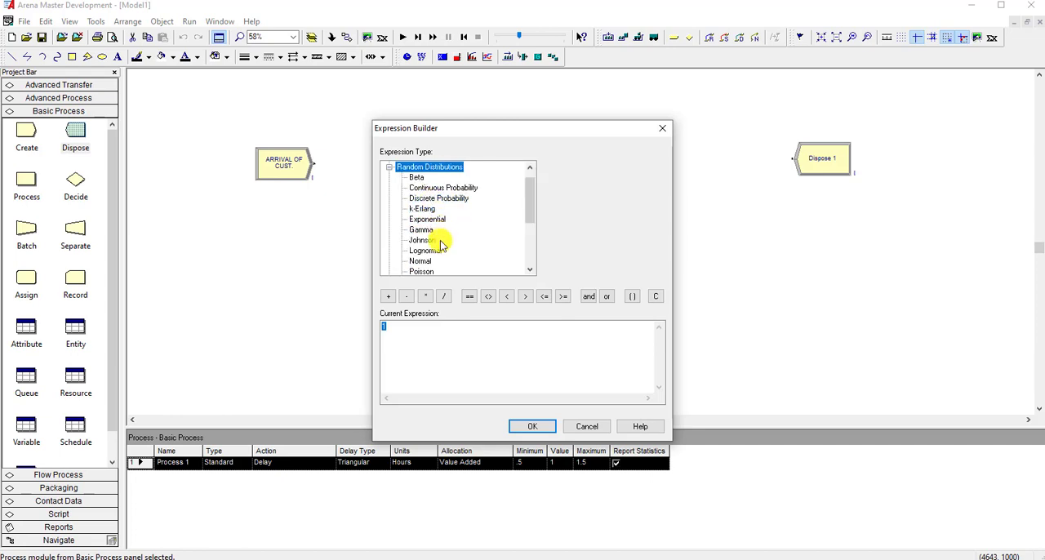
left_click(426, 219)
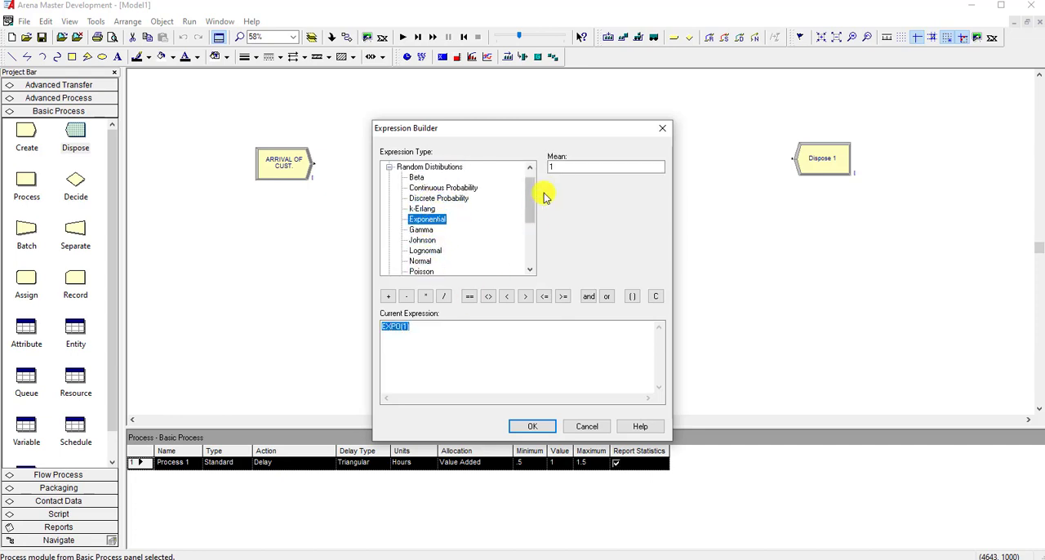
left_click(555, 167)
type("5")
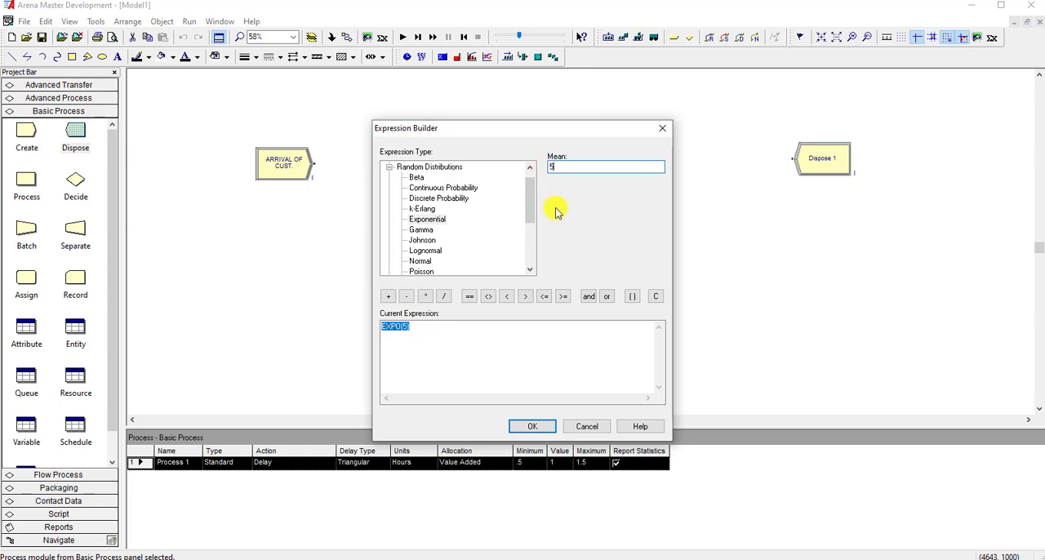
left_click(531, 426)
Set the ATM PROCESS delay units to Minutes and apply the module settings.
left_click(504, 337)
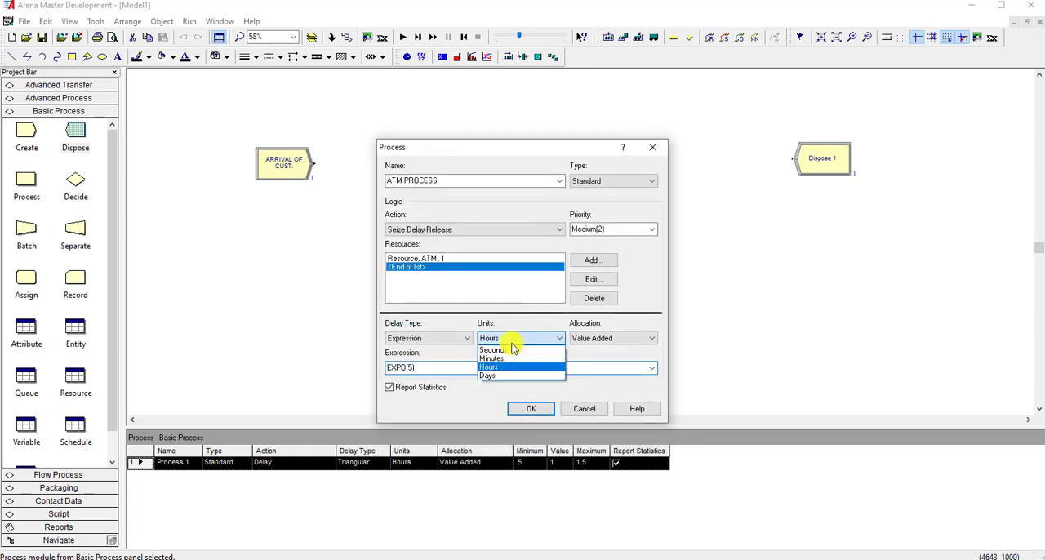
left_click(513, 359)
left_click(532, 408)
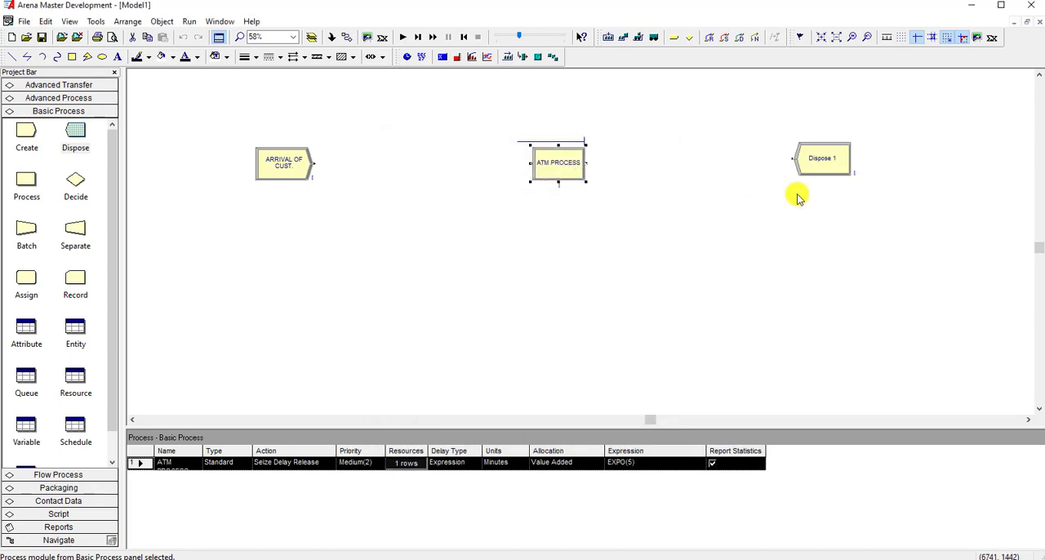
Rename the Dispose module as Dispose OFF.
double_click(829, 163)
left_click(494, 276)
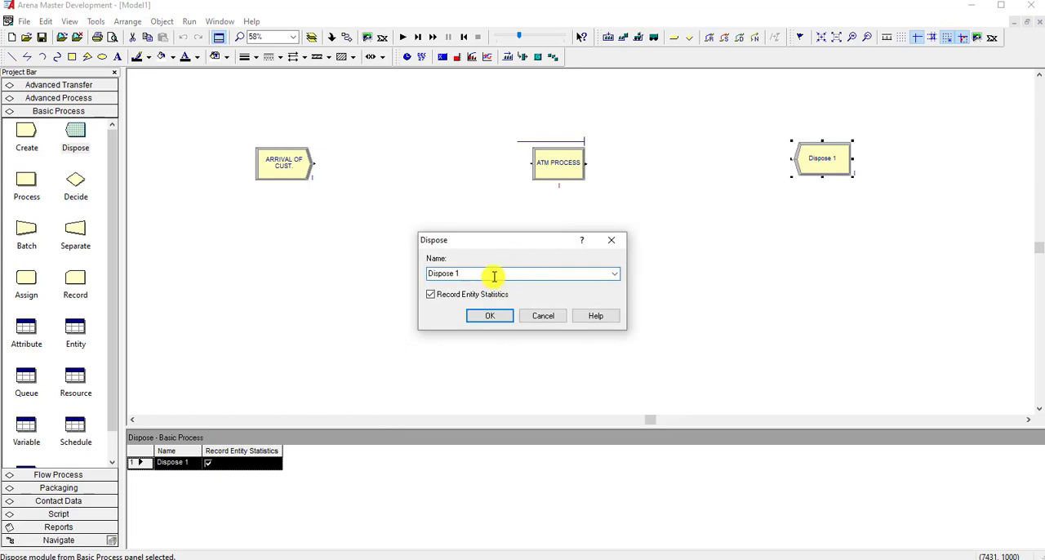
type("OFF")
left_click(490, 315)
left_click(698, 277)
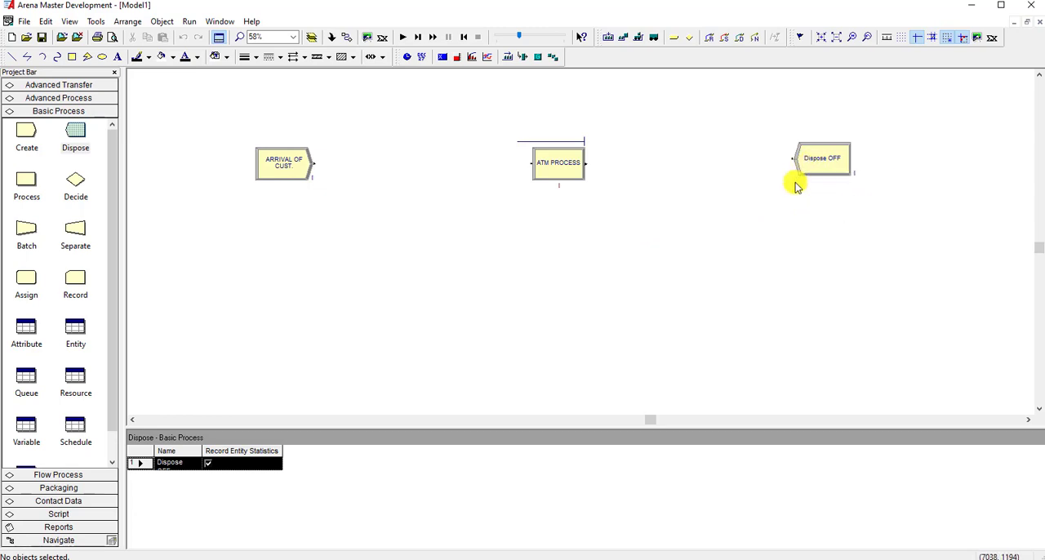
Add Station modules after the arrival, before Dispose OFF and before ATM PROCESS, plus Route modules after the first station and after ATM PROCESS.
left_click(96, 88)
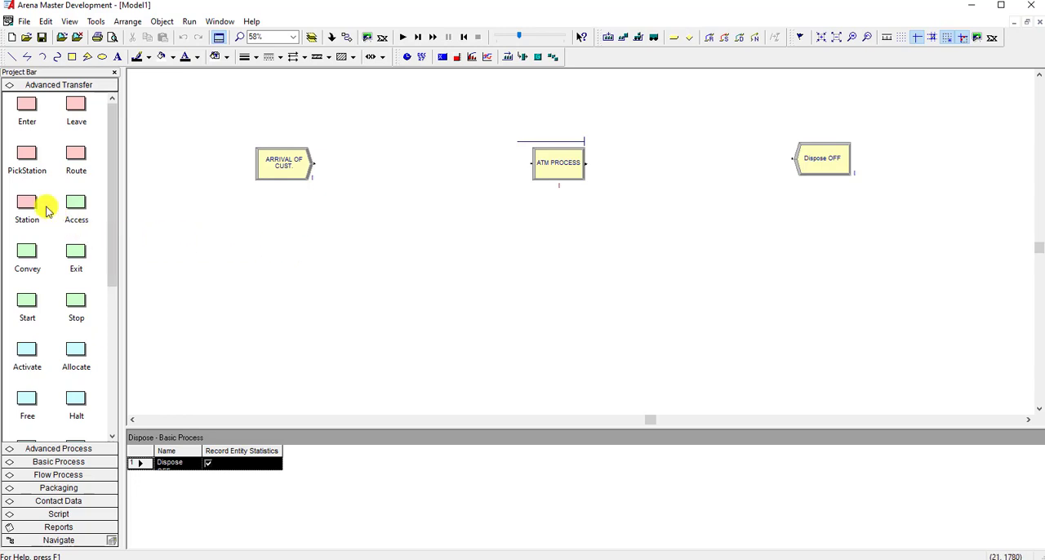
left_click_drag(29, 206, 325, 164)
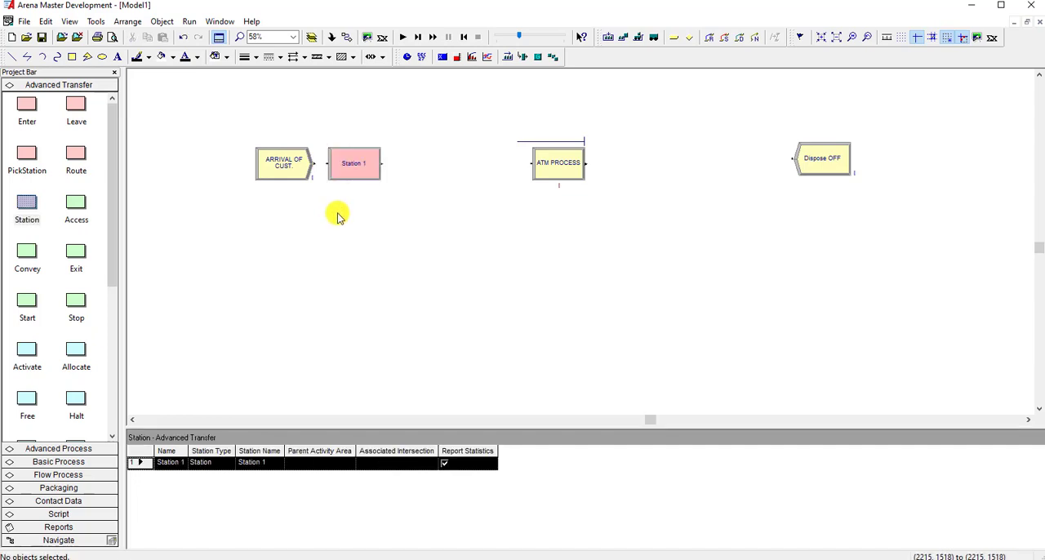
left_click_drag(36, 211, 709, 160)
left_click_drag(32, 205, 457, 172)
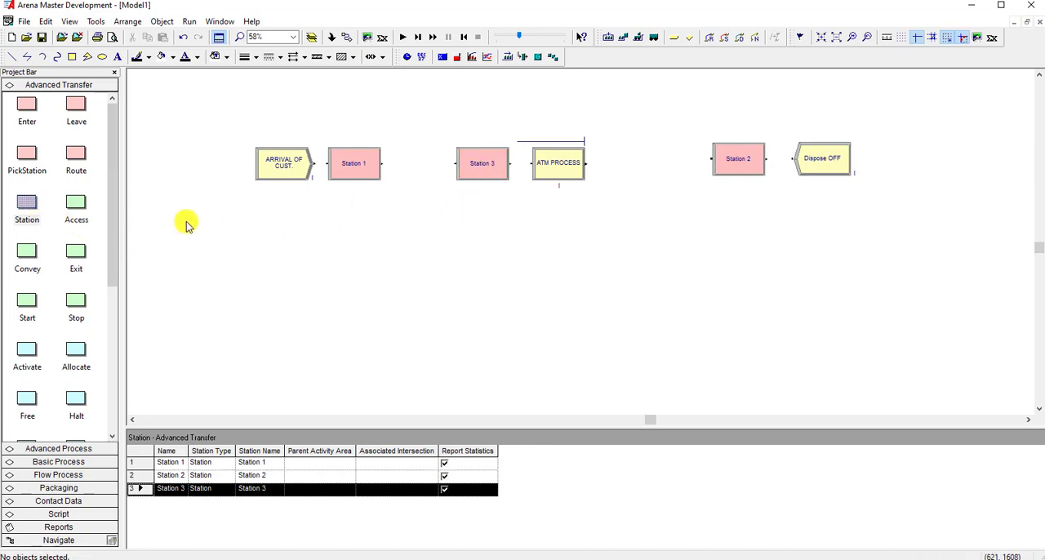
left_click_drag(83, 157, 392, 166)
left_click_drag(89, 172, 608, 168)
Line up Station 2 and Dispose OFF with the other modules and move both closer to Route 2.
left_click(725, 169)
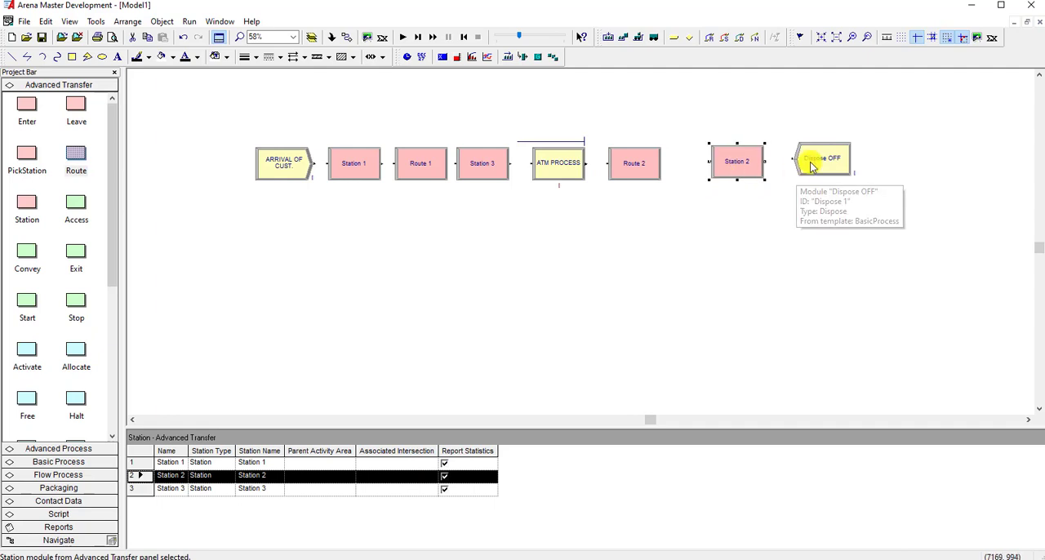
left_click_drag(812, 167, 814, 169)
left_click(793, 204)
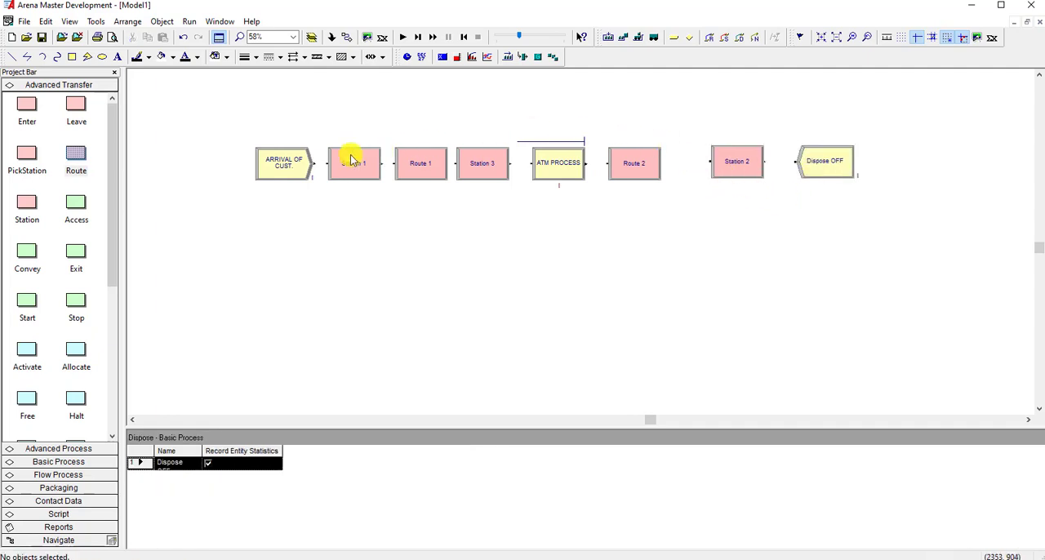
scroll(239, 157, "up", 2, "ctrl")
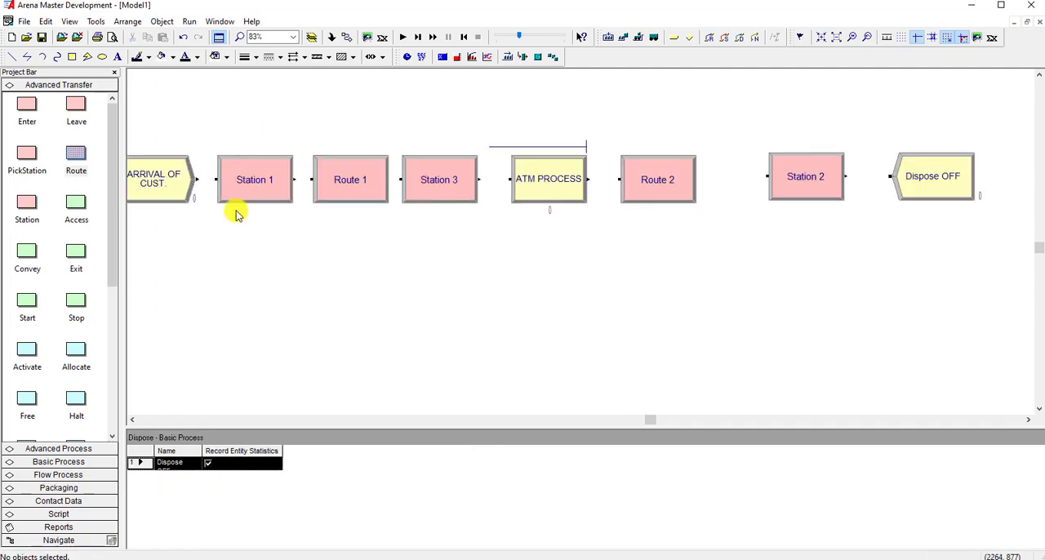
left_click(133, 419)
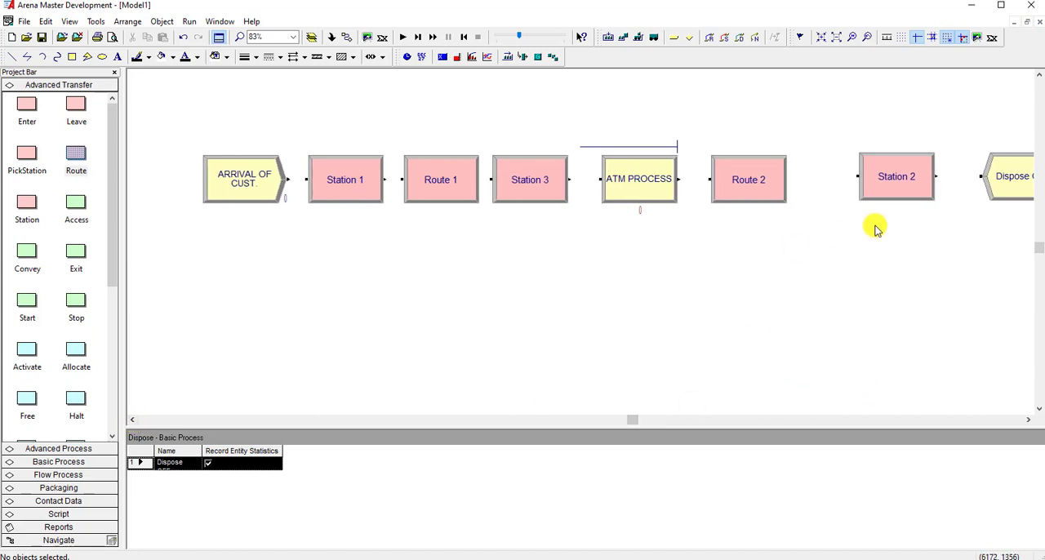
left_click_drag(893, 196, 860, 198)
left_click(1009, 189)
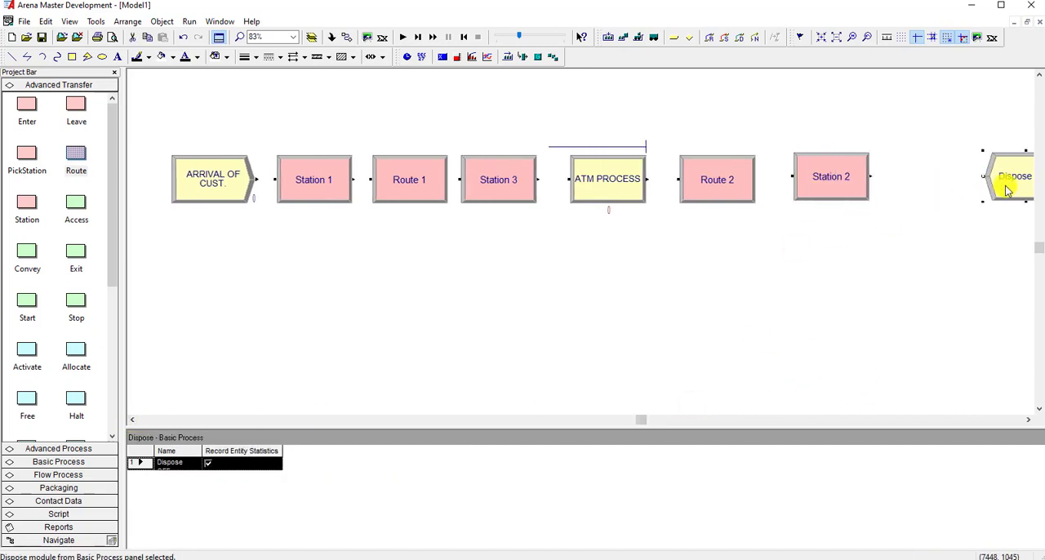
left_click_drag(1008, 189, 920, 189)
left_click(891, 229)
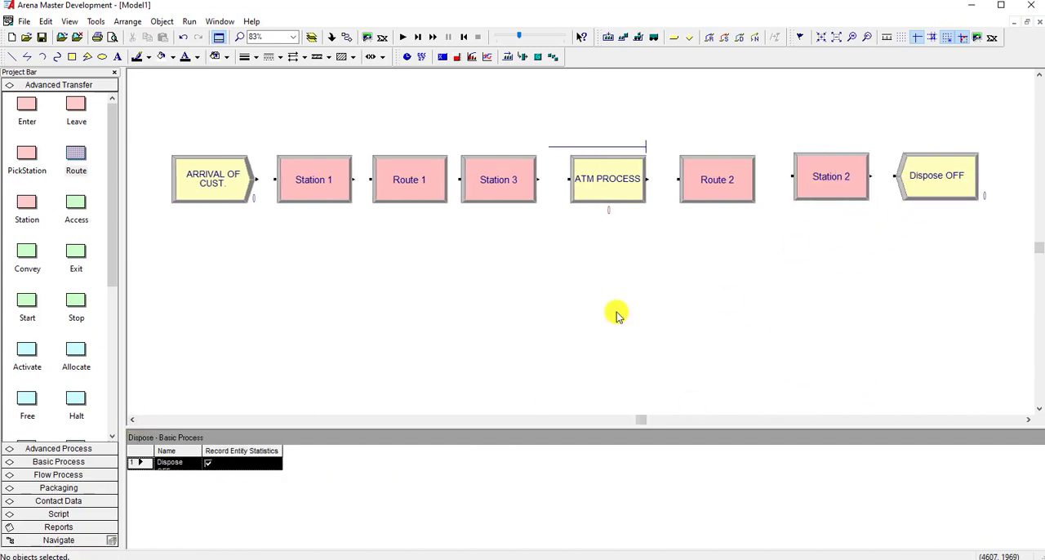
Review the settings of the Station 1 and Station 3 modules.
double_click(320, 185)
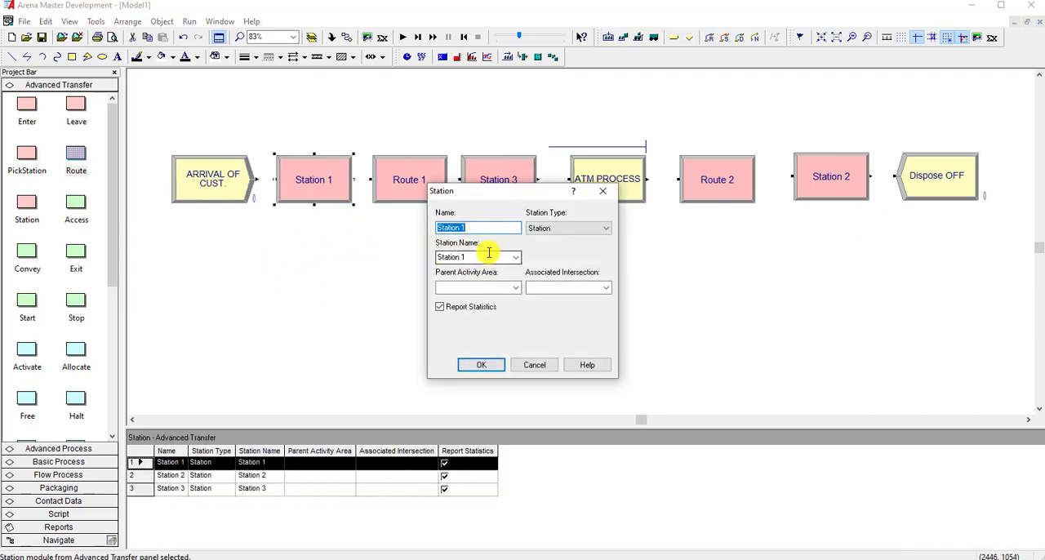
left_click(475, 371)
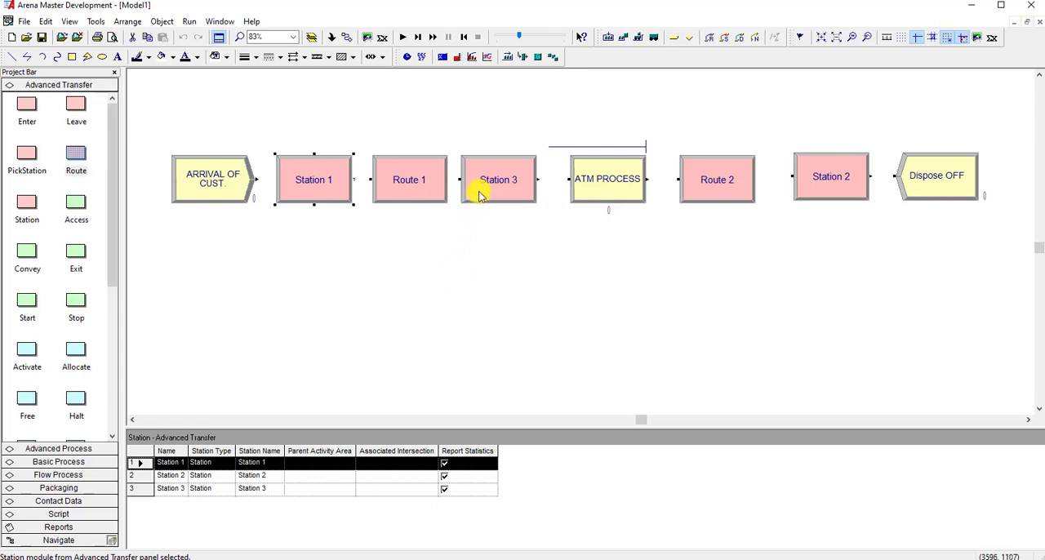
double_click(478, 193)
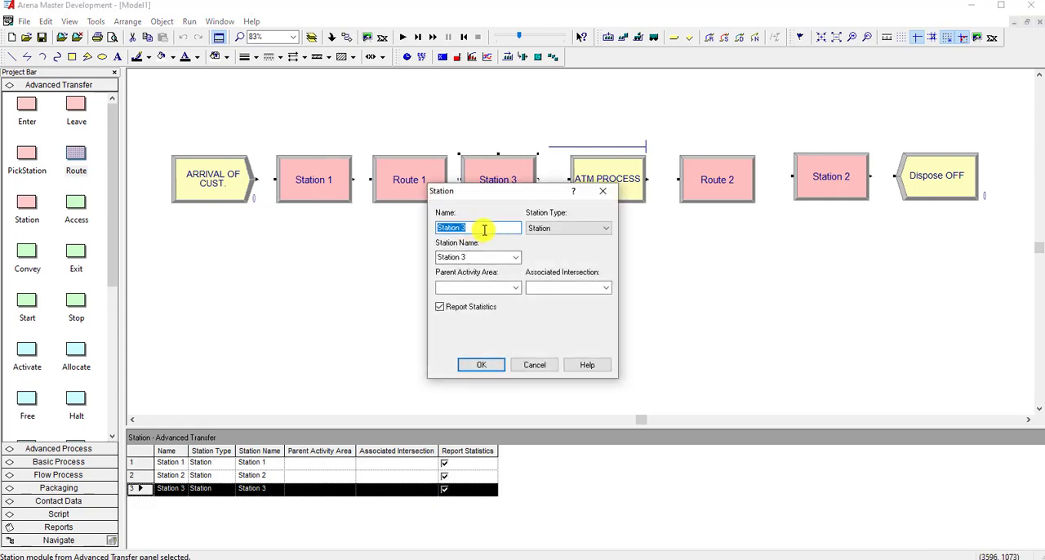
left_click(489, 365)
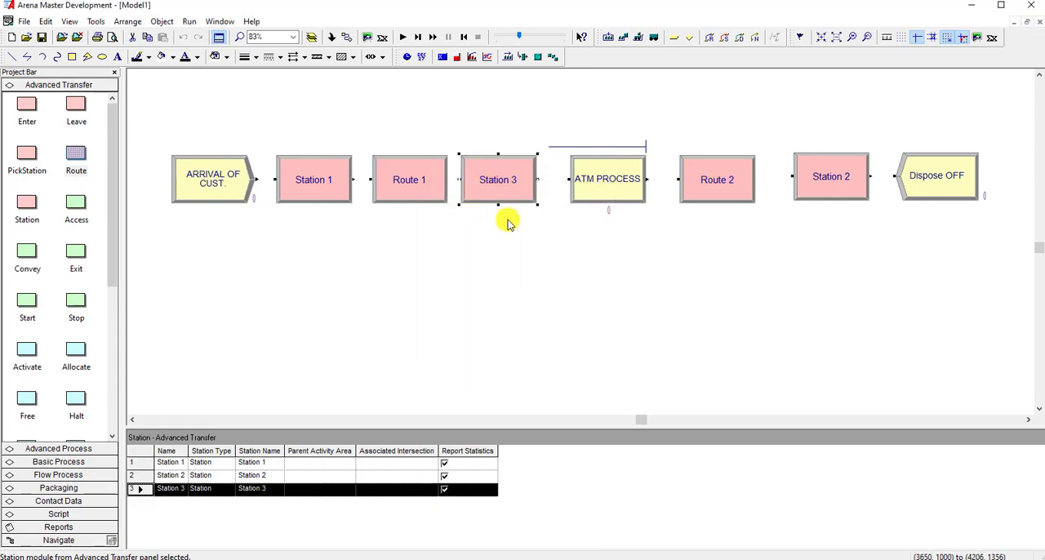
Swap Station 3 and Station 2 so Station 2 precedes ATM PROCESS and Station 3 precedes Dispose OFF.
left_click_drag(507, 196, 715, 240)
left_click_drag(804, 186, 487, 191)
left_click_drag(700, 237, 805, 190)
left_click(858, 278)
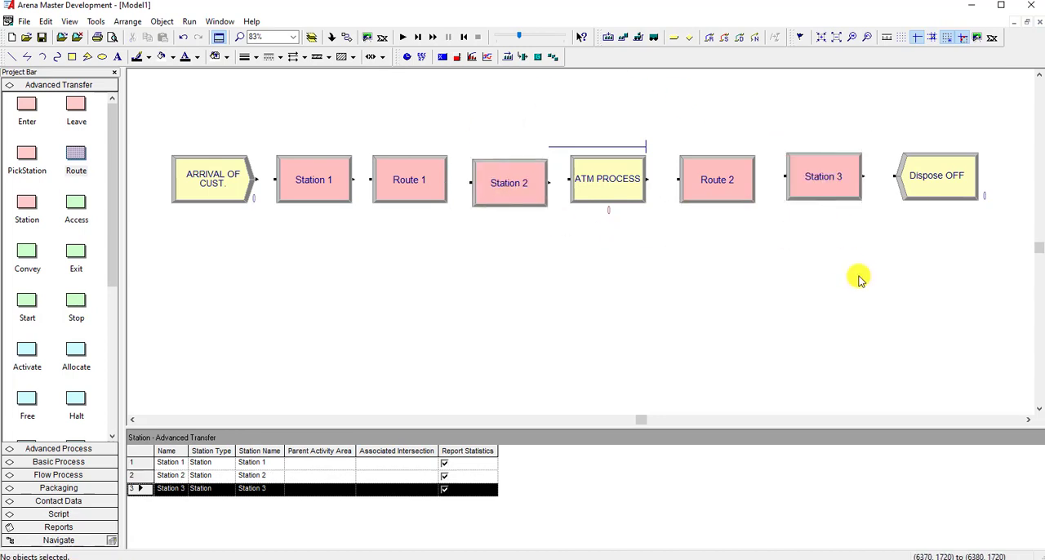
Configure Route 1 with a route time of 15 Minutes and Station 2 as its destination.
double_click(409, 194)
double_click(457, 283)
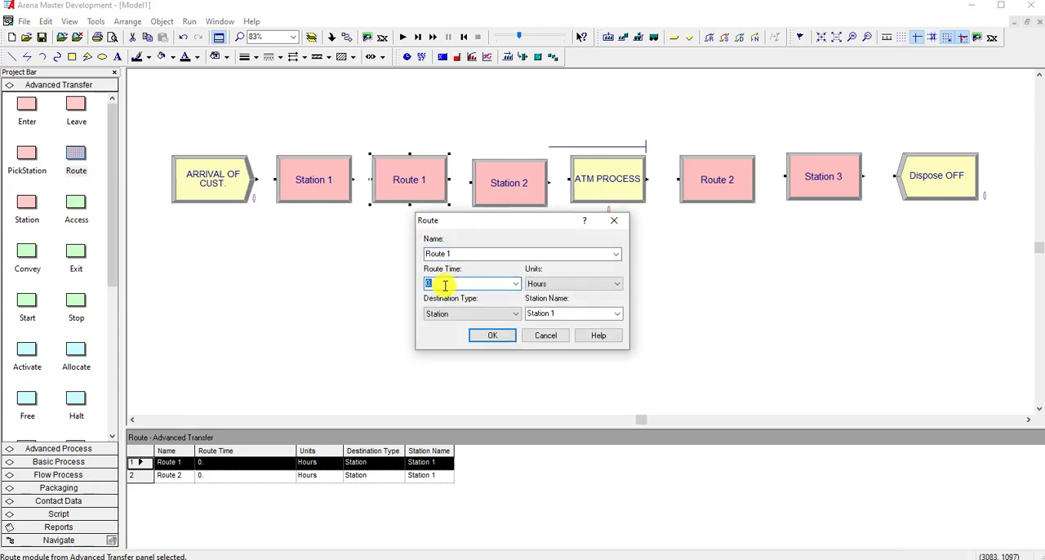
left_click(560, 286)
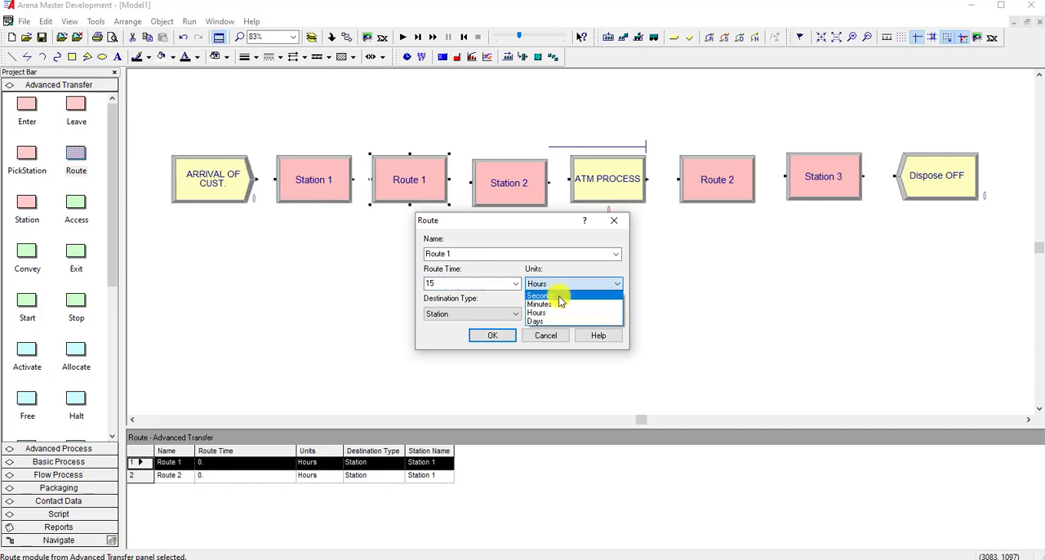
left_click(561, 304)
left_click(560, 313)
left_click(617, 313)
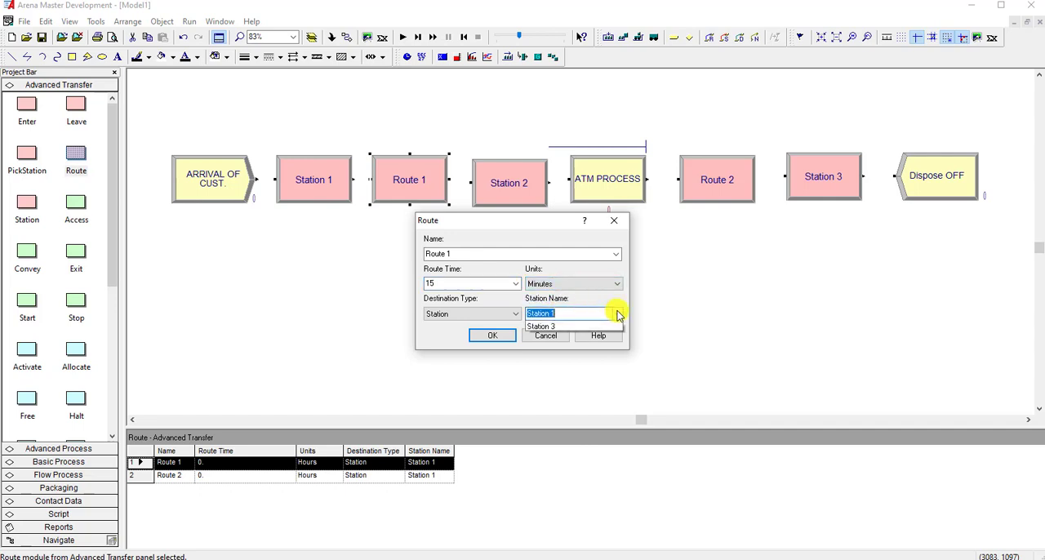
left_click(583, 335)
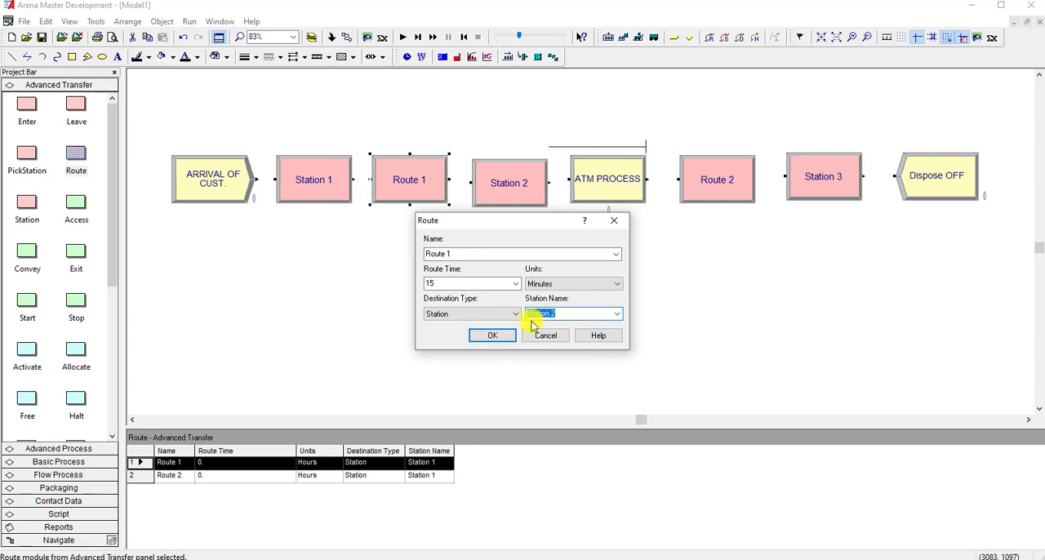
left_click(504, 338)
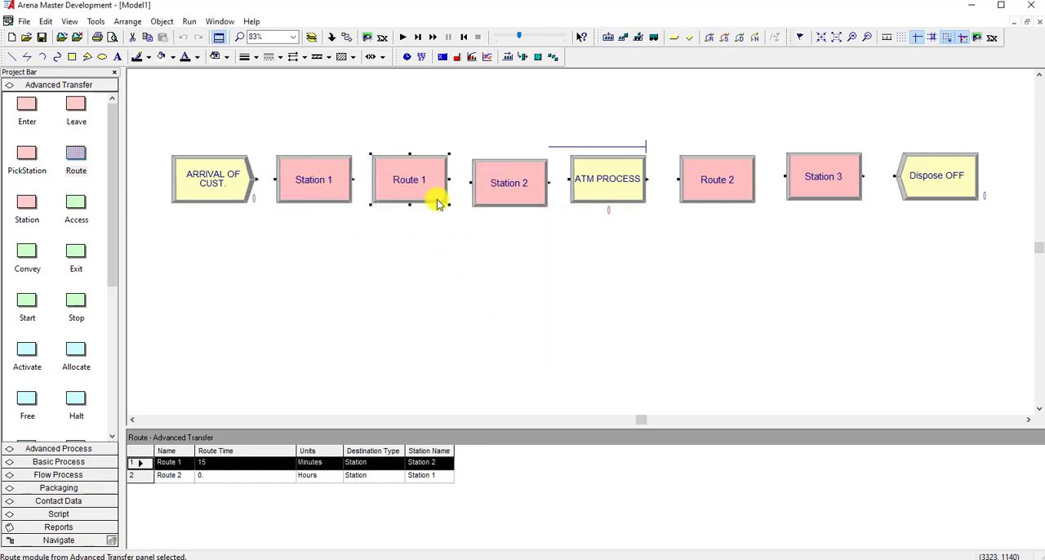
Align Station 2, ATM PROCESS and Route 2 in one row with Station 3.
left_click(505, 176)
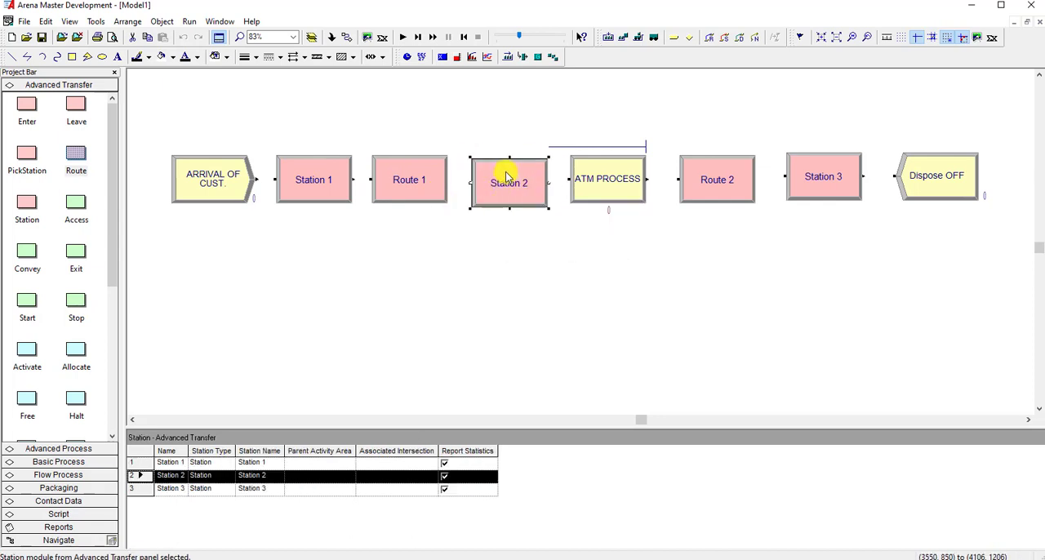
left_click(527, 237)
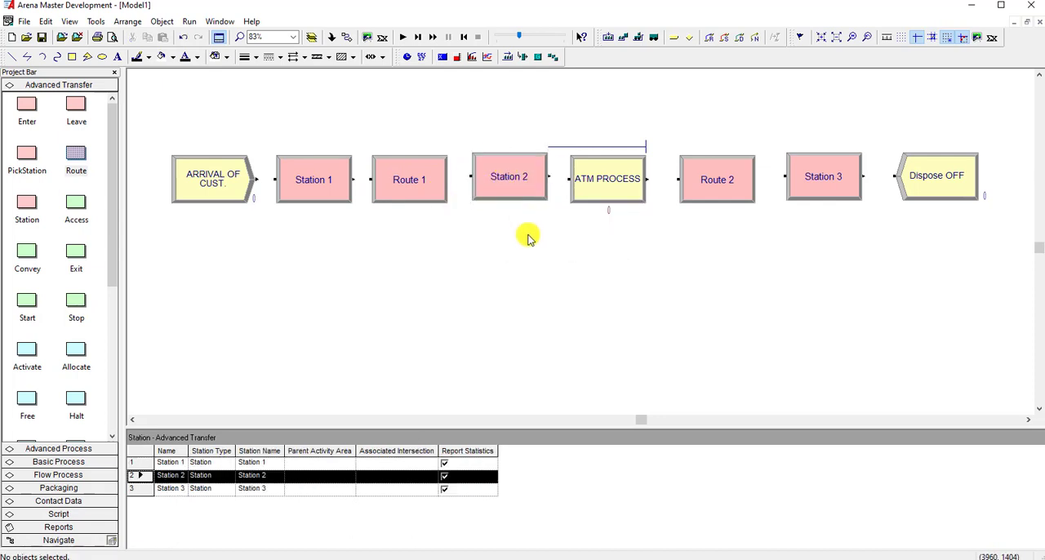
left_click(602, 199)
left_click(618, 226)
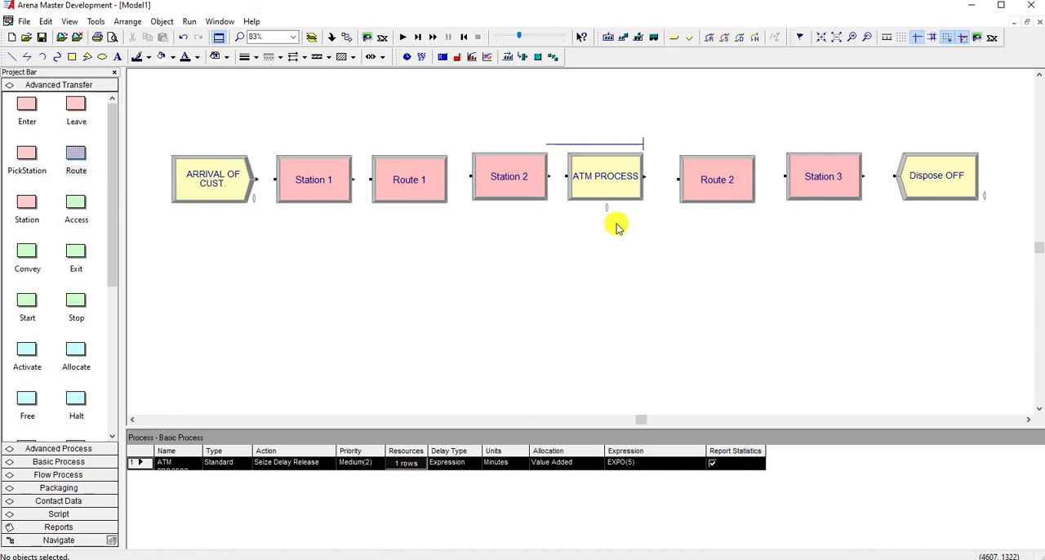
left_click(710, 195)
left_click_drag(708, 195, 706, 192)
left_click(712, 222)
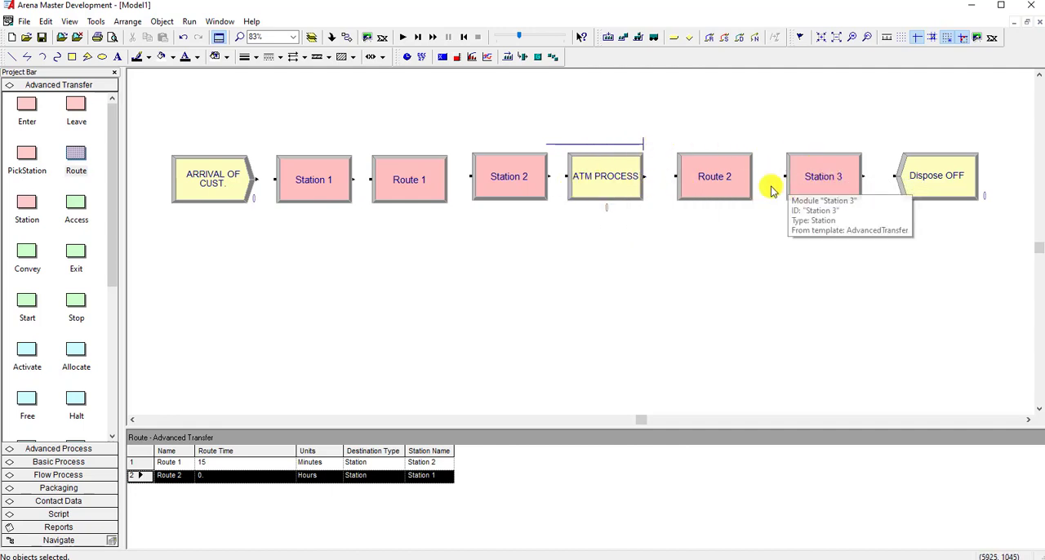
Configure Route 2 with a route time of 15 Minutes and Station 3 as its destination.
double_click(687, 178)
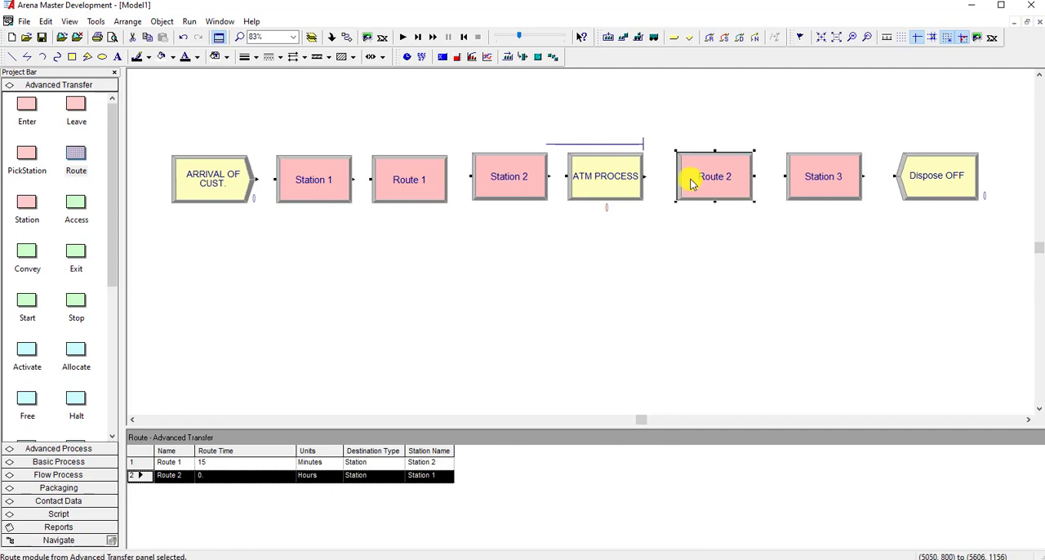
left_click_drag(446, 283, 427, 286)
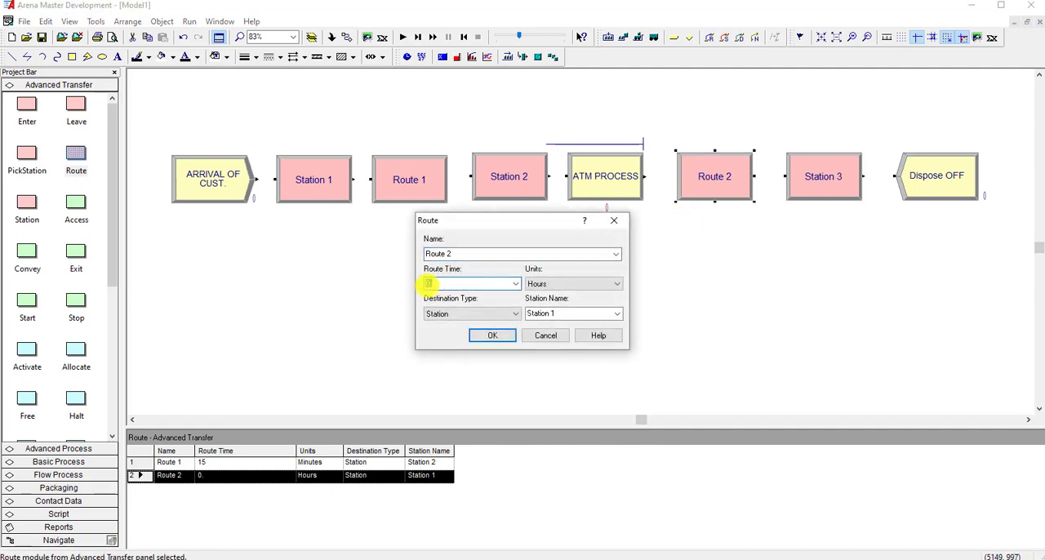
type("15")
left_click(566, 284)
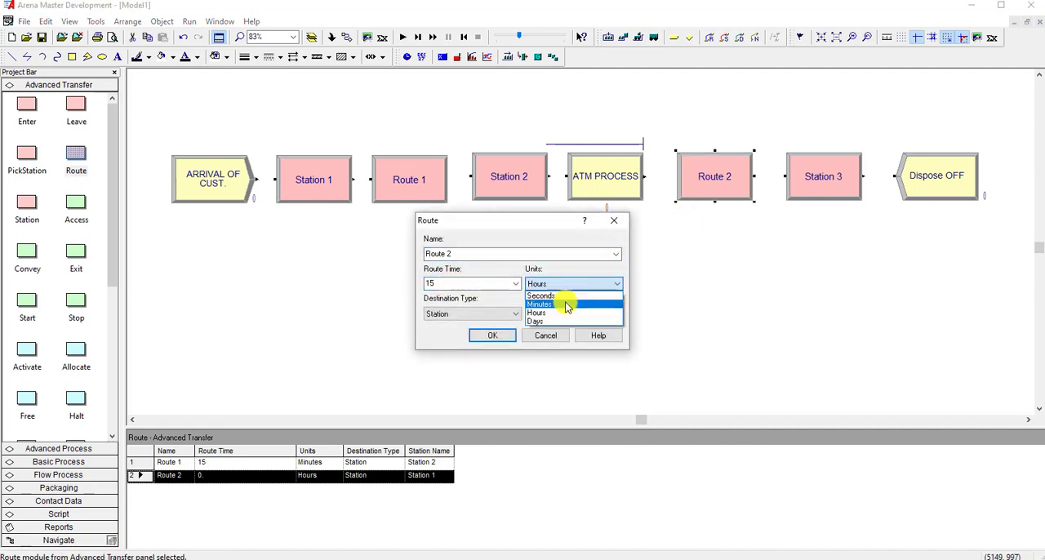
left_click(567, 304)
left_click(617, 314)
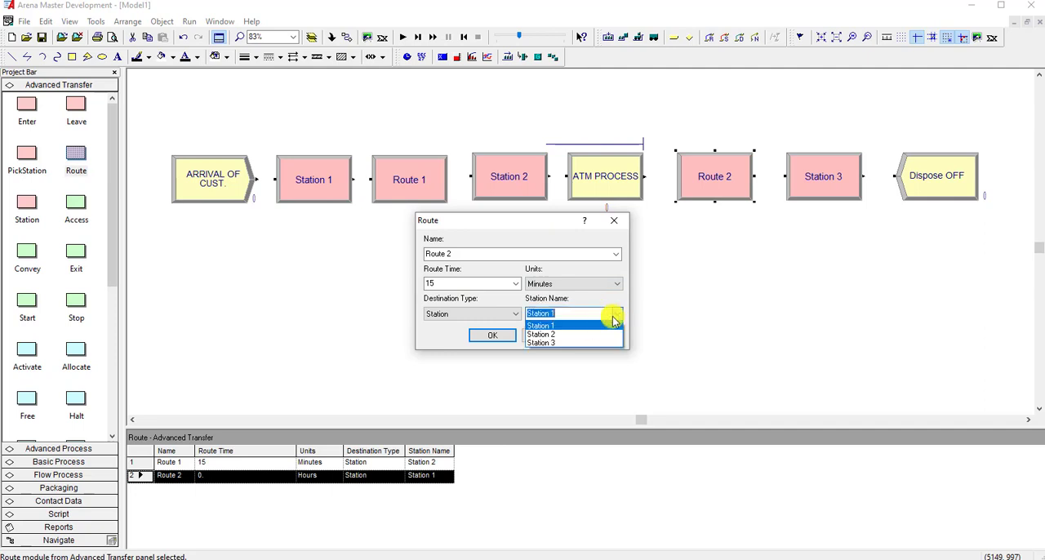
left_click(577, 344)
left_click(495, 347)
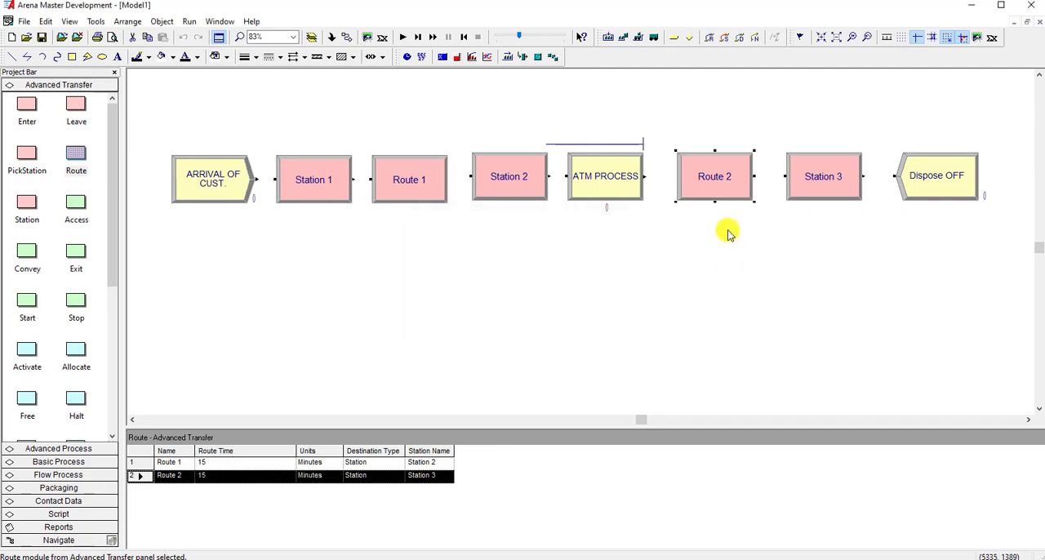
Review the settings of the Station 3 module before Dispose OFF.
double_click(821, 193)
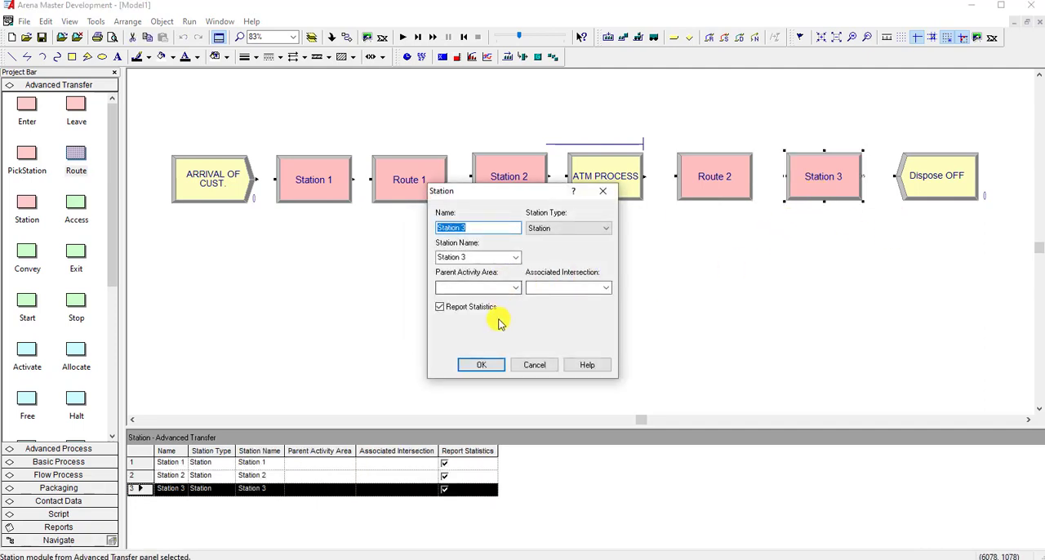
left_click(481, 364)
left_click(706, 286)
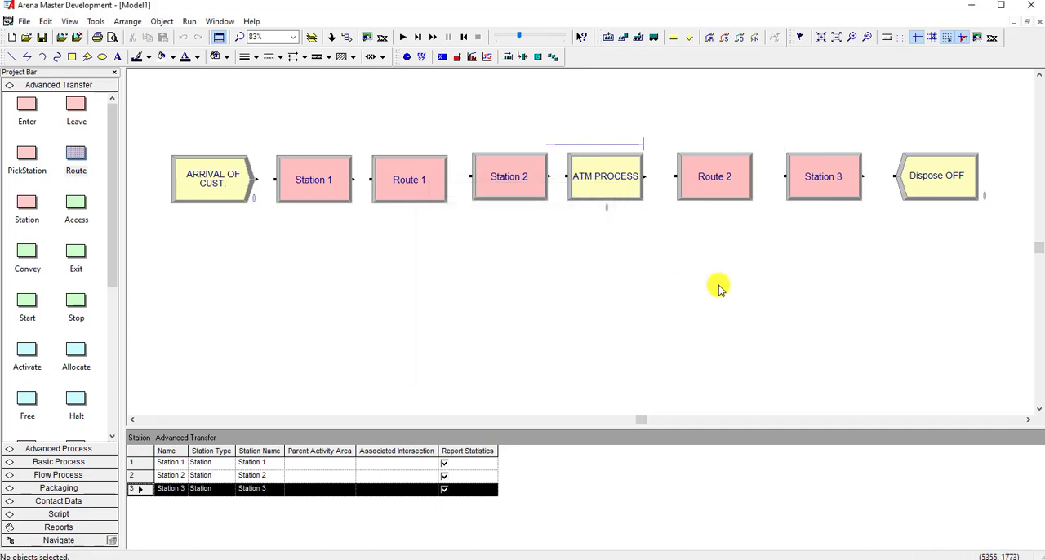
Connect the arrival through Station 1 to Route 1, Station 2 through ATM PROCESS to Route 2, and Station 3 to Dispose OFF.
left_click(347, 37)
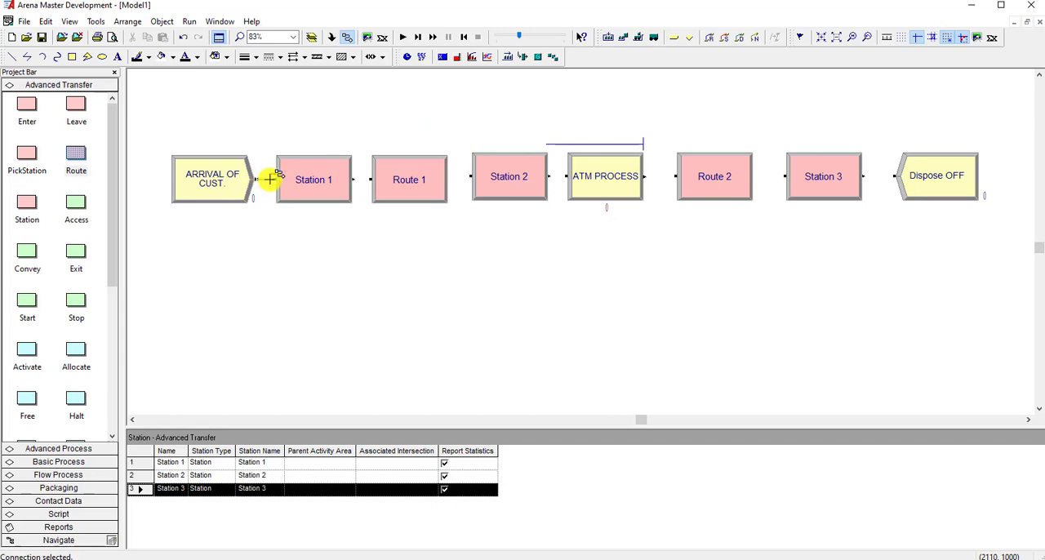
left_click(353, 179)
left_click(371, 178)
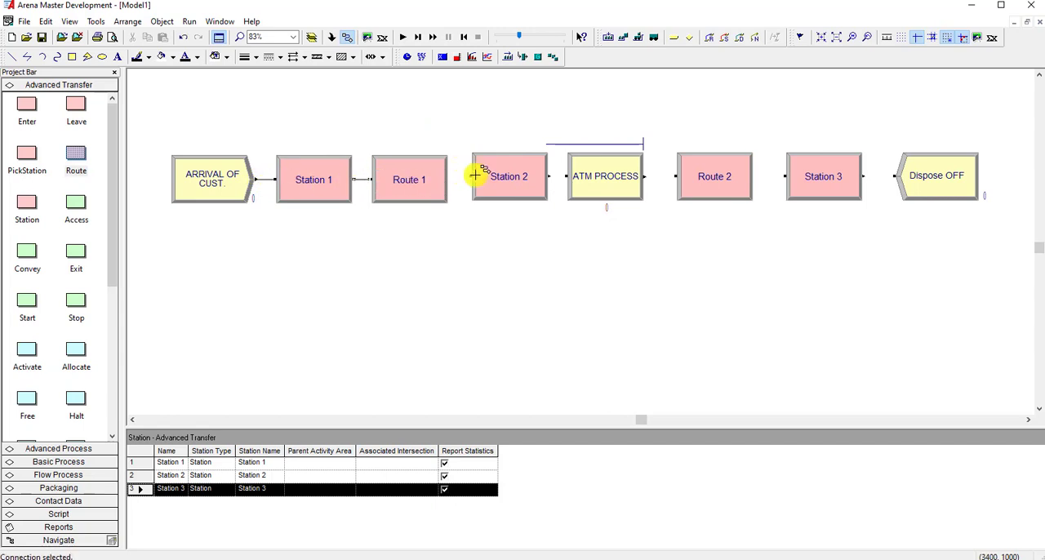
left_click(550, 176)
left_click(565, 177)
left_click(645, 176)
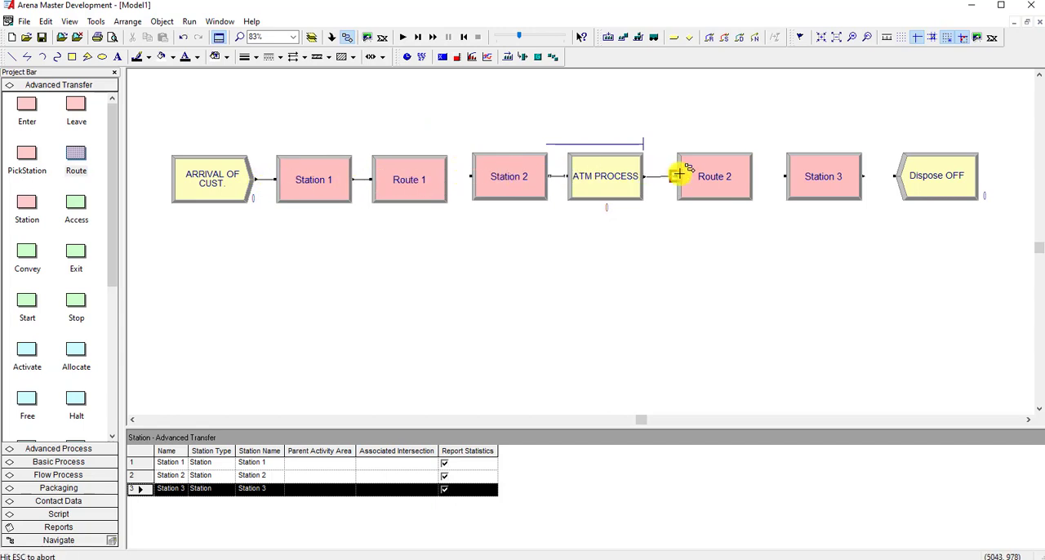
left_click(676, 176)
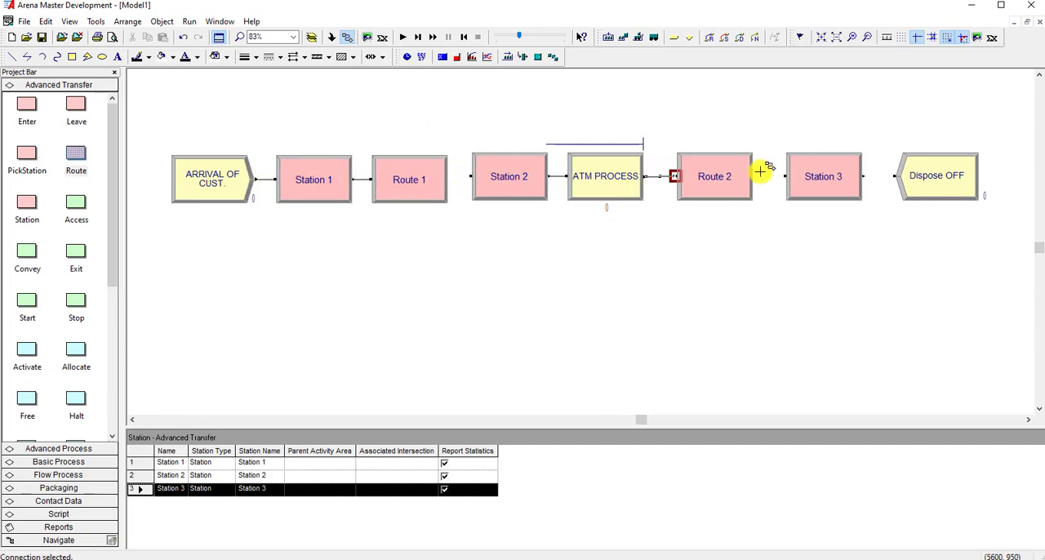
left_click(863, 176)
left_click(895, 175)
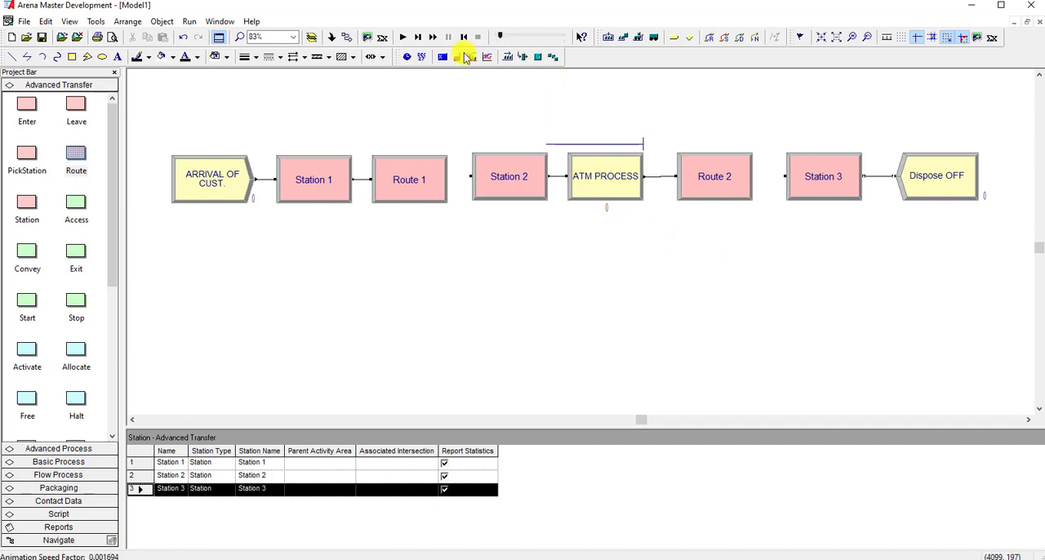
Save the model on the Desktop as ATM PROCESS.
left_click(41, 38)
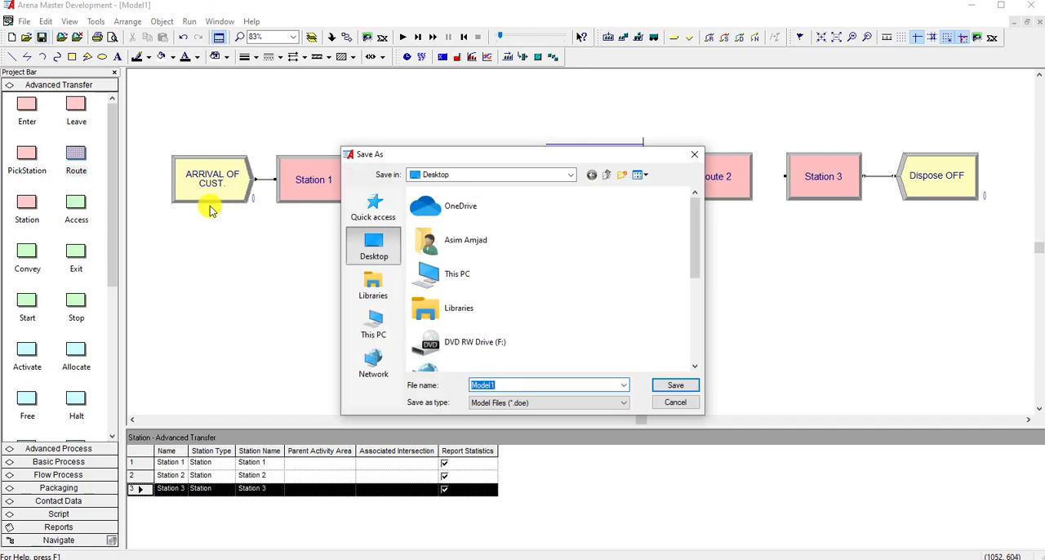
type("ATM PROCESS")
left_click(670, 387)
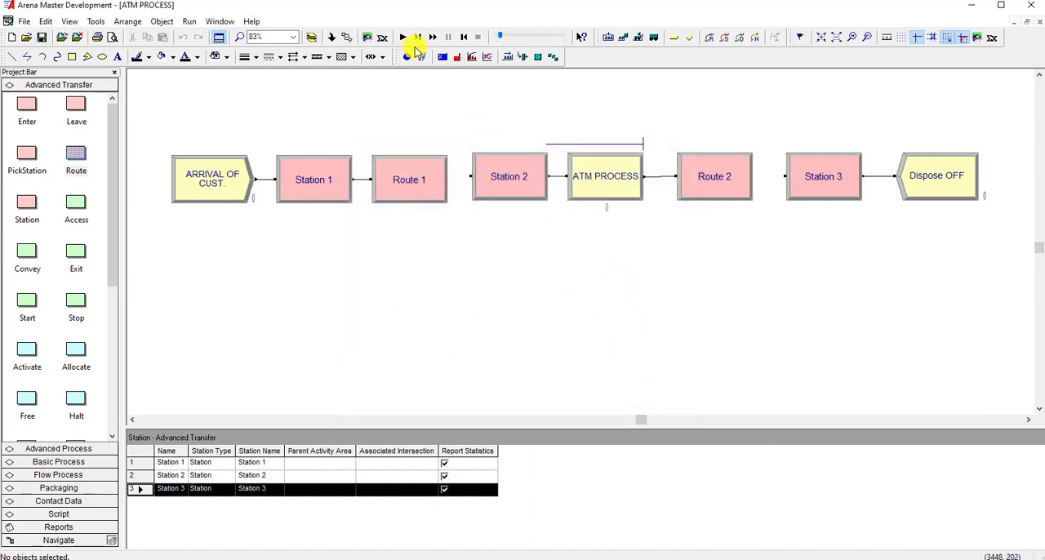
Try to run the model, and rename the Create module flagged by the error ARRIVAL OF CUST without the trailing period.
left_click(412, 57)
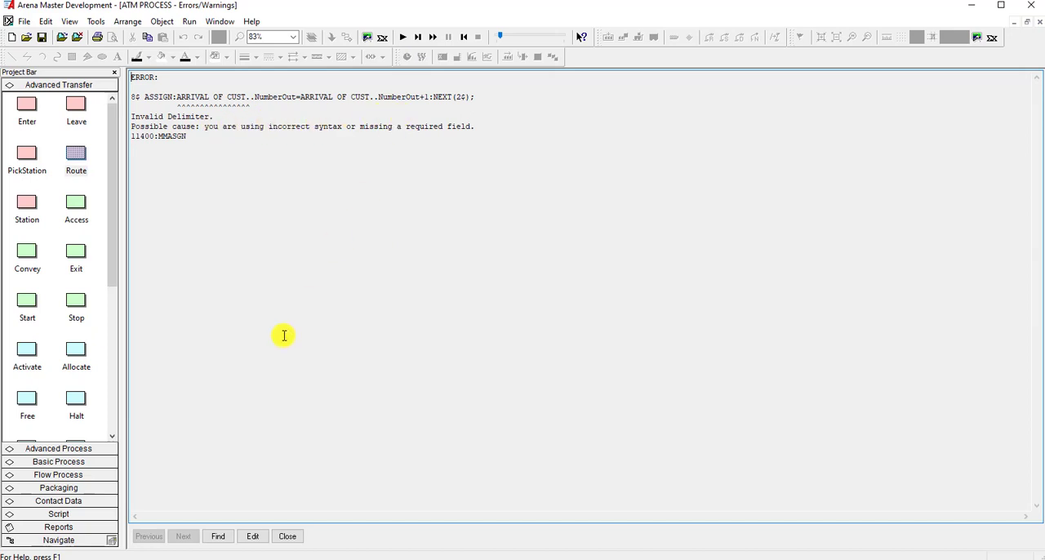
left_click(254, 537)
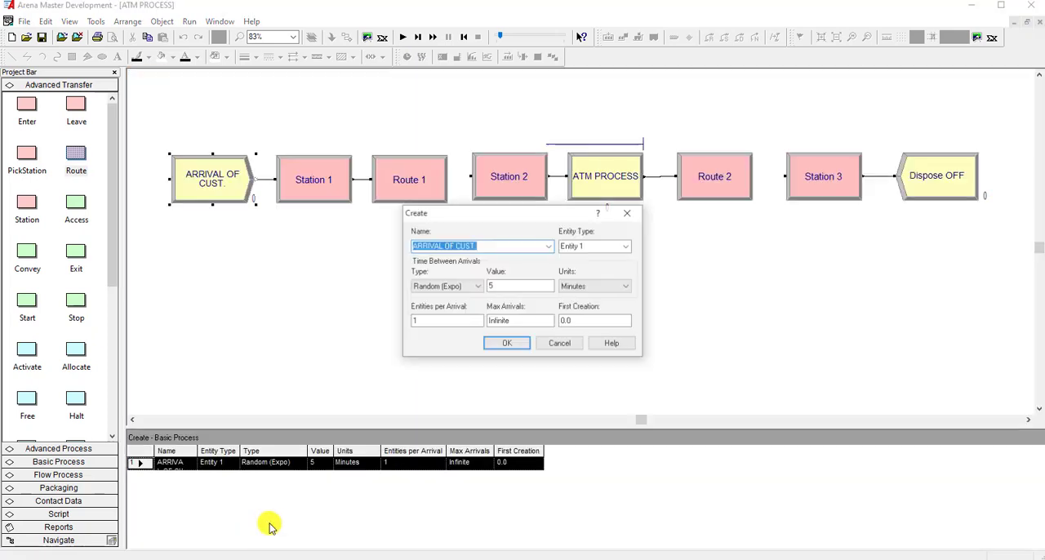
left_click(484, 246)
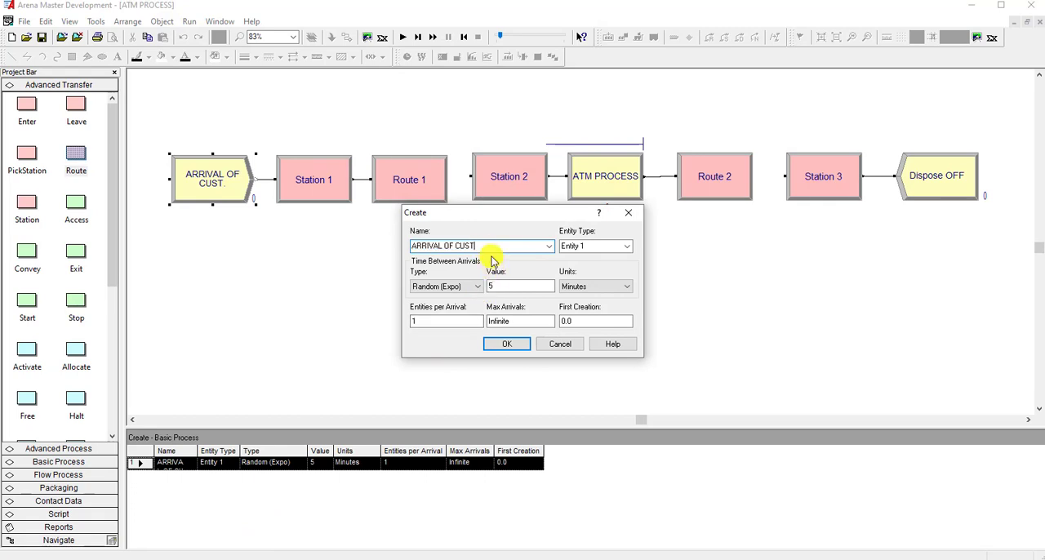
left_click(512, 345)
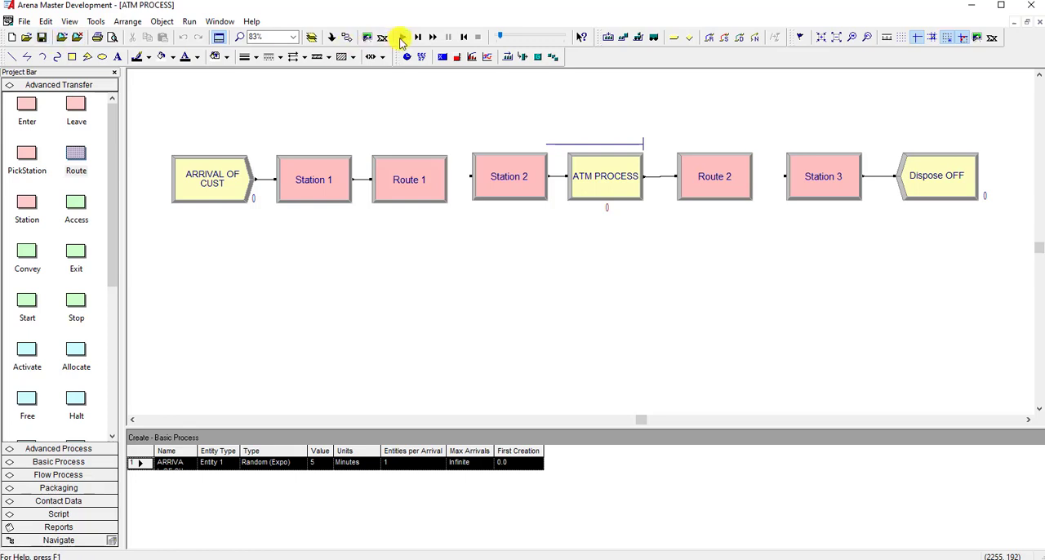
Run the simulation to watch customers pass through the model, and end the run.
left_click(402, 38)
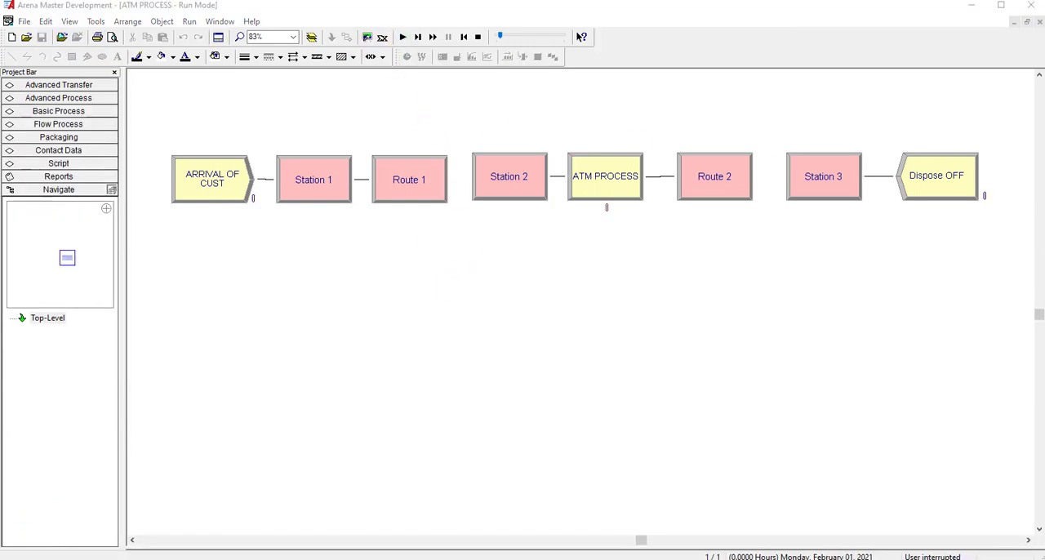
left_click(401, 37)
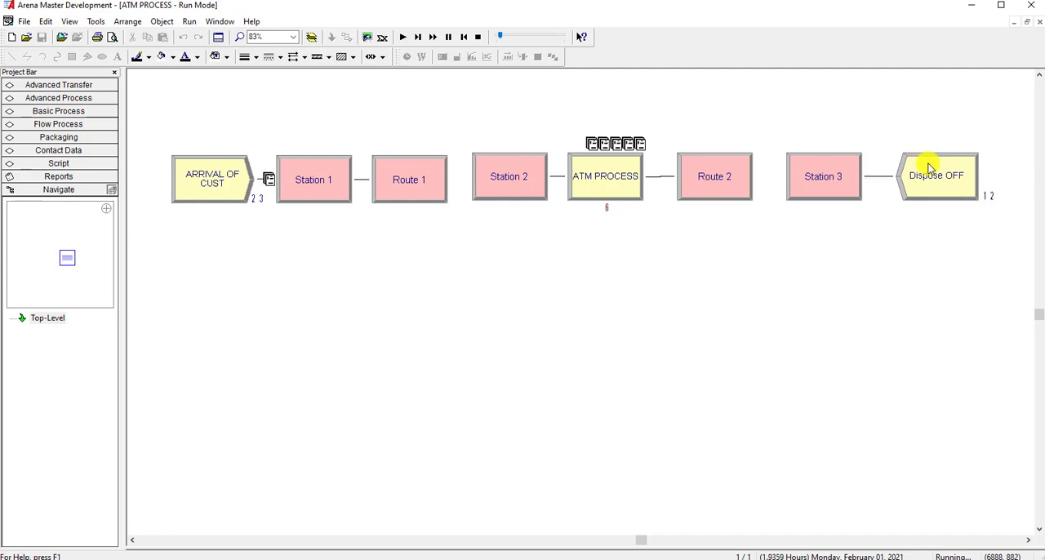
left_click(478, 37)
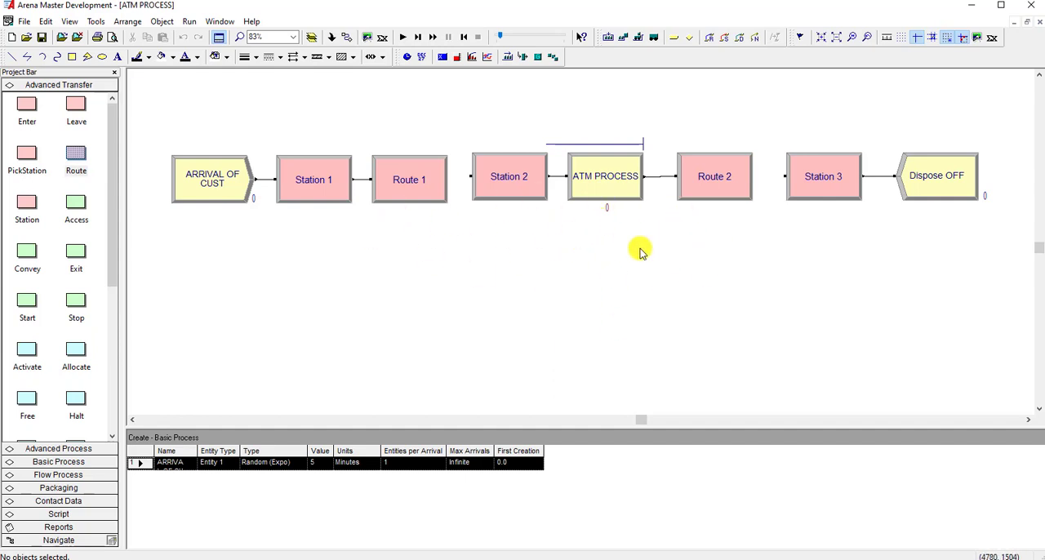
Draw a horizontal animated route from Station 1 to Station 2 in the empty area below the ARRIVAL OF CUST and Station 2 modules.
left_click(713, 43)
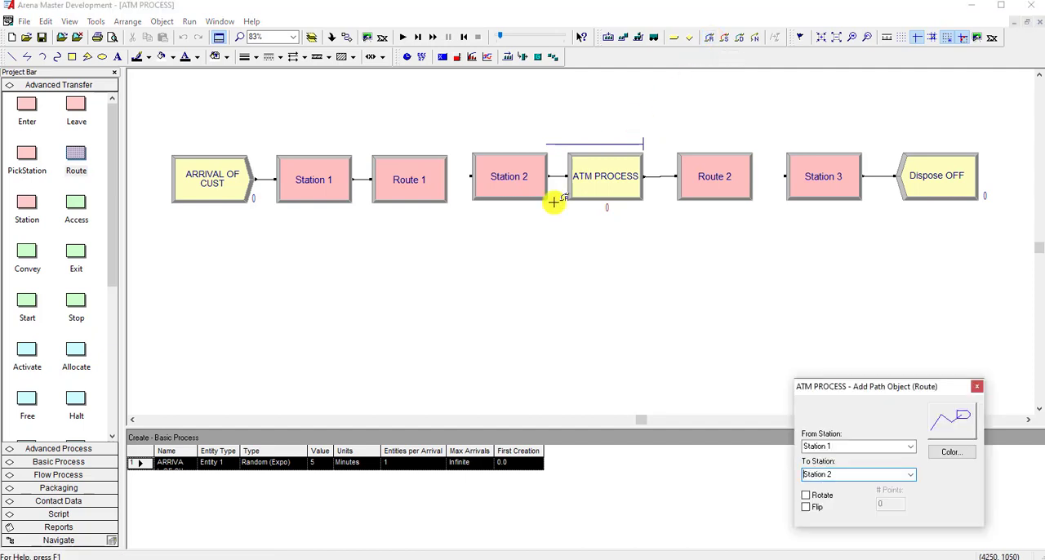
left_click(909, 447)
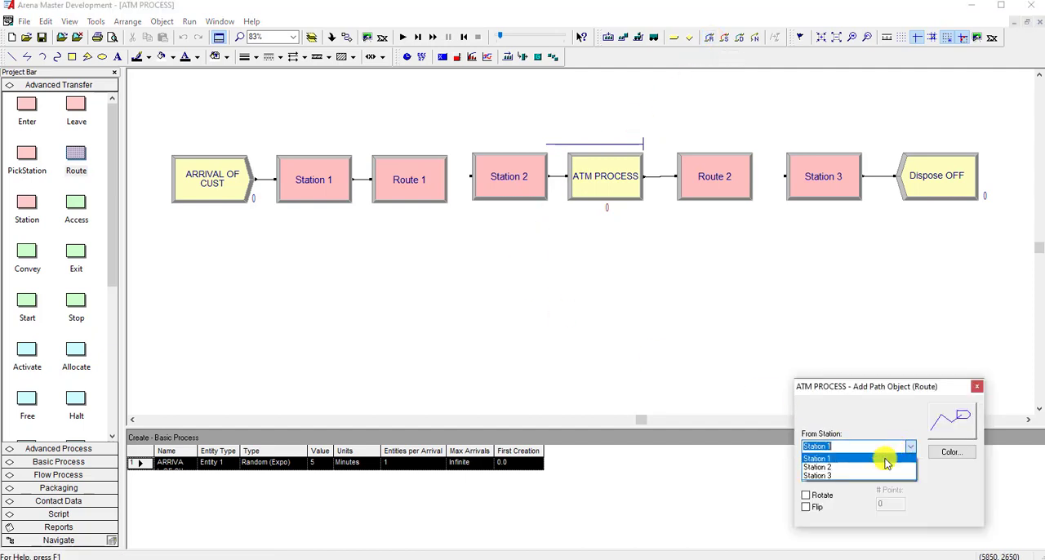
left_click(887, 460)
left_click(910, 474)
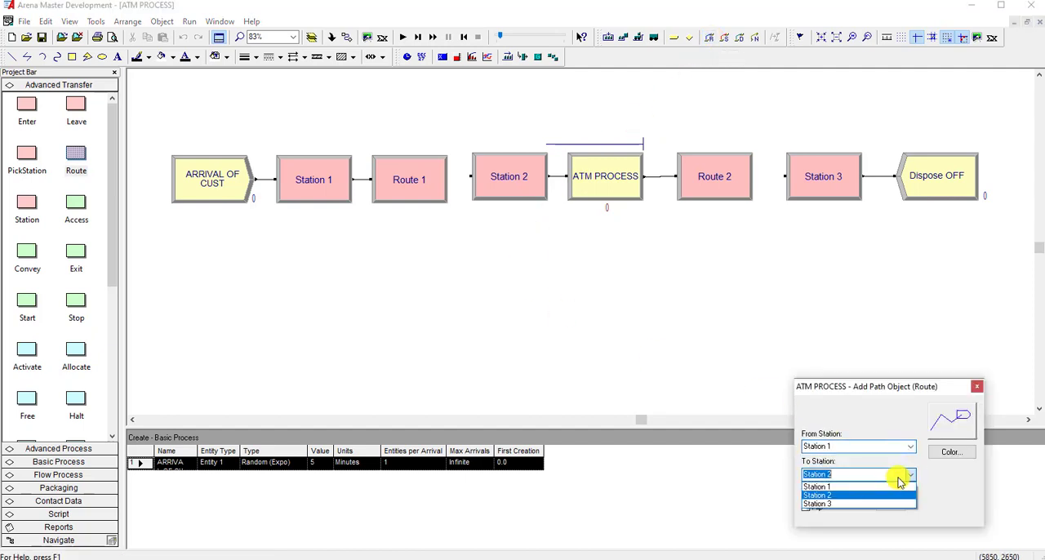
left_click(858, 495)
left_click(254, 296)
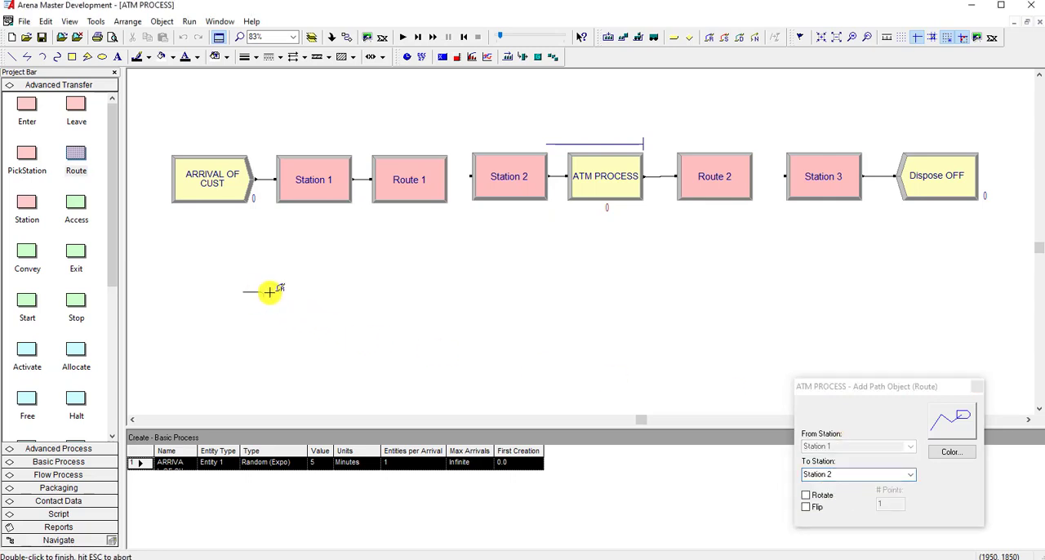
double_click(533, 296)
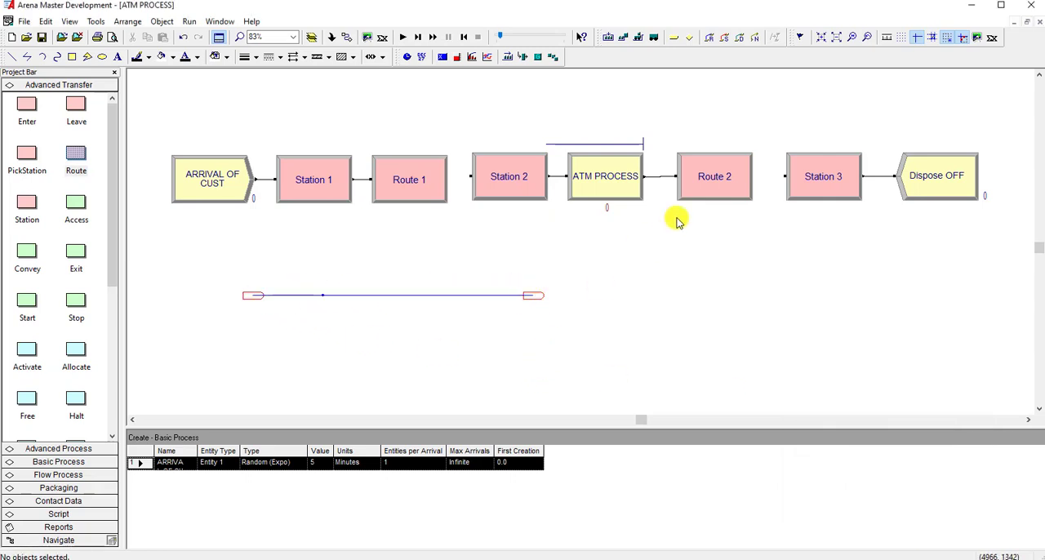
Place animated station markers for Station 2 and Station 3 beyond the end of the first route, below the ATM PROCESS and Station 3 modules.
left_click(671, 39)
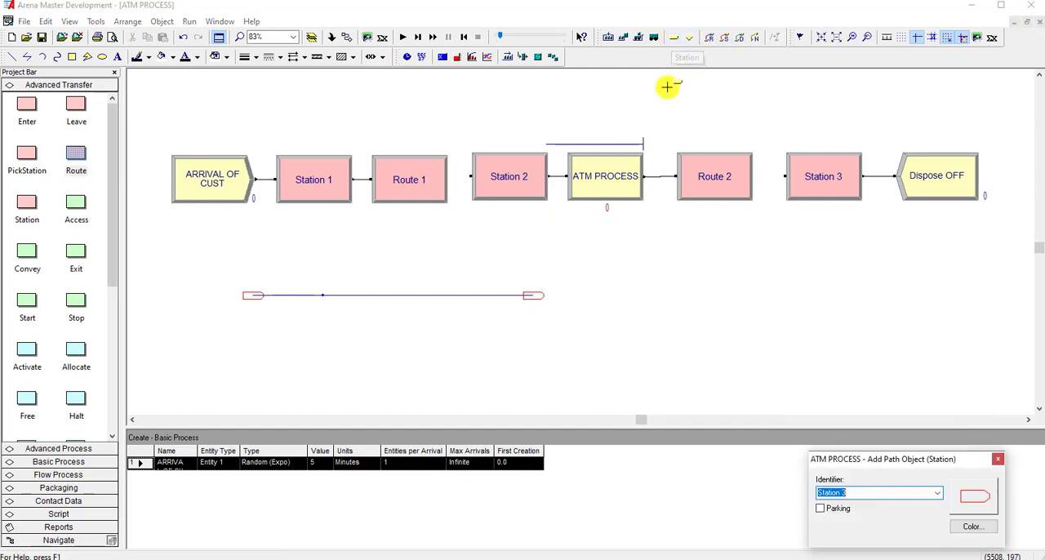
left_click(937, 493)
left_click(898, 506)
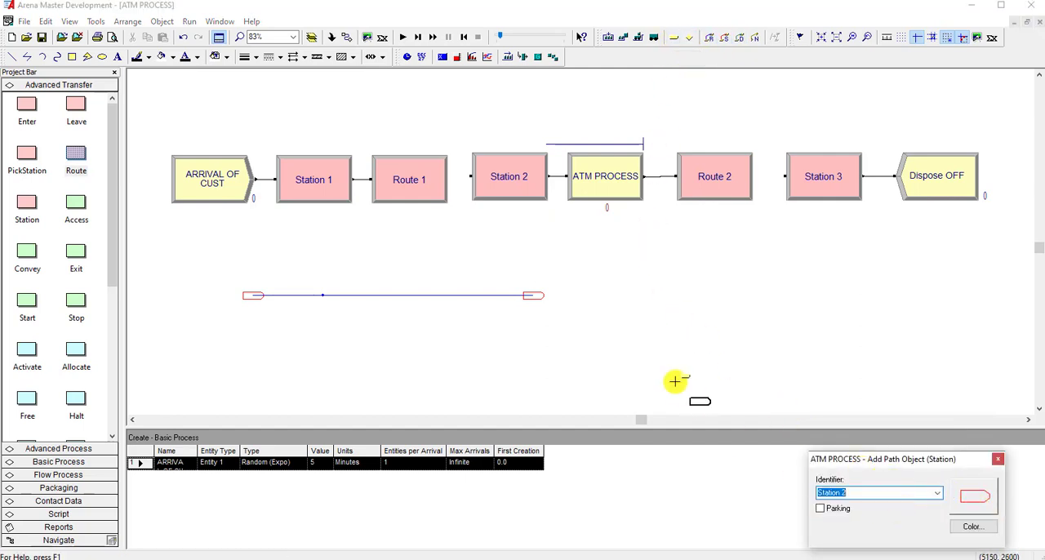
left_click(612, 296)
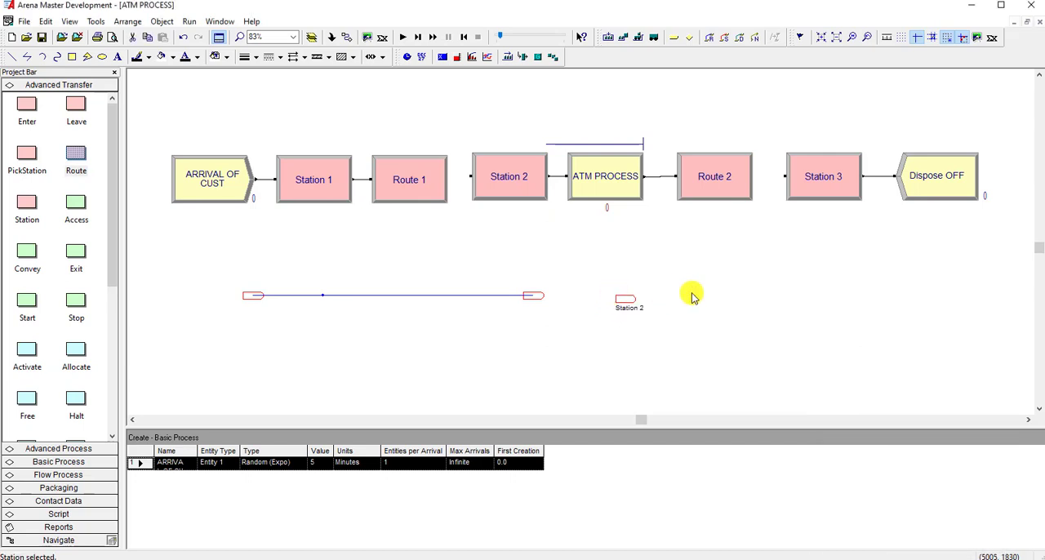
left_click(674, 38)
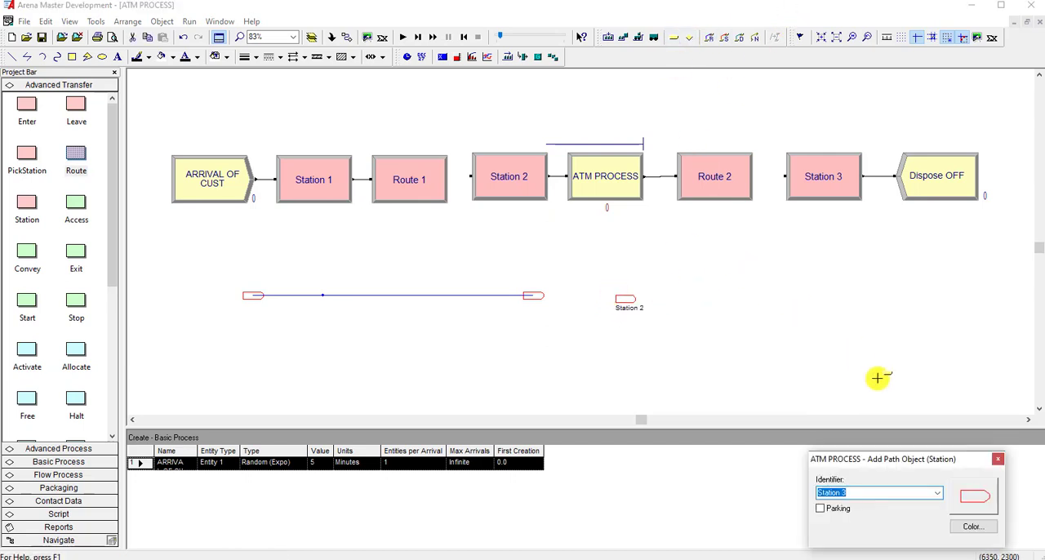
left_click(845, 301)
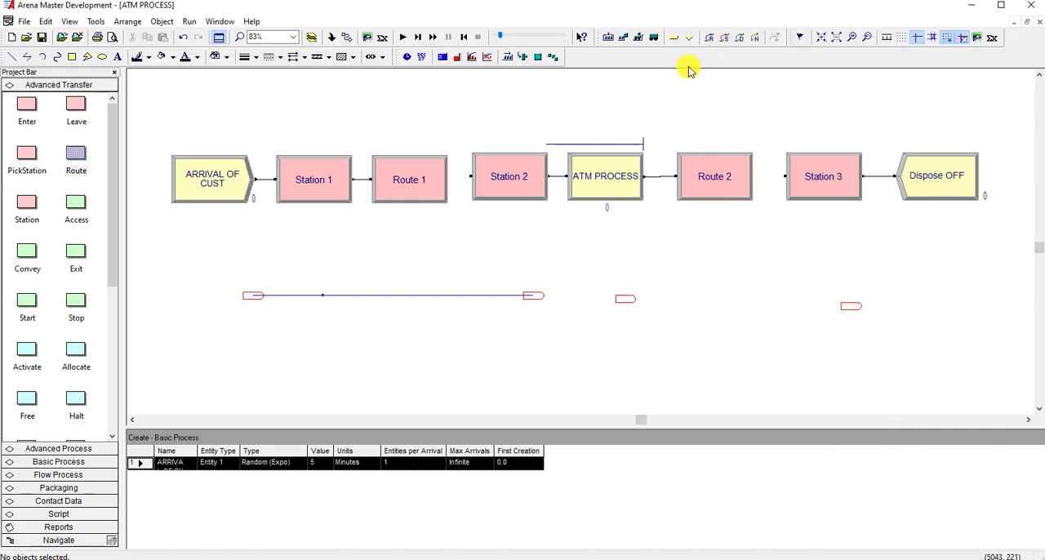
Draw an animated route between the Station 2 and Station 3 markers, and move the Station 3 marker level with Station 2.
left_click(709, 38)
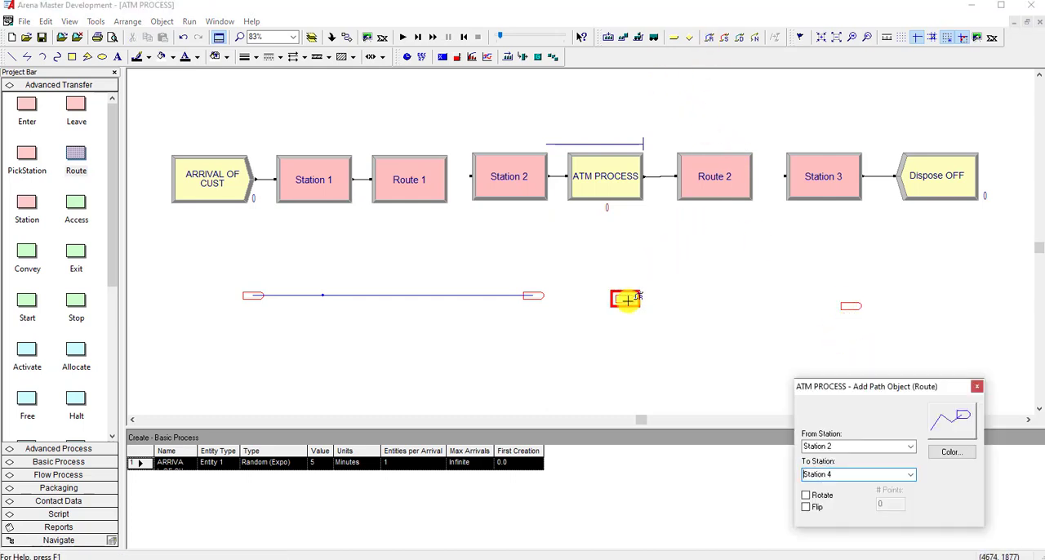
left_click(625, 301)
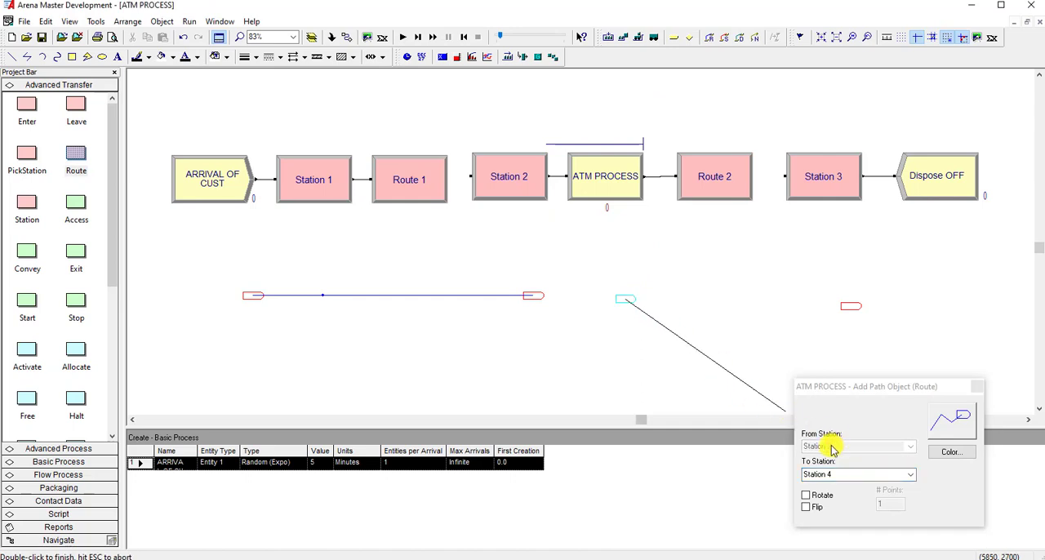
double_click(841, 305)
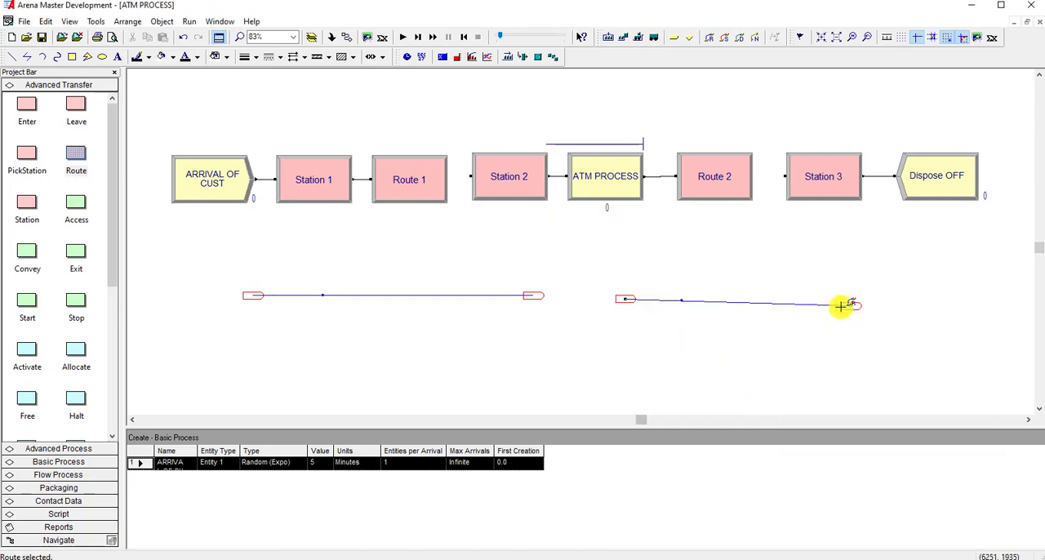
left_click_drag(852, 306, 852, 299)
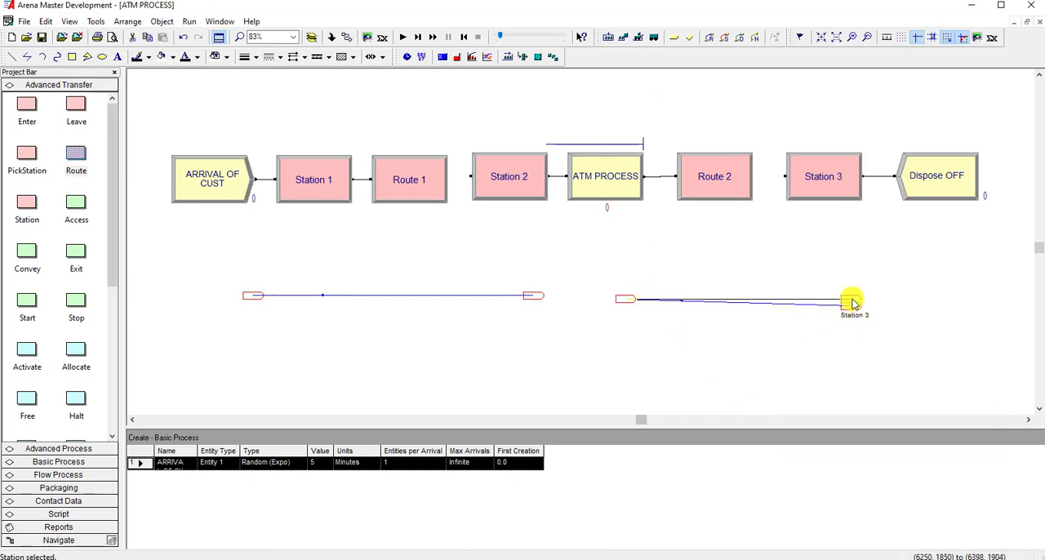
left_click(854, 321)
left_click(627, 299)
left_click(662, 345)
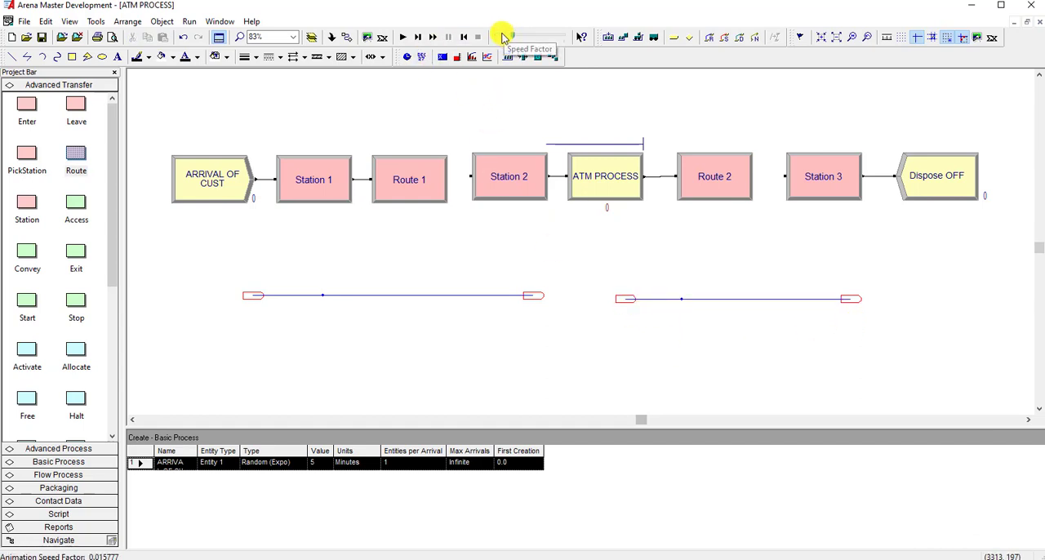
Slow the animation down by setting the run's animation speed factor to 0.000086736.
mouse_move(497, 40)
left_mouse_down()
mouse_move(513, 38)
mouse_move(483, 40)
left_mouse_up()
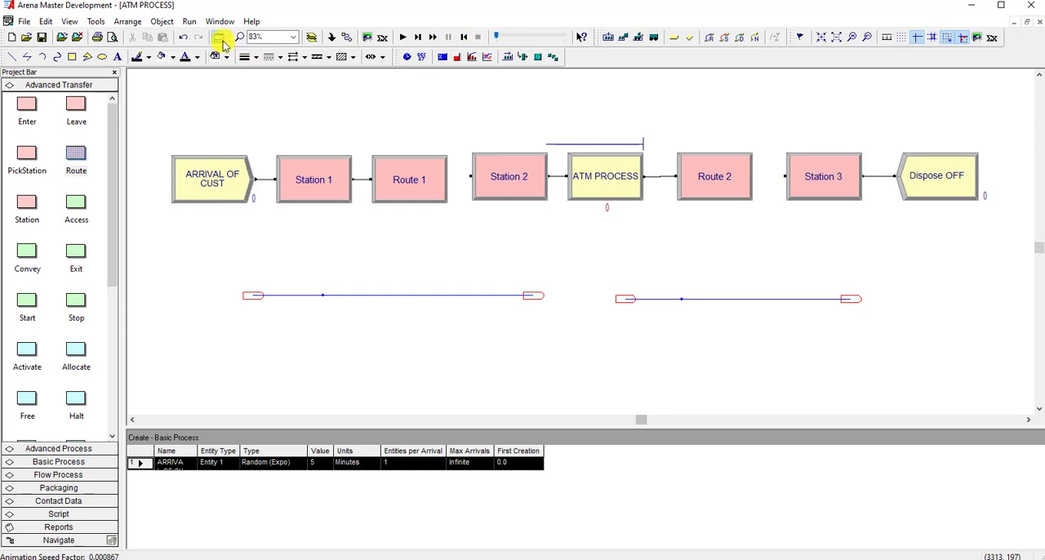
left_click(192, 22)
left_click(205, 182)
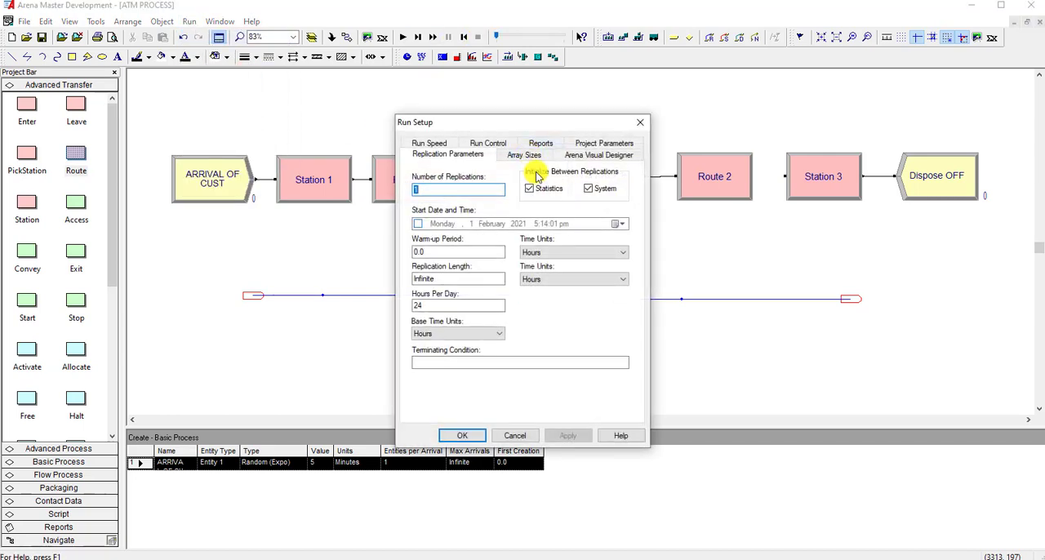
left_click(439, 145)
left_click(582, 185)
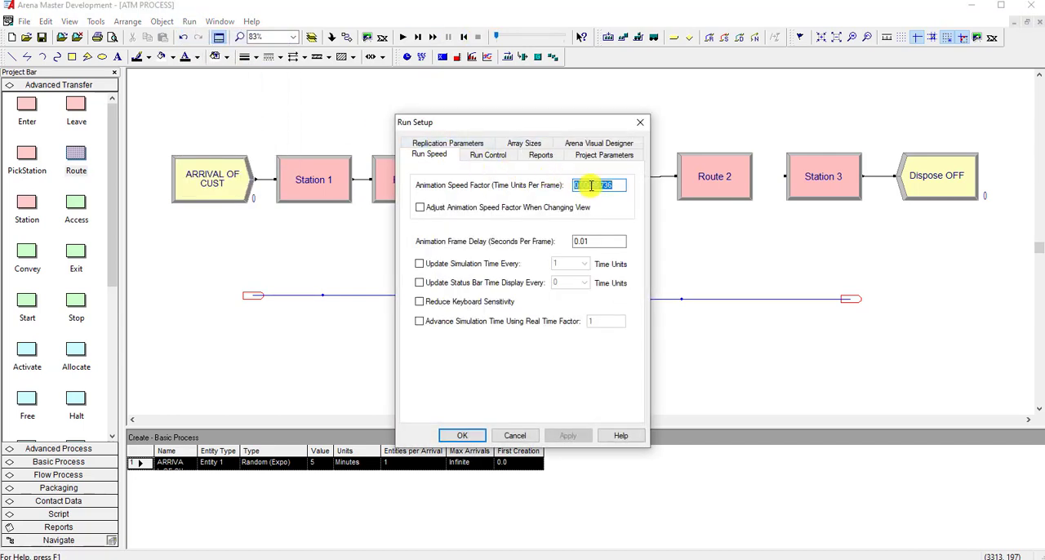
left_click(462, 435)
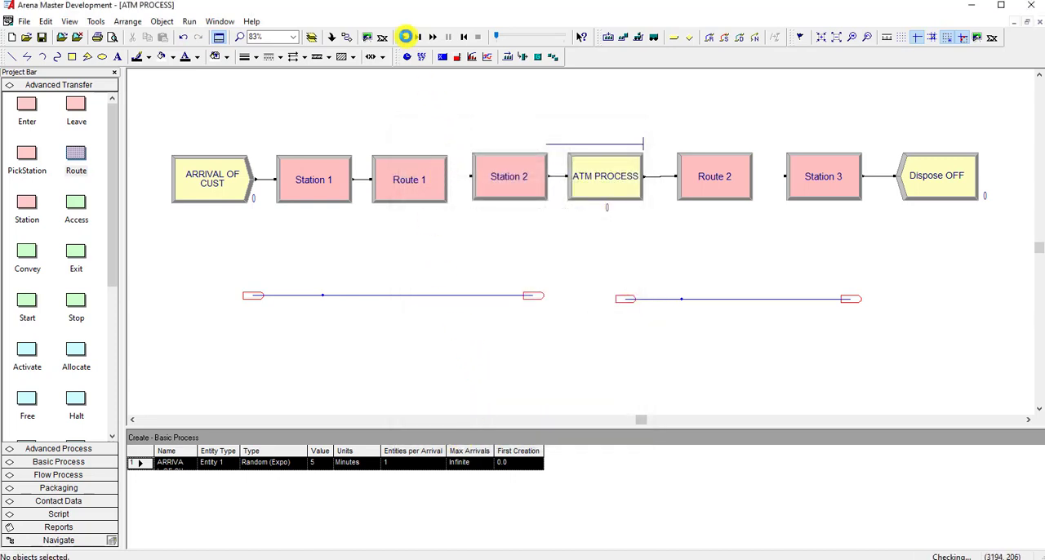
Run the simulation, raise the animation speed factor to about 0.0021 to watch customers travel the routes, and end the run.
left_click(406, 37)
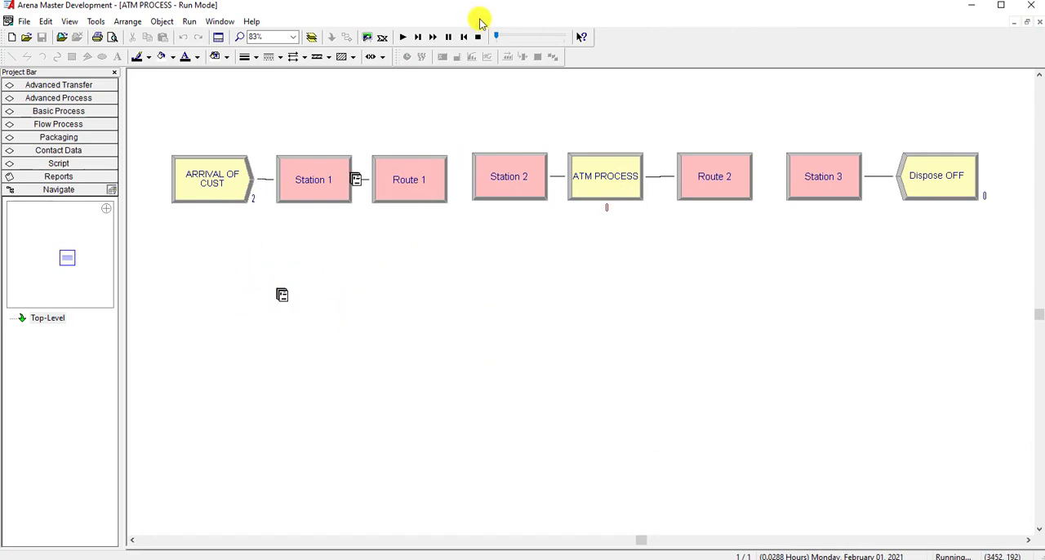
left_click_drag(497, 38, 502, 39)
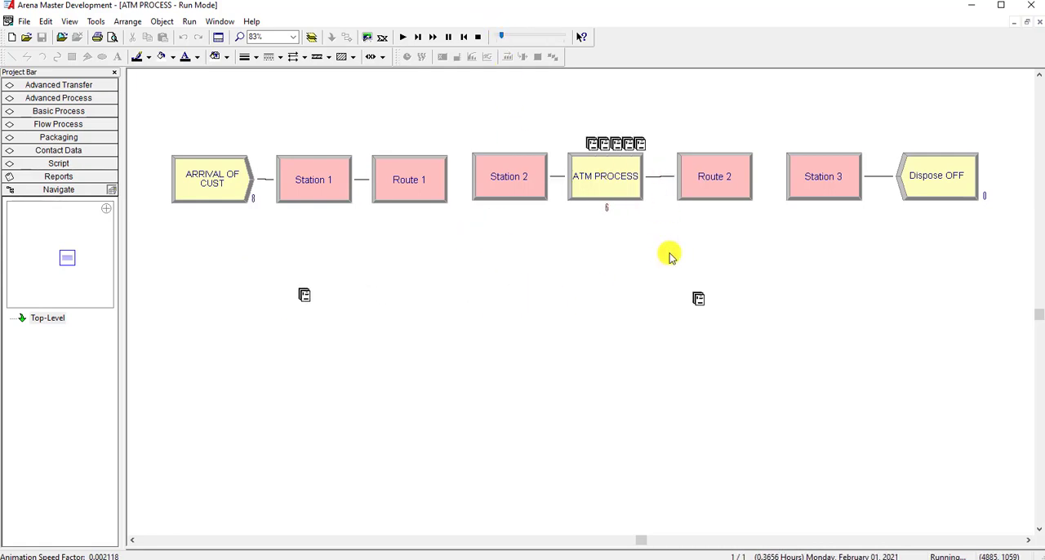
left_click(477, 37)
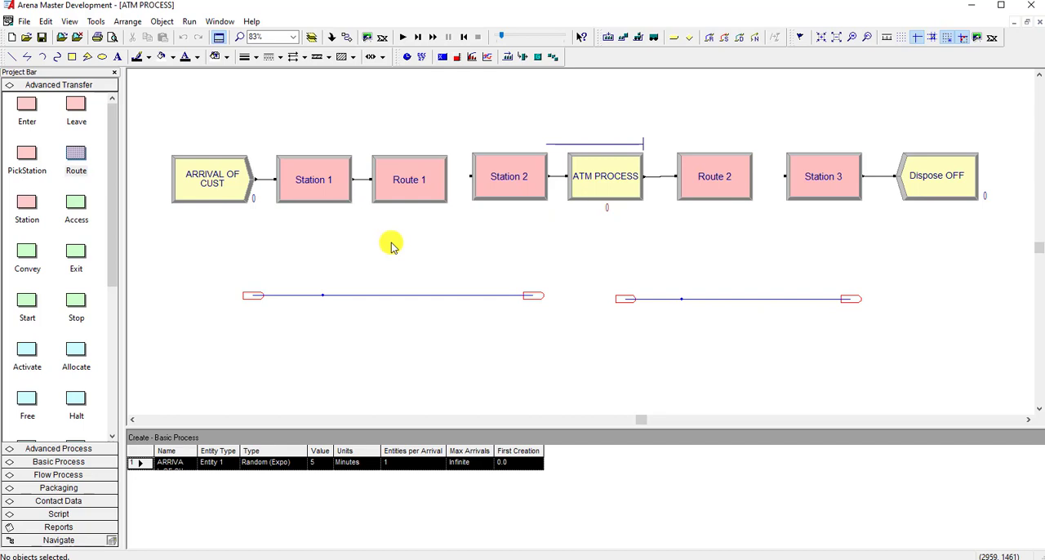
Switch to Arena Visual Designer and create a 3D Project named ATM PROCESS.a23 on the Desktop.
left_click(368, 40)
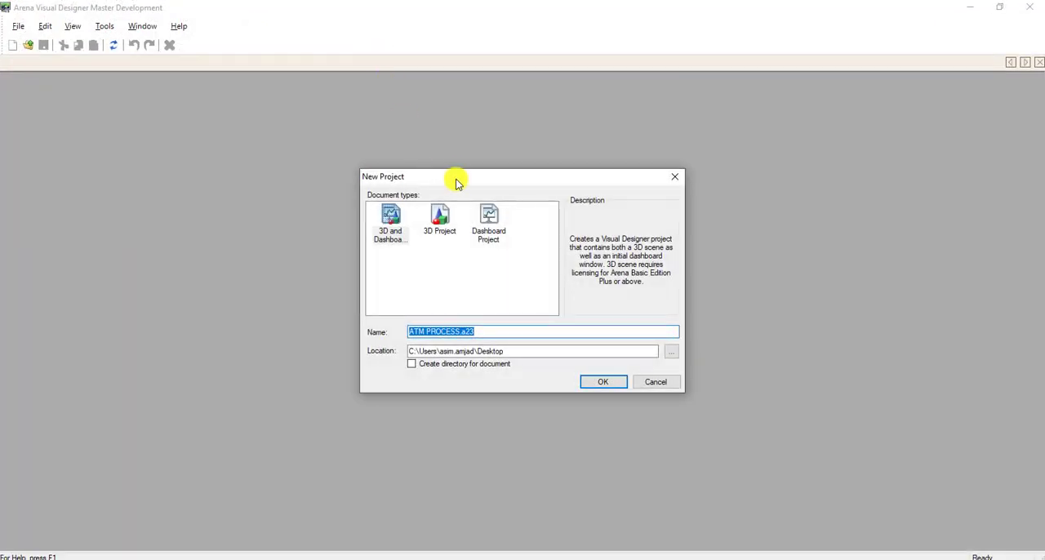
left_click_drag(455, 182, 460, 158)
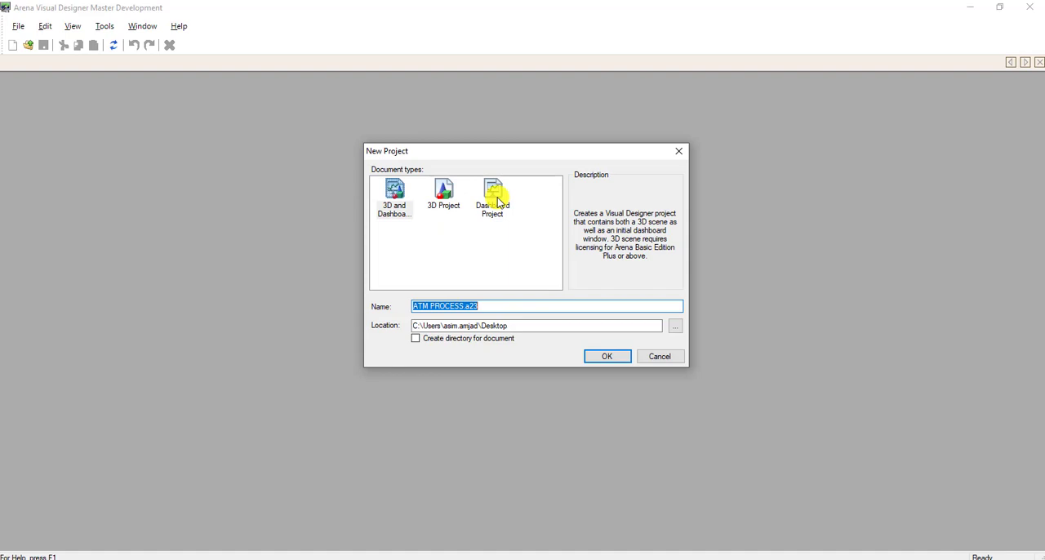
left_click(451, 195)
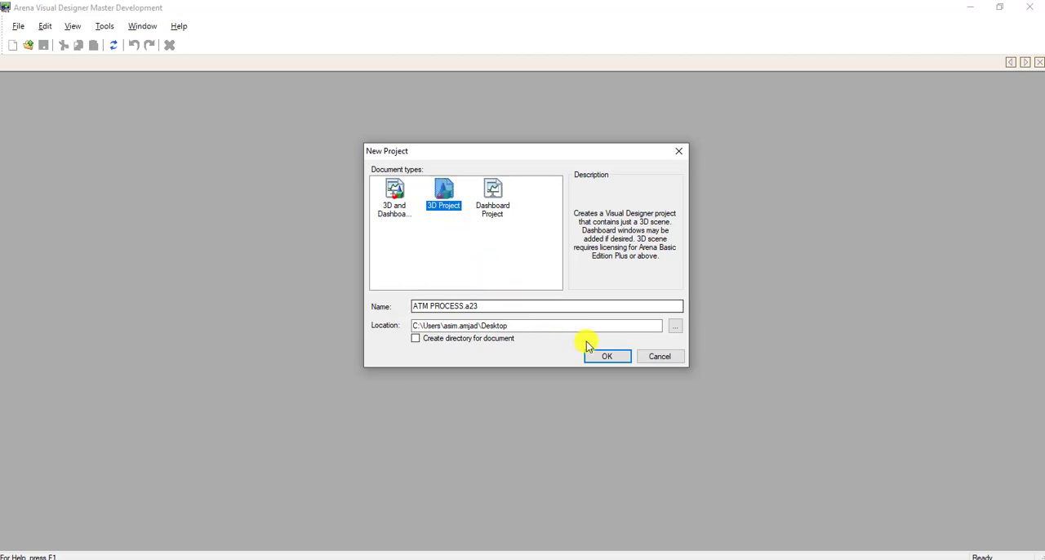
left_click(614, 356)
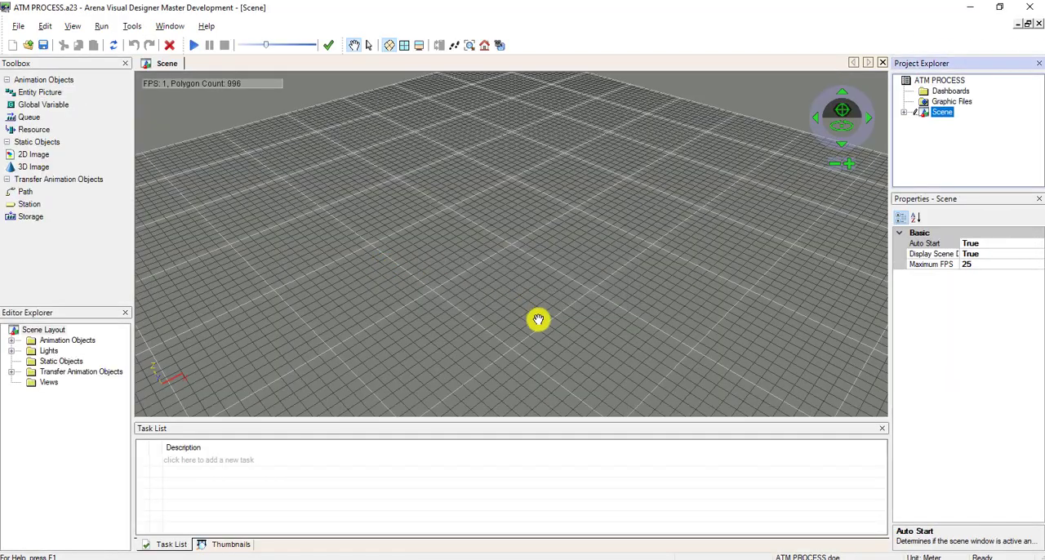
Restore the Visual Designer window from full screen and enlarge it so it covers most of the Arena window.
left_click_drag(515, 9, 525, 17)
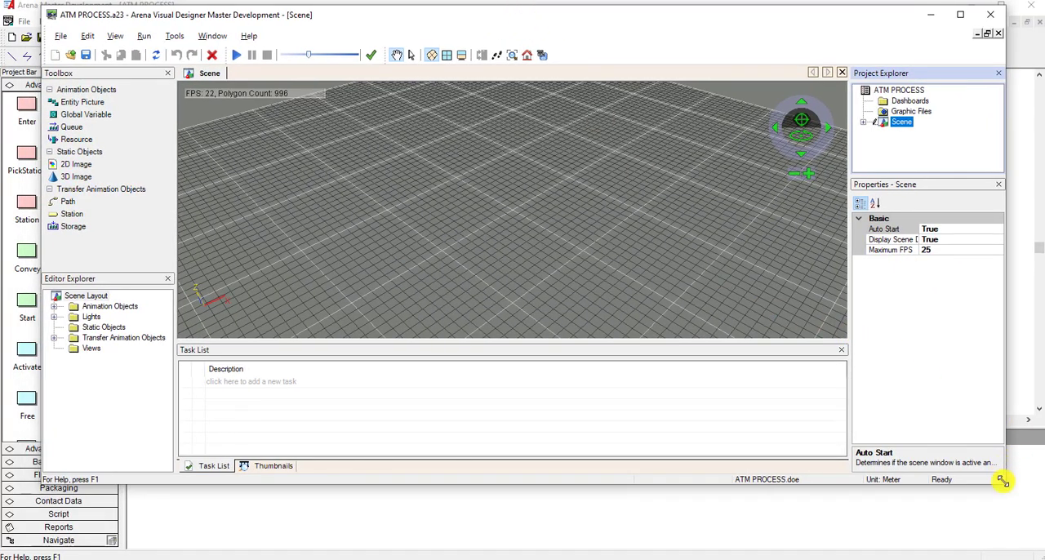
left_click_drag(1002, 481, 1030, 550)
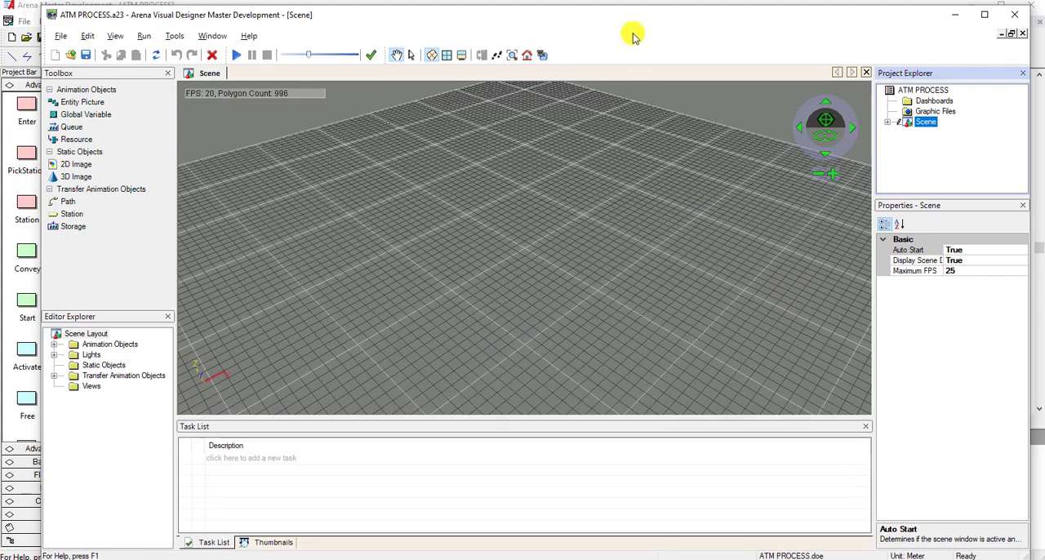
left_click_drag(602, 12, 595, 8)
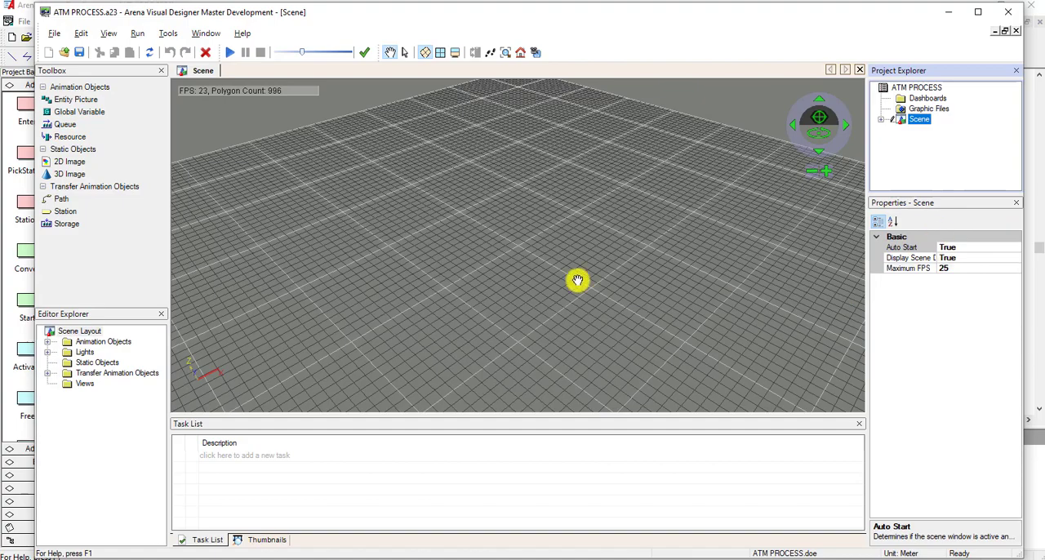
left_click_drag(536, 270, 542, 235)
scroll(542, 229, "down", 5)
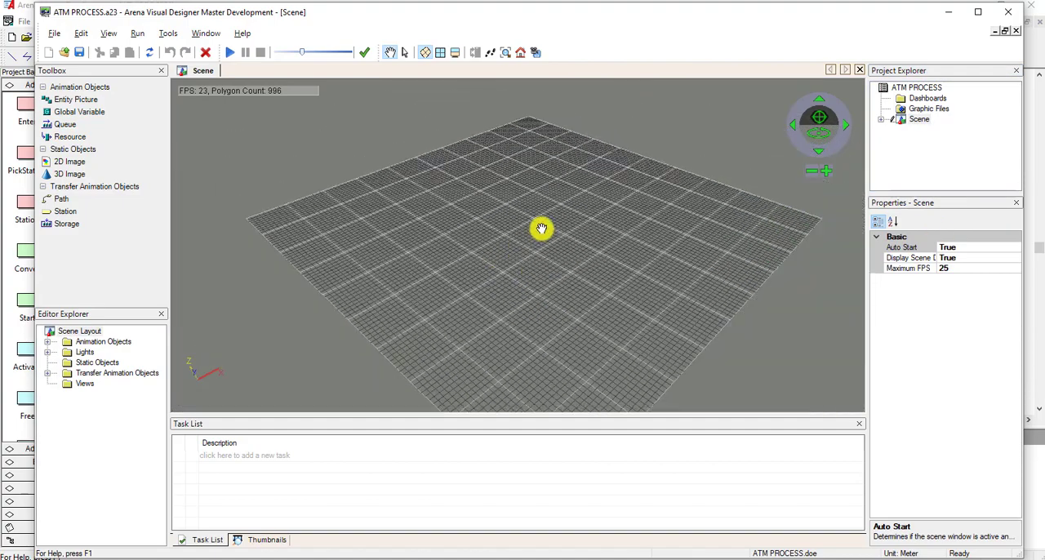
scroll(546, 282, "up", 2)
scroll(546, 282, "up", 3)
left_click_drag(518, 189, 523, 213)
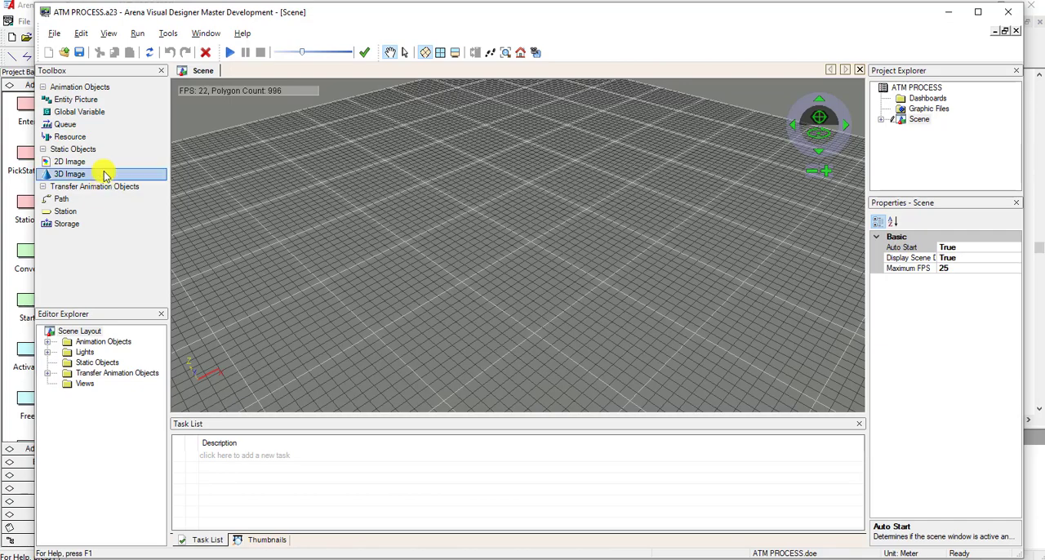
left_click_drag(435, 205, 465, 187)
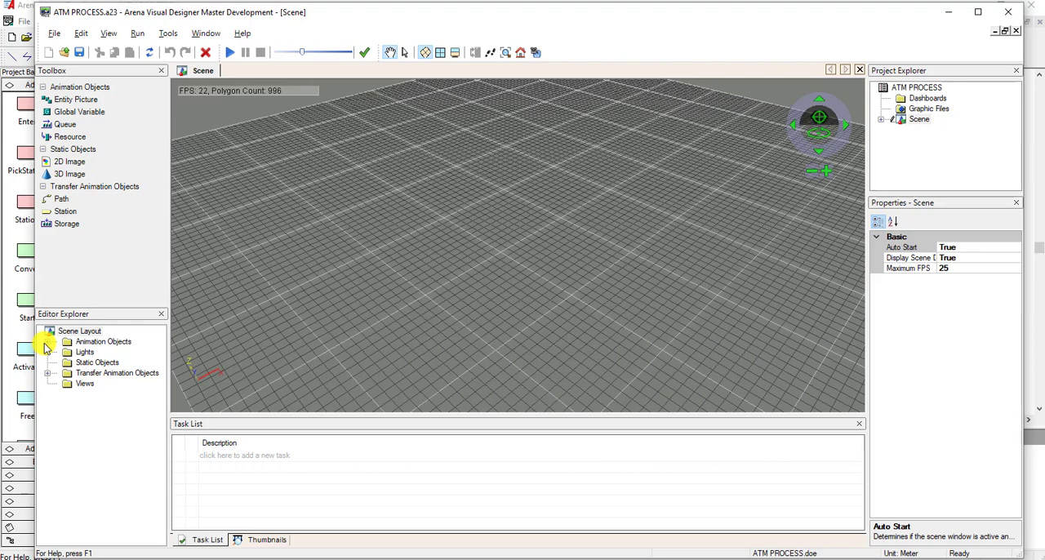
Expand the scene layout's transfer animation objects, its stations and the animation objects to examine what the model provides.
left_click(47, 374)
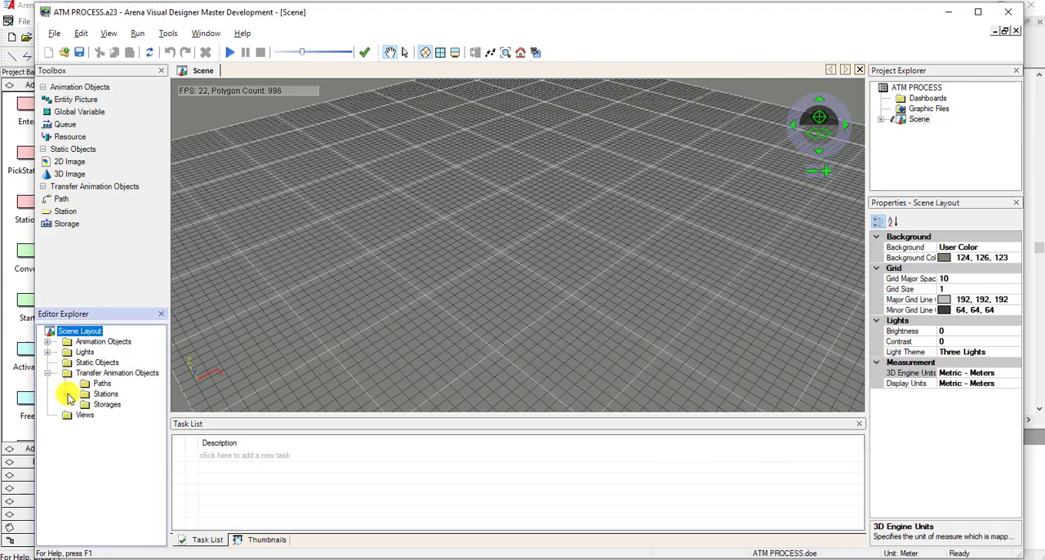
left_click(64, 395)
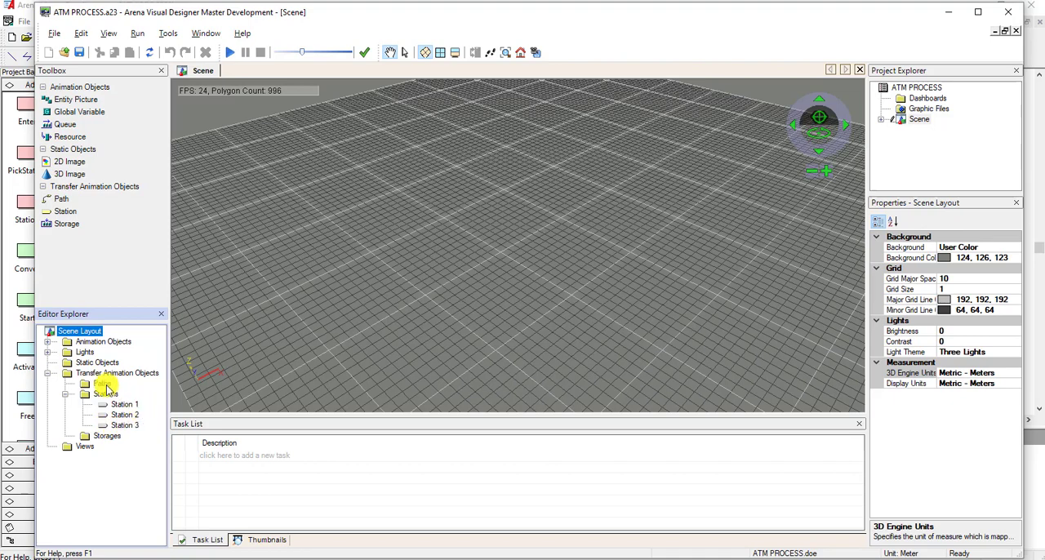
left_click(47, 342)
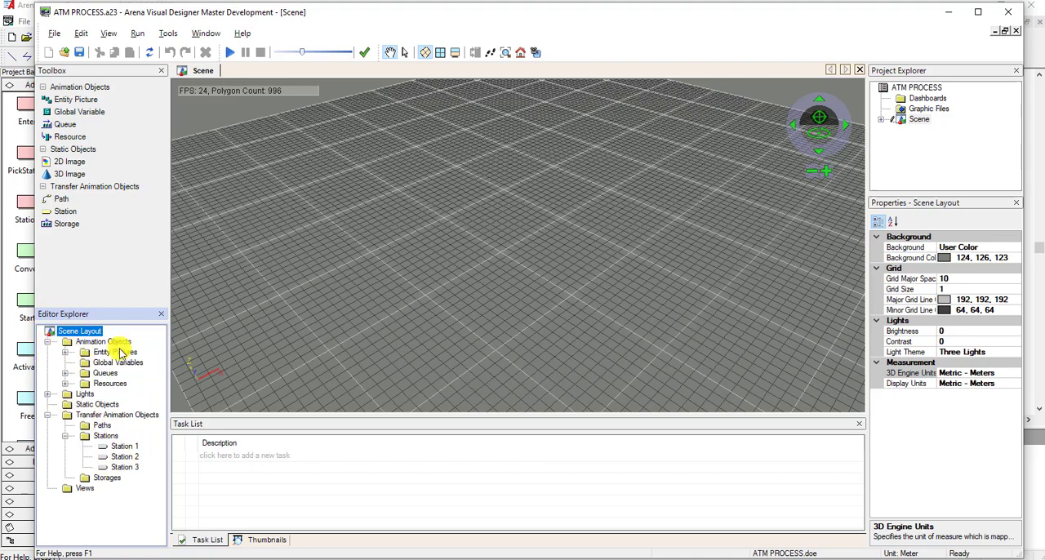
Expand the scene layout's resources and entity pictures to examine the available items, and collapse the entity pictures.
left_click(65, 384)
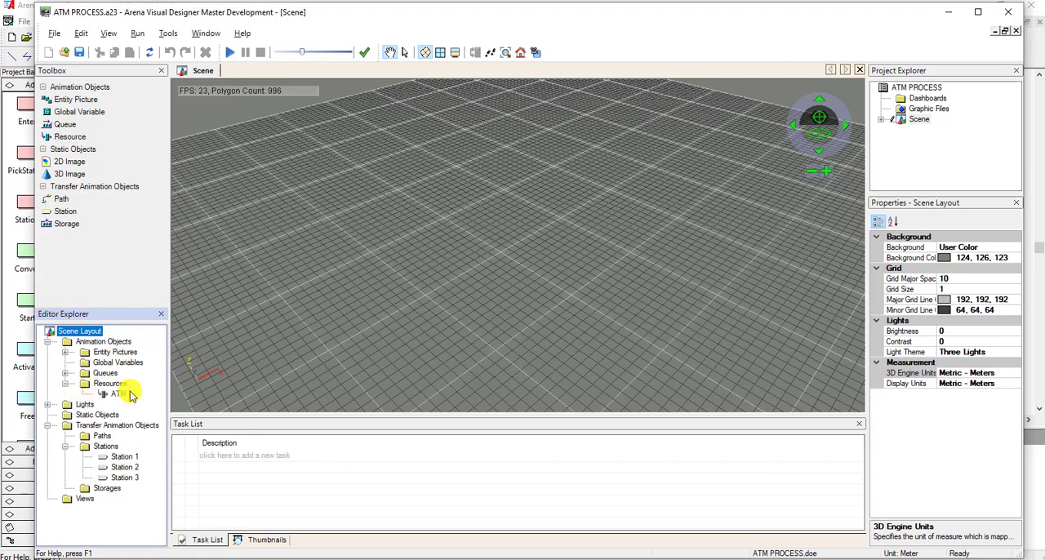
left_click(65, 351)
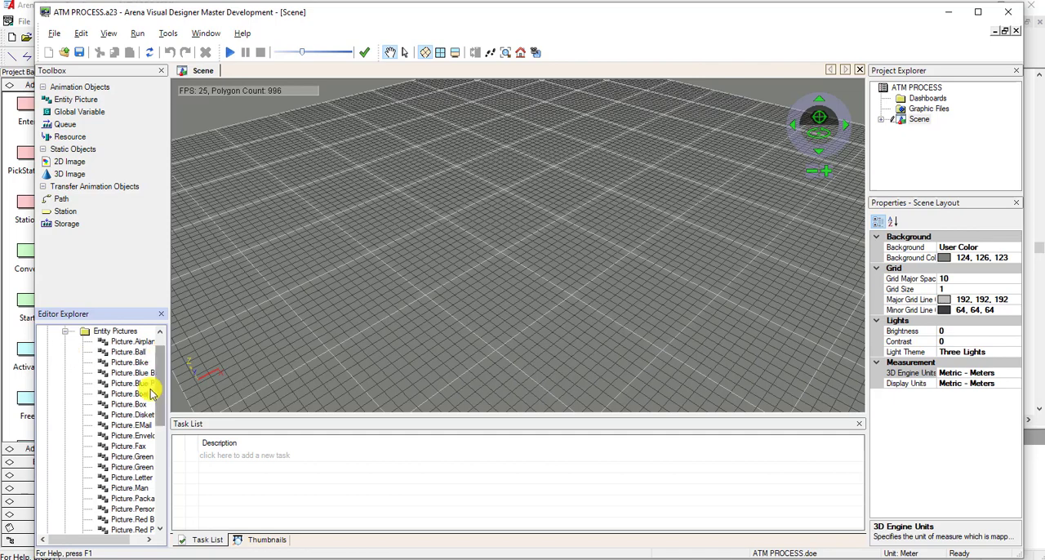
scroll(158, 395, "up", 1)
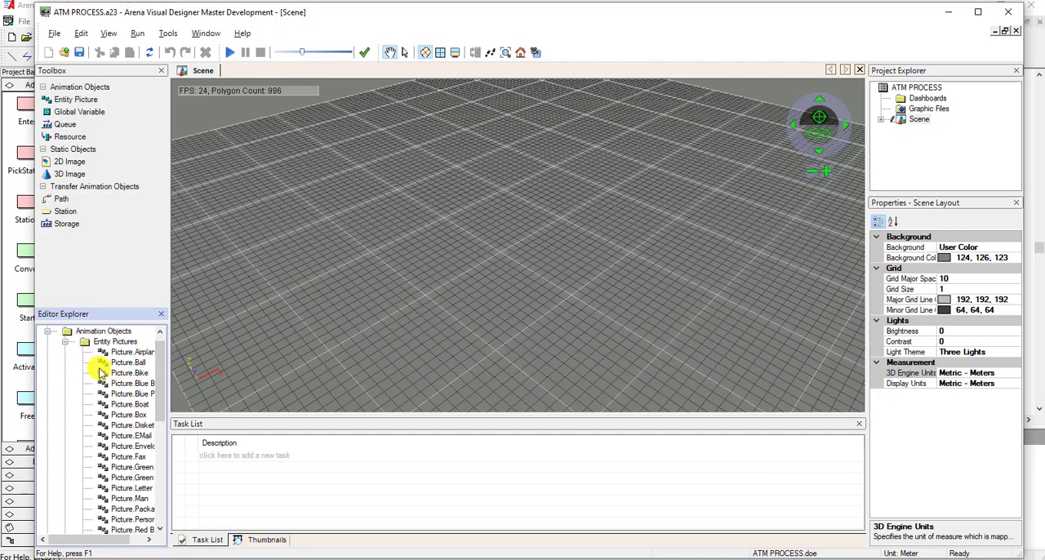
left_click(67, 342)
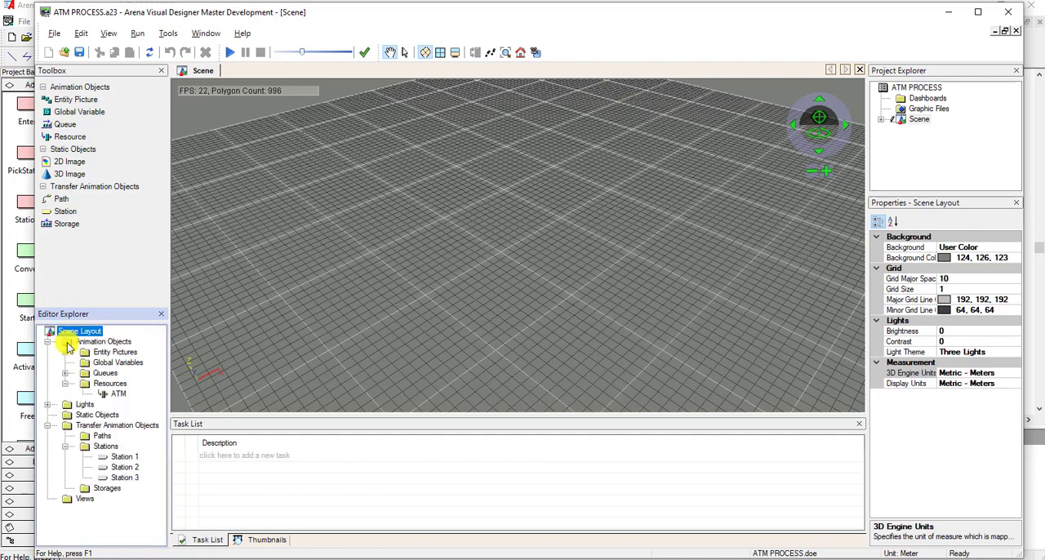
Switch to Arena and open the Entity data module of the Basic Process modules.
left_click(23, 239)
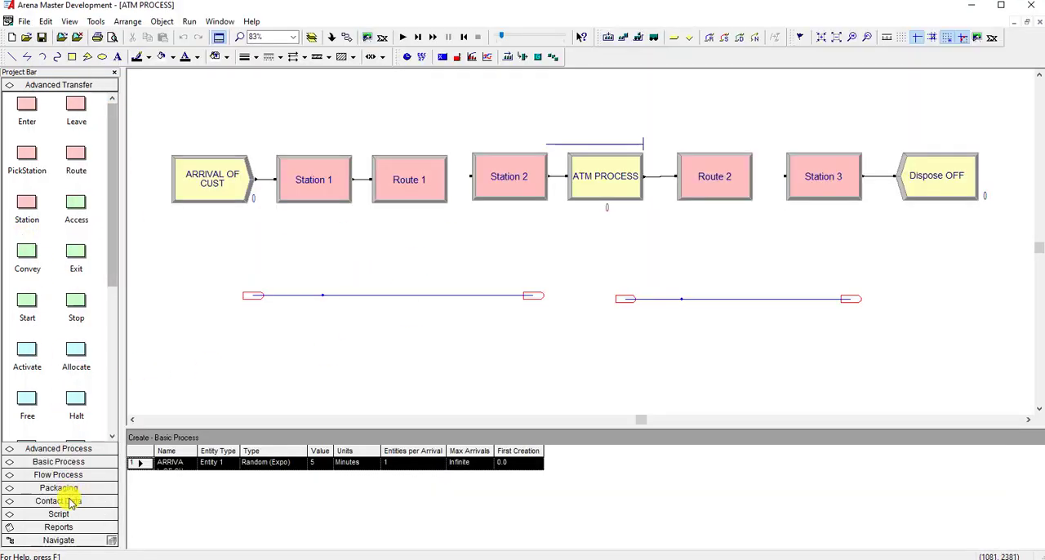
left_click(70, 462)
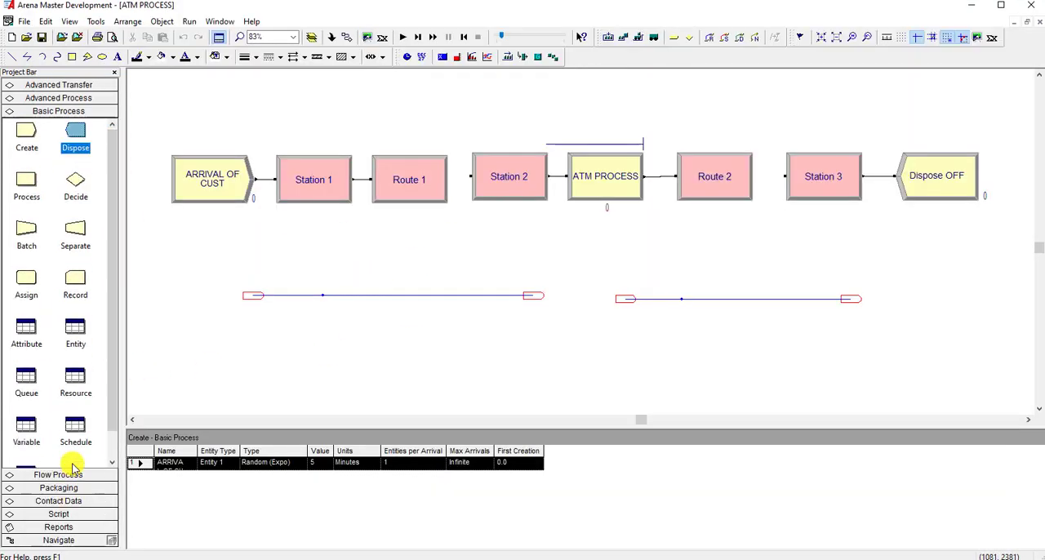
left_click(75, 334)
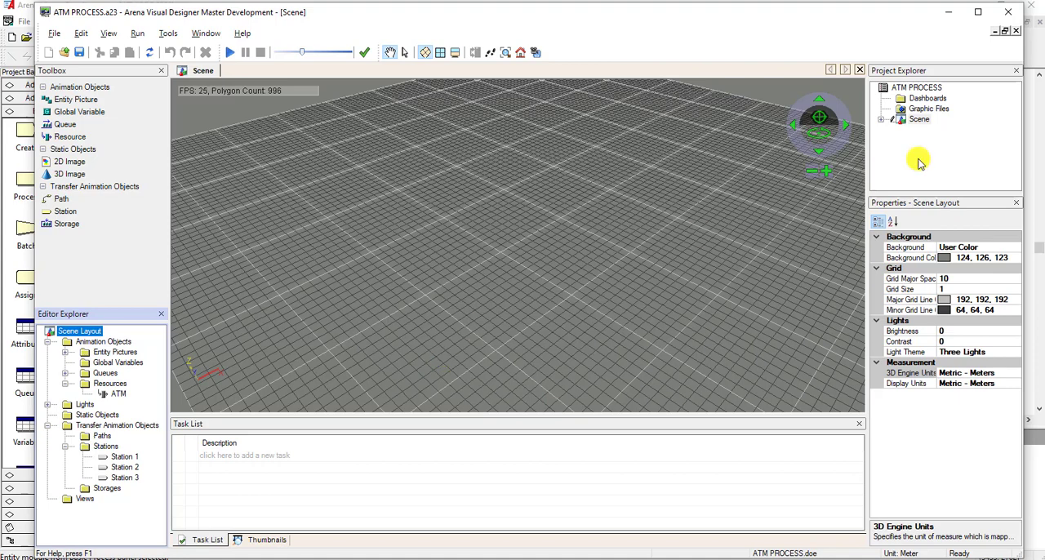
Return to Arena Visual Designer and expand the project's Scene to view its Style Classes folder.
double_click(919, 120)
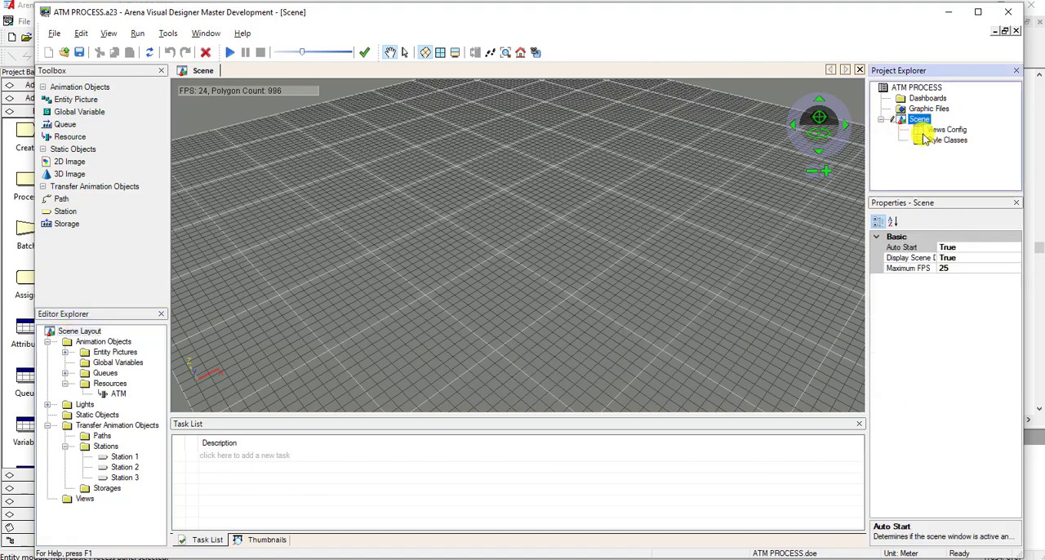
left_click(928, 141)
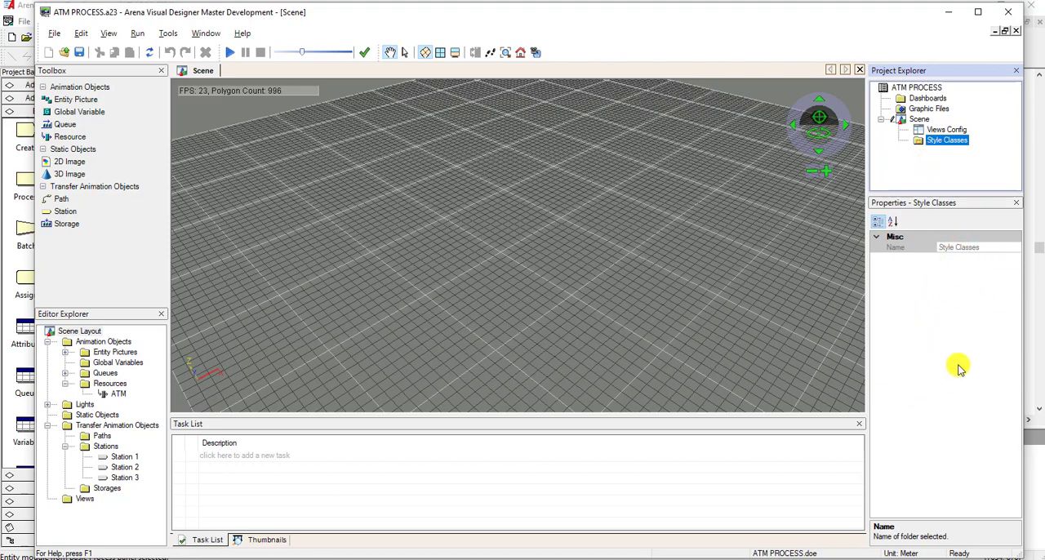
left_click(564, 345)
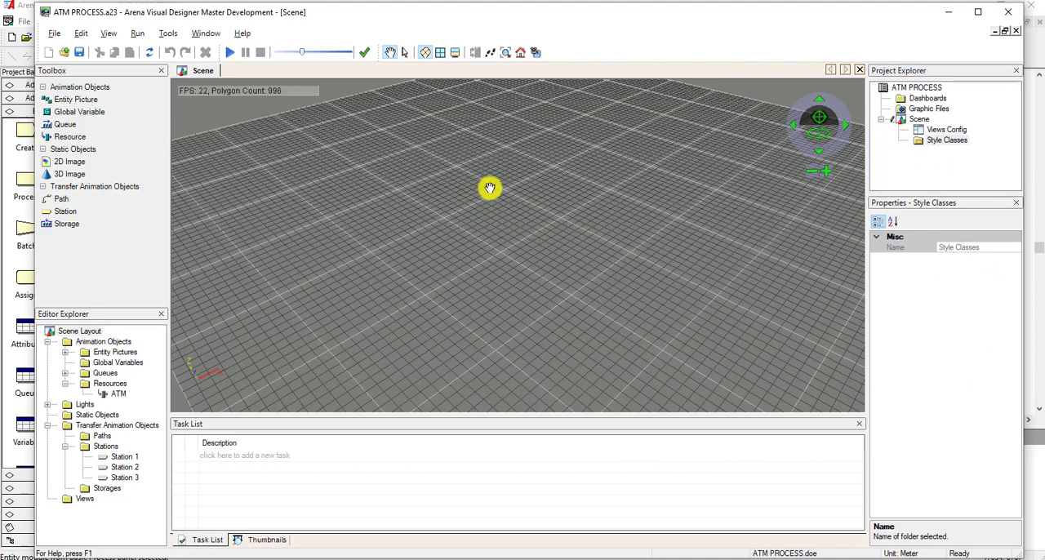
Place the ATM resource on the scene grid at about -8.47, 7.28, 0 and select it.
left_click(115, 394)
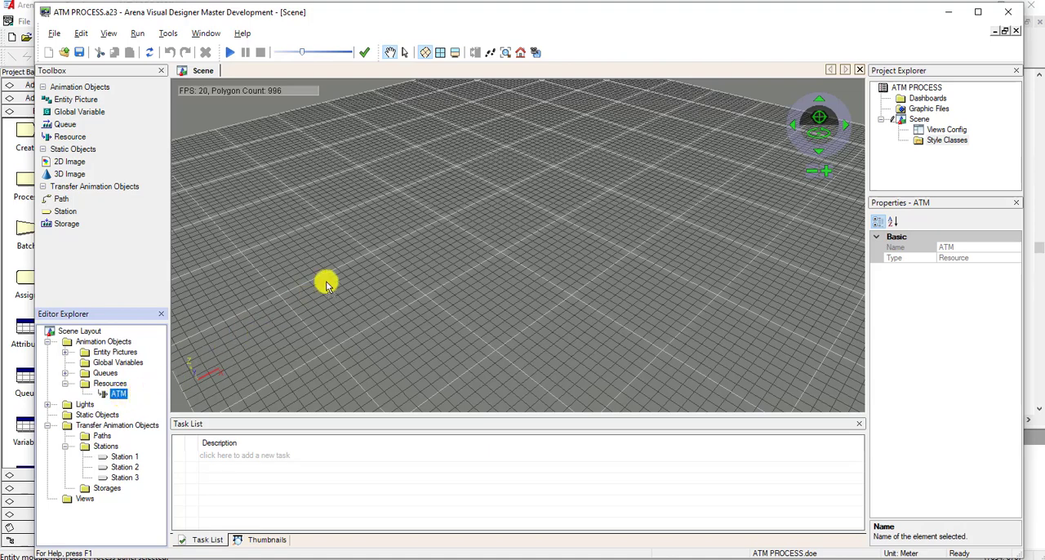
left_click(476, 172)
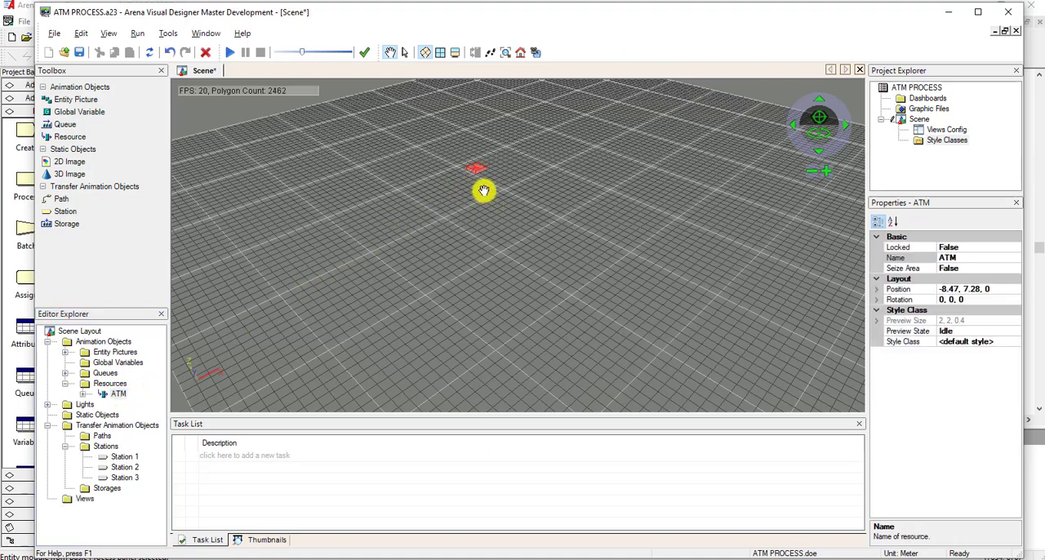
left_click(406, 60)
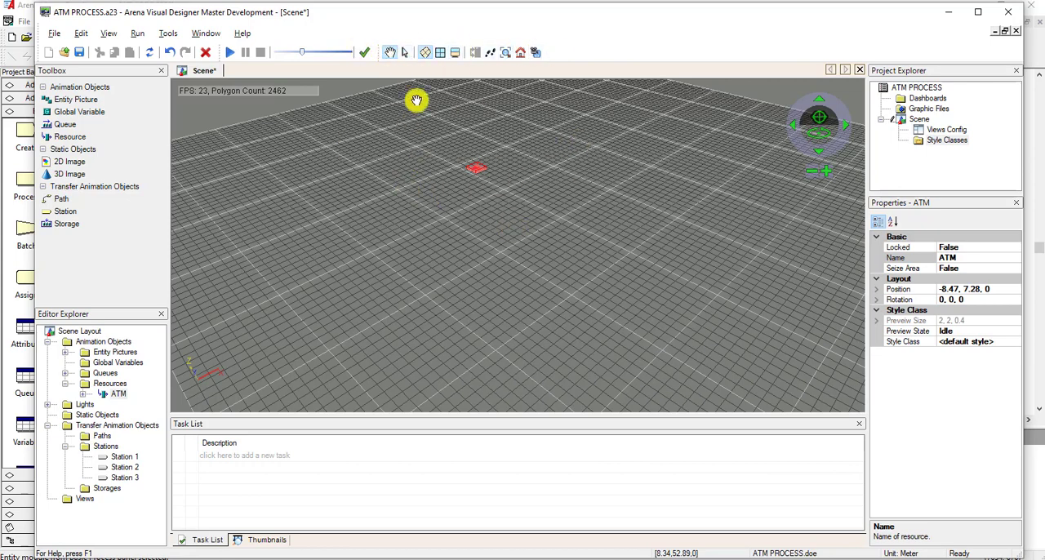
left_click(405, 55)
left_click(477, 169)
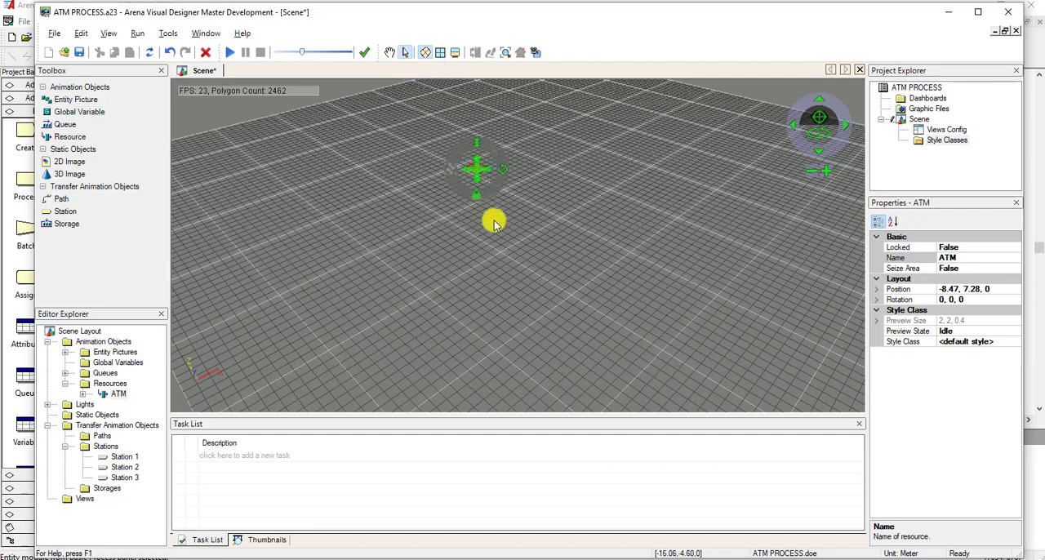
Maximize the Visual Designer window and inspect the placed ATM resource and its manipulation handles in the scene.
left_click(391, 55)
left_click_drag(446, 130, 471, 224)
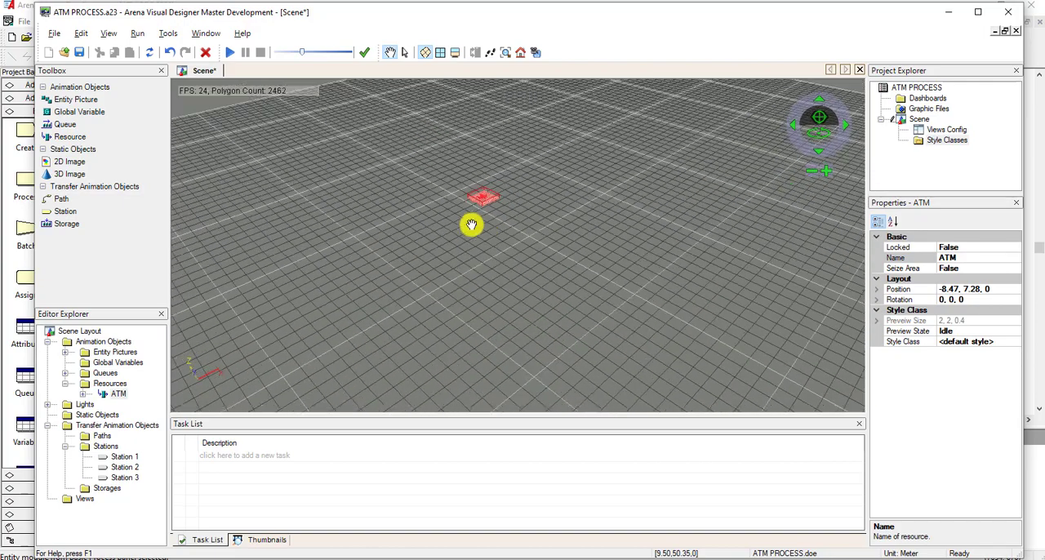
left_click(979, 13)
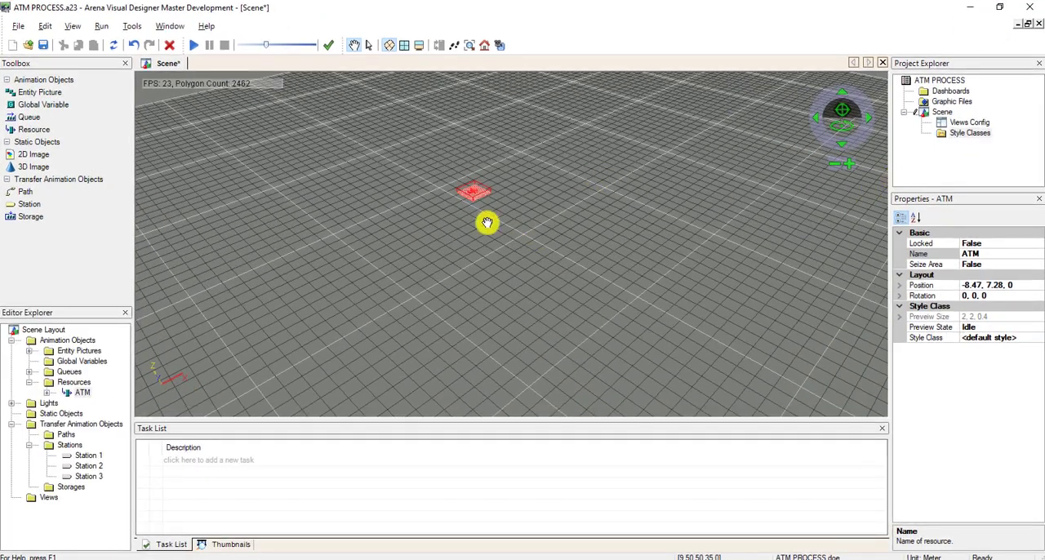
scroll(452, 203, "up", 2)
left_click_drag(472, 207, 519, 235)
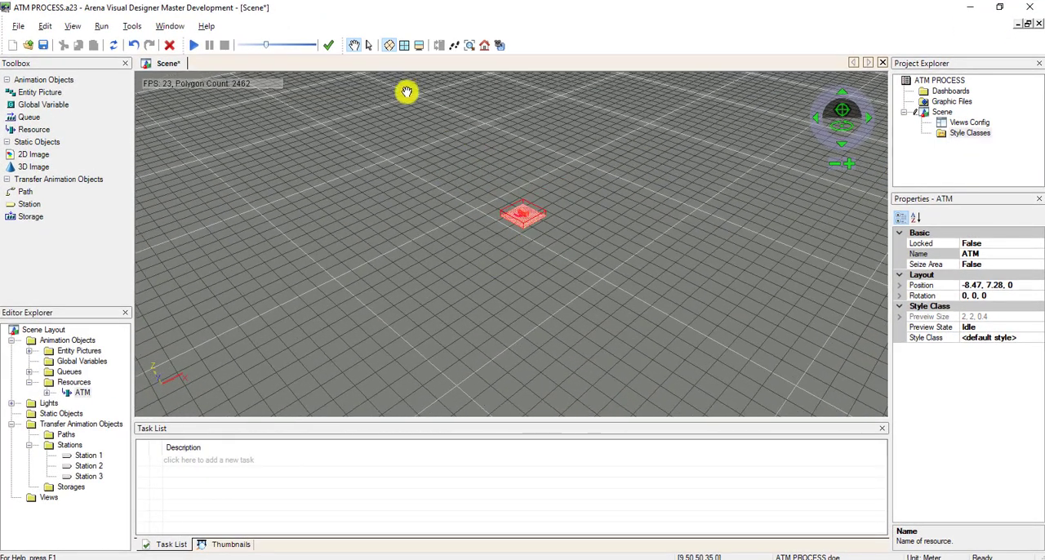
left_click(369, 45)
left_click(523, 214)
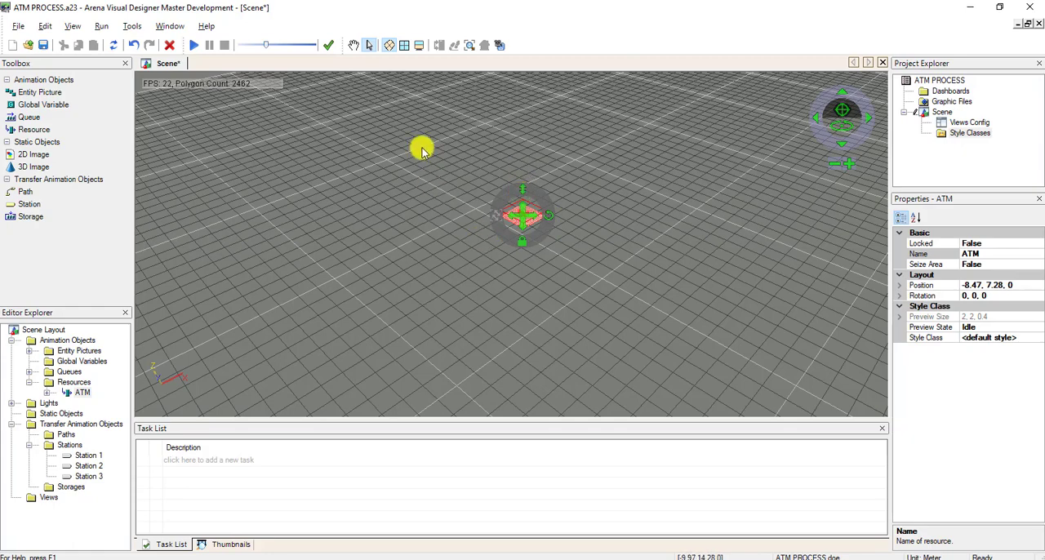
left_click(354, 45)
scroll(462, 224, "down", 1)
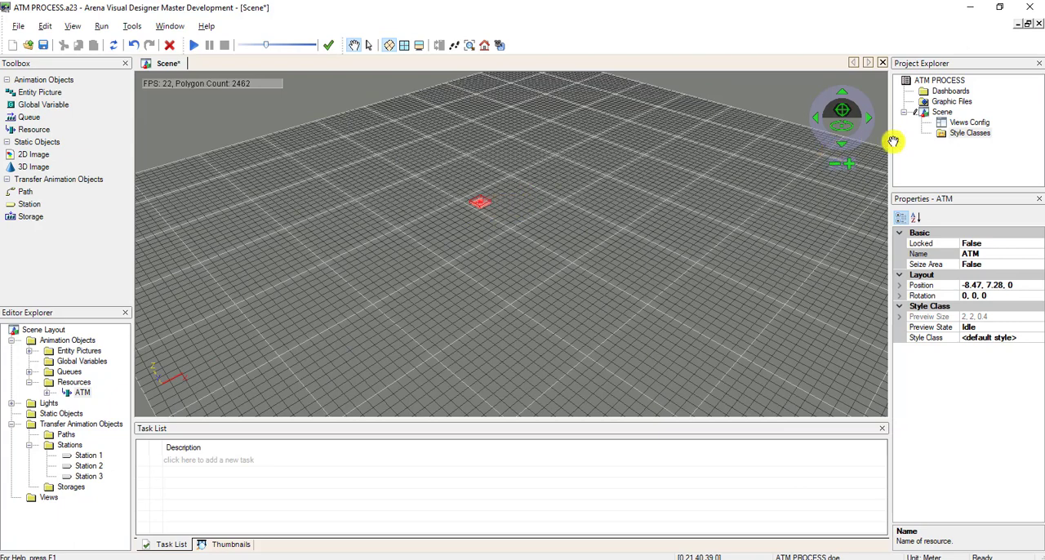
Widen the project explorer and insert a resource style class under the scene's Style Classes.
left_click(971, 133)
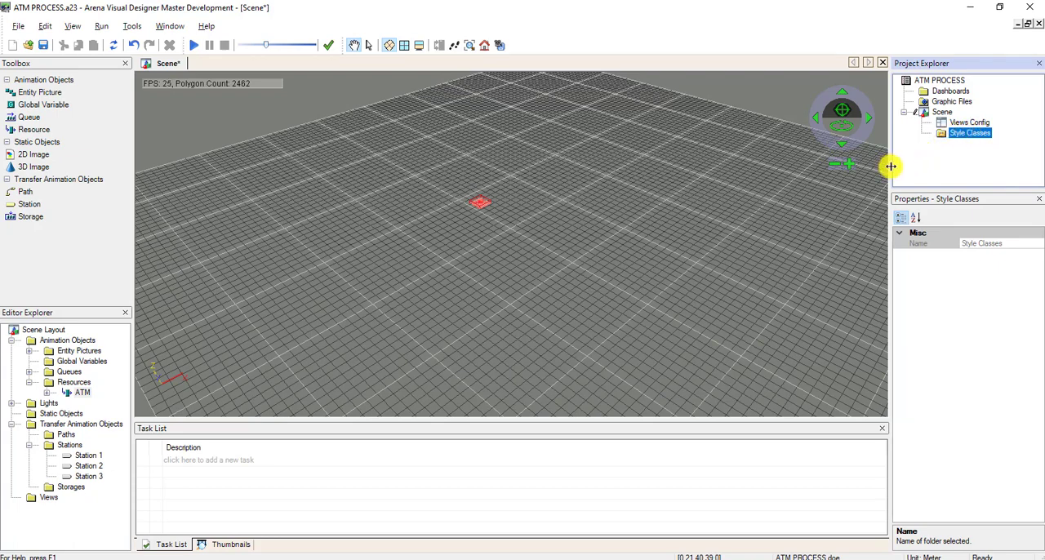
left_click_drag(891, 165, 821, 175)
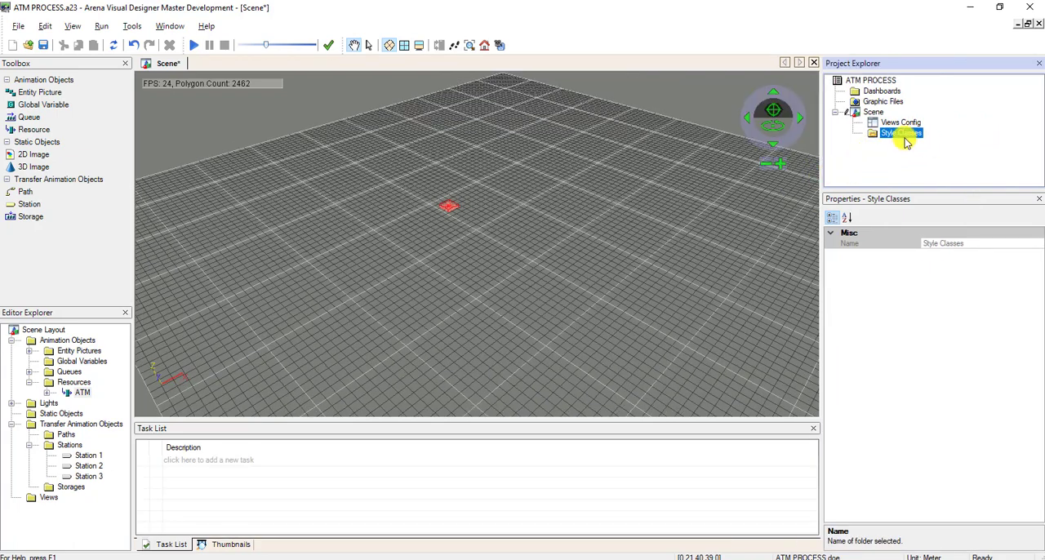
right_click(905, 141)
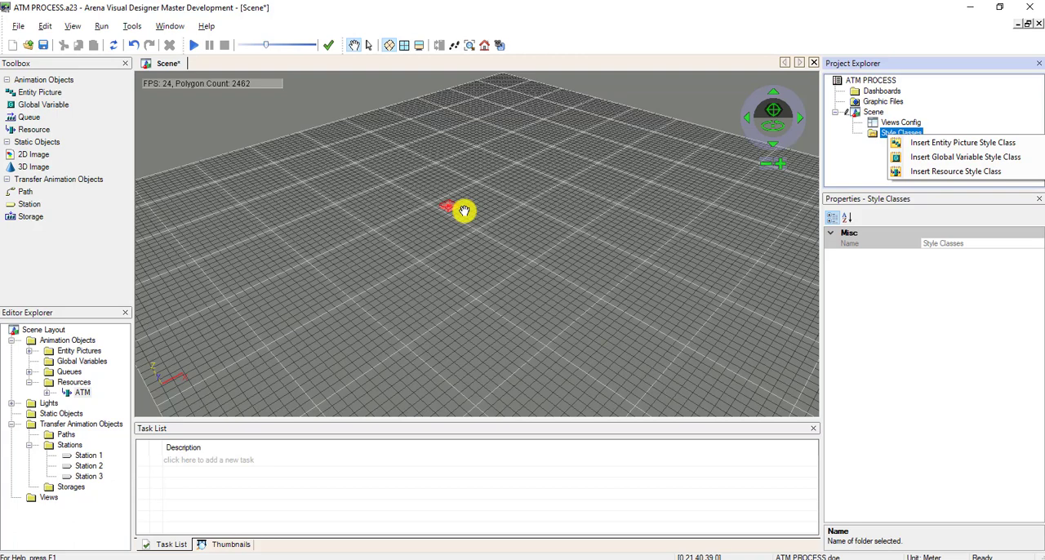
left_click(920, 171)
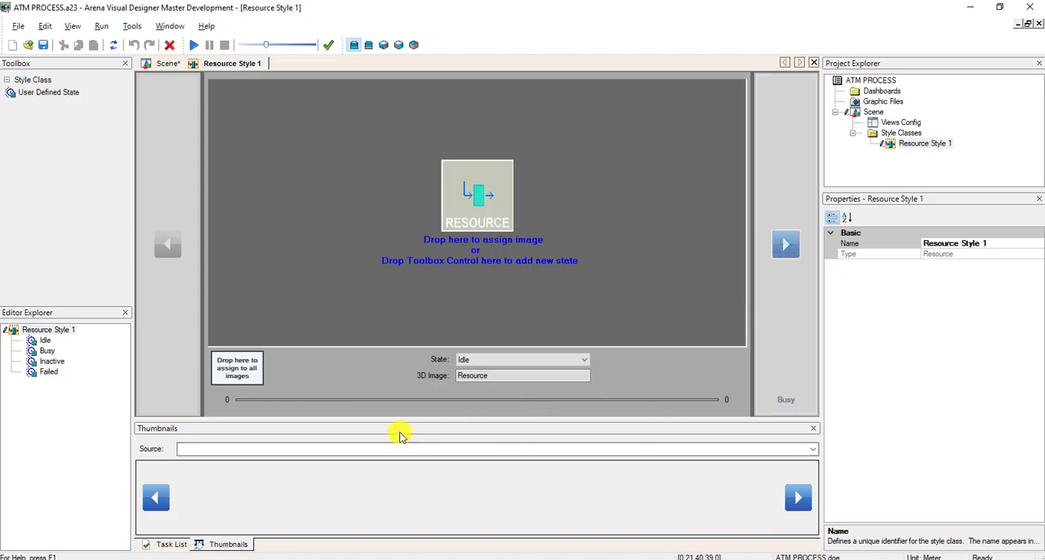
left_click(474, 447)
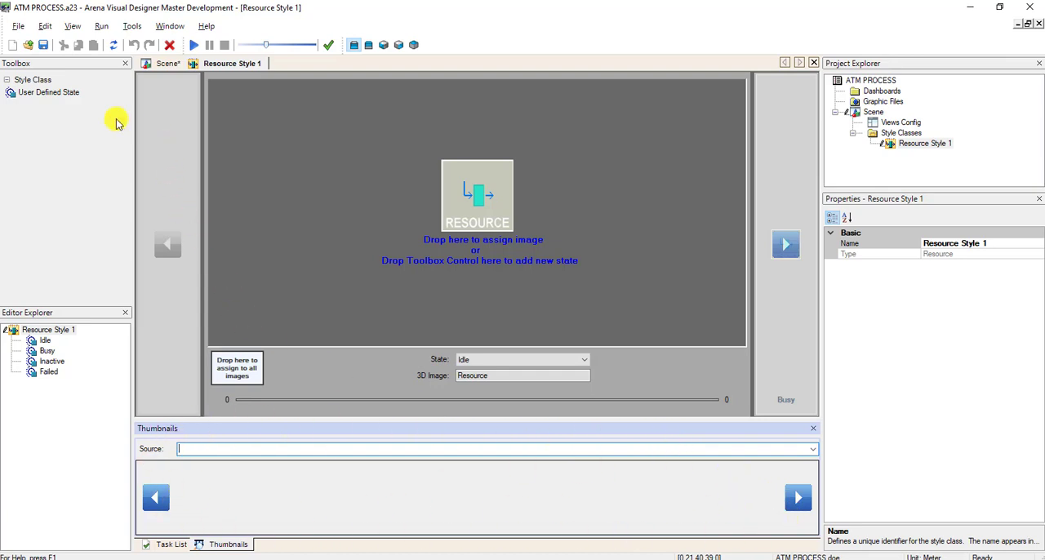
left_click(72, 26)
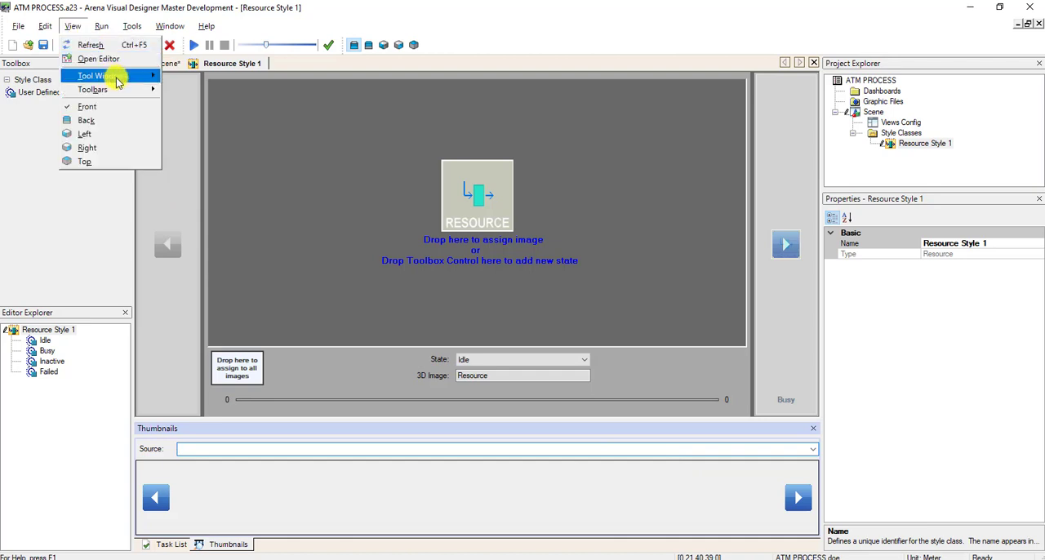
mouse_move(139, 76)
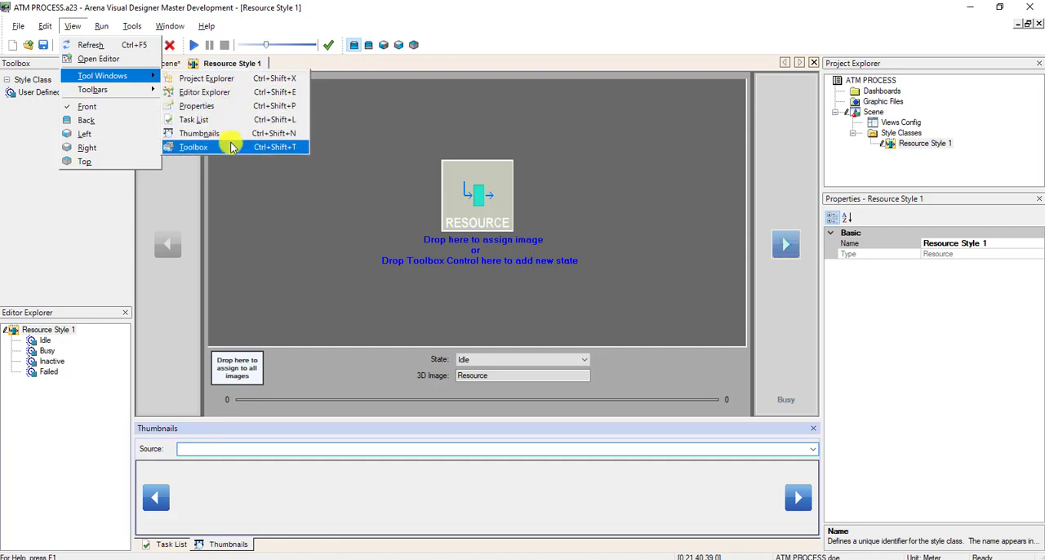
left_click(298, 147)
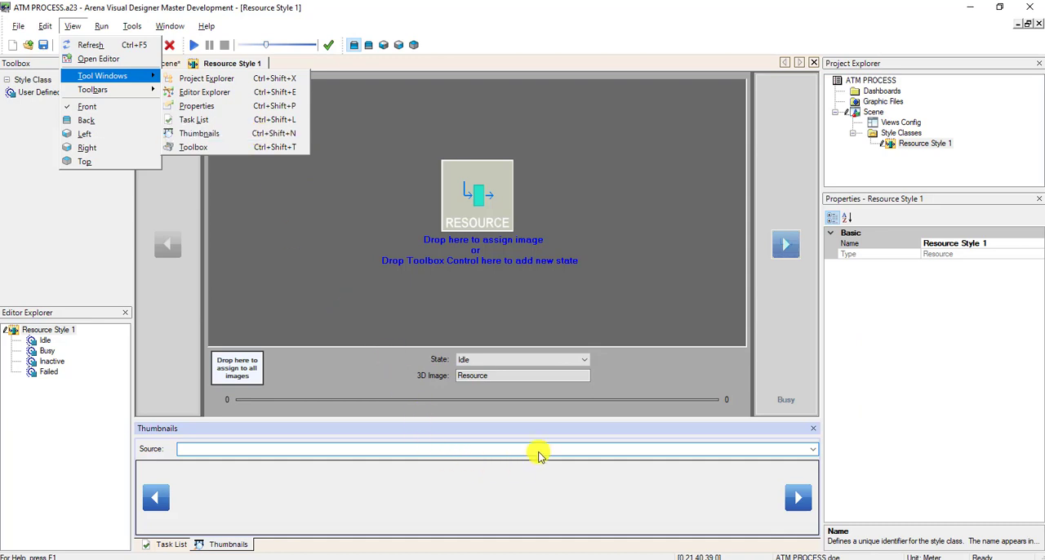
left_click(601, 449)
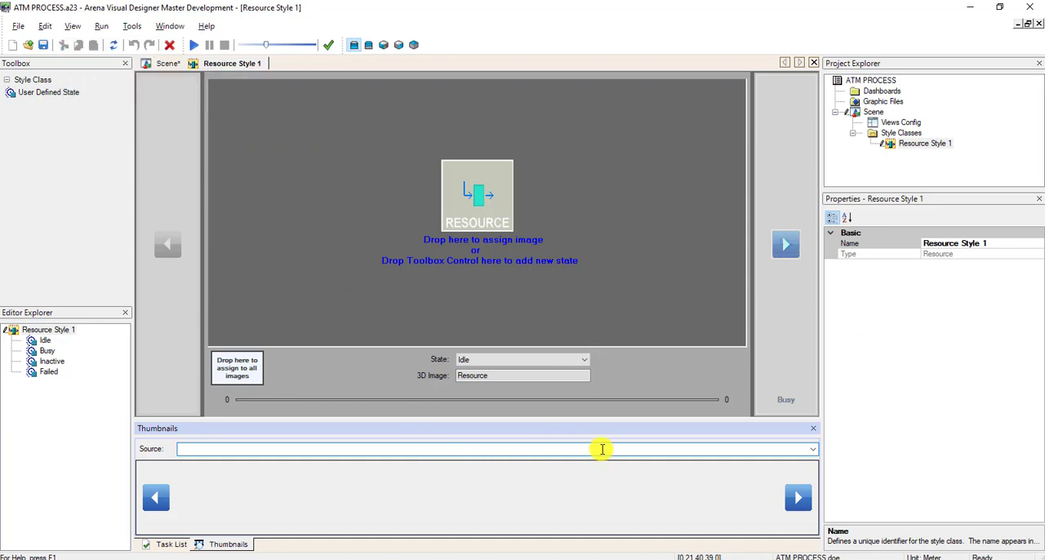
Browse the image libraries and load Library Equipment as the thumbnail source.
left_click(811, 449)
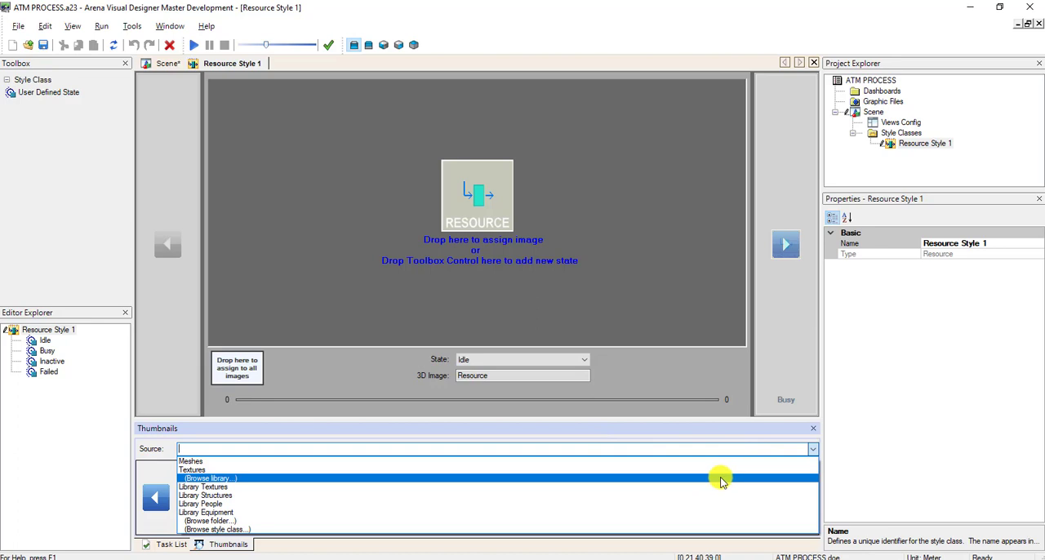
left_click(721, 481)
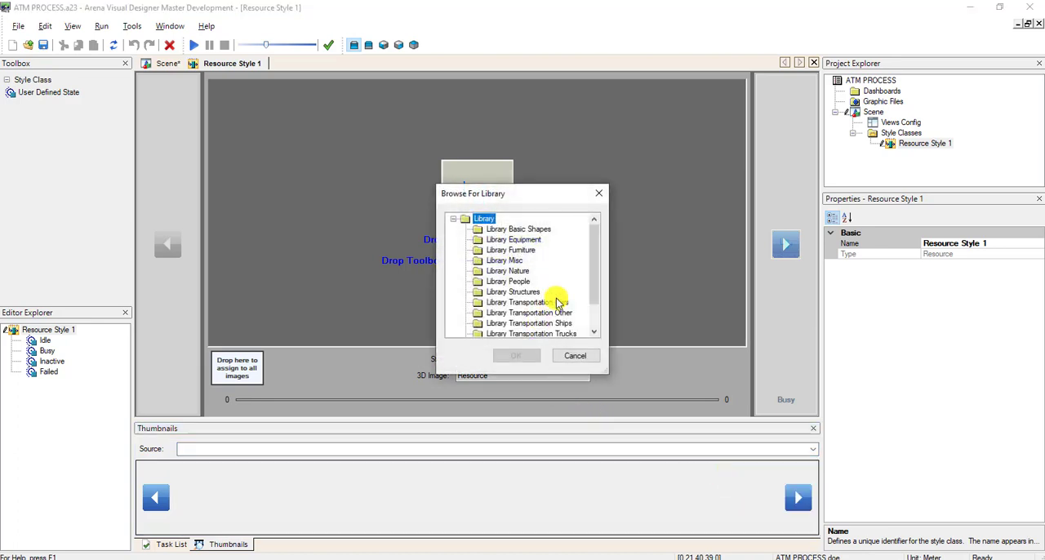
left_click(519, 239)
left_click(516, 356)
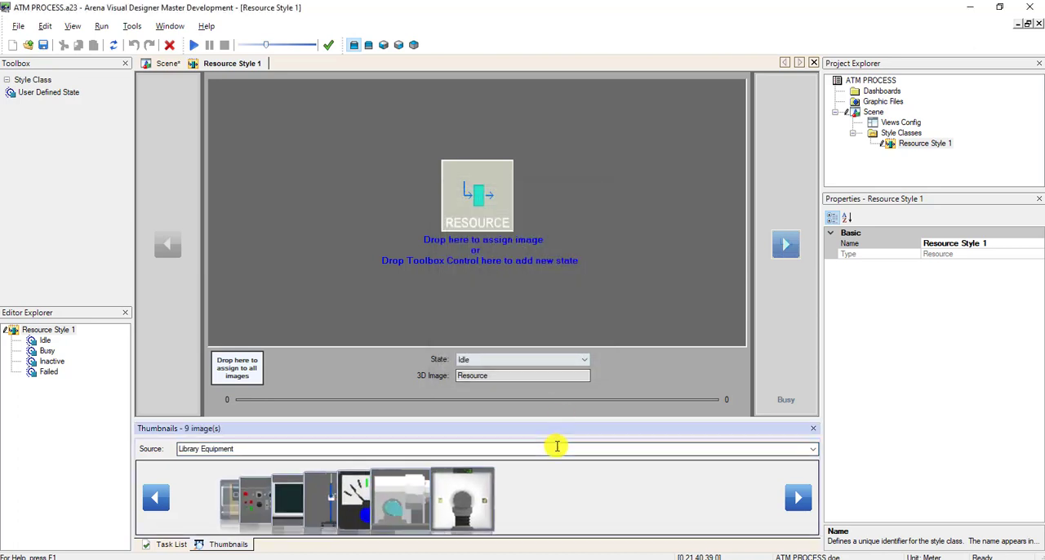
Look through the equipment thumbnails in both directions and pick the ATM machine image.
left_click(158, 503)
left_click(789, 496)
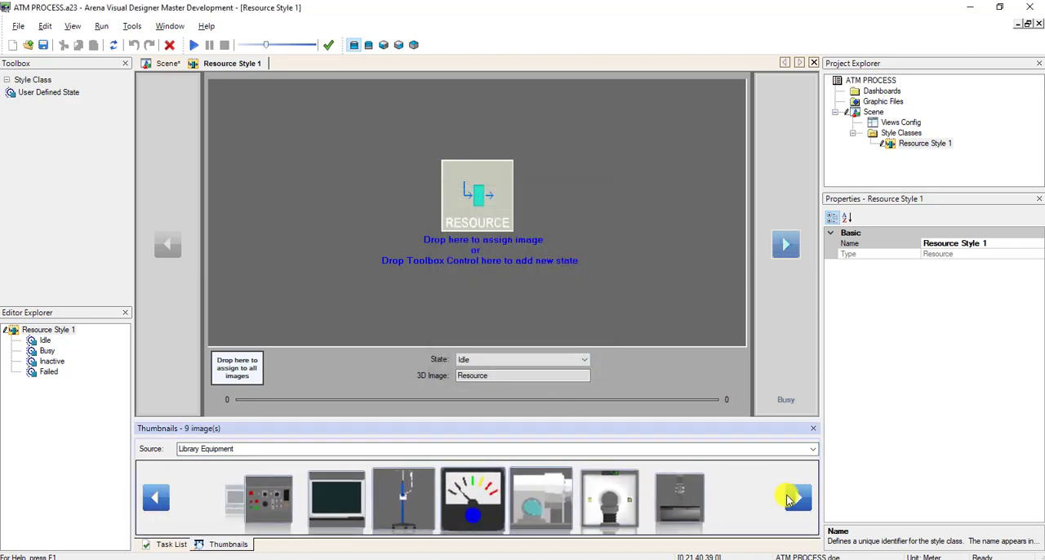
left_click(156, 498)
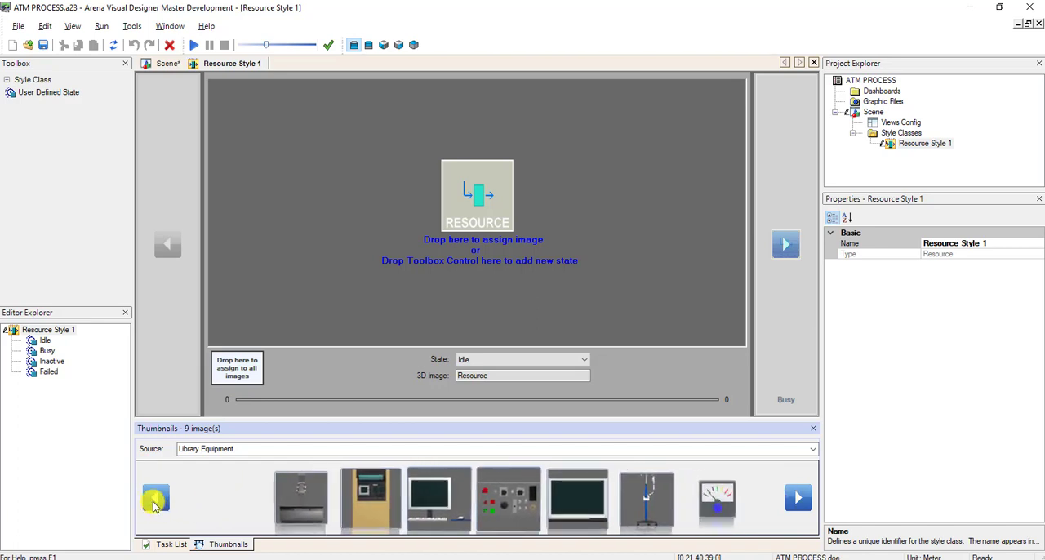
left_click(789, 496)
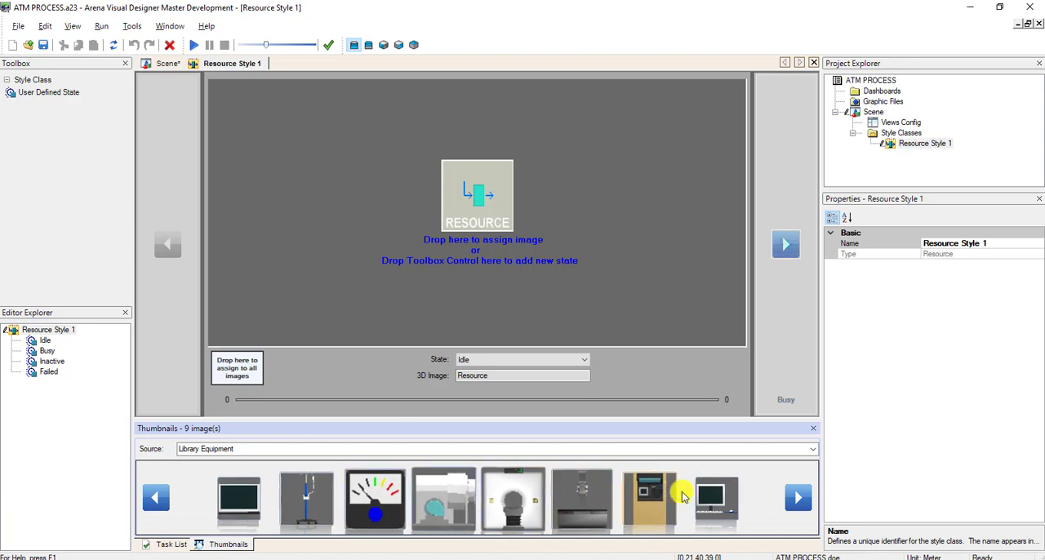
left_click(658, 501)
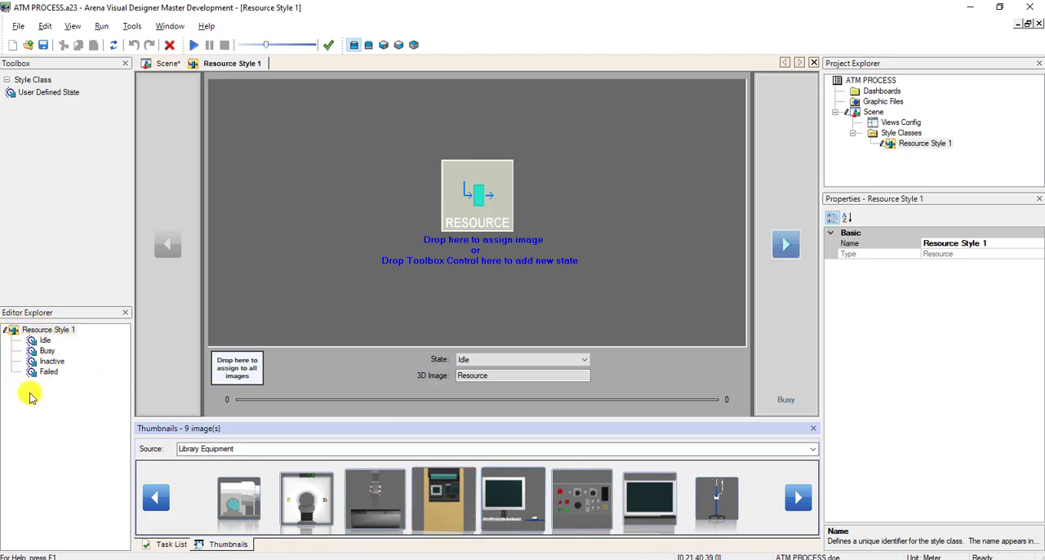
Review the resource style's states and delete the Inactive state from it.
left_click(41, 351)
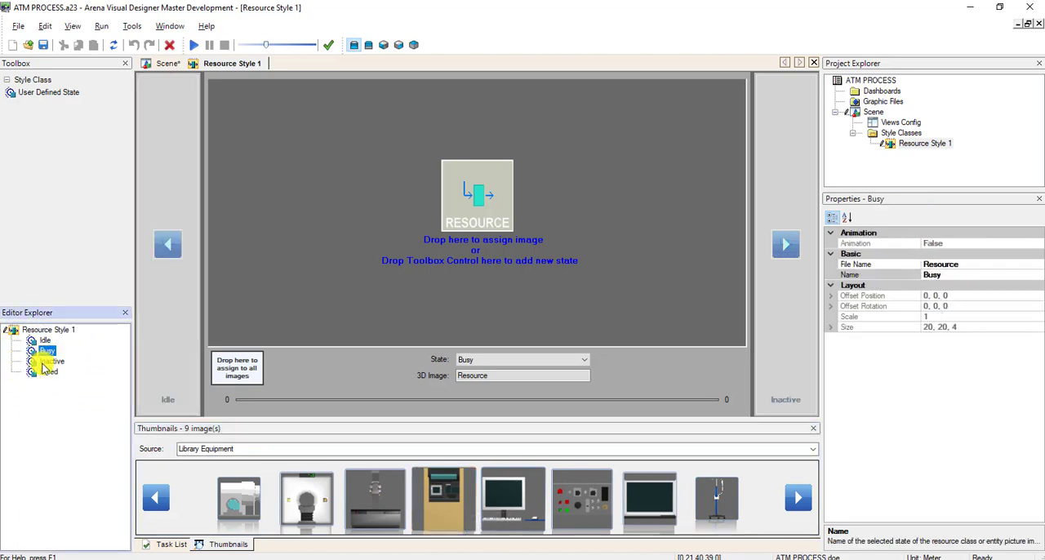
left_click(44, 361)
left_click(45, 372)
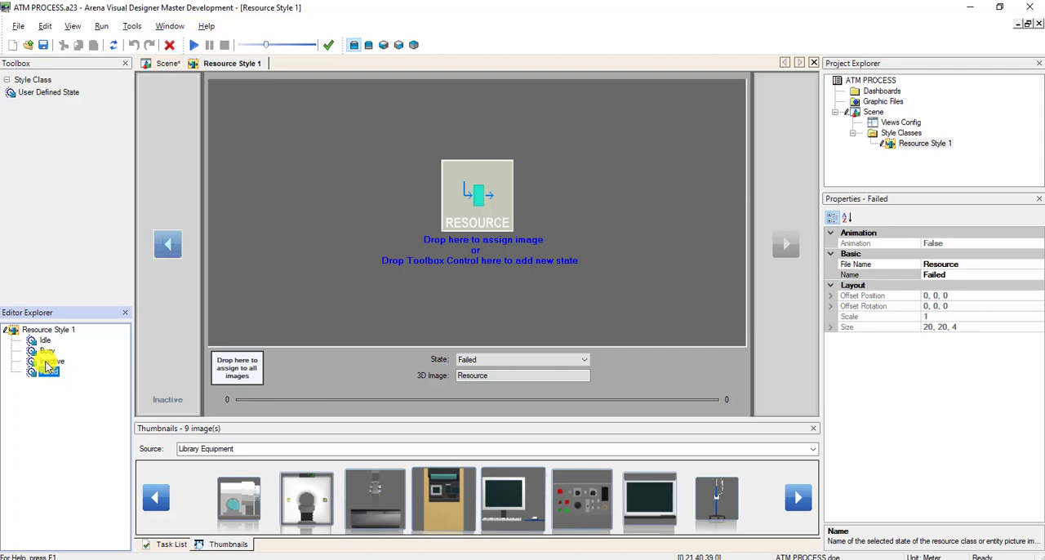
left_click(49, 361)
right_click(50, 359)
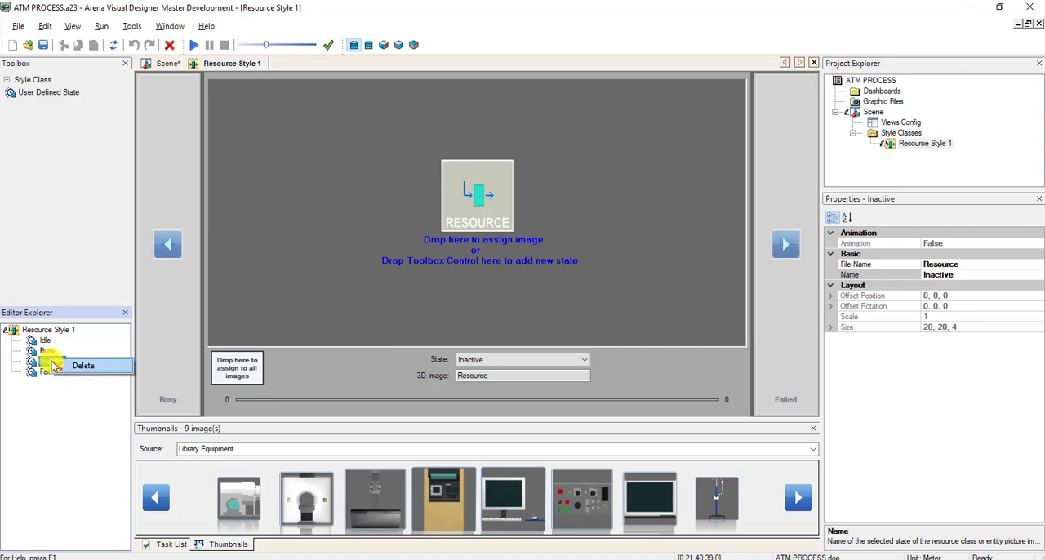
left_click(74, 364)
left_click(555, 331)
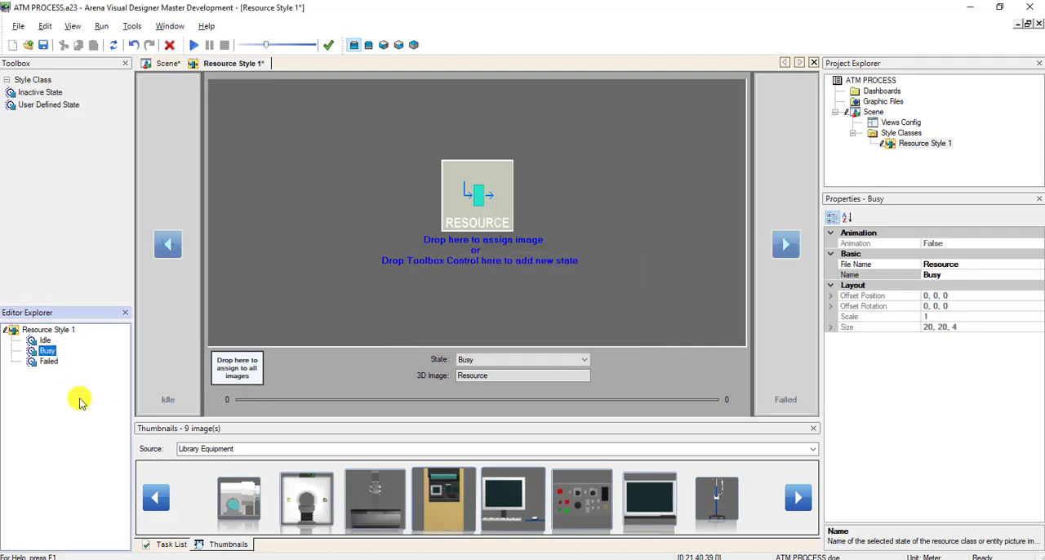
Delete the Failed state from the resource style, leaving only Idle and Busy.
left_click(49, 371)
right_click(54, 372)
left_click(72, 367)
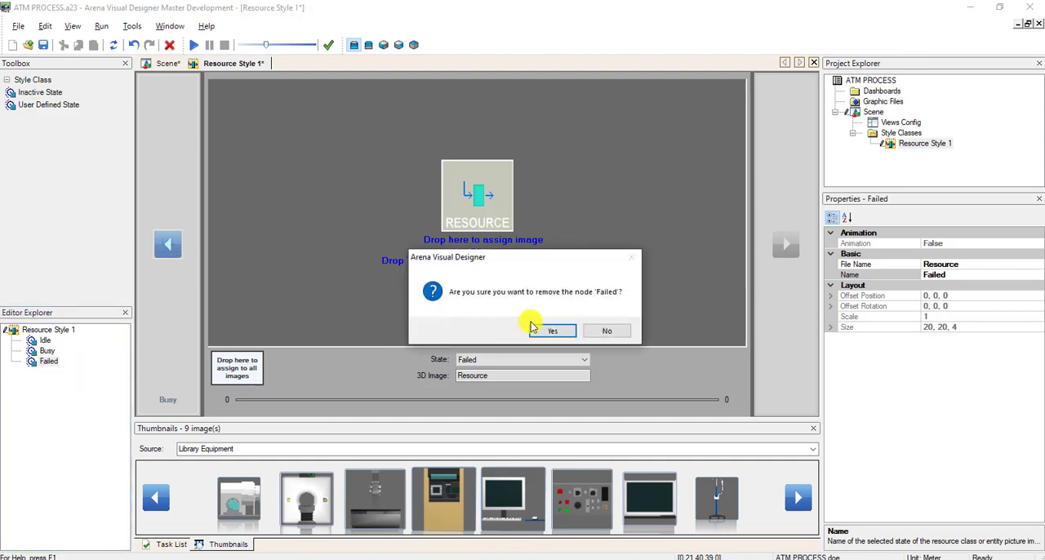
left_click(480, 330)
Assign the ATM.3ds equipment image to the resource style's Busy state.
left_click(47, 341)
left_click(47, 351)
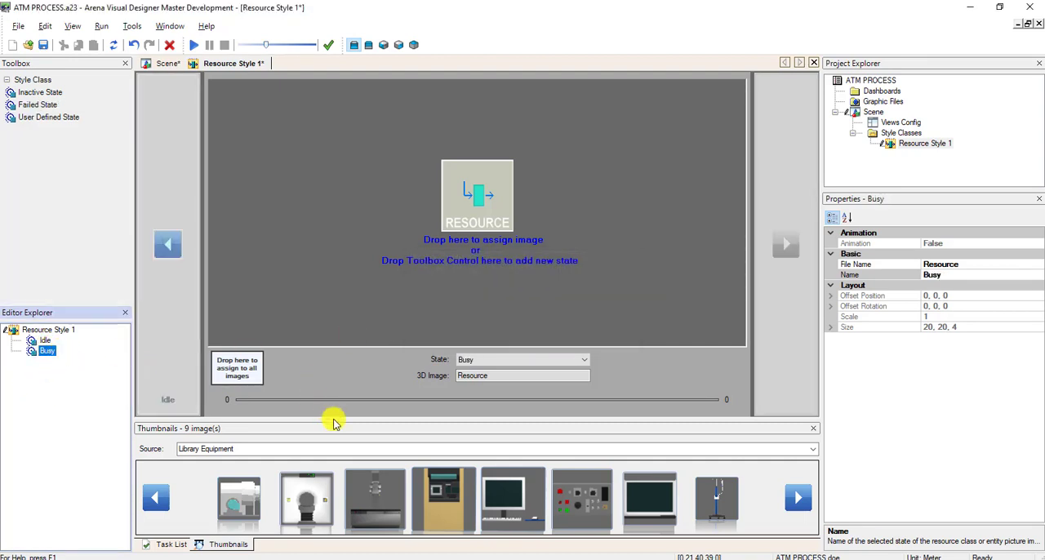
left_click(450, 491)
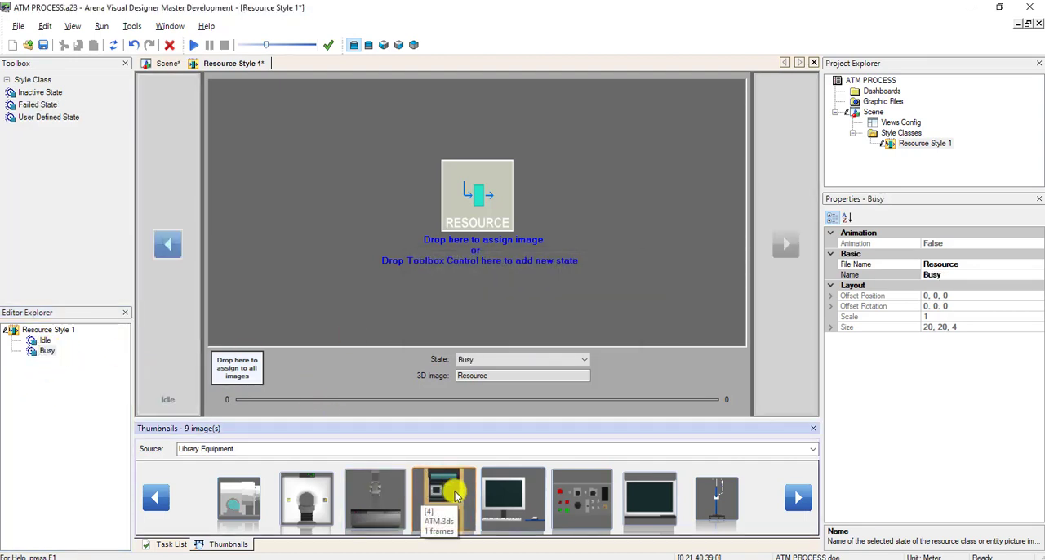
left_click_drag(455, 495, 478, 204)
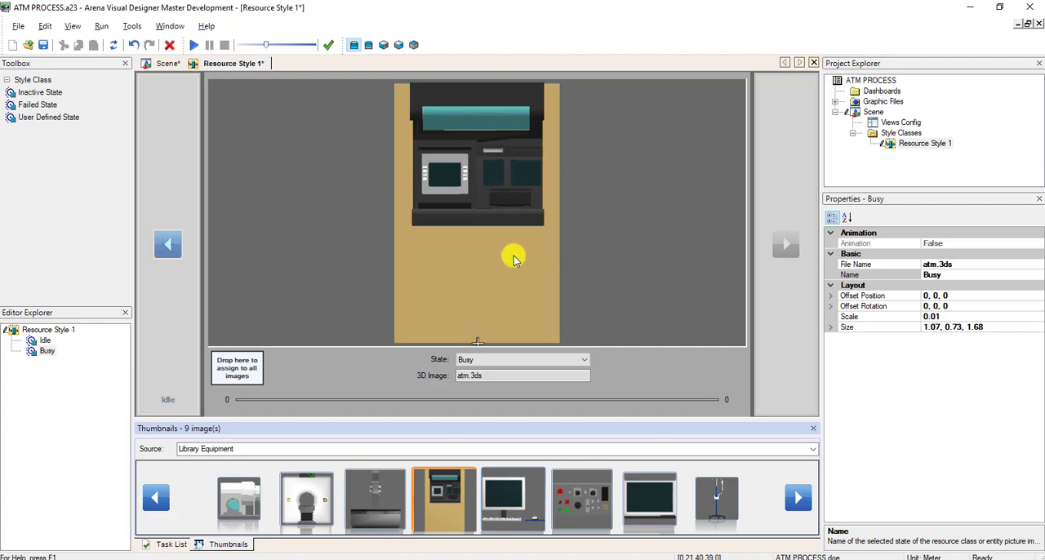
Compare the Idle and Busy states, and assign the same ATM.3ds image to the Idle state.
left_click(45, 341)
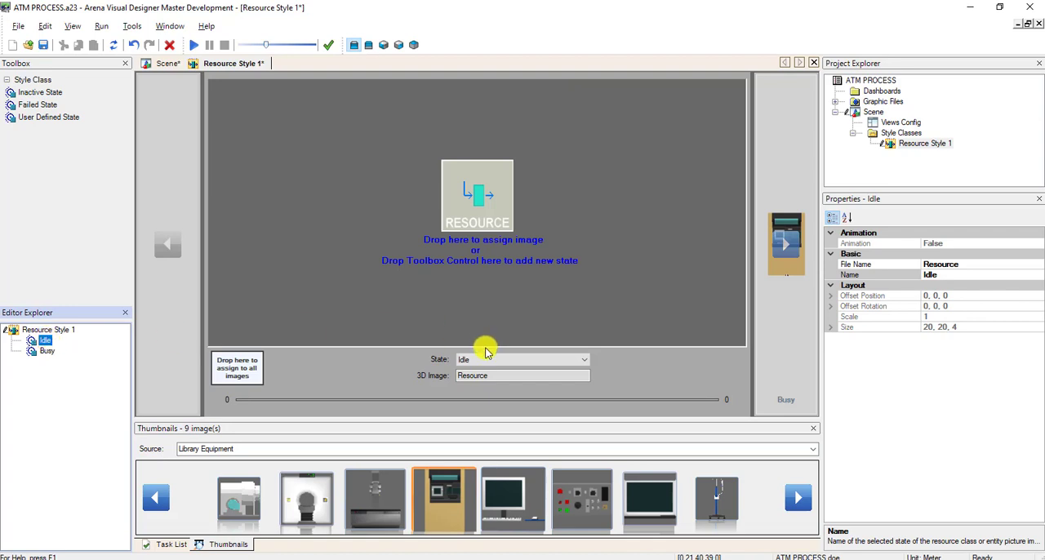
left_click(571, 359)
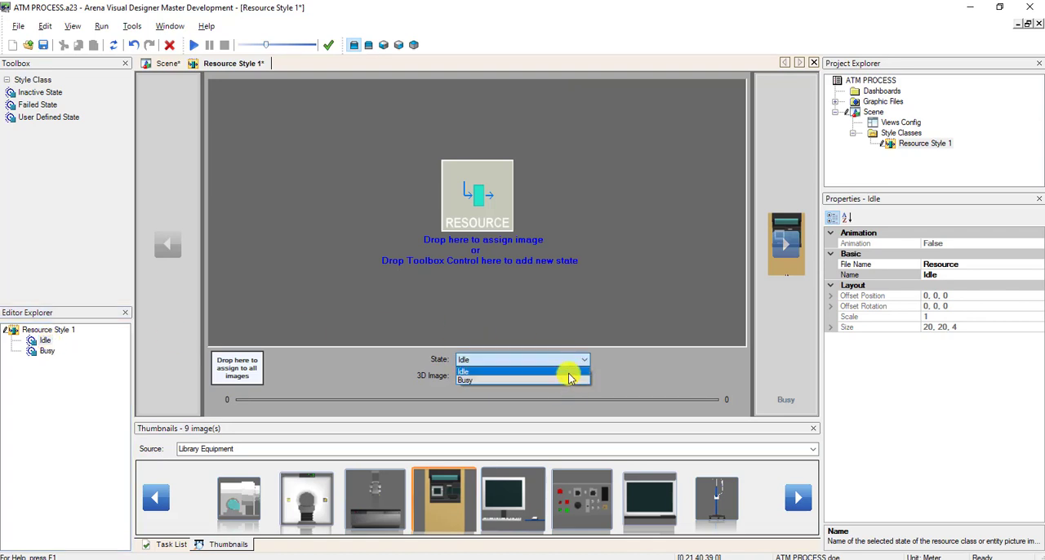
left_click(571, 380)
left_click(572, 359)
left_click(572, 359)
left_click(572, 359)
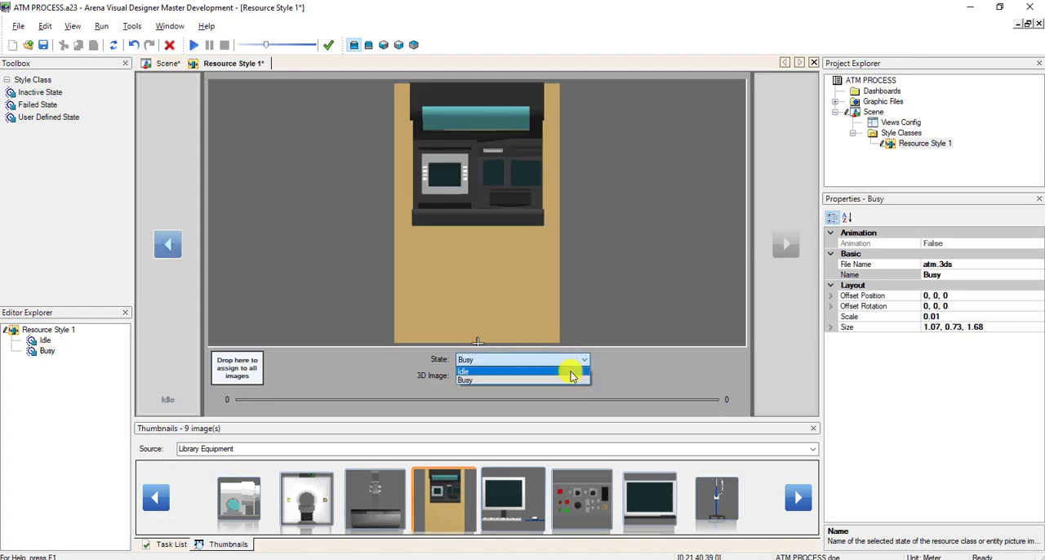
left_click(572, 372)
left_click_drag(453, 485, 485, 191)
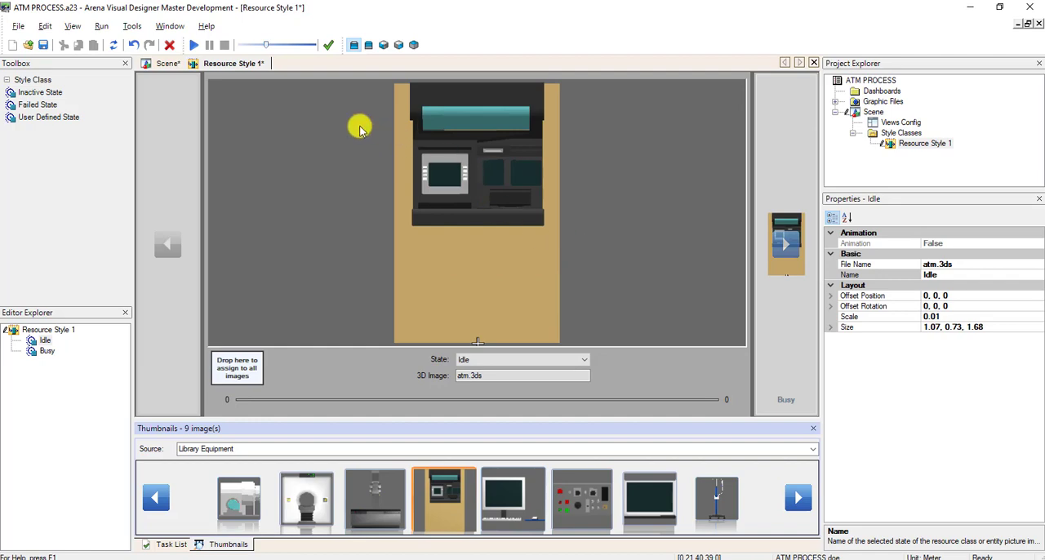
Return to the scene and rename the Resource Style 1 style class as ATM.
left_click(155, 63)
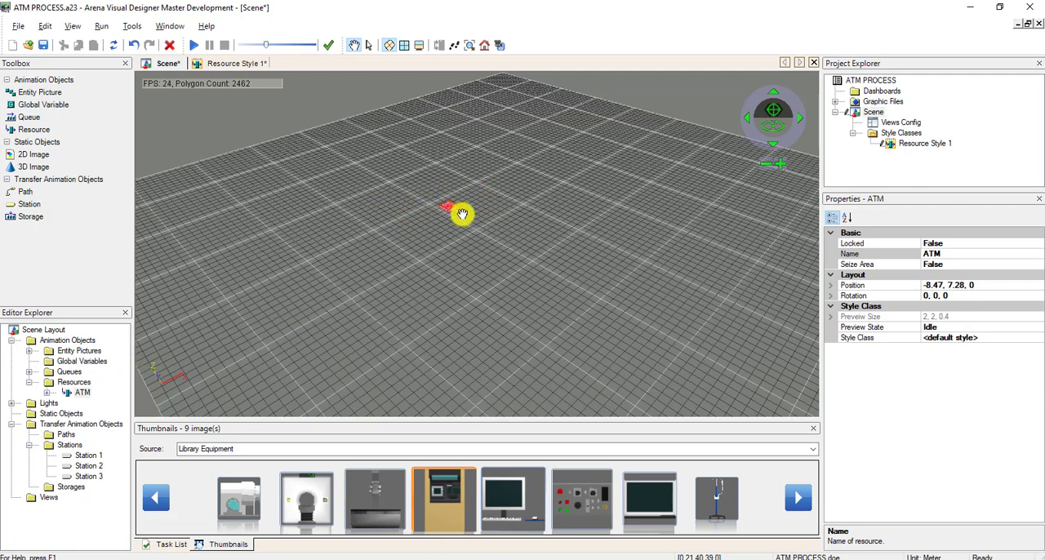
left_click(925, 143)
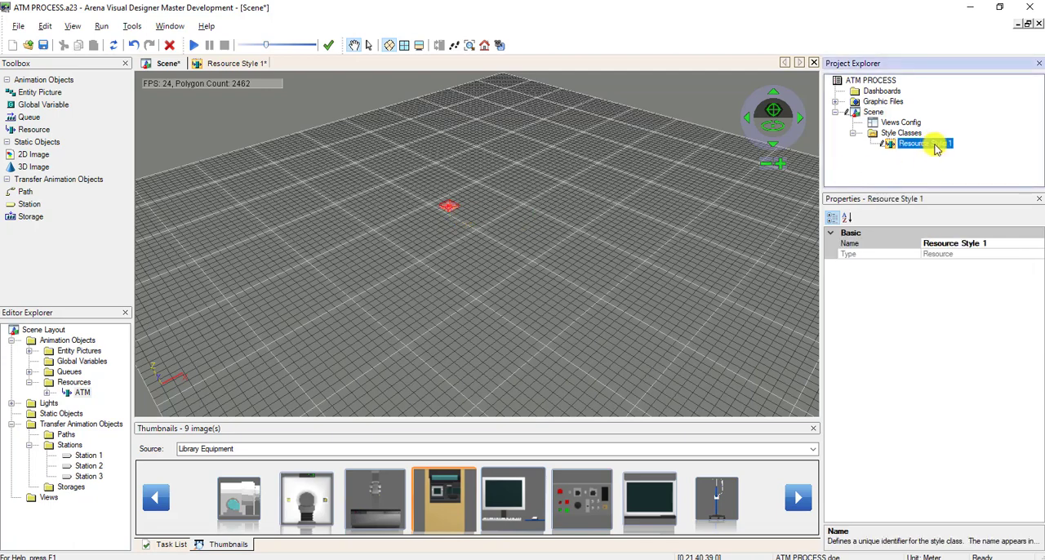
right_click(944, 147)
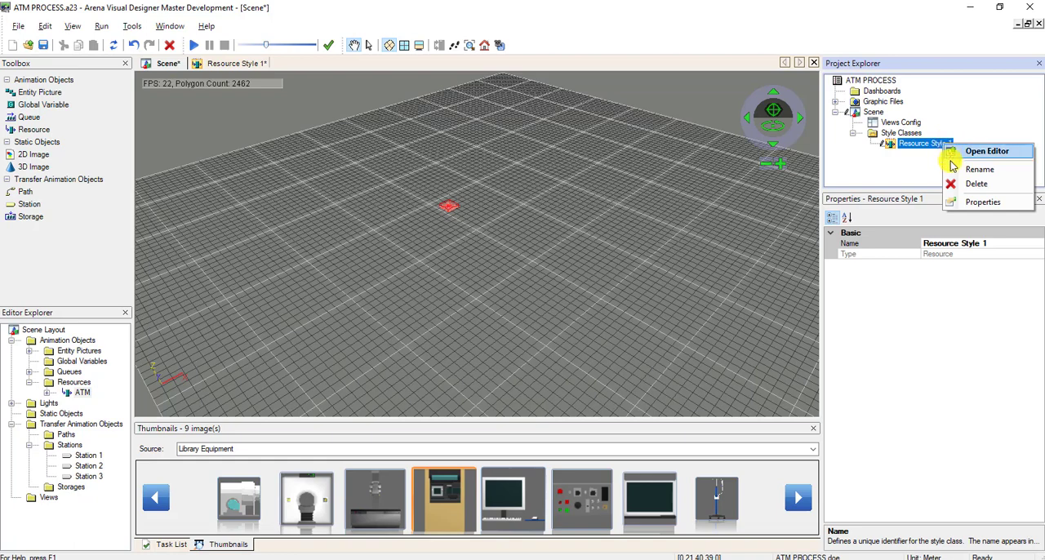
left_click(949, 169)
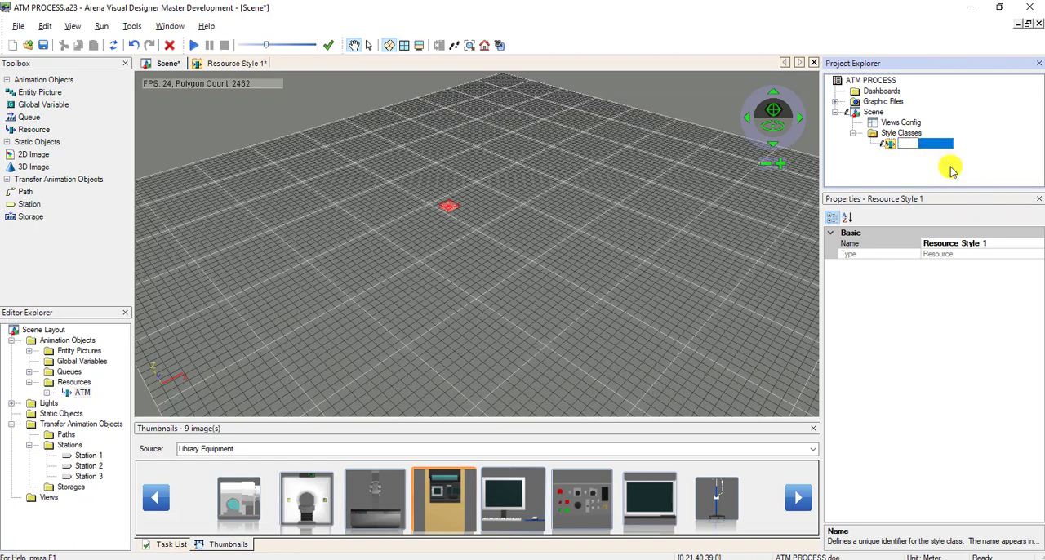
type("ATM")
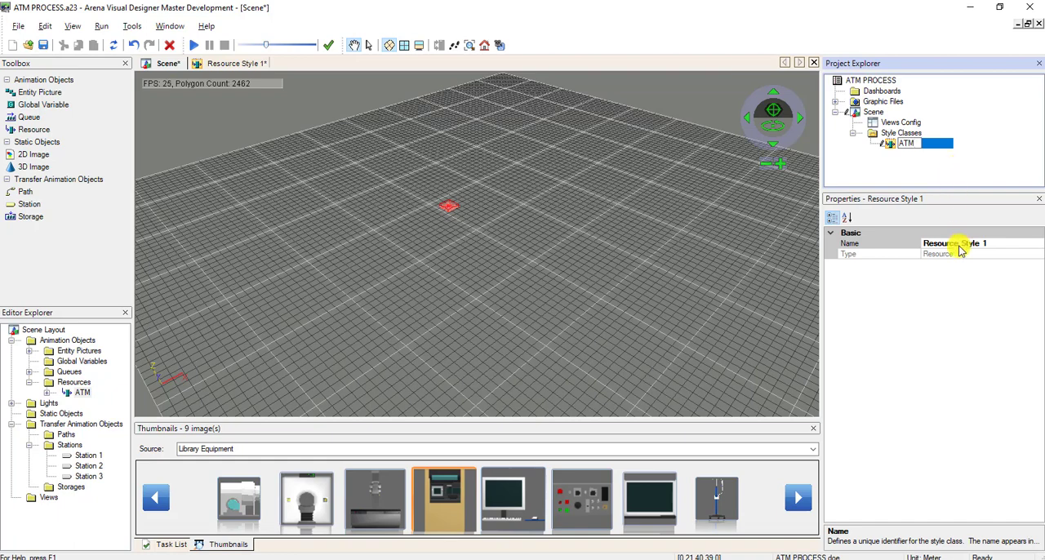
left_click(954, 243)
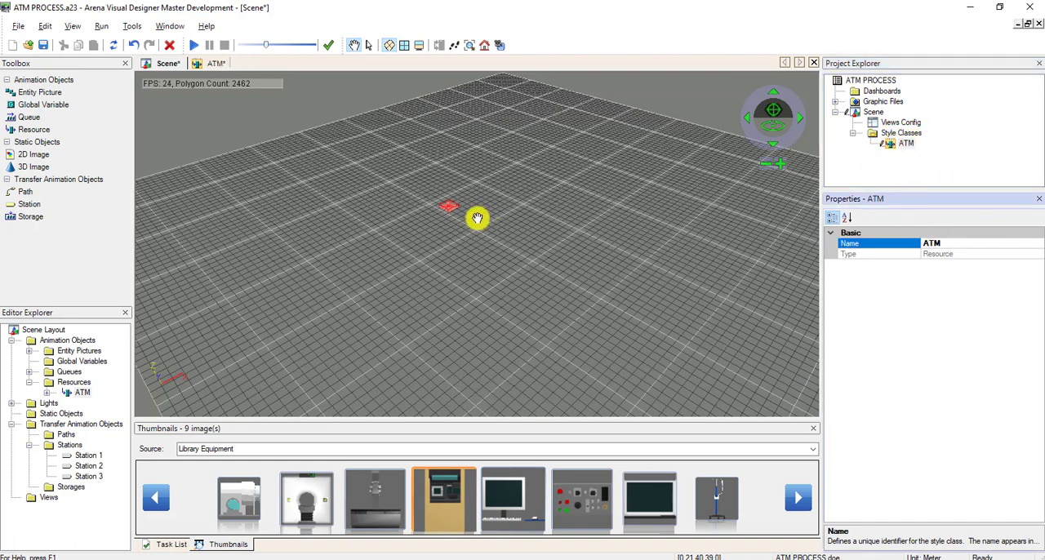
Select the ATM resource in the scene and set its style class to ATM.
left_click(368, 45)
left_click(448, 200)
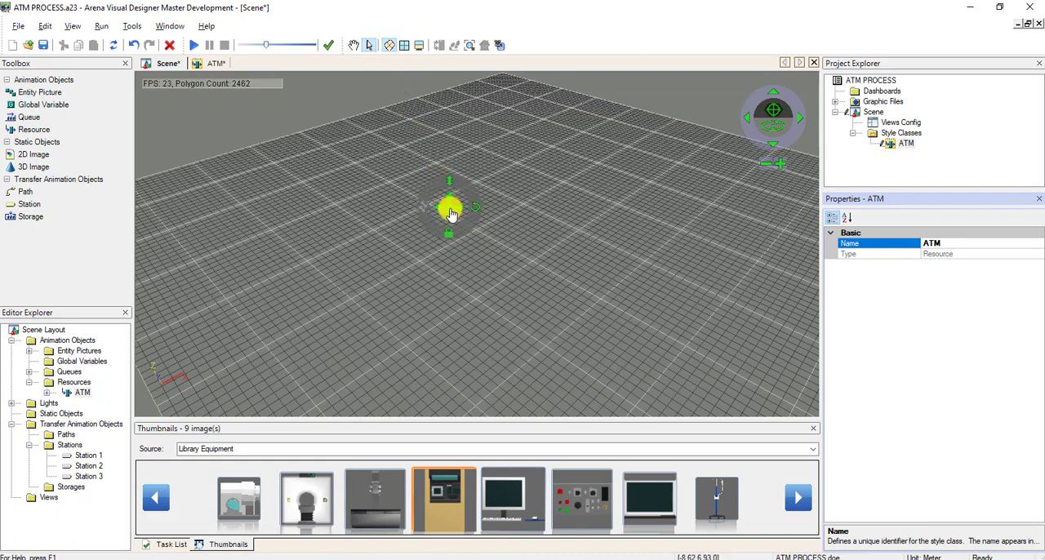
left_click(450, 211)
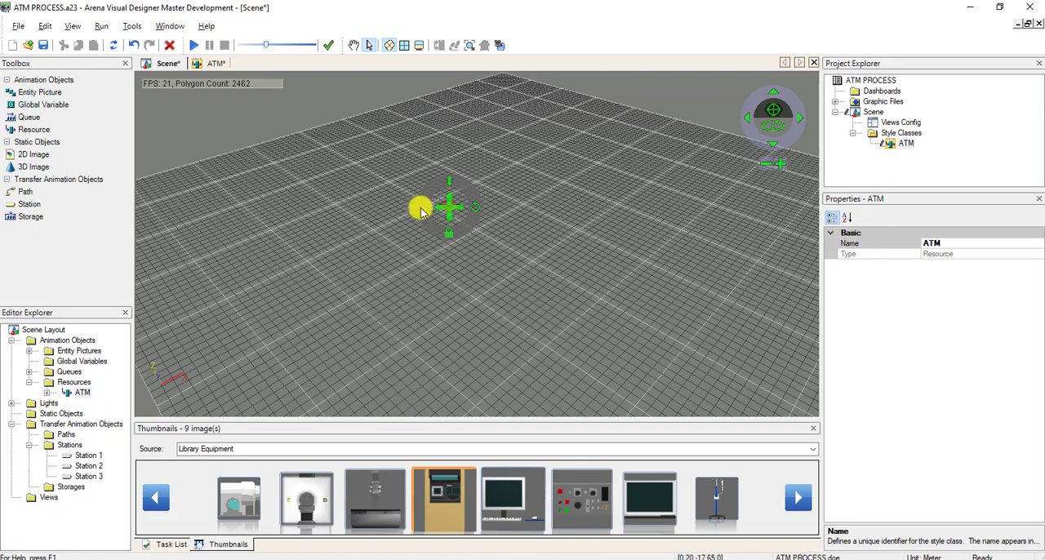
left_click(422, 235)
left_click(447, 205)
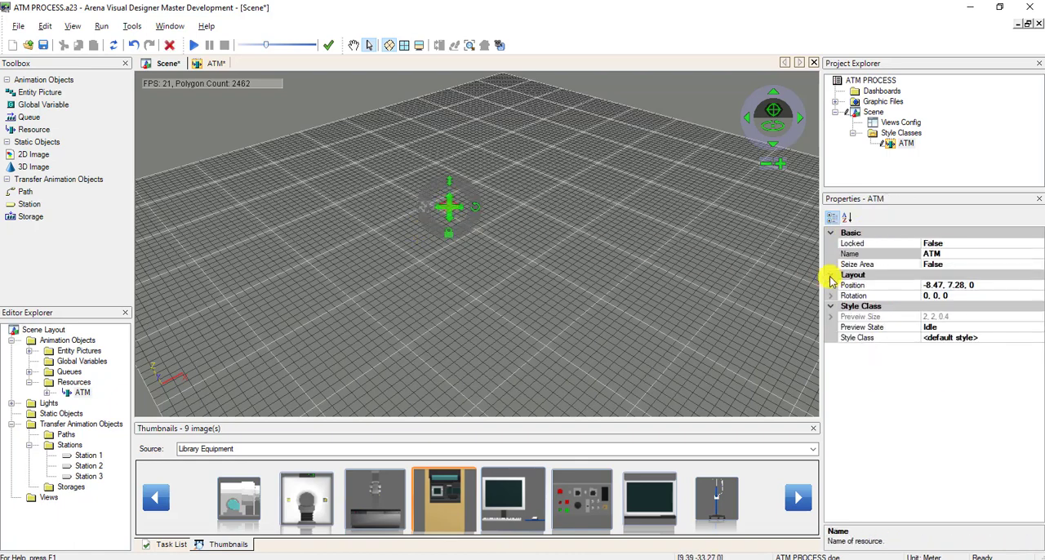
left_click(951, 338)
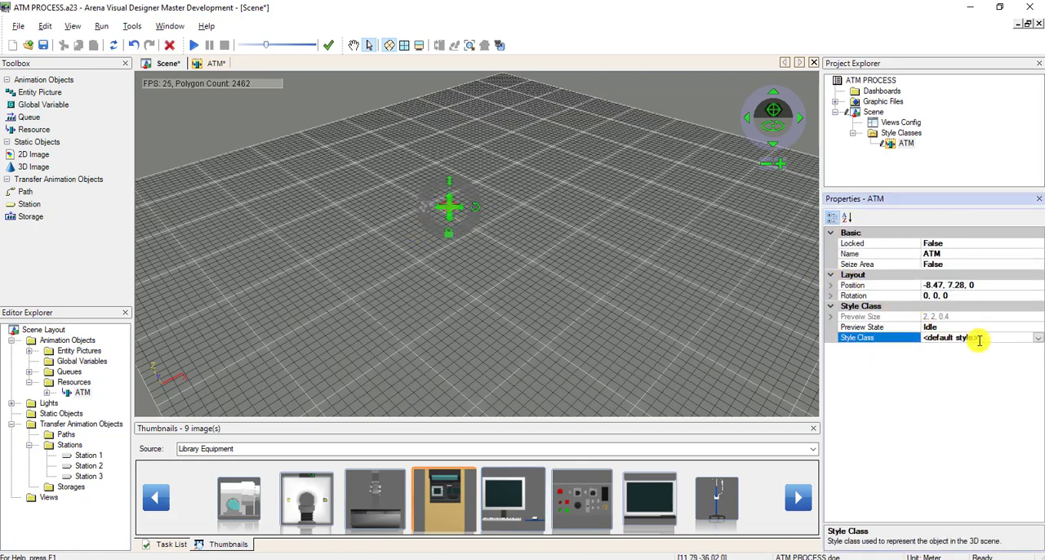
left_click(1036, 340)
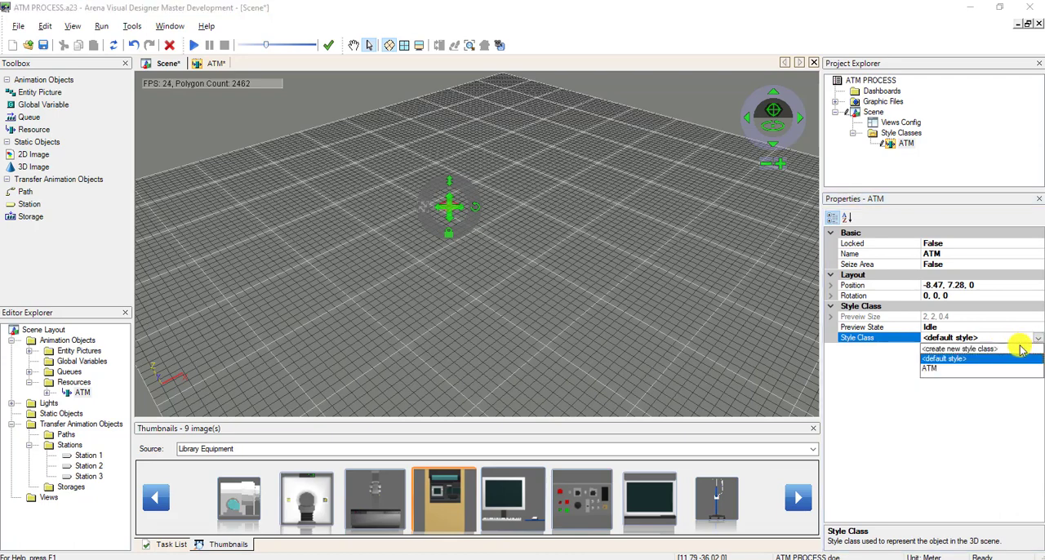
left_click(937, 369)
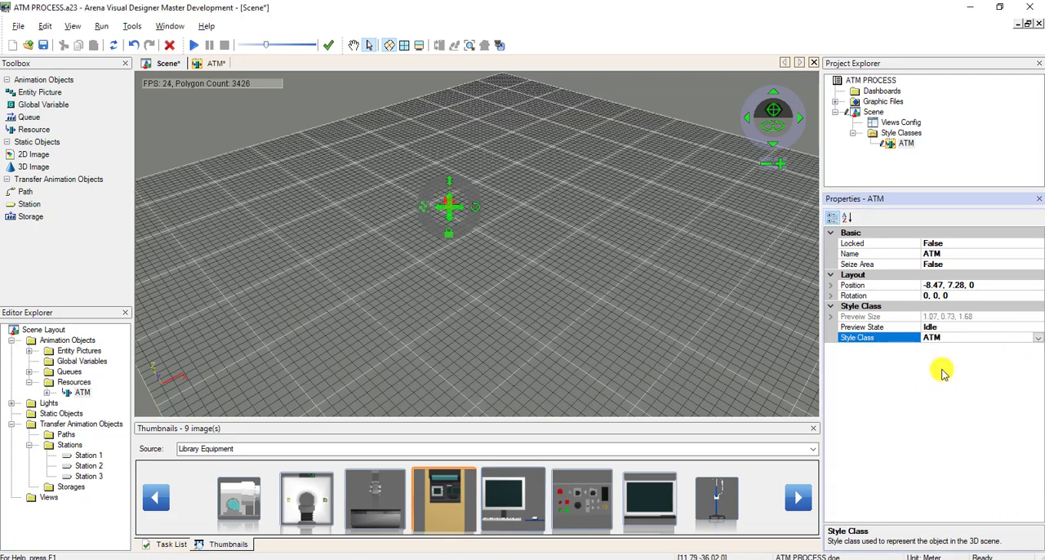
left_click(446, 252)
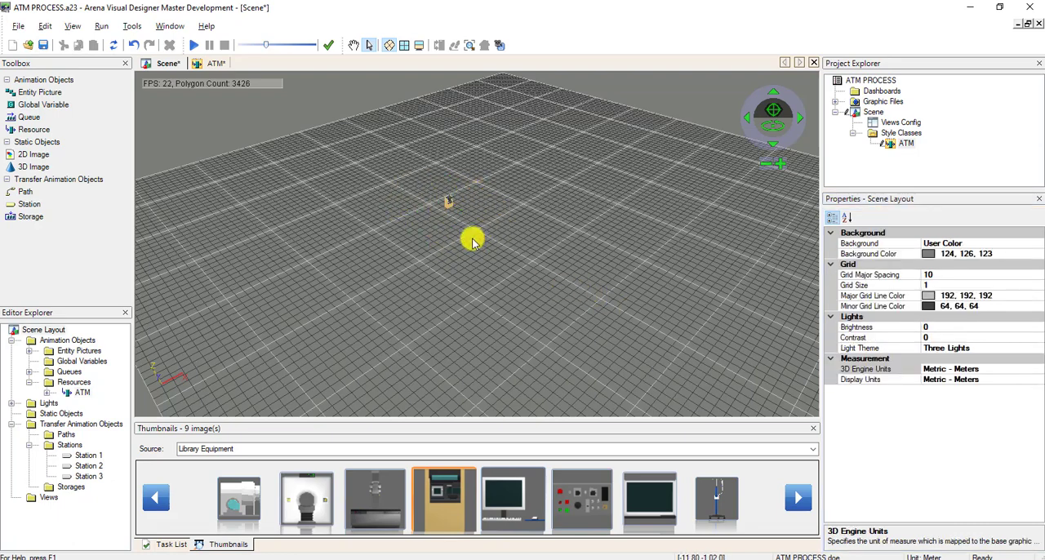
Enlarge the ATM resource to about 6.67 × 4.58 × 10.47 and move it to about (-6.68, 2.23) on the grid.
left_click(448, 202)
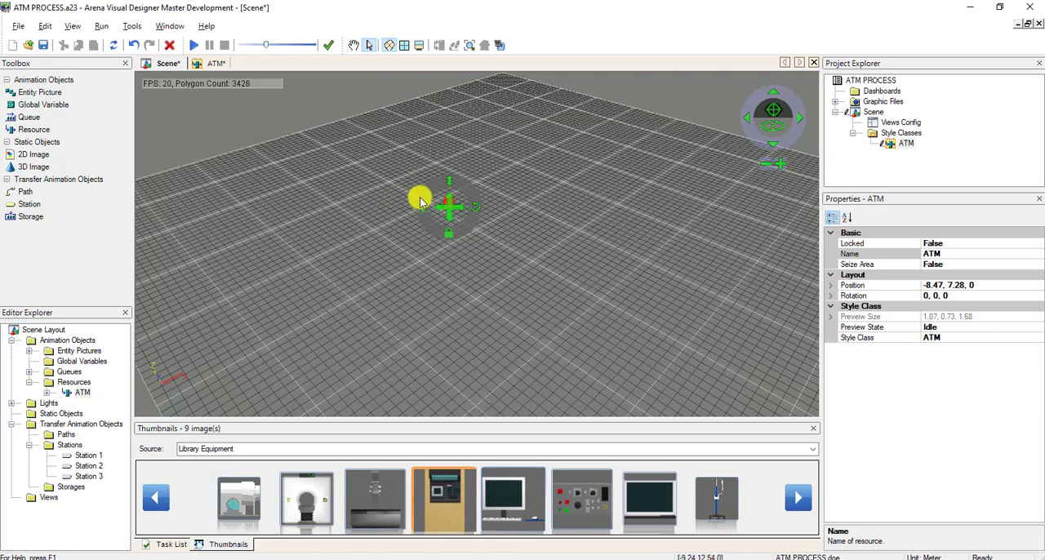
left_click_drag(419, 206, 400, 175)
left_click_drag(421, 213, 478, 223)
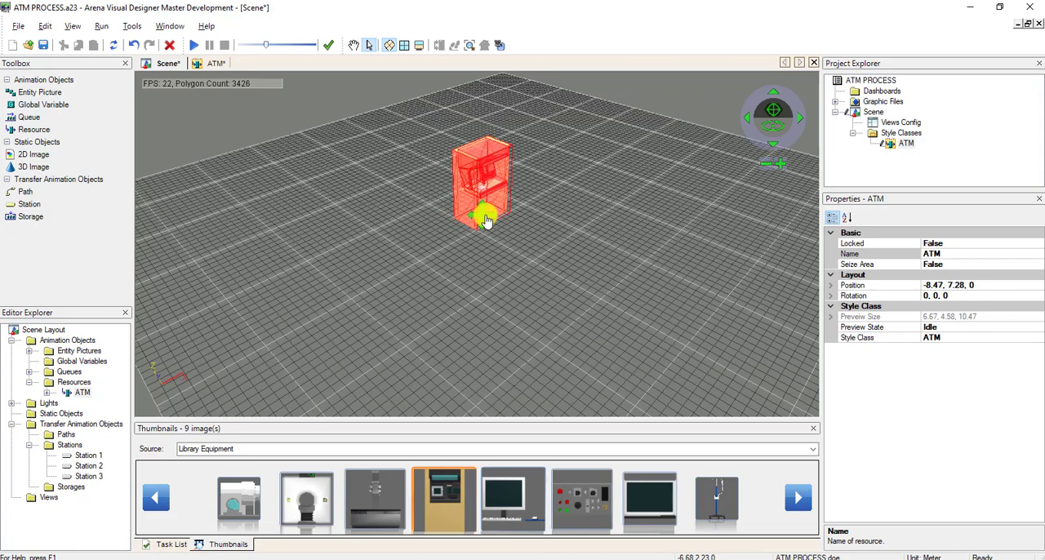
left_click(529, 256)
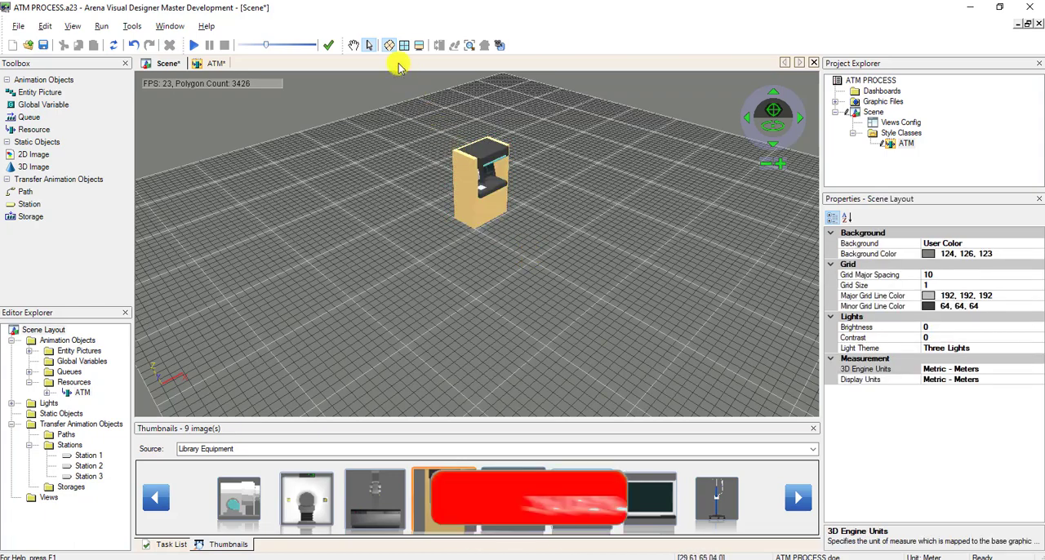
Move the ATM resource along the grid to about (6.61, 2.65) and save the project.
left_click(354, 44)
scroll(517, 235, "up", 3)
scroll(490, 232, "down", 5)
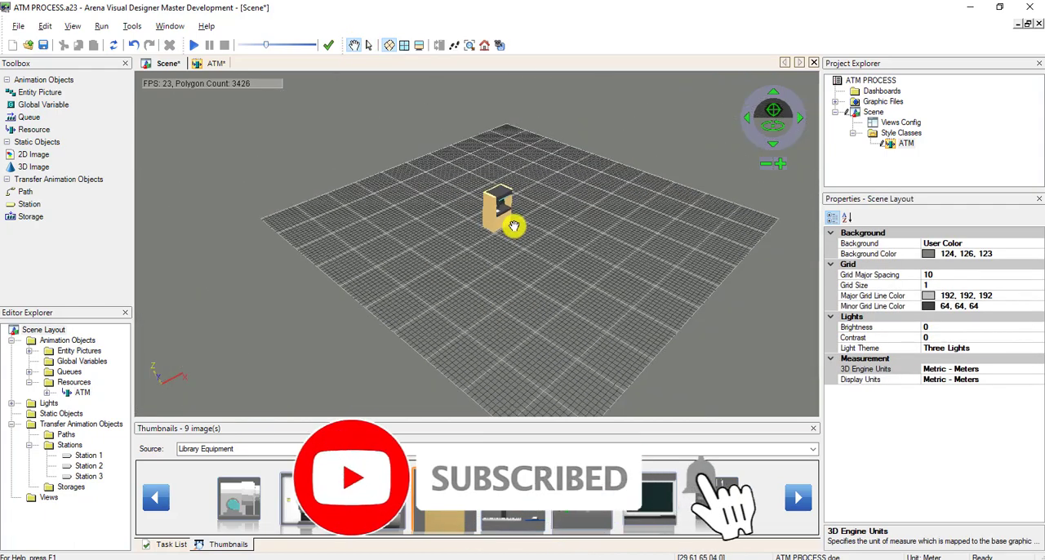
scroll(482, 257, "up", 2)
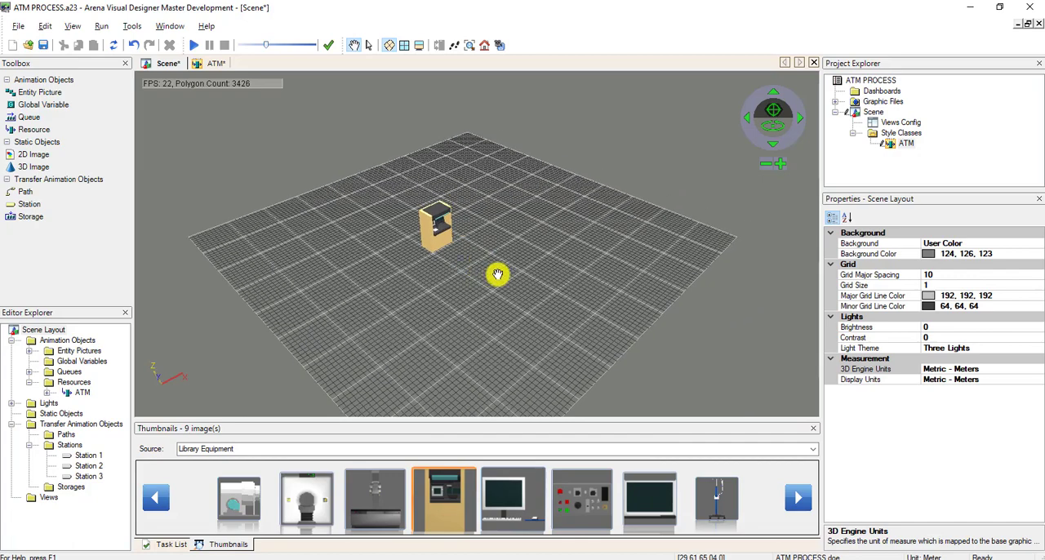
left_click_drag(497, 273, 417, 268)
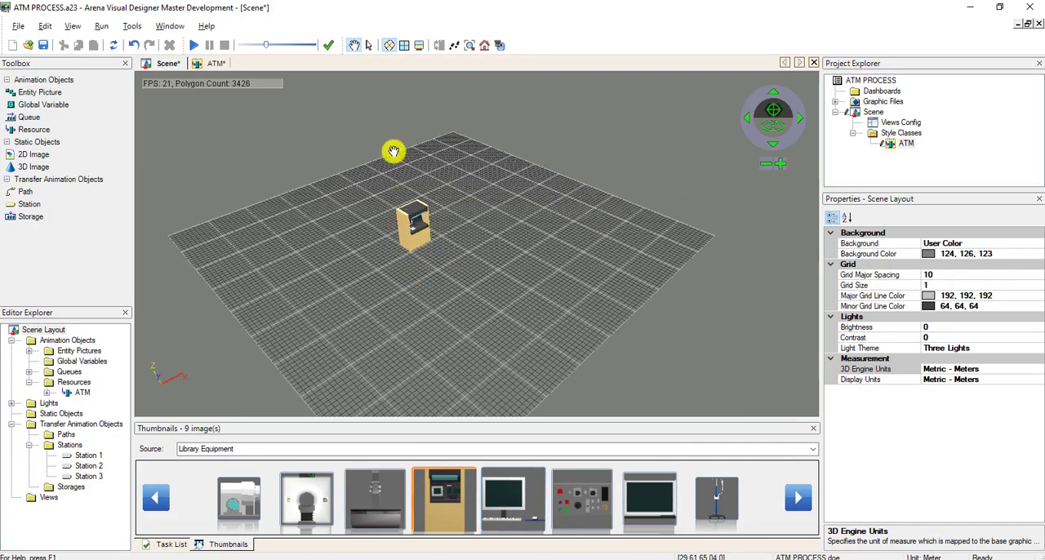
left_click(370, 46)
left_click(413, 238)
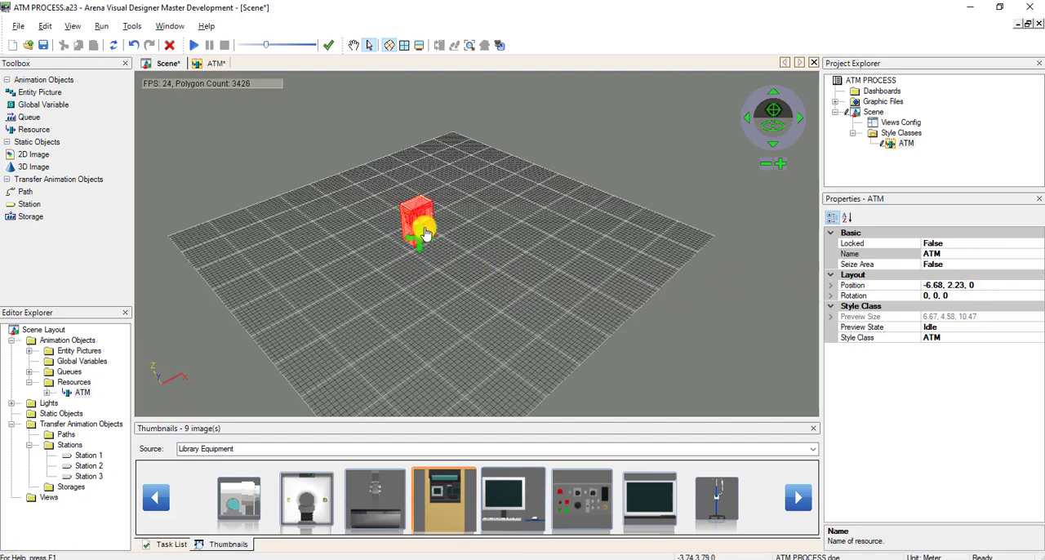
left_click_drag(425, 233, 456, 223)
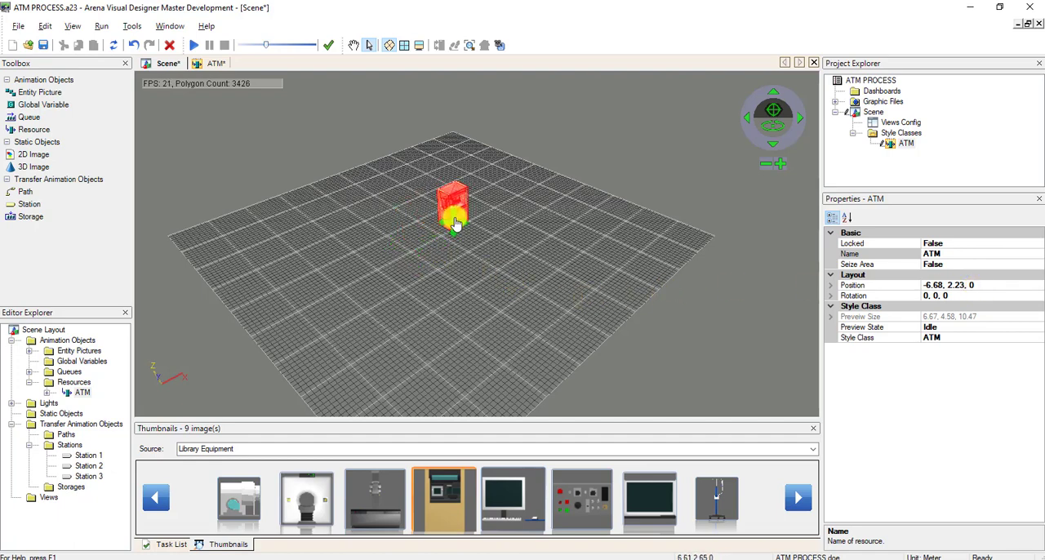
left_click(501, 280)
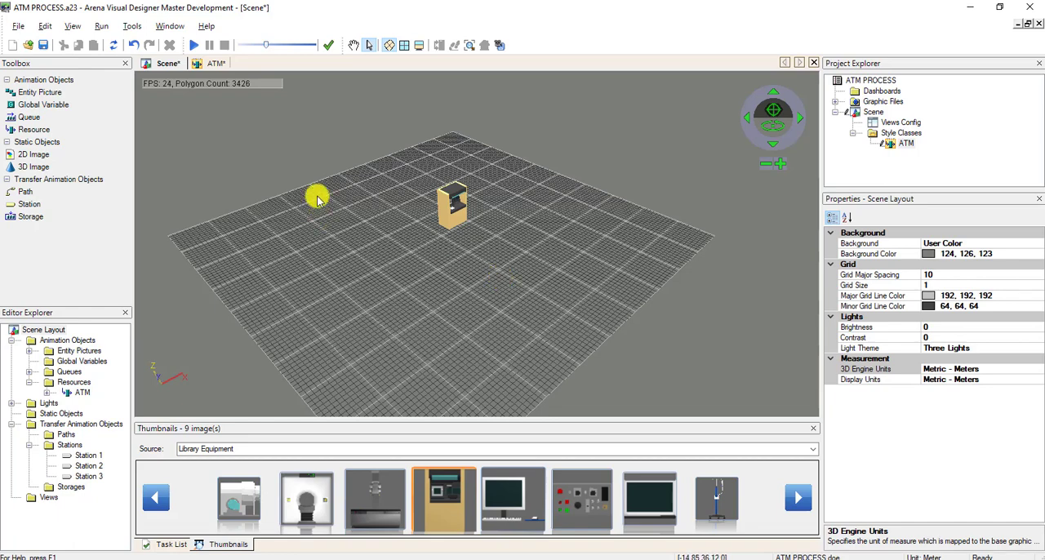
left_click(43, 45)
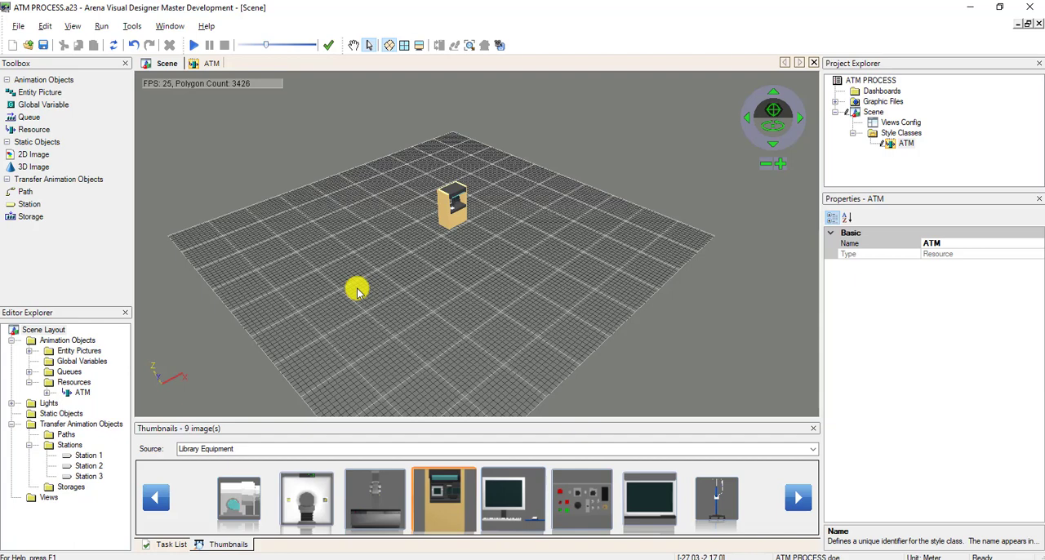
Place the Picture.Report entity picture in the scene at about (-37.15, 14.84) on the grid.
left_click(29, 353)
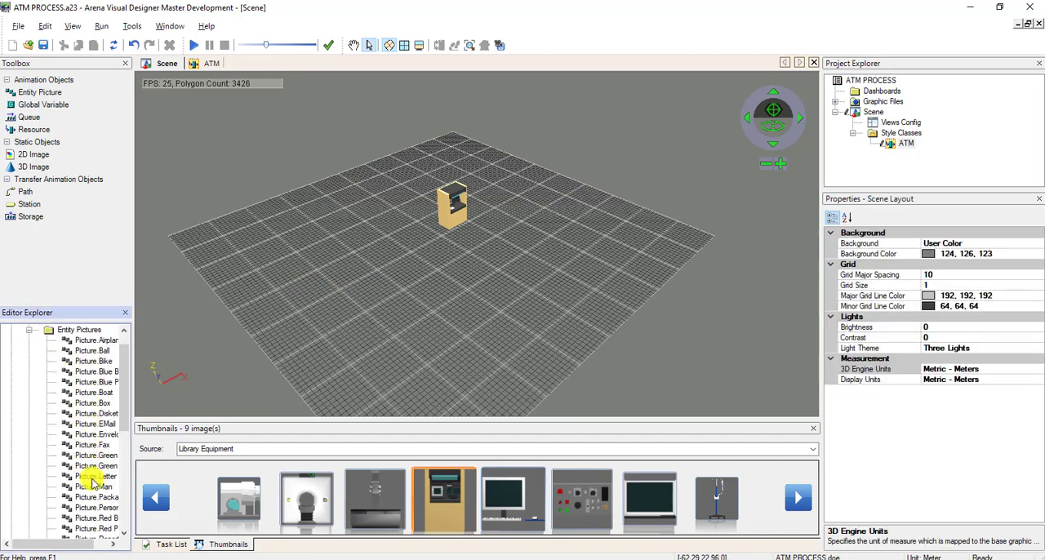
left_click(88, 507)
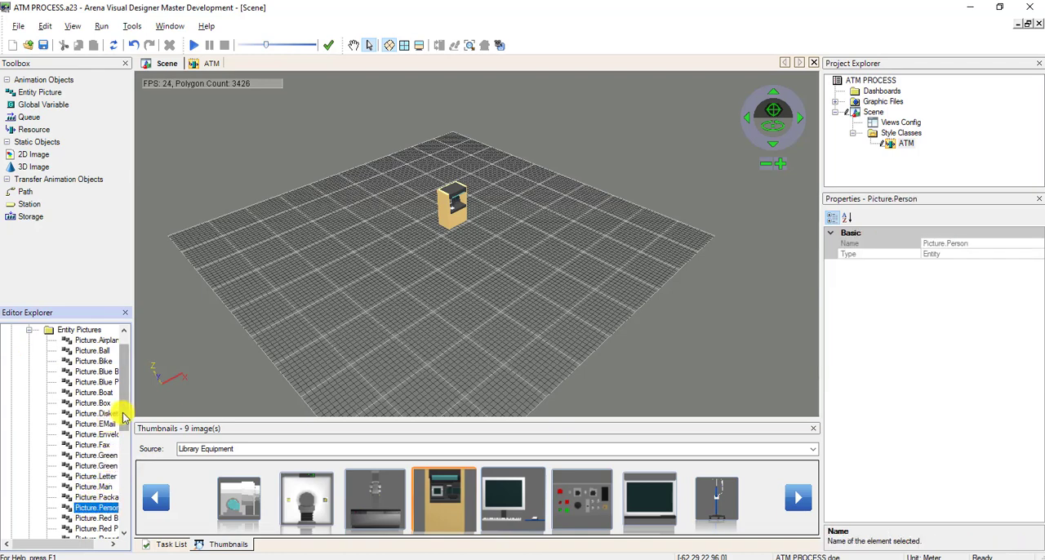
scroll(123, 441, "down", 2)
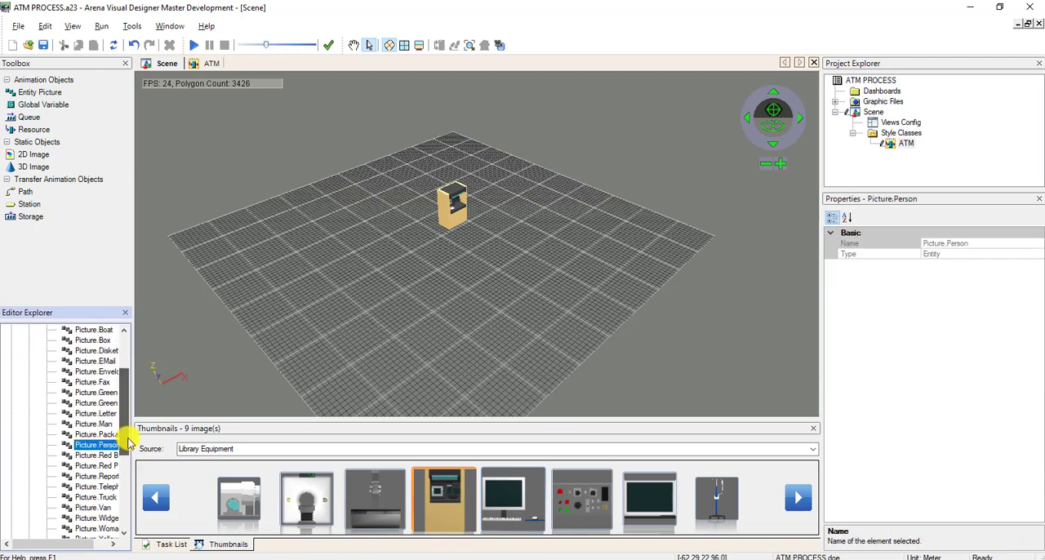
left_click(82, 543)
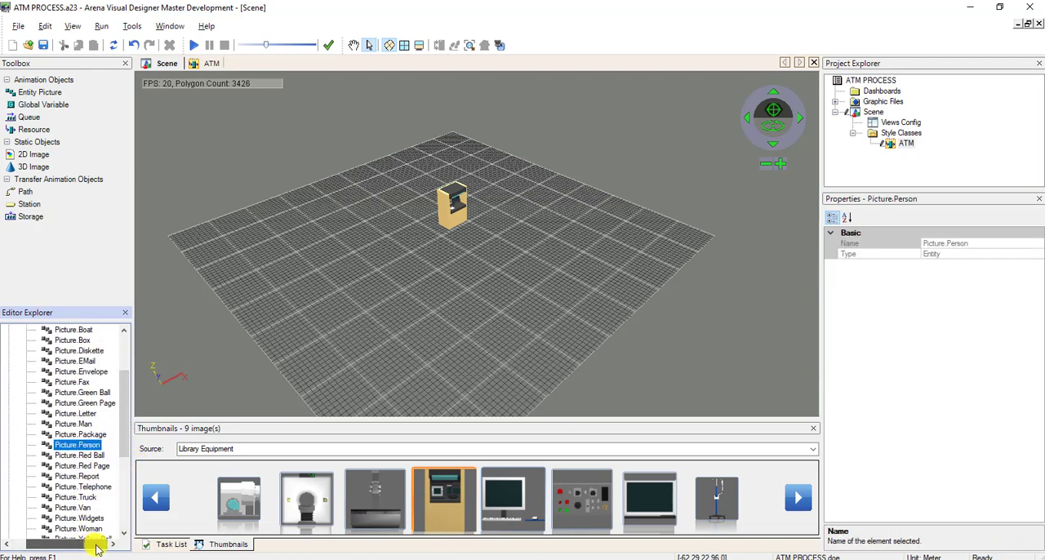
left_click(93, 477)
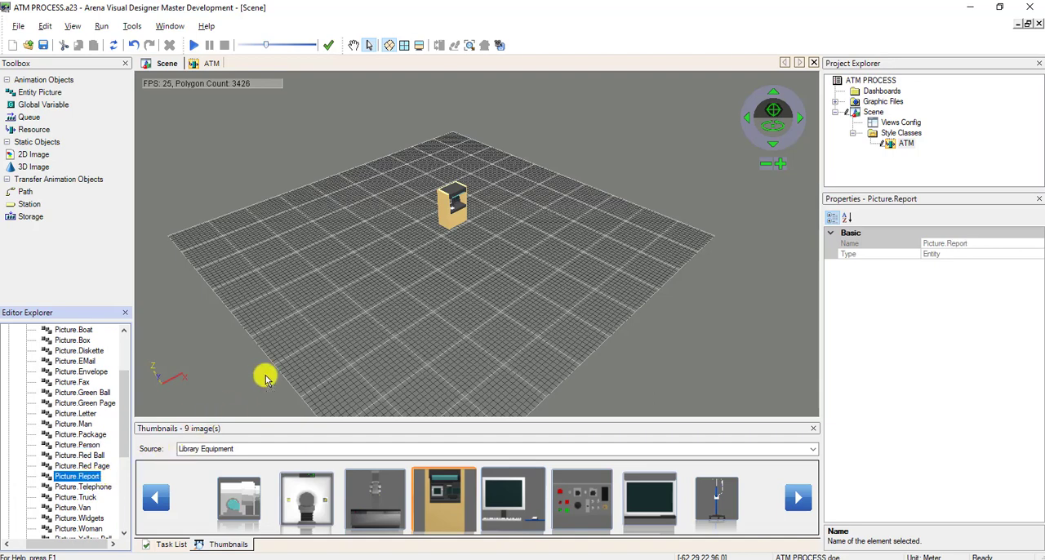
left_click(277, 273)
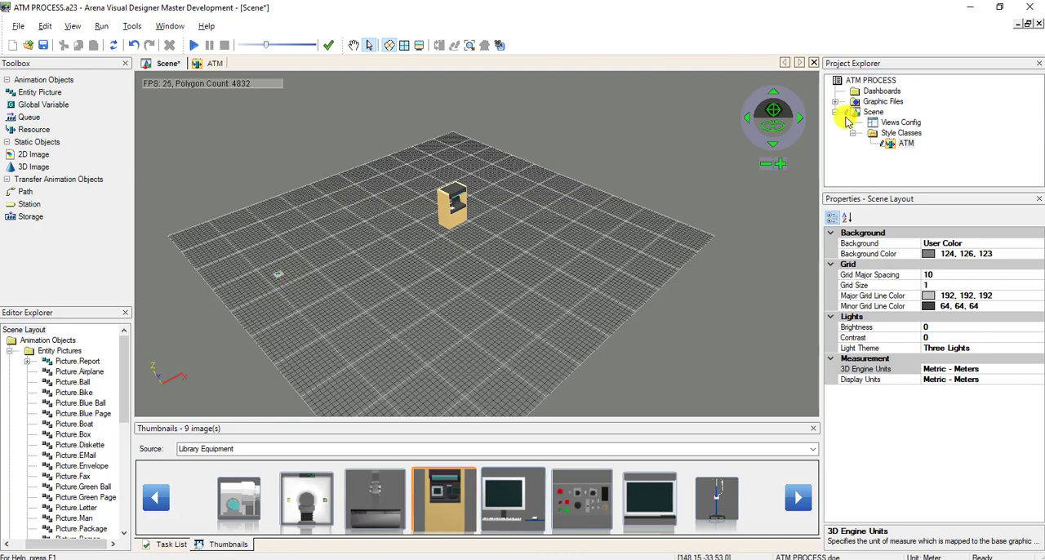
Insert a new entity picture style class in the project and select its image.
left_click(908, 134)
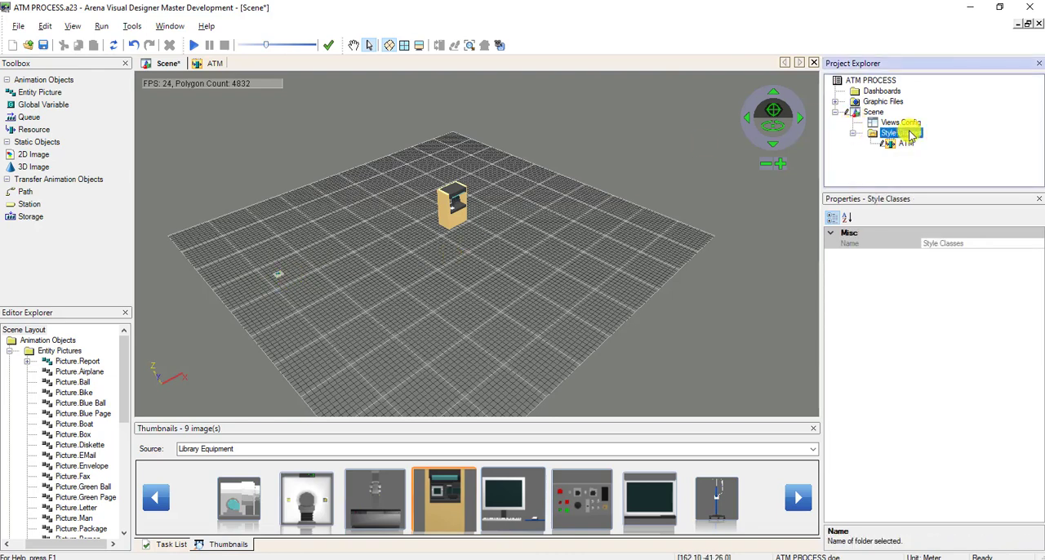
right_click(910, 136)
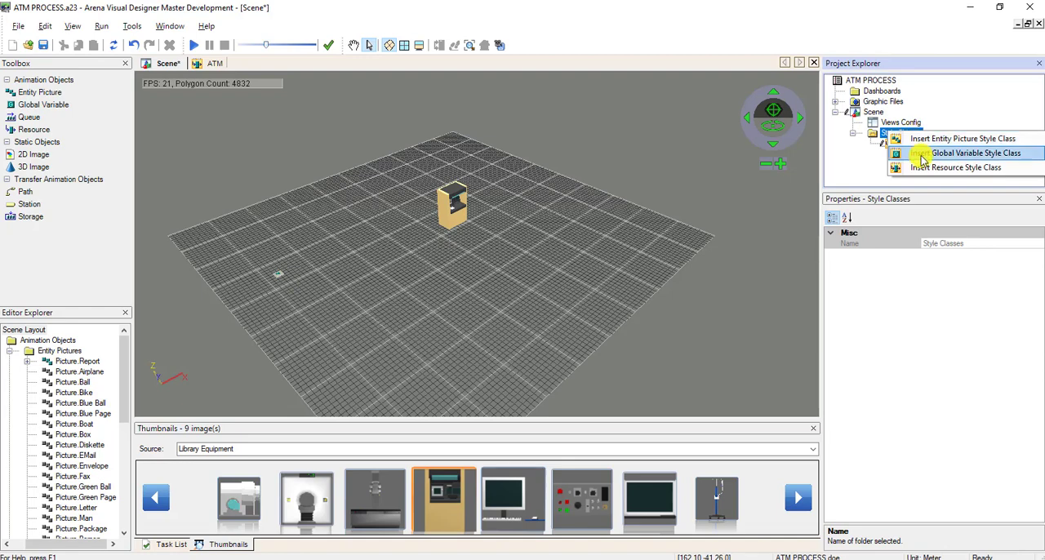
left_click(985, 141)
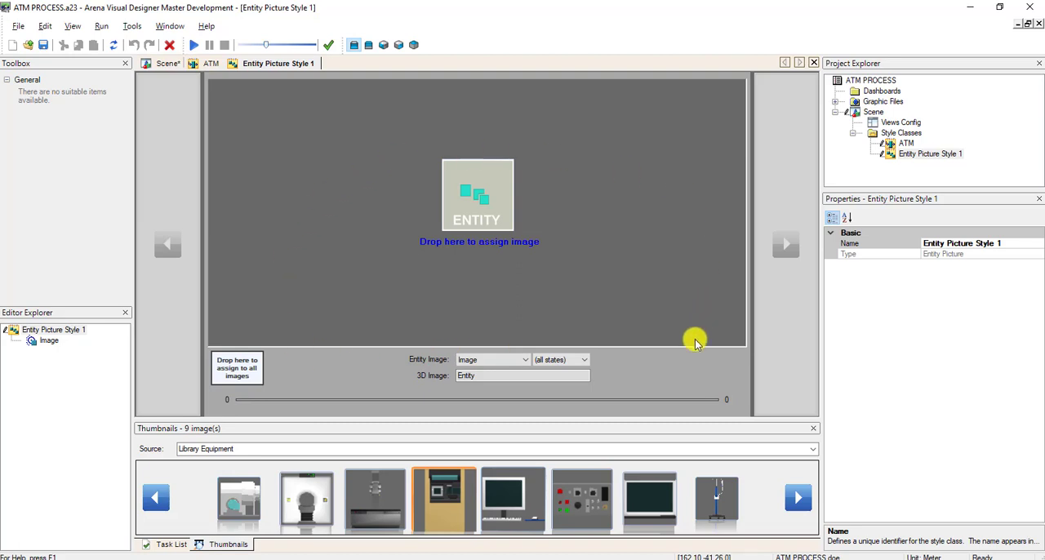
left_click(47, 341)
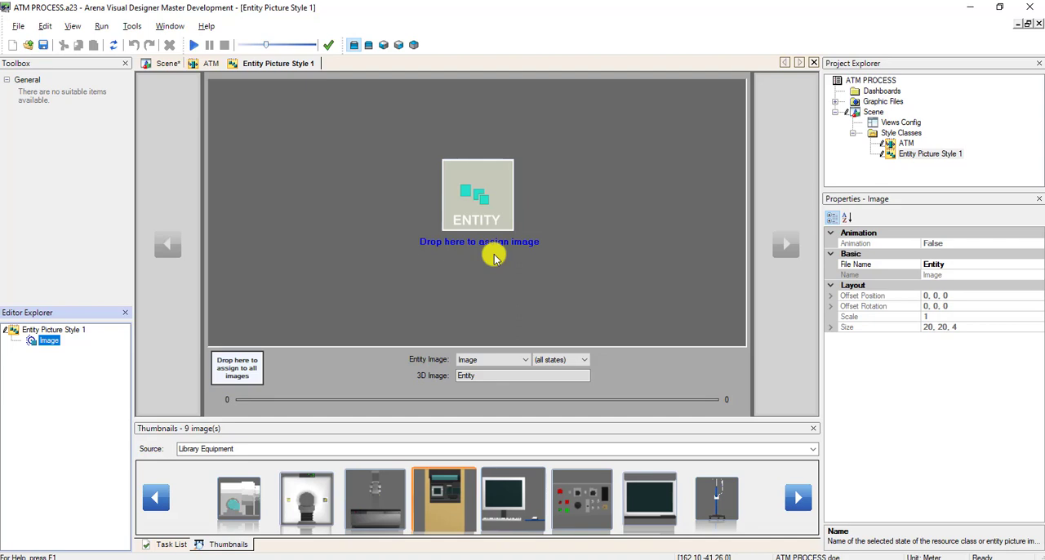
Load the Library People image library as the thumbnail source.
left_click(813, 449)
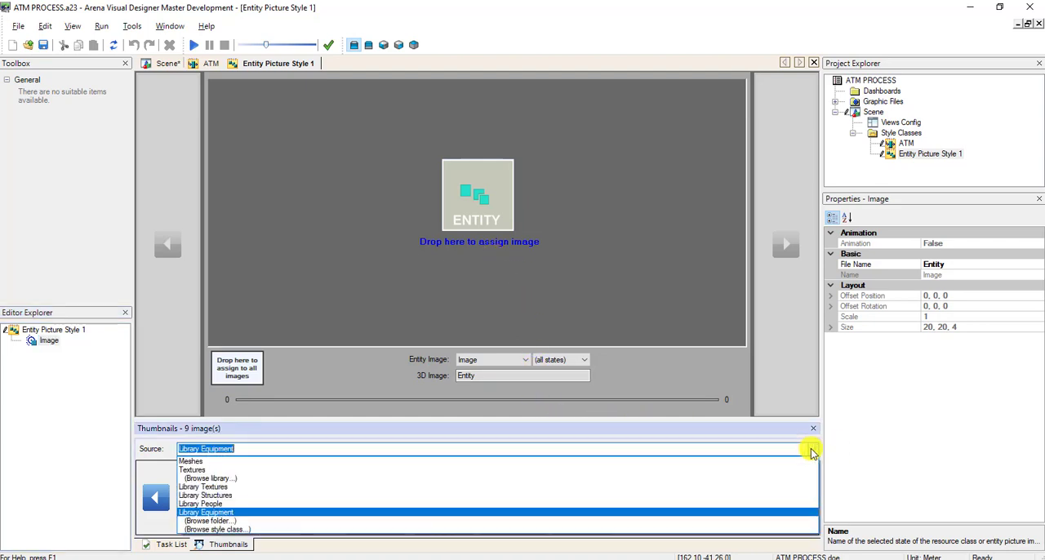
left_click(694, 479)
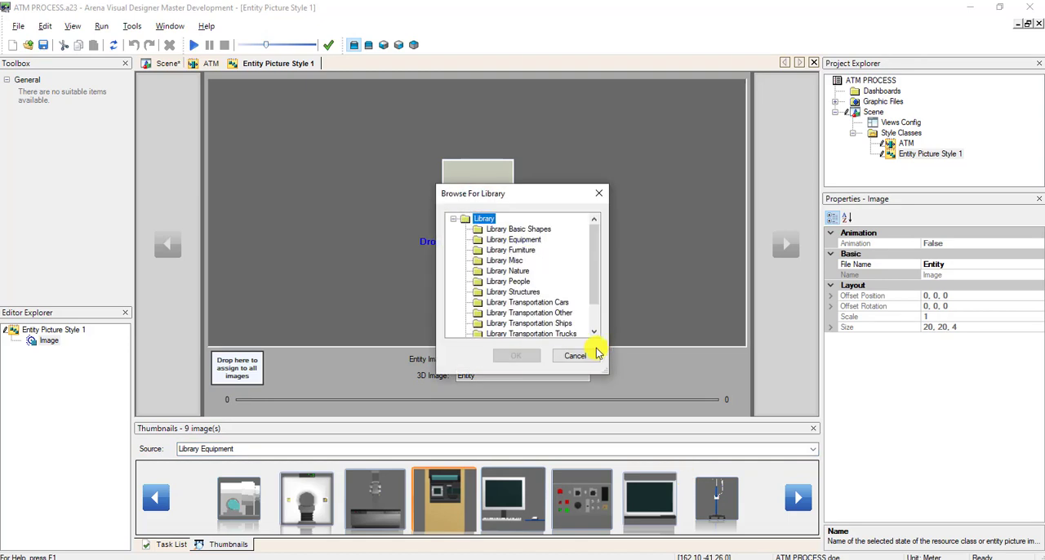
left_click(531, 282)
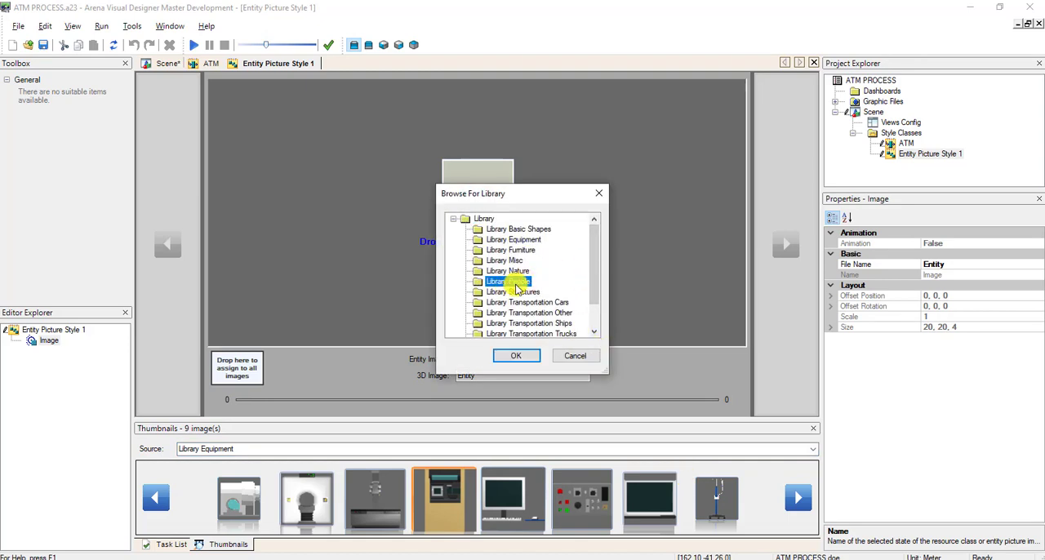
left_click(513, 356)
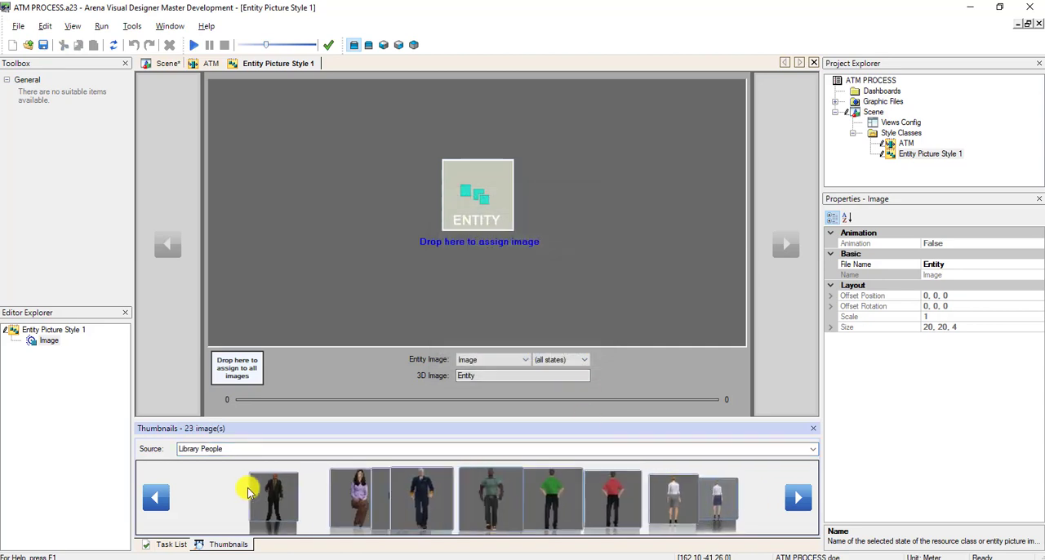
Browse the people thumbnails and assign the green-shirted Animated Male 2.X model as the entity style's image.
left_click(792, 500)
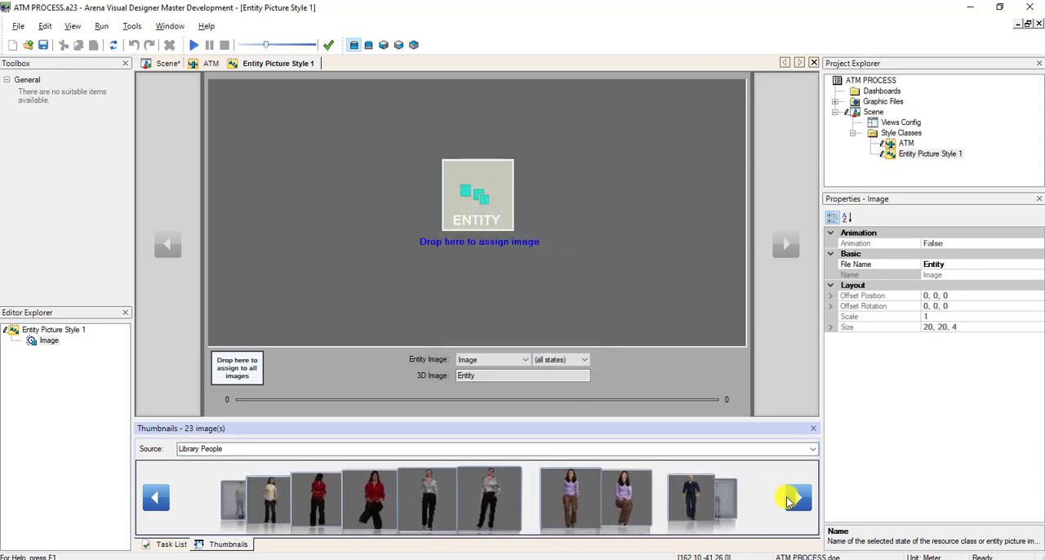
left_click(787, 501)
left_click(788, 501)
left_click(787, 501)
left_click(788, 502)
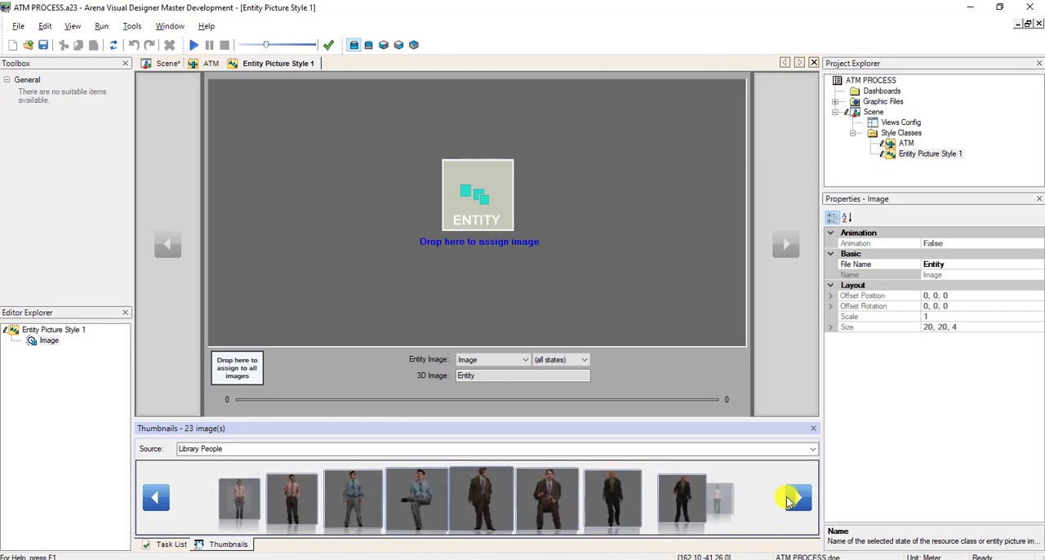
left_click(788, 501)
left_click(788, 501)
left_click(788, 501)
left_click(786, 502)
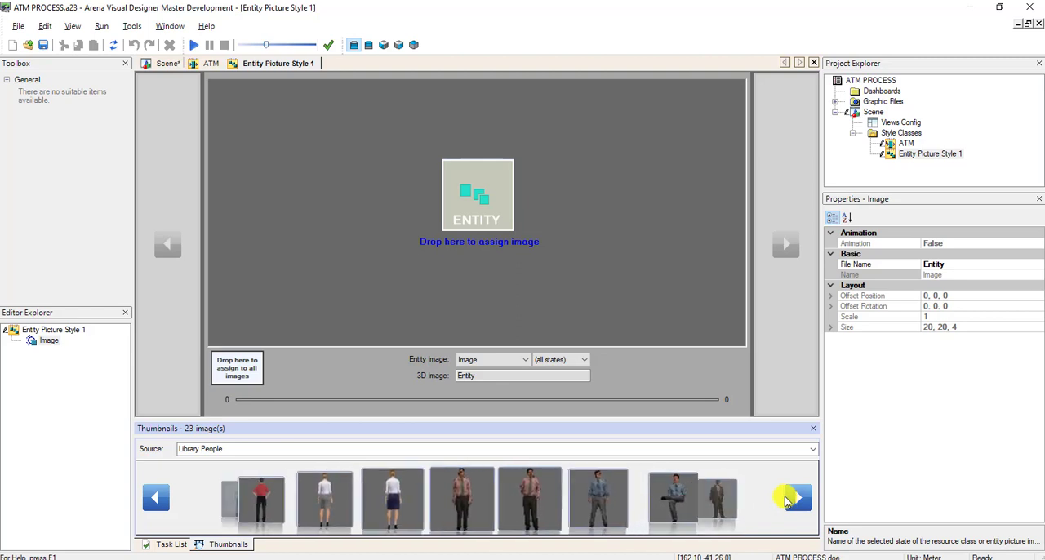
left_click(786, 501)
left_click(787, 502)
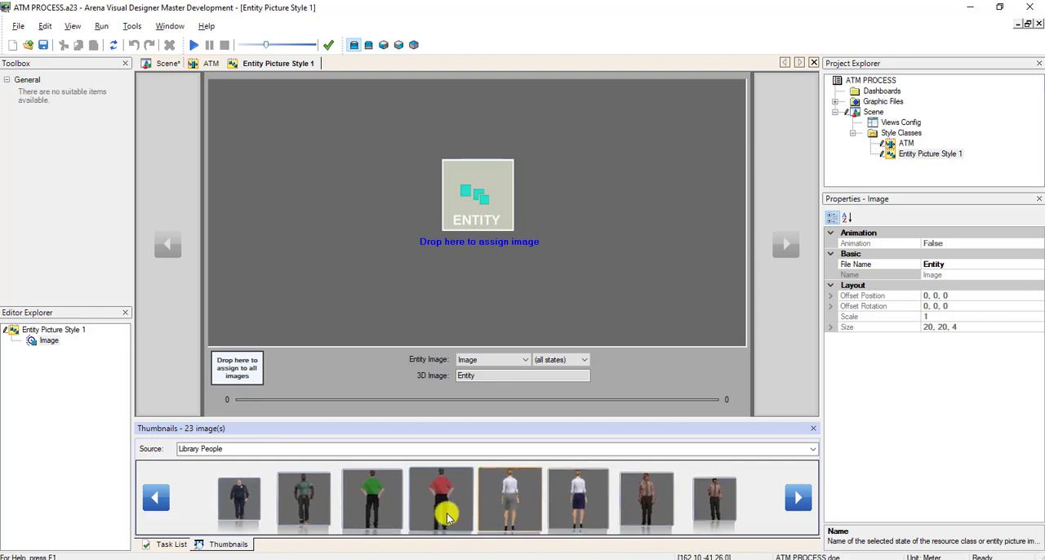
left_click(397, 501)
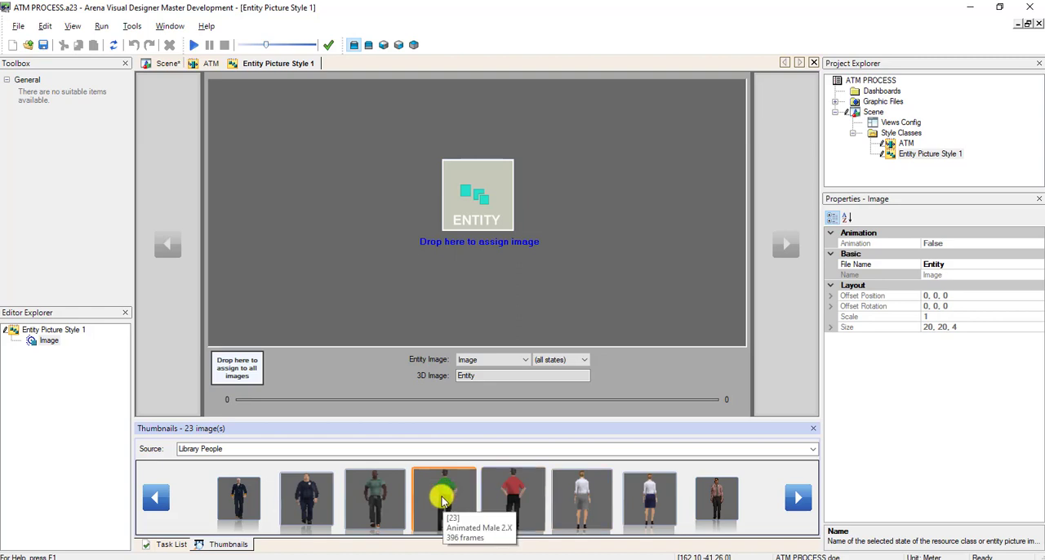
left_click_drag(441, 499, 496, 233)
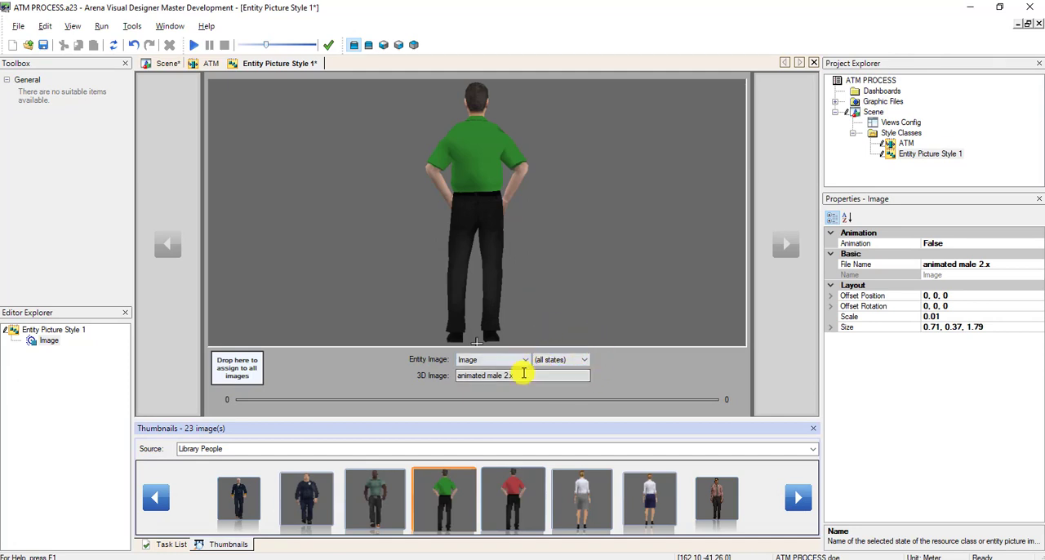
Split the style's image into separate in Queue, in Seize Area, in Storage and in Transfer states.
left_click(47, 342)
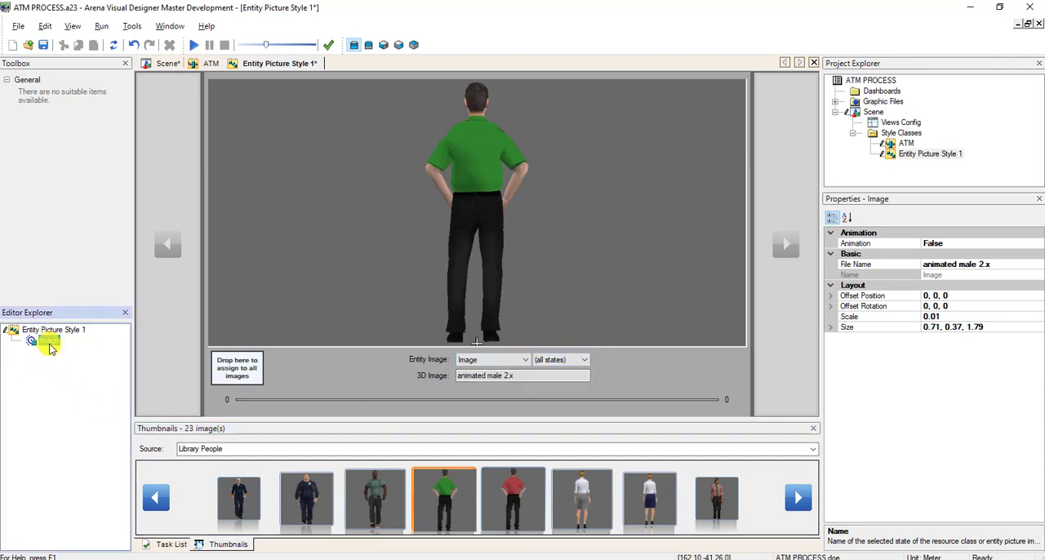
right_click(49, 343)
left_click(59, 356)
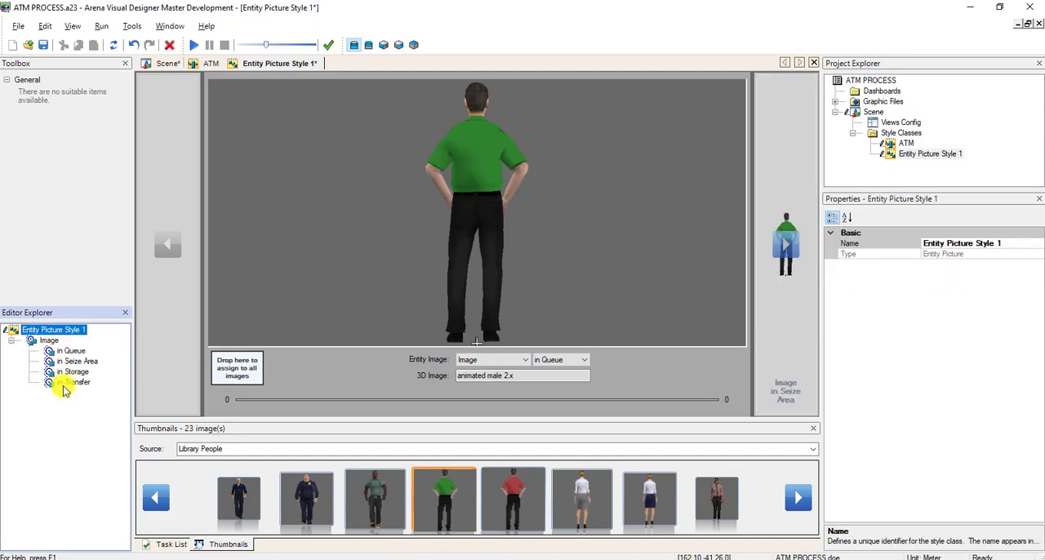
Examine the image assigned to each entity state: in Queue, in Seize Area, in Storage and in Transfer.
left_click(70, 350)
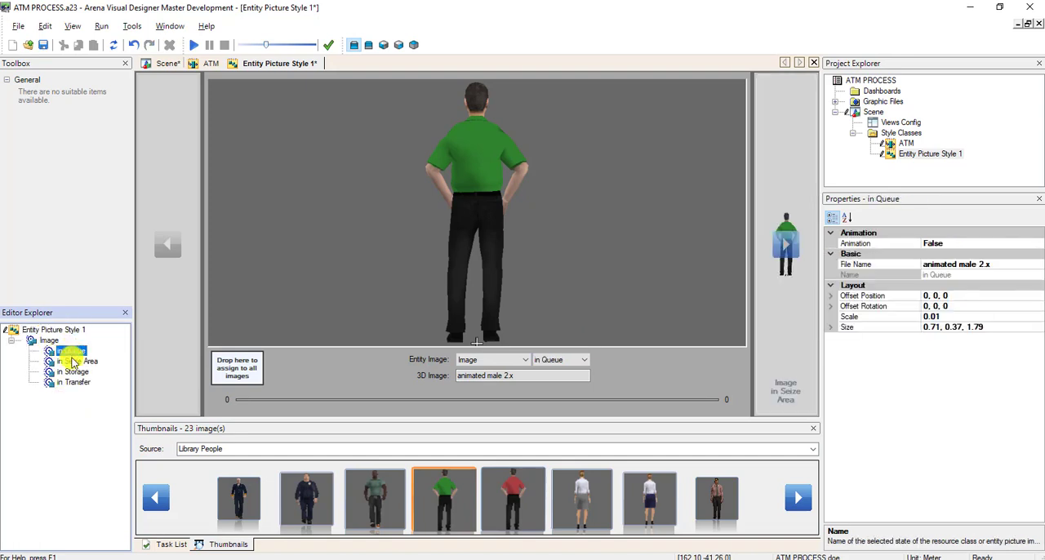
left_click(77, 361)
left_click(71, 371)
left_click(74, 382)
left_click(76, 362)
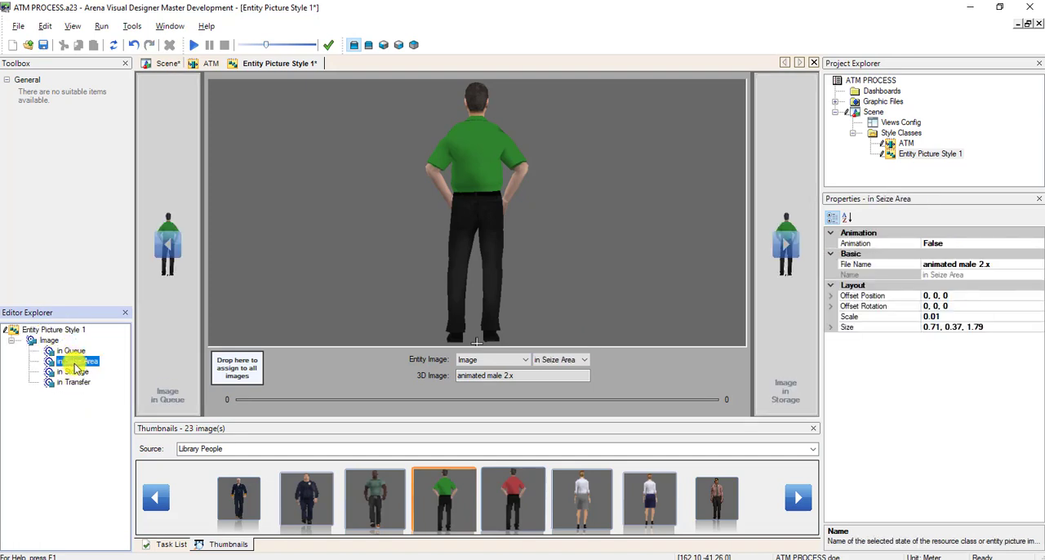
left_click(72, 372)
left_click(74, 382)
left_click(70, 350)
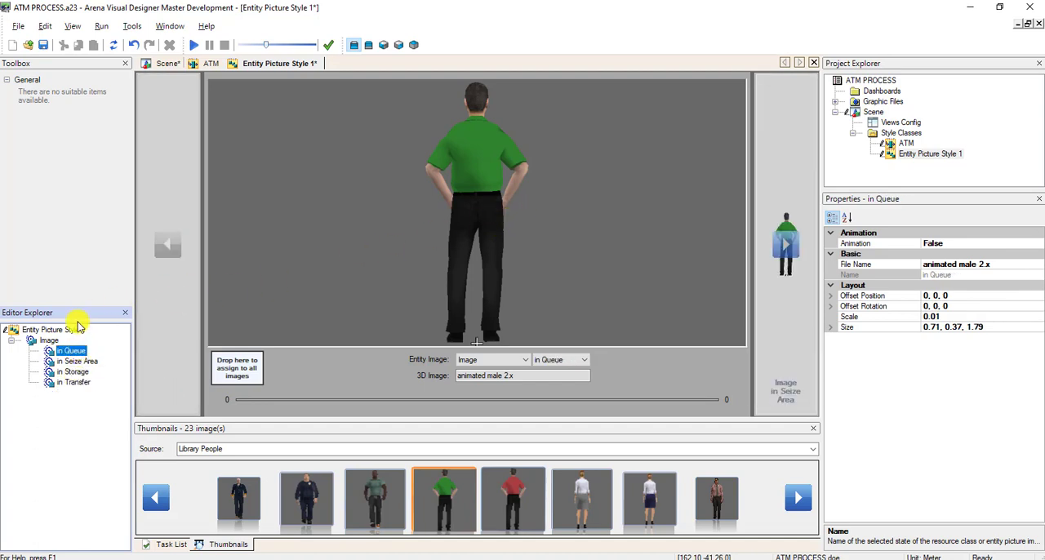
left_click(72, 372)
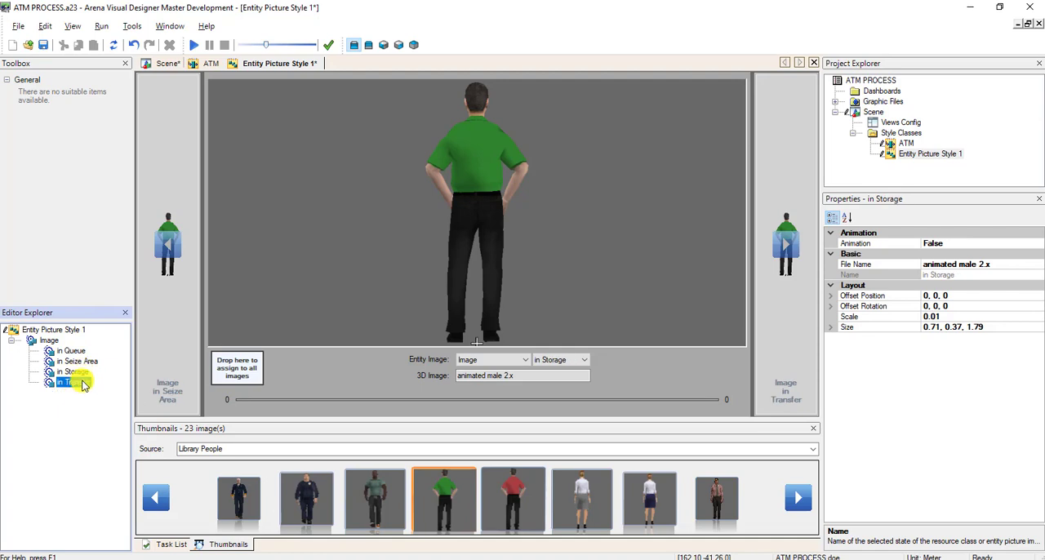
left_click(73, 382)
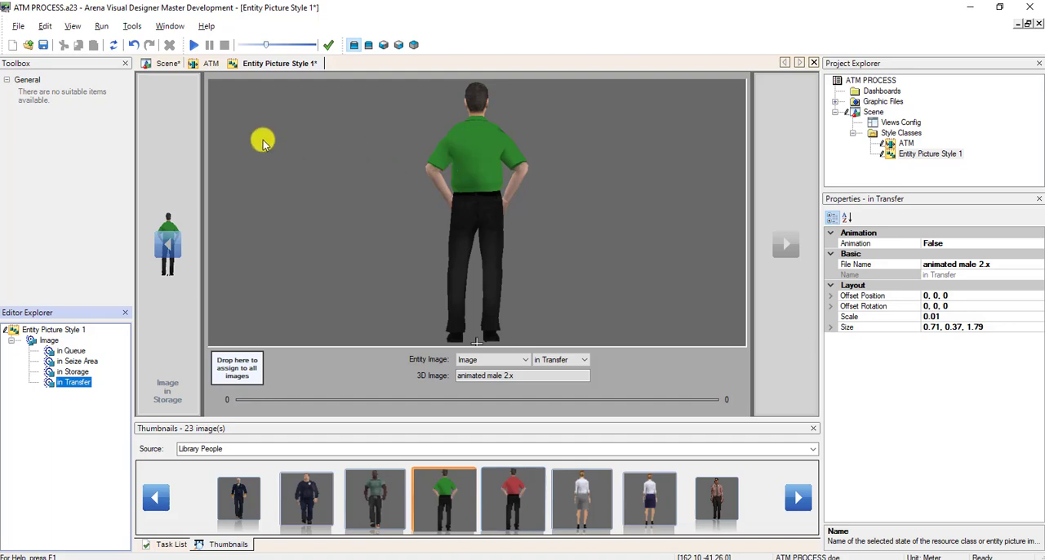
Return to the scene and rename the Entity Picture Style 1 style class as HUMAN.
left_click(167, 65)
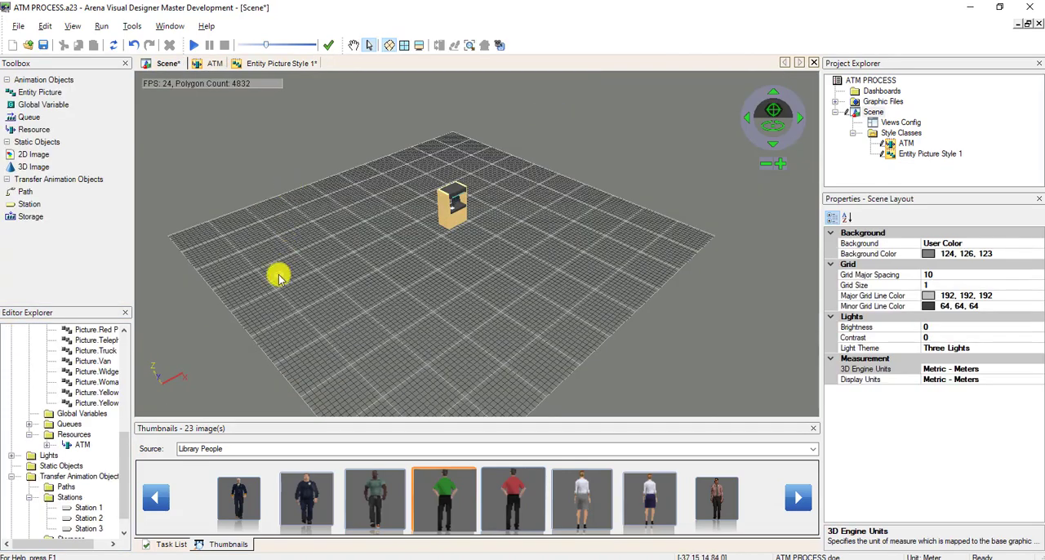
left_click(277, 273)
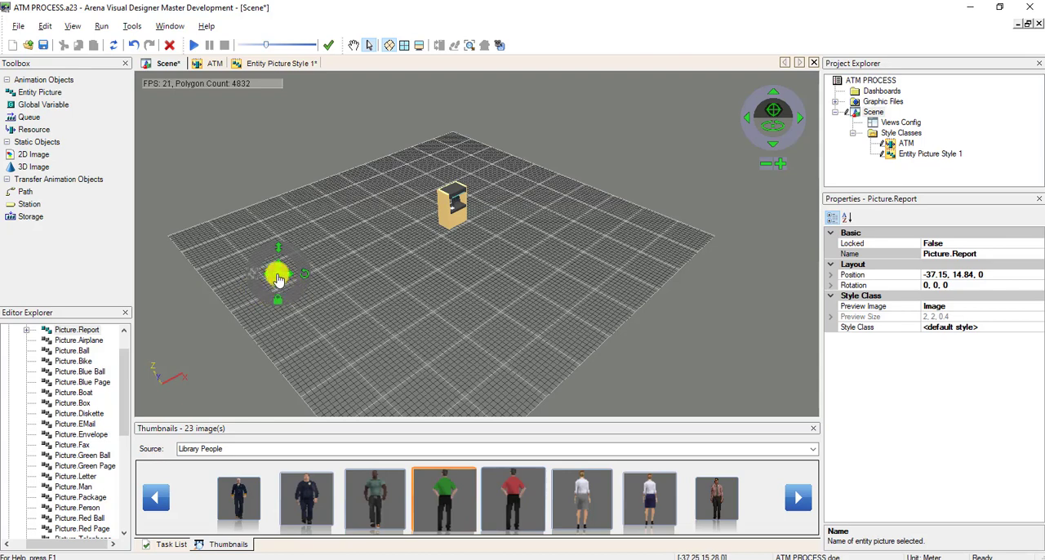
left_click(931, 155)
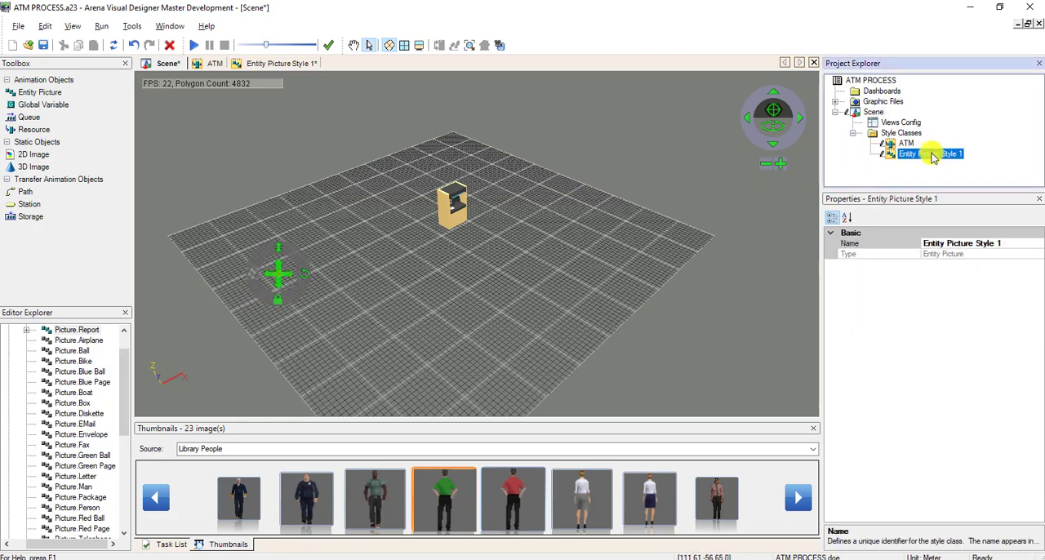
right_click(931, 155)
left_click(938, 177)
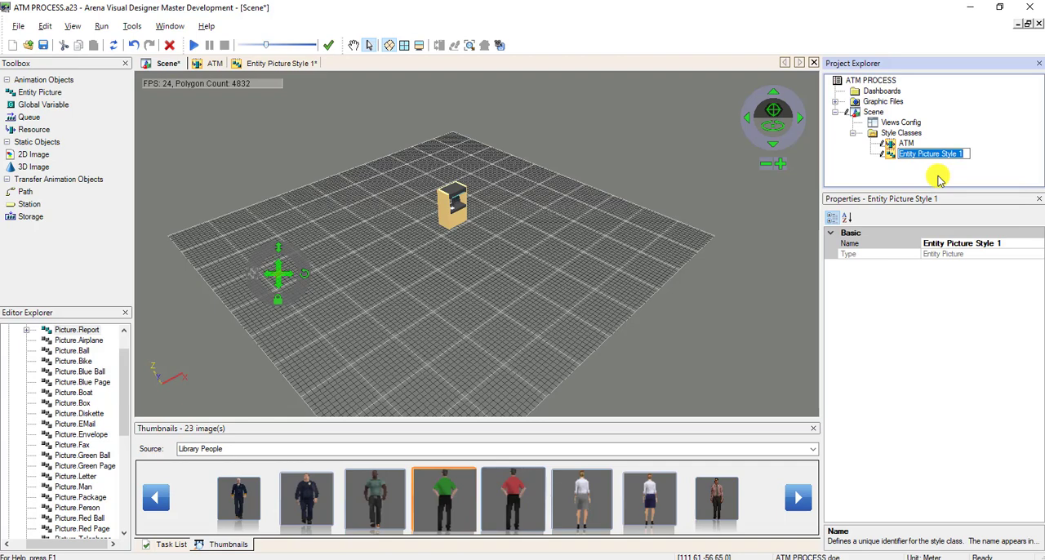
type("HU")
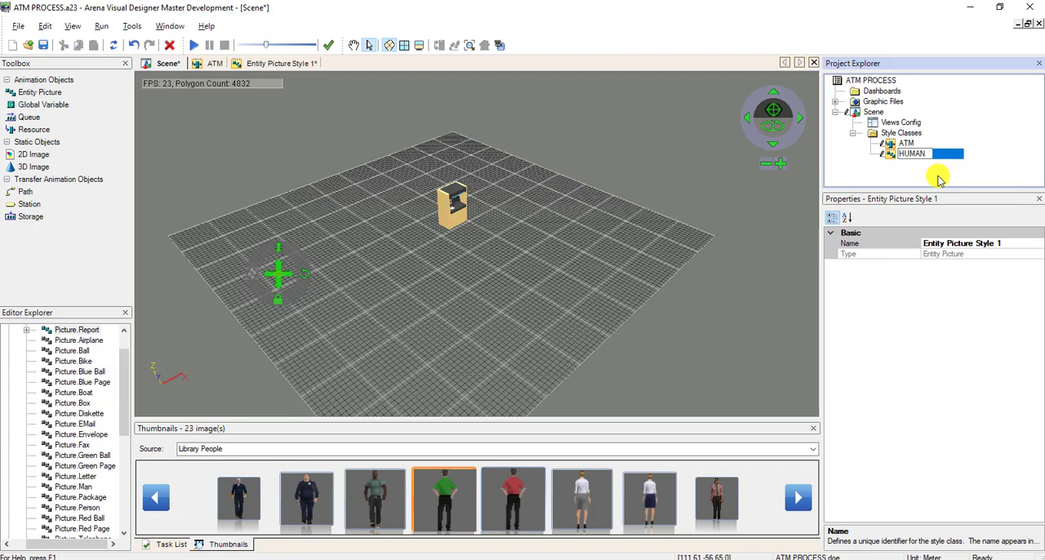
type("MAN")
left_click(969, 253)
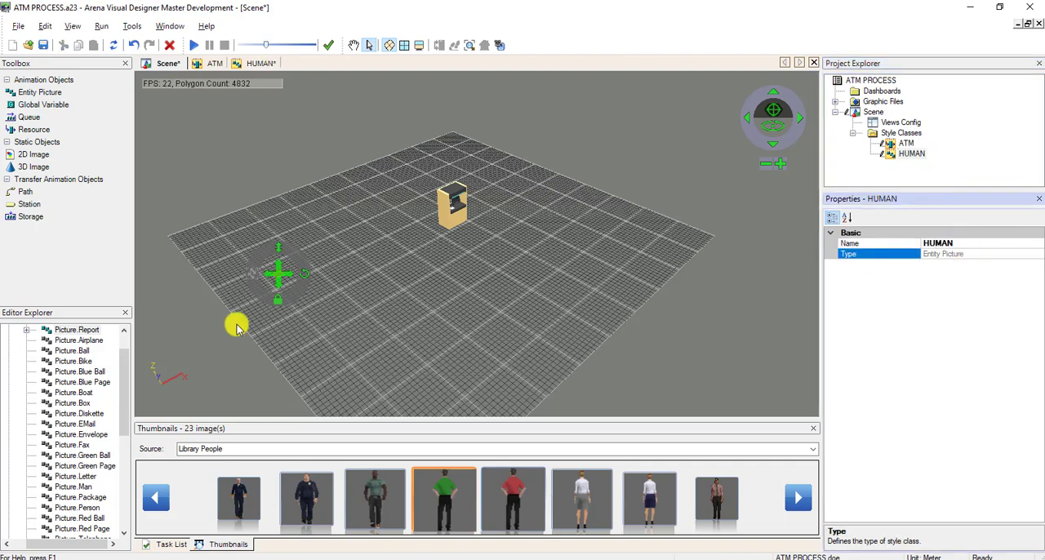
Apply the HUMAN style class to the Picture.Report entity picture on the grid.
left_click(327, 283)
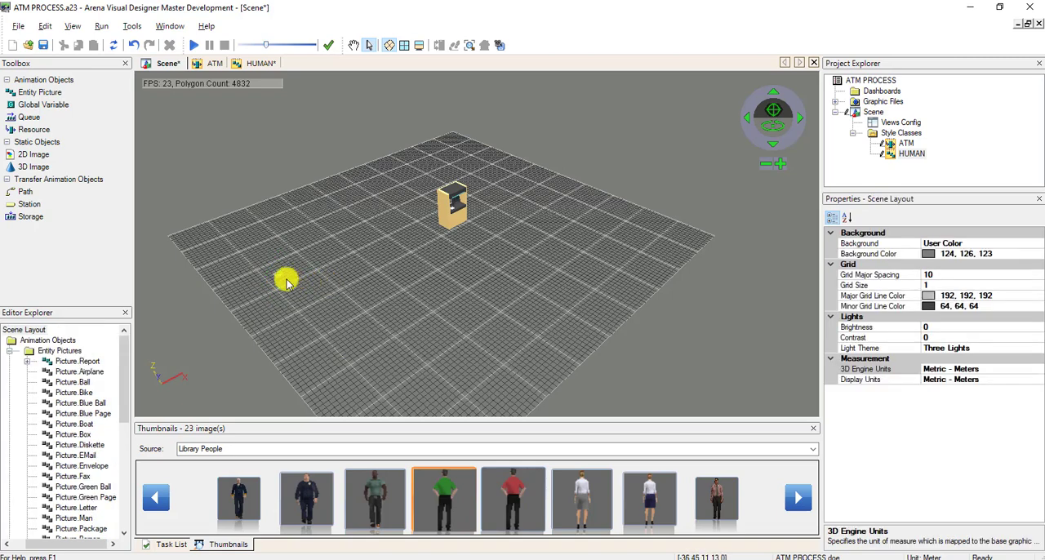
left_click(282, 280)
left_click(1002, 326)
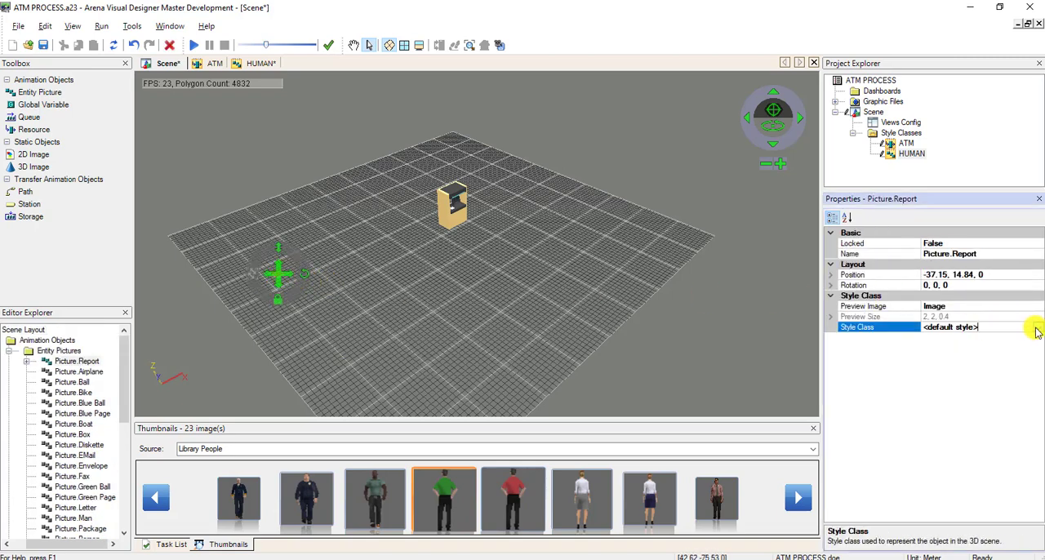
left_click(1036, 328)
left_click(983, 359)
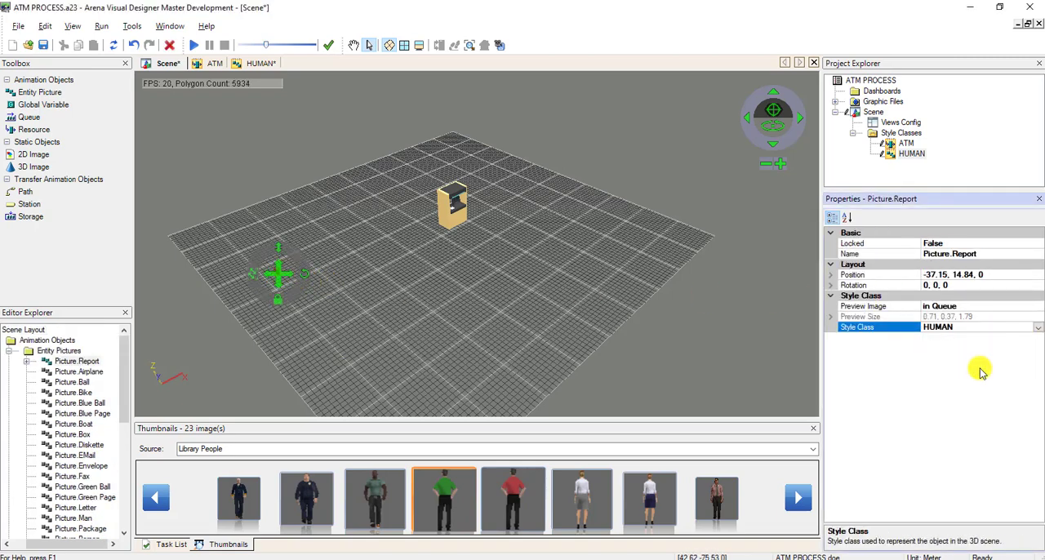
Return to the scene, enlarge the human entity picture to about 12.4 m tall, and reposition it on the grid.
left_click(426, 364)
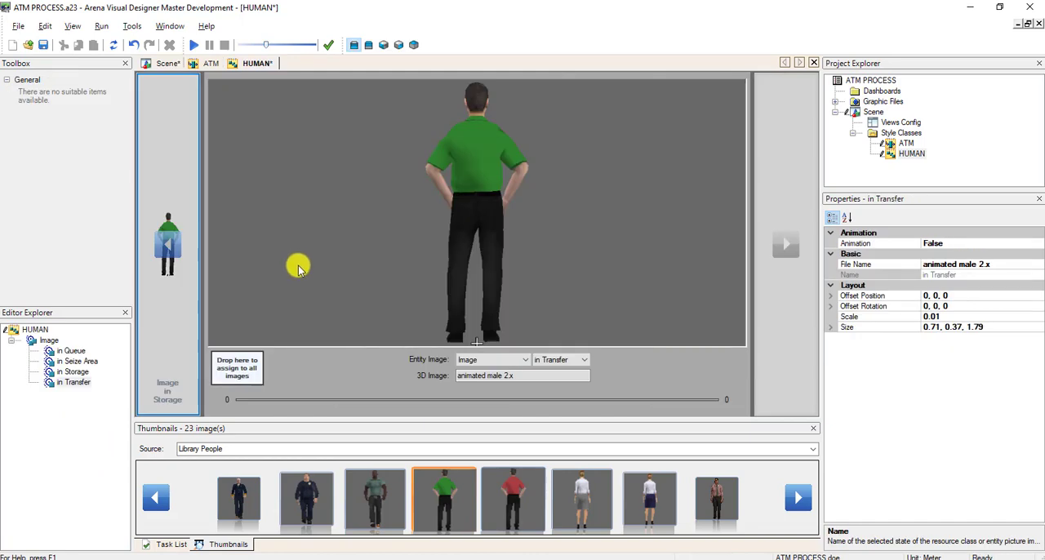
left_click(165, 64)
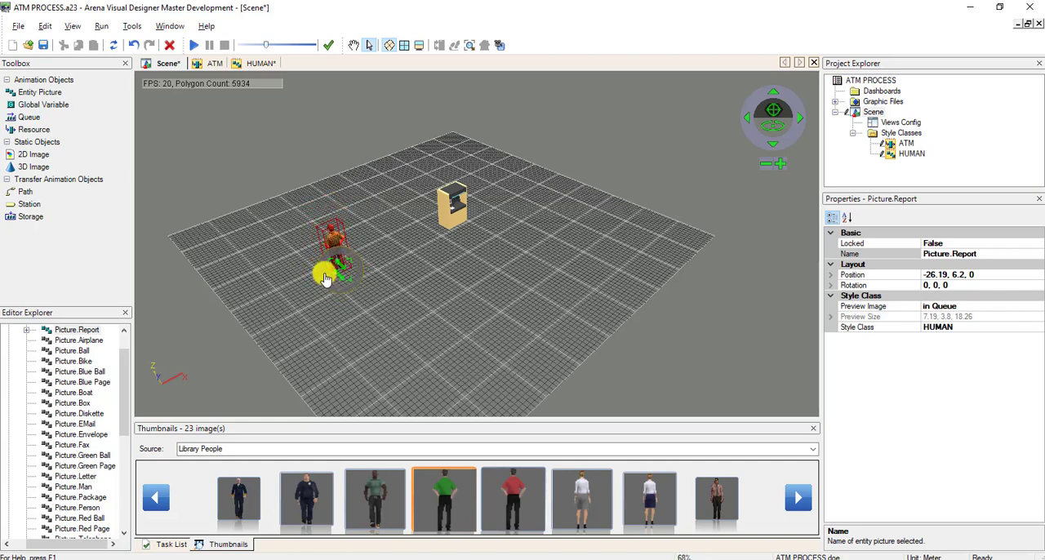
left_click(341, 269)
left_click(338, 260)
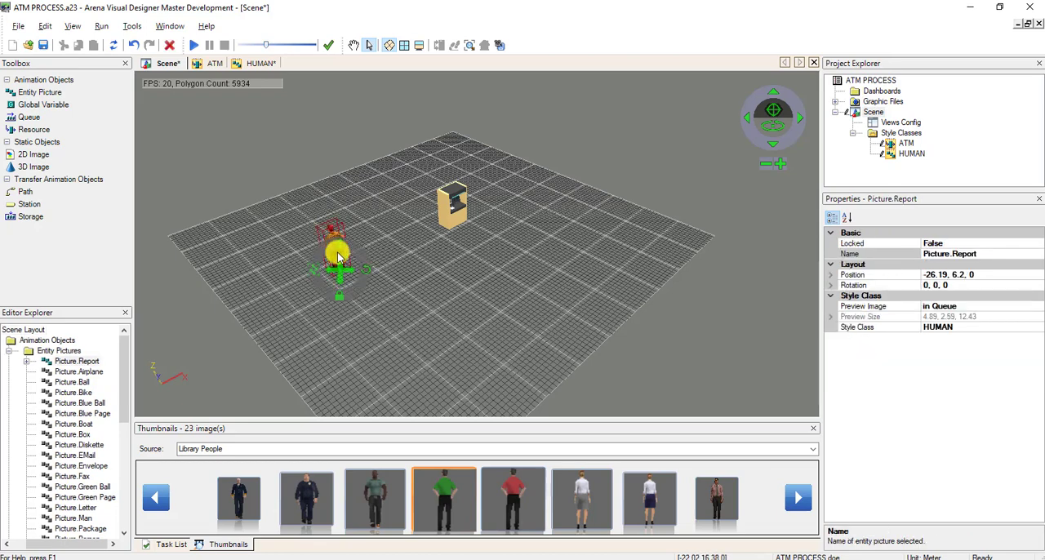
left_click(401, 329)
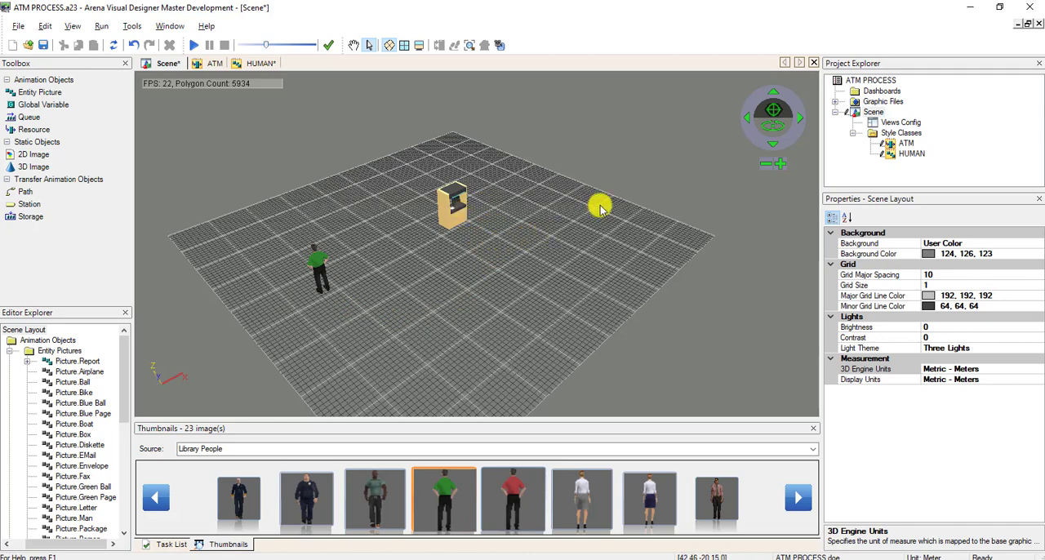
Place Station 1 at the human figure's feet, Station 2 in front of the ATM and Station 3 farther back beyond the ATM.
left_click(8, 351)
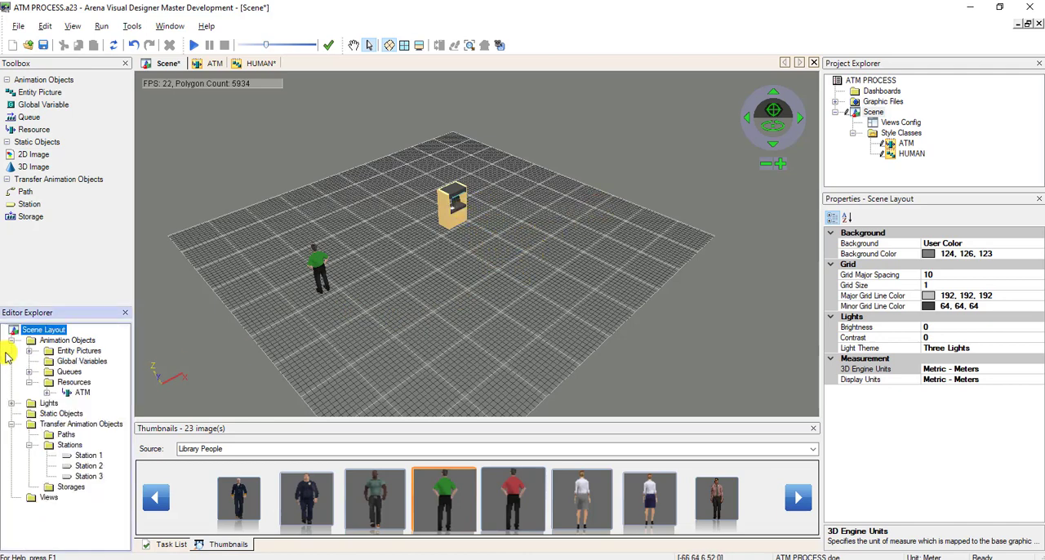
left_click(86, 455)
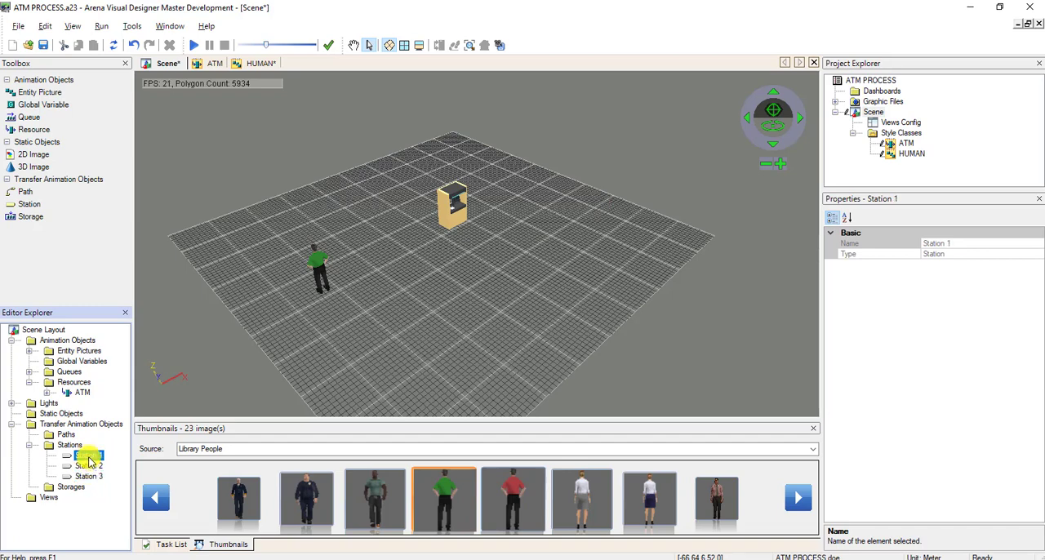
left_click(340, 315)
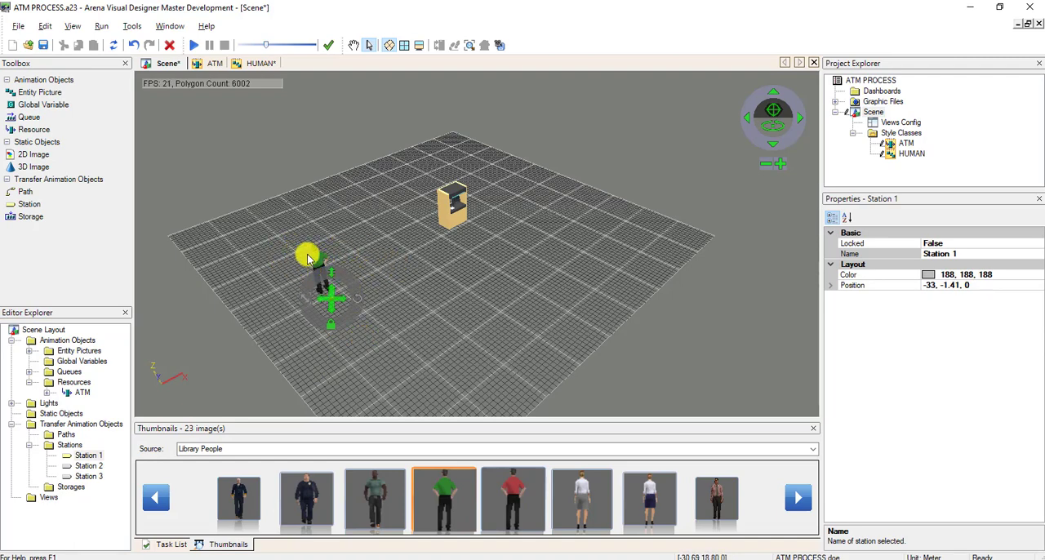
left_click(88, 456)
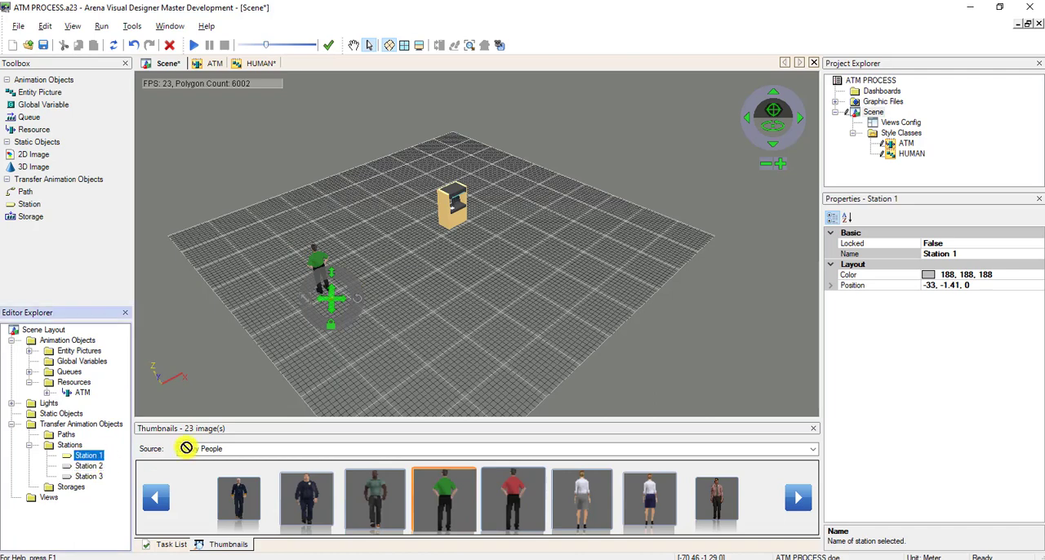
left_click(471, 235)
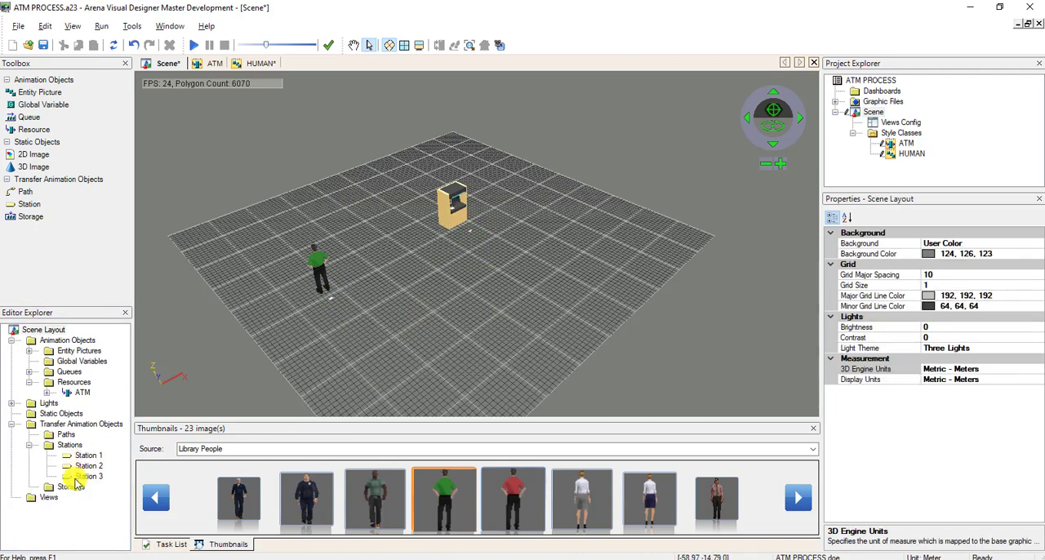
mouse_move(79, 477)
left_mouse_down()
mouse_move(156, 453)
mouse_move(488, 242)
mouse_move(537, 185)
mouse_move(547, 191)
left_mouse_up()
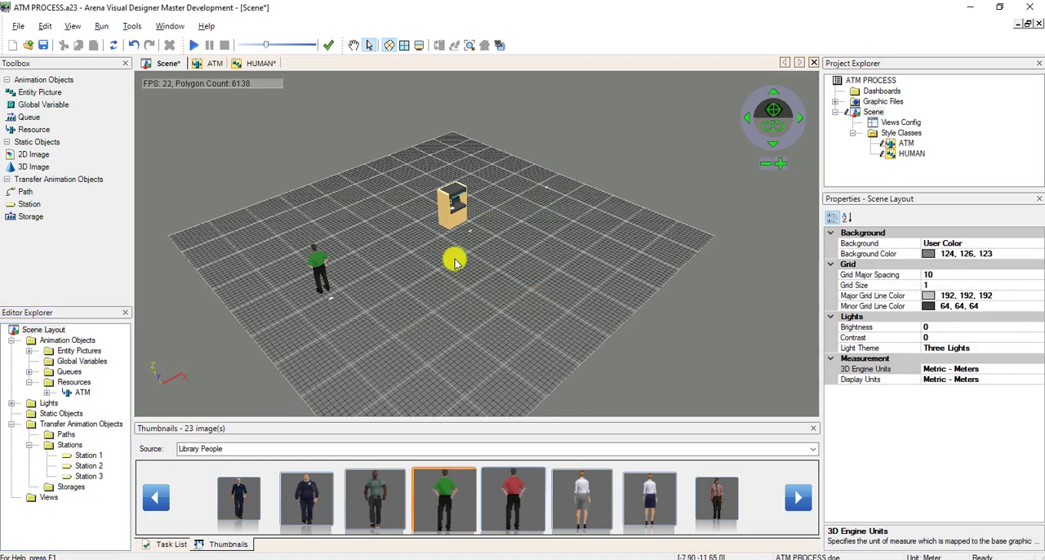
Place a second instance of Station 2 on the grid, just in front of the first Station 2 marker.
left_click(89, 466)
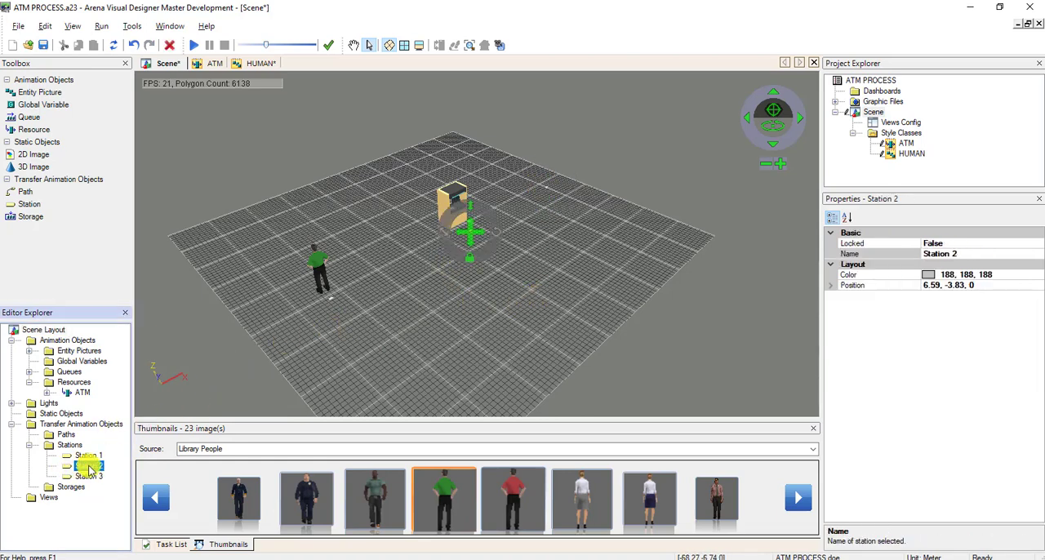
left_click(501, 250)
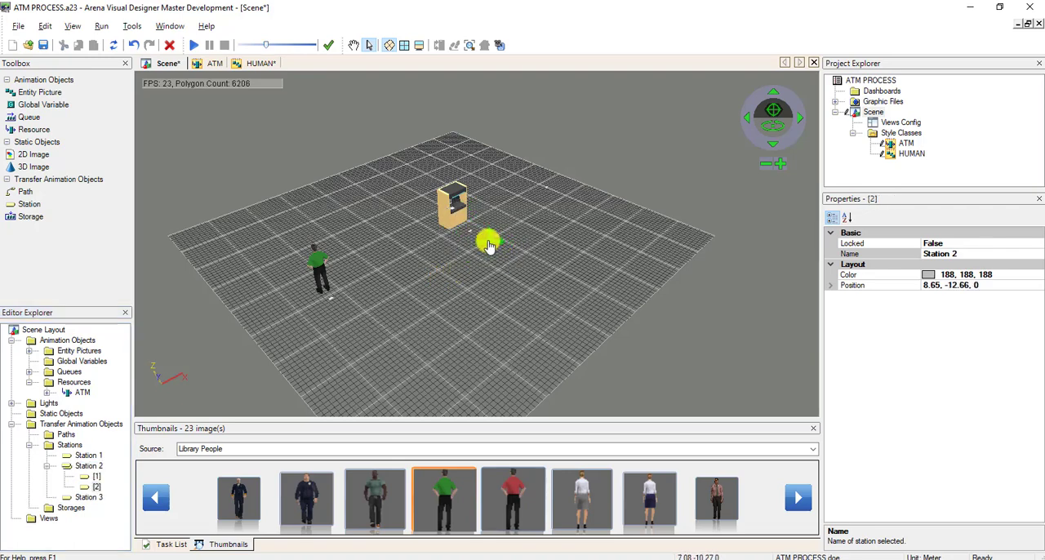
left_click(536, 306)
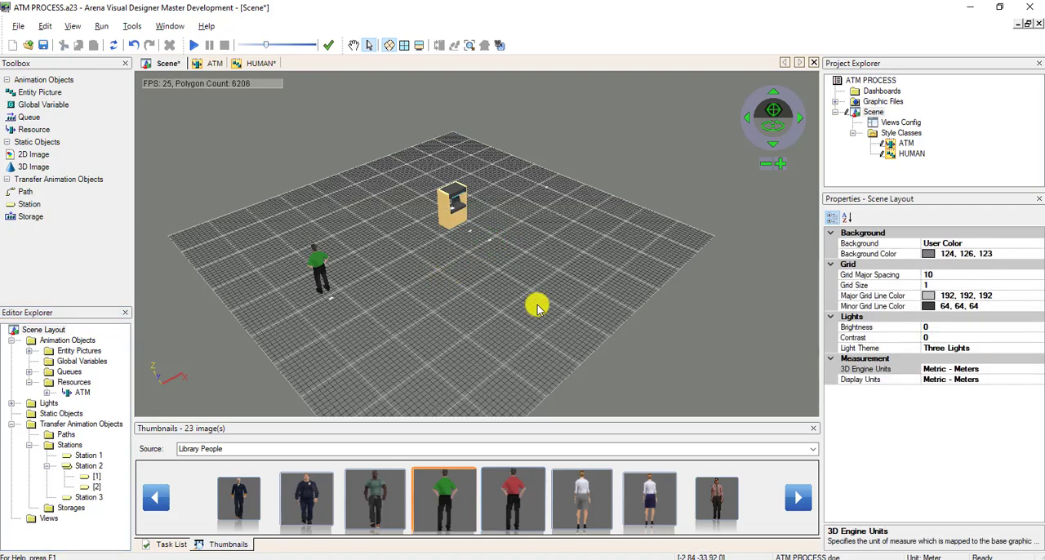
Draw a path with three bends from Station 1 around the open floor to the second Station 2 marker.
left_click(353, 45)
left_click_drag(336, 266, 336, 271)
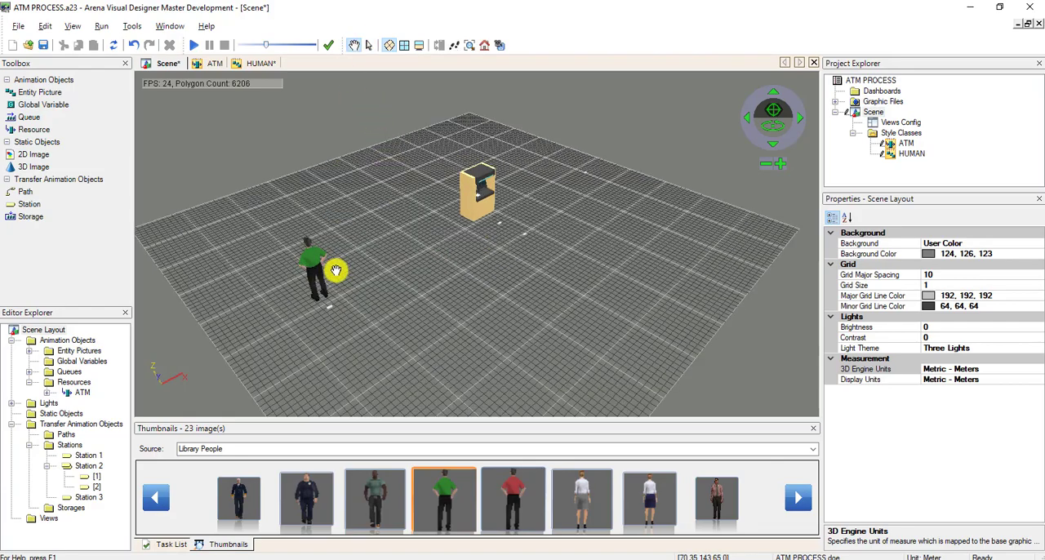
scroll(337, 271, "up", 1)
scroll(438, 307, "up", 1)
mouse_move(484, 286)
left_mouse_down()
mouse_move(471, 287)
mouse_move(482, 296)
mouse_move(483, 279)
left_mouse_up()
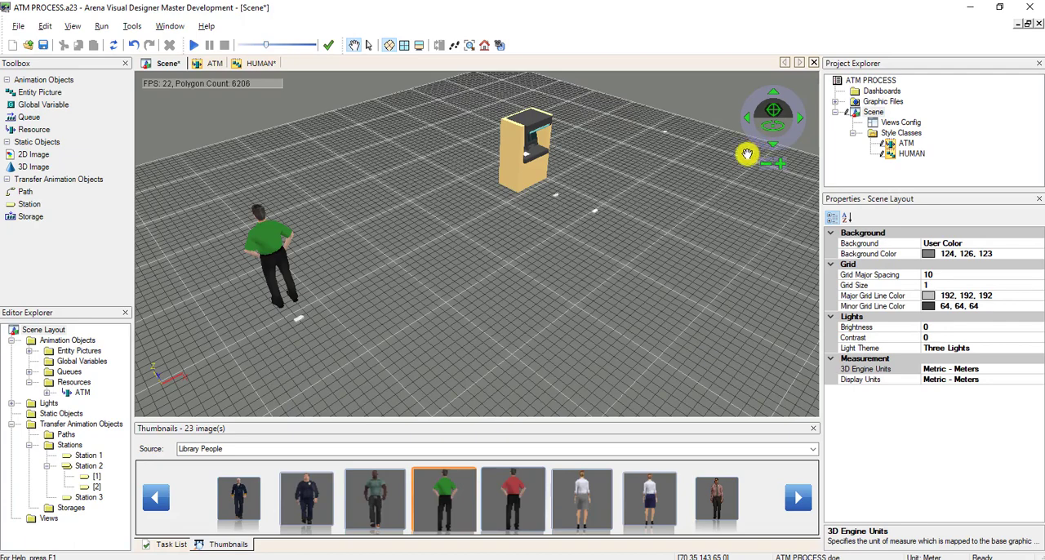
left_click_drag(583, 289, 572, 285)
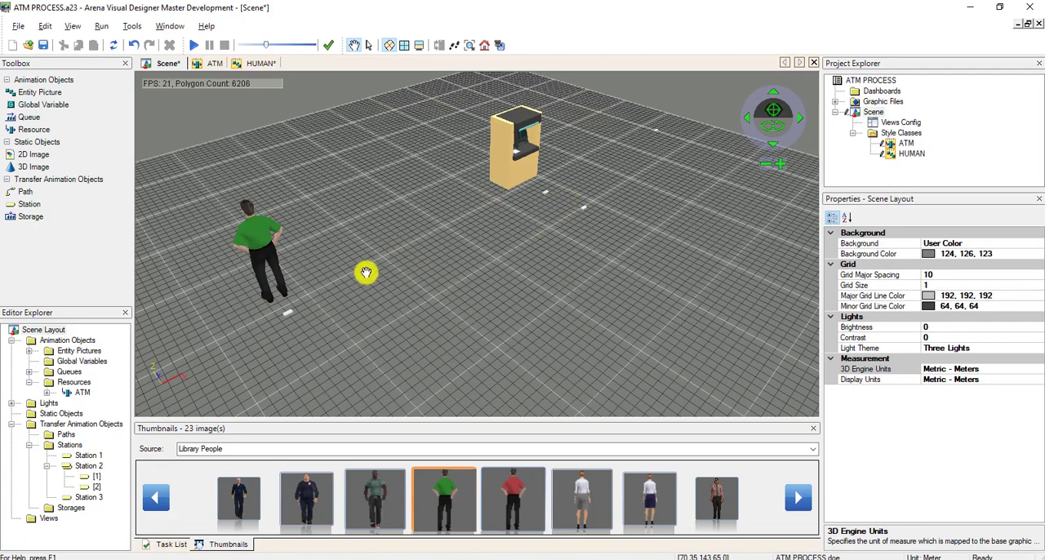
left_click(22, 194)
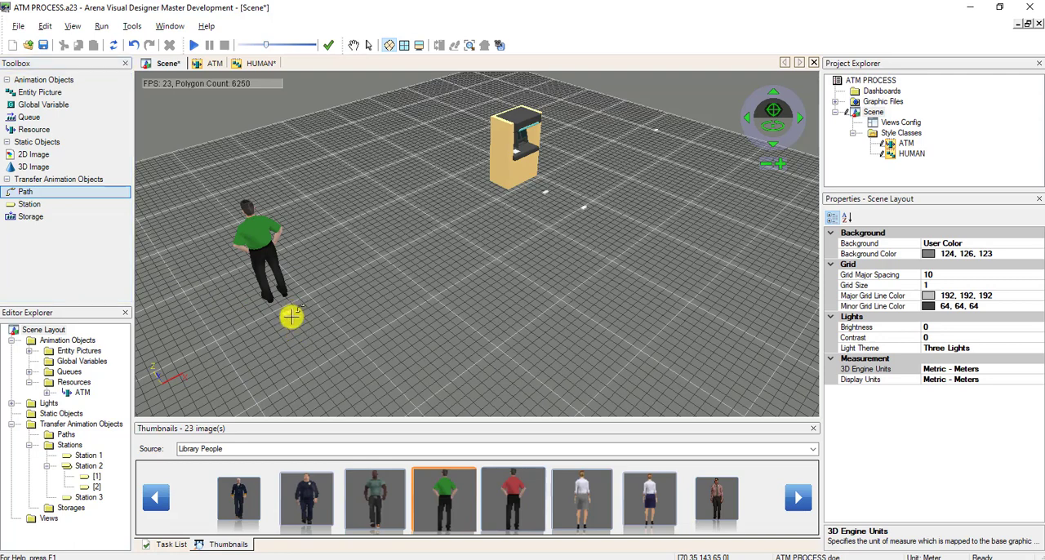
left_click(360, 397)
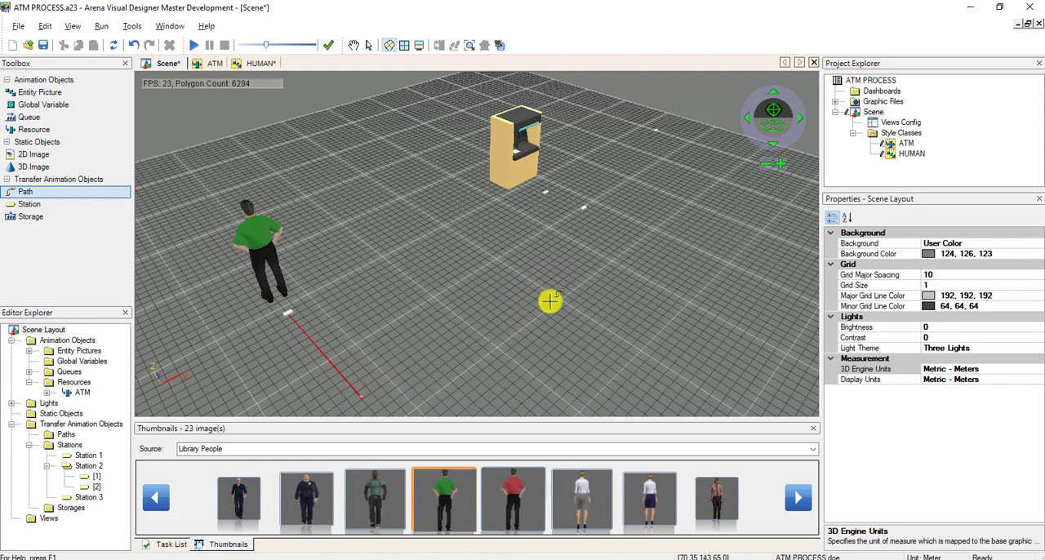
left_click(641, 349)
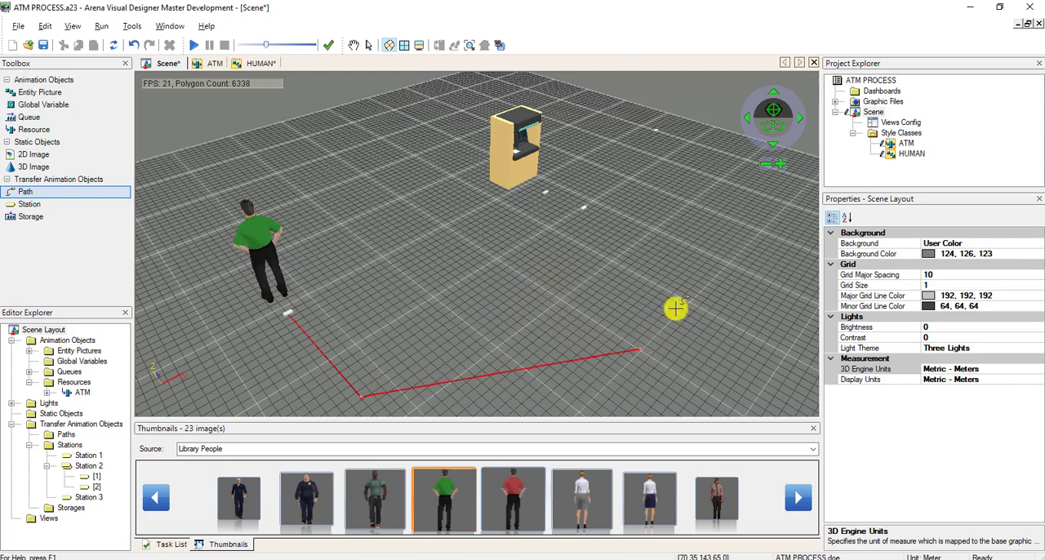
double_click(724, 263)
left_click(583, 207)
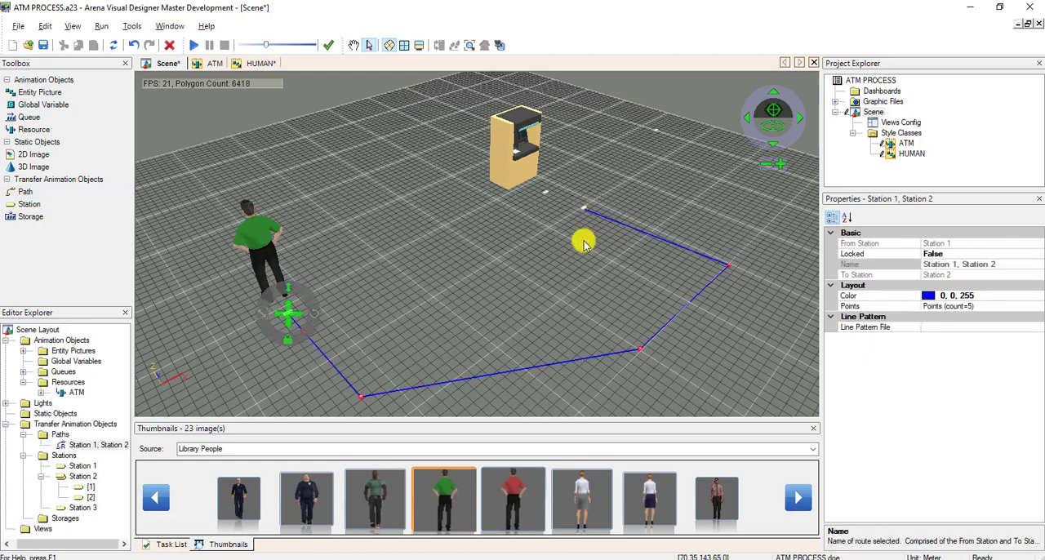
left_click(585, 289)
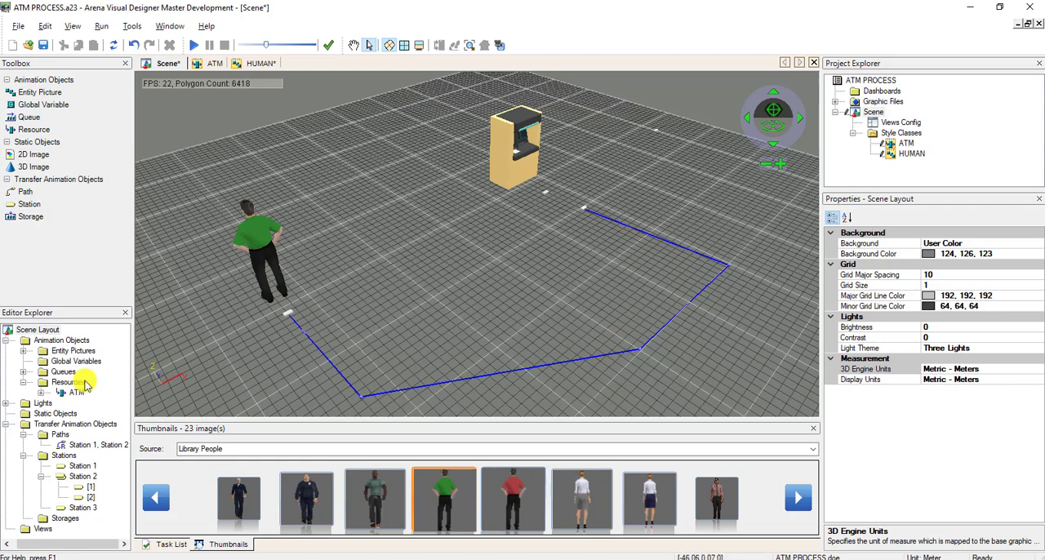
Draw a straight path from the first Station 2 marker at the ATM to Station 3.
left_click(25, 192)
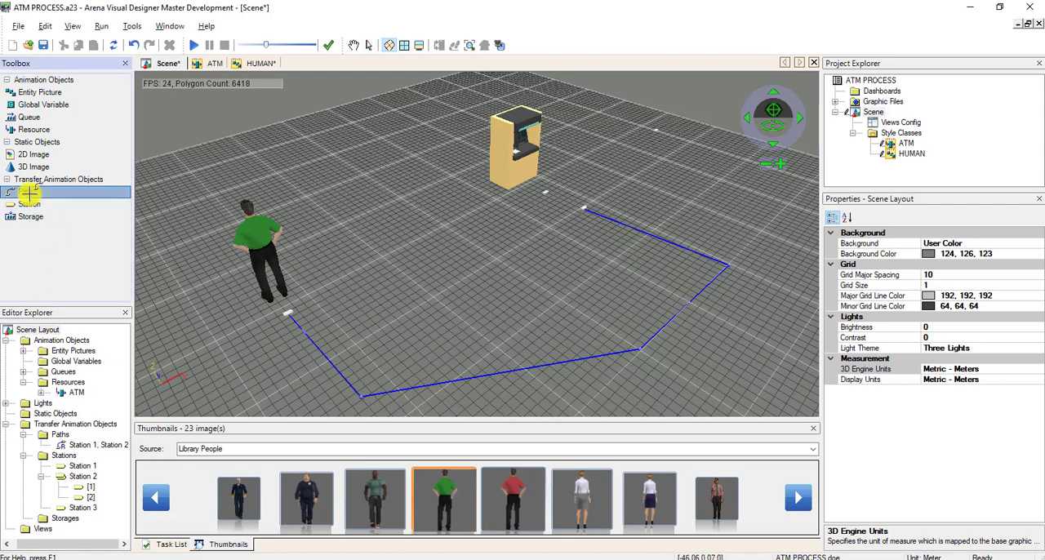
left_click(544, 193)
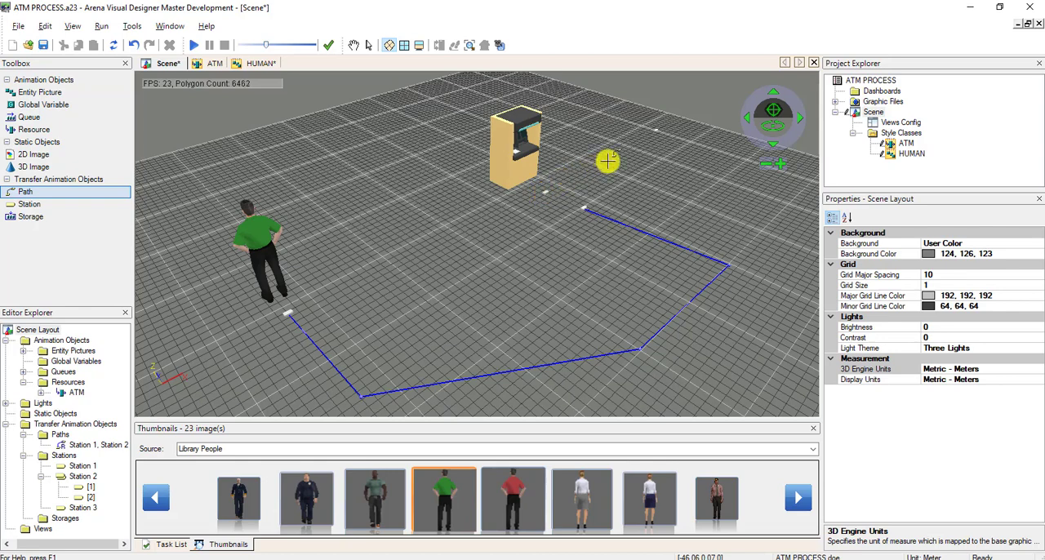
left_click(654, 130)
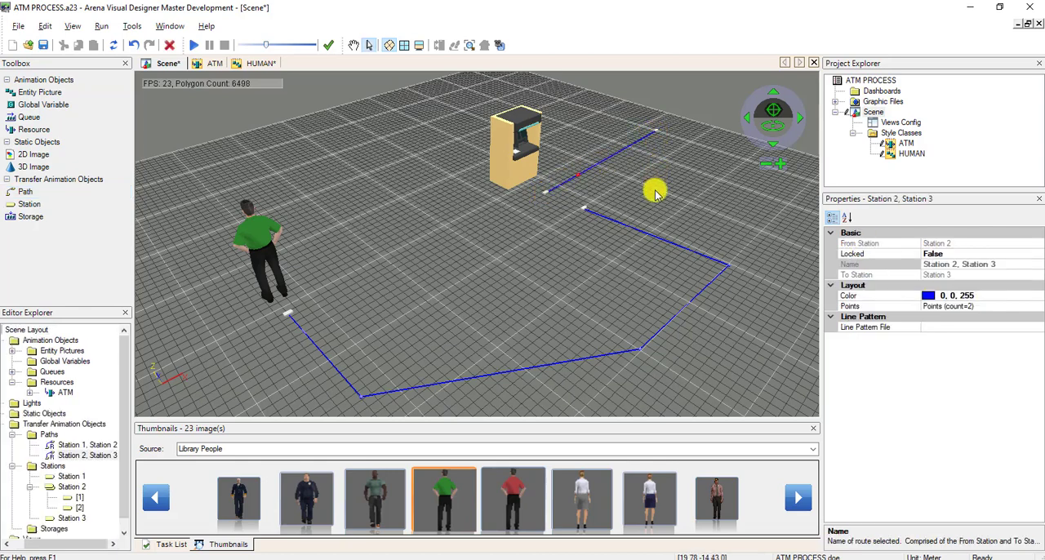
Reshape the Station 1 to Station 2 path by moving its bend points, and shift the second Station 2 marker slightly.
left_click(353, 46)
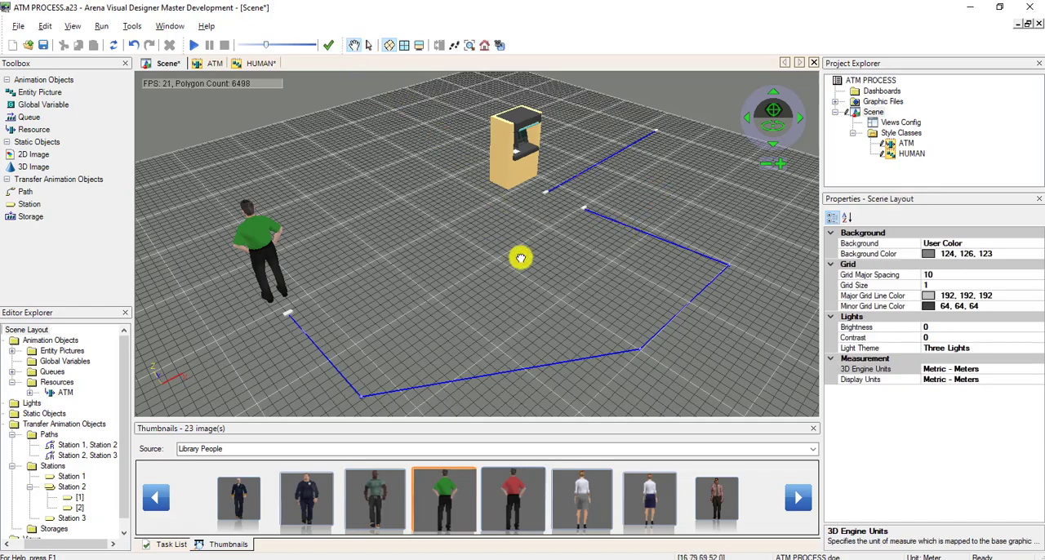
left_click_drag(517, 256, 585, 247)
left_click_drag(487, 339, 520, 262)
left_click_drag(507, 312, 516, 299)
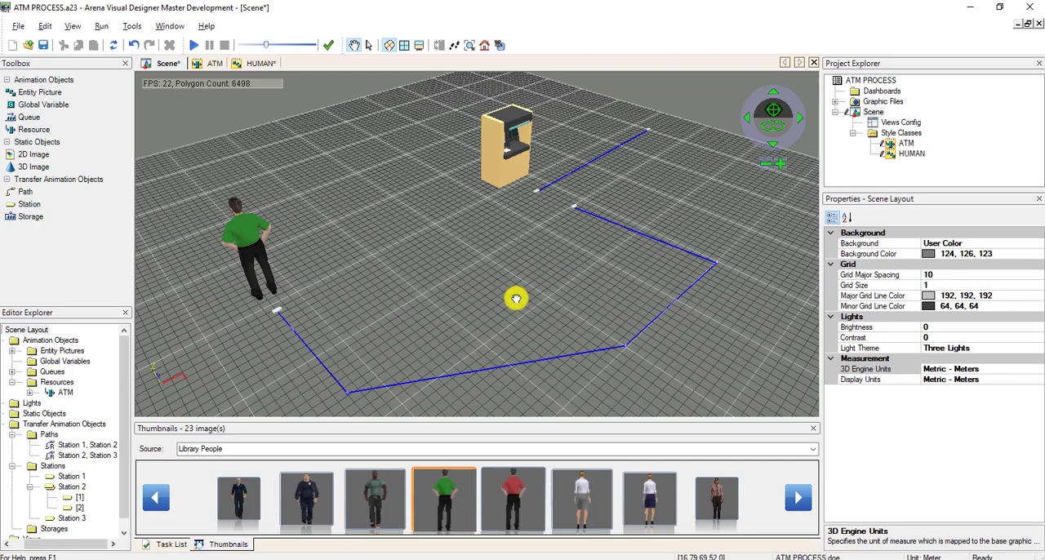
left_click(368, 46)
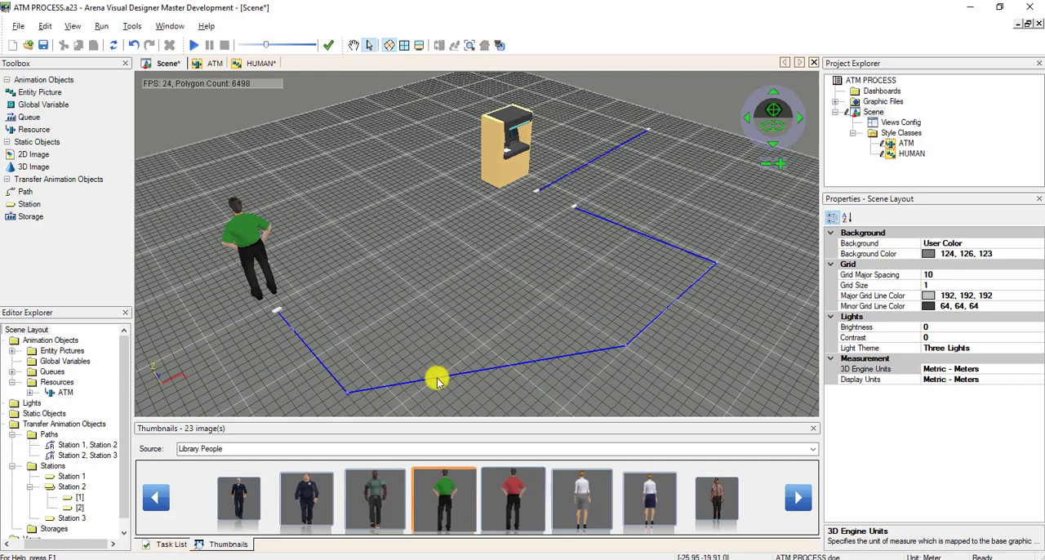
left_click(347, 395)
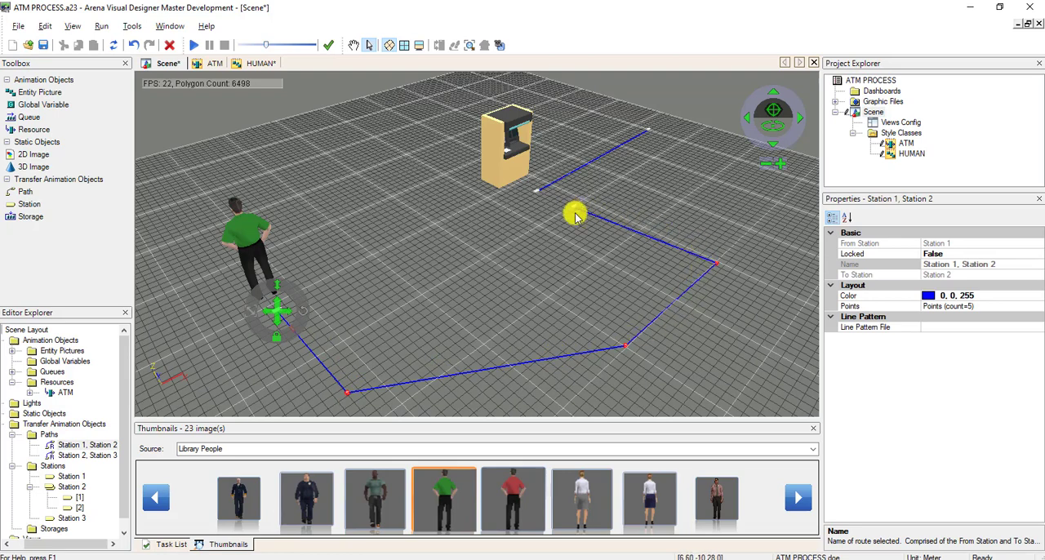
left_click_drag(625, 350, 578, 391)
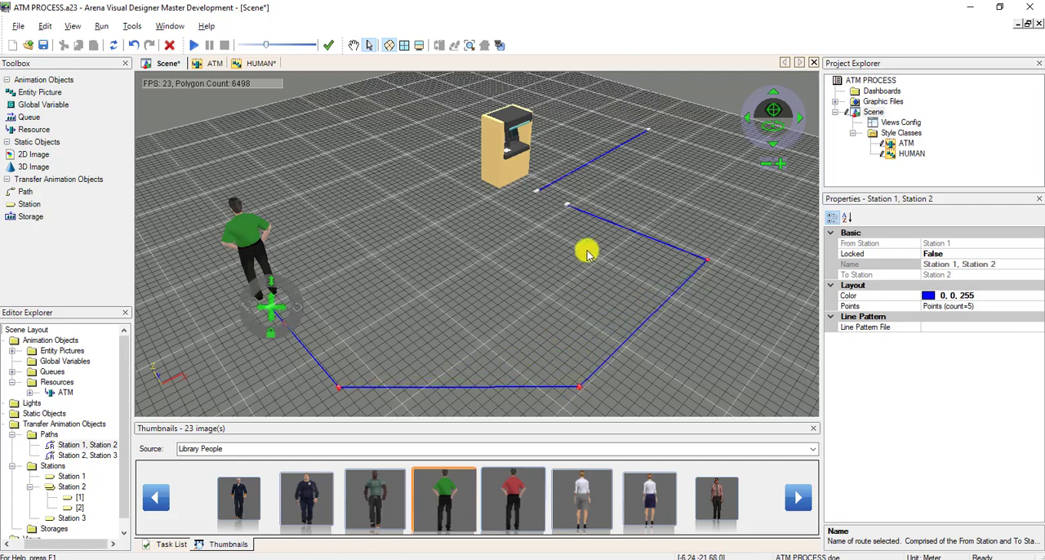
left_click(566, 207)
left_click(567, 207)
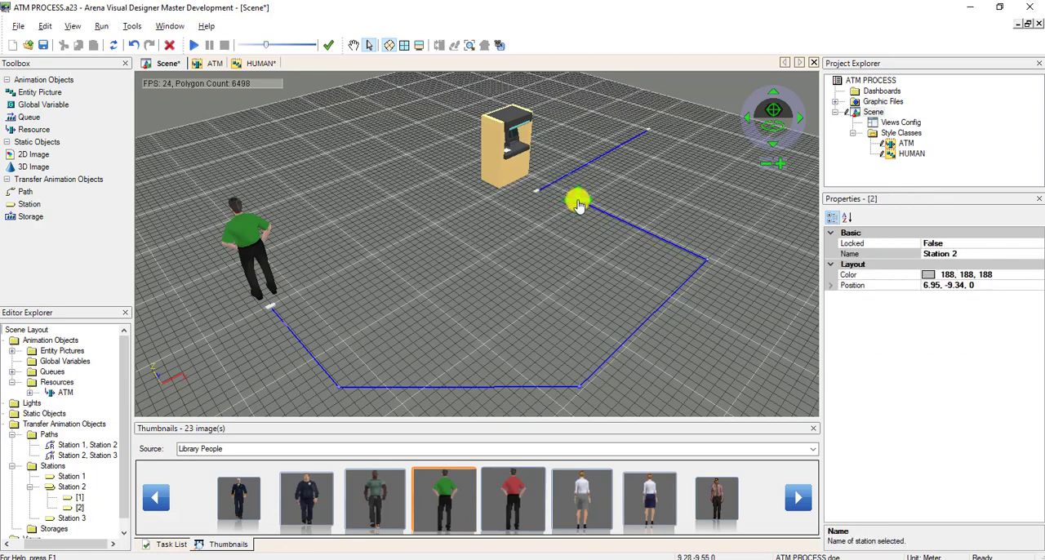
left_click(563, 247)
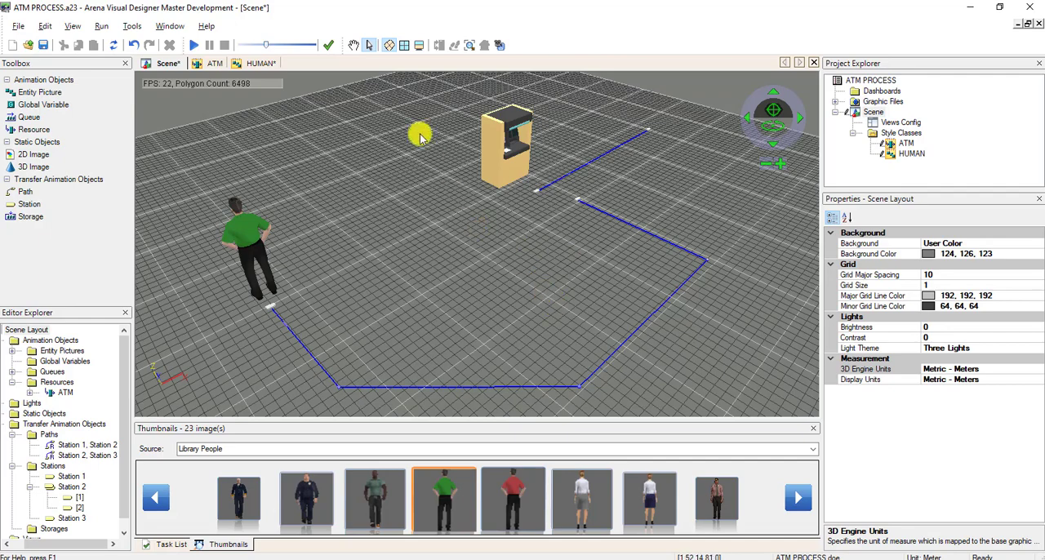
Frame the whole layout in the scene view and save the ATM PROCESS document.
scroll(508, 306, "up", 3)
scroll(506, 288, "down", 8)
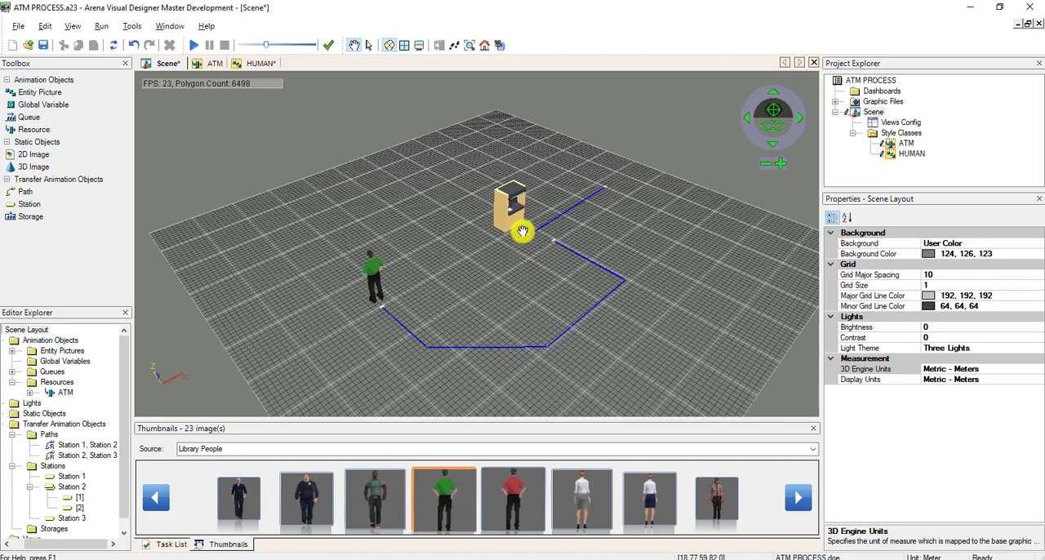
left_click_drag(514, 301, 494, 299)
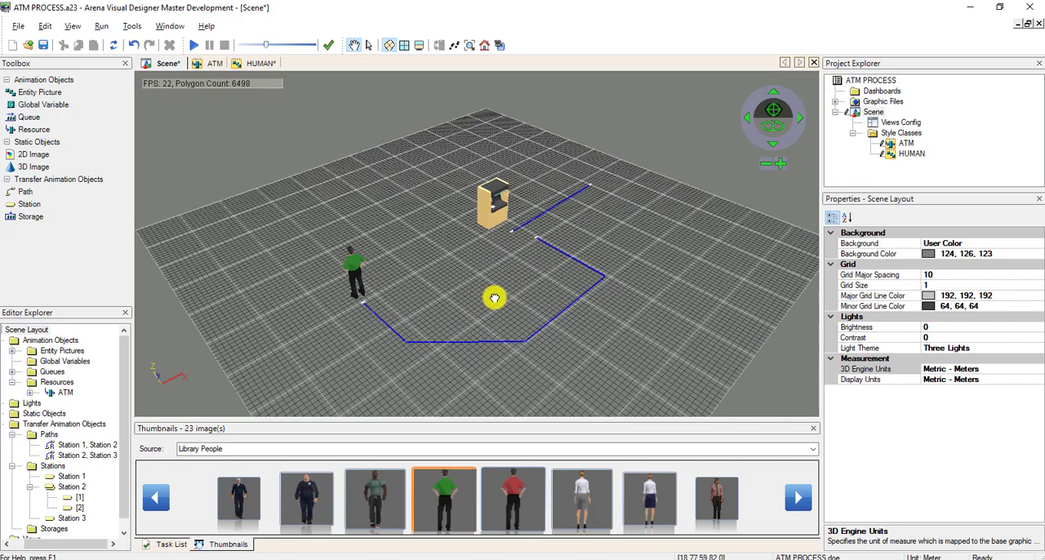
left_click(45, 46)
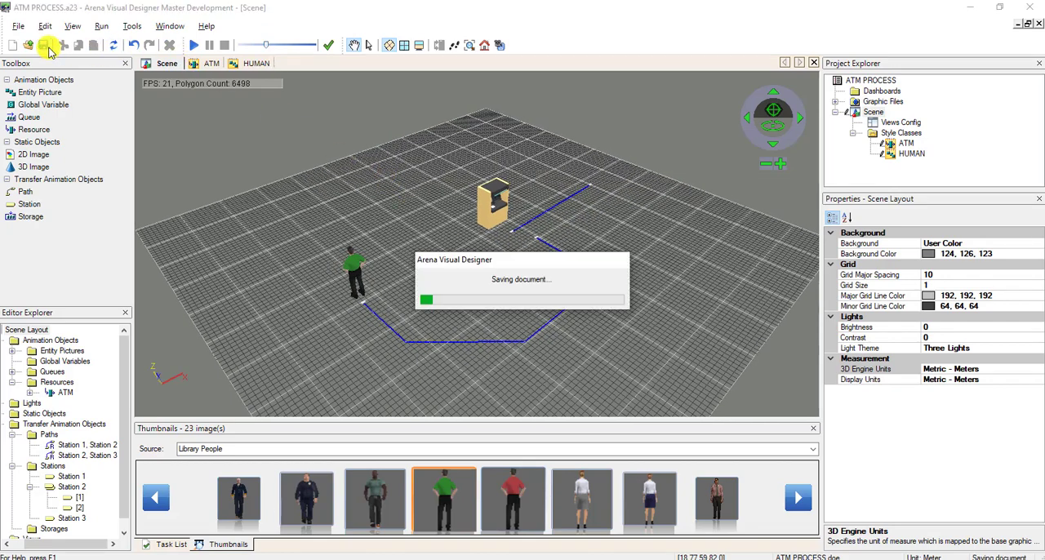
Run the 3D simulation, set the animation speed to its minimum to watch the people move, and end the run.
left_click(194, 46)
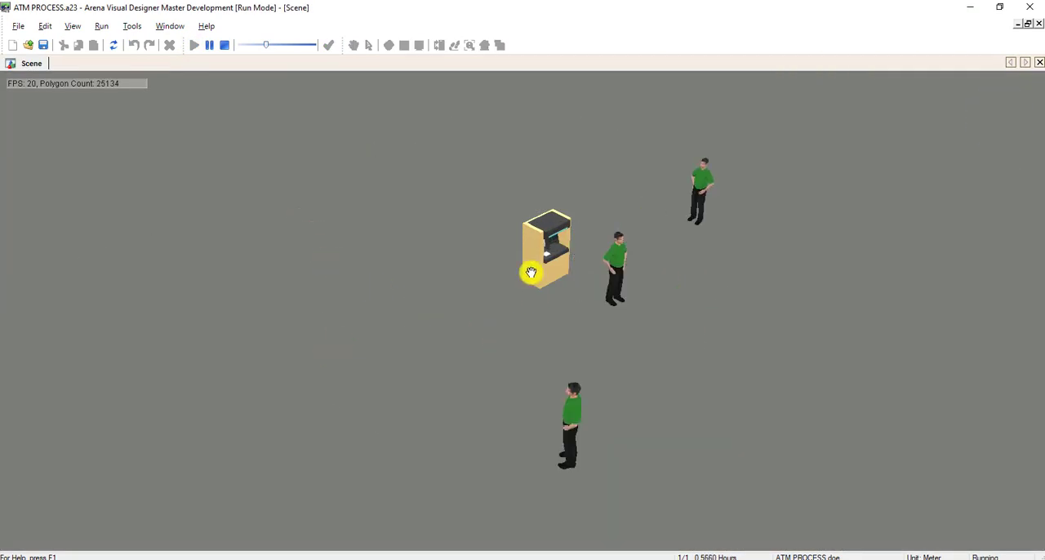
left_click_drag(264, 44, 242, 47)
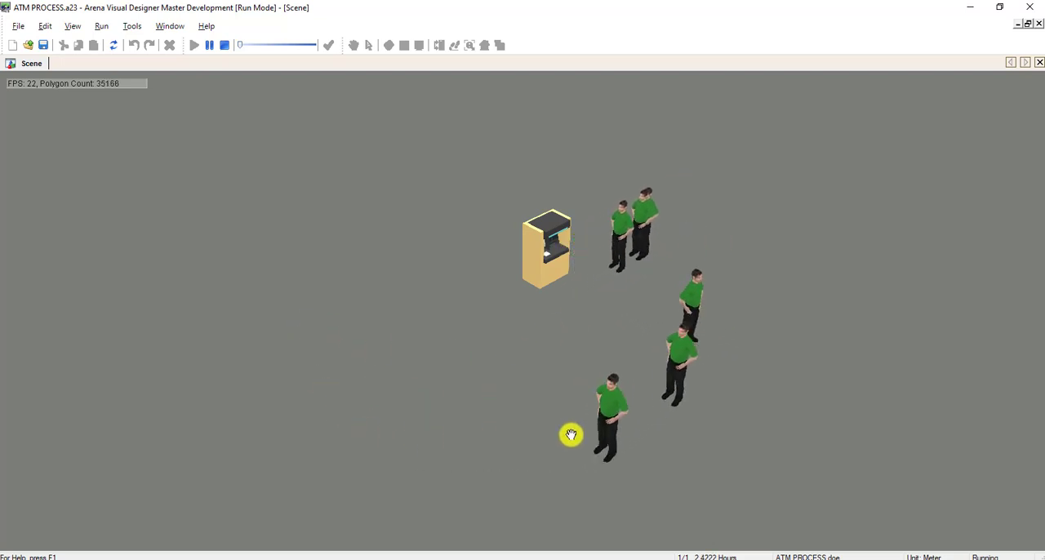
left_click(226, 46)
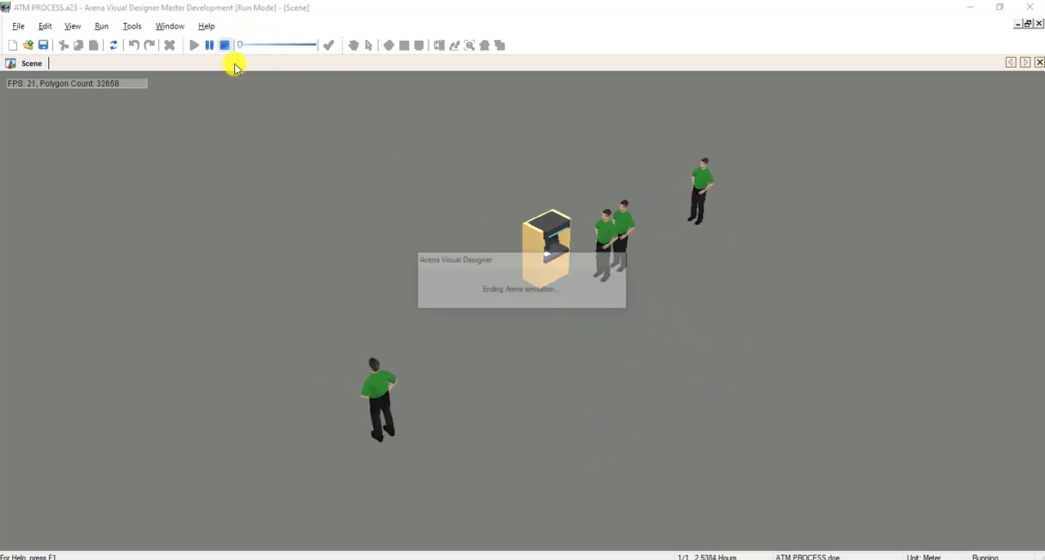
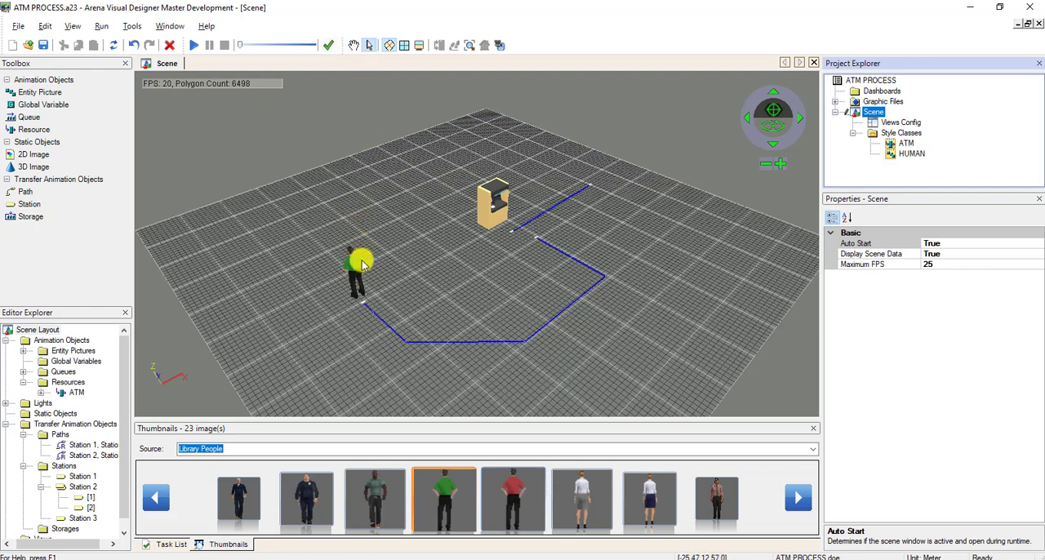
Open the human figure's style class and set the in Transfer image's offset rotation to 0, 0, 180.
double_click(357, 265)
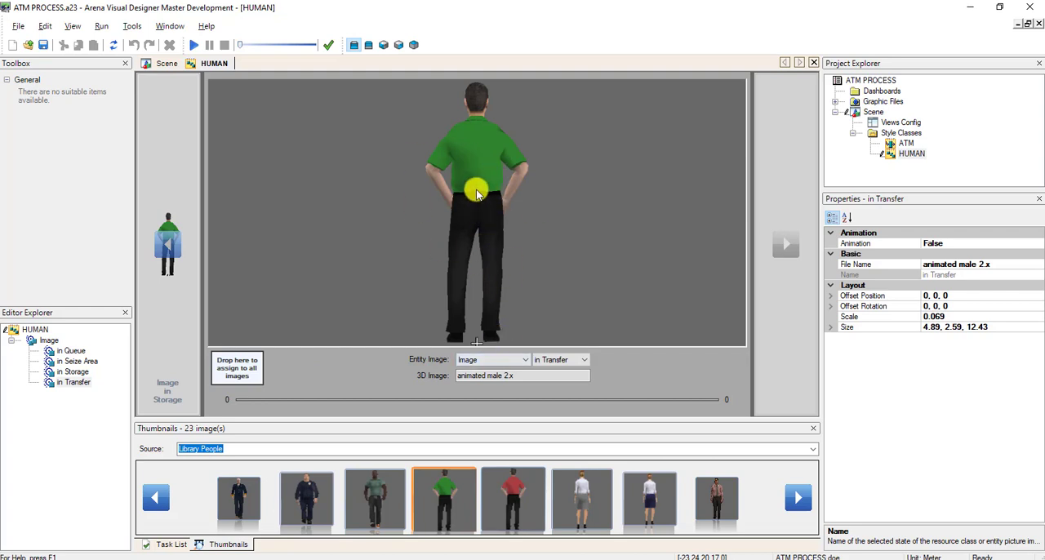
left_click(582, 362)
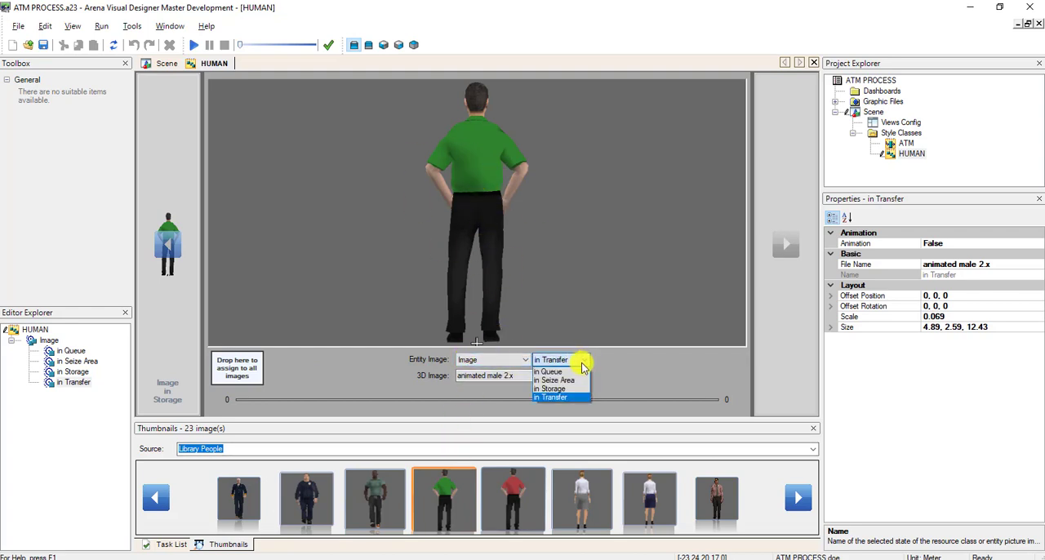
left_click(582, 364)
left_click(49, 340)
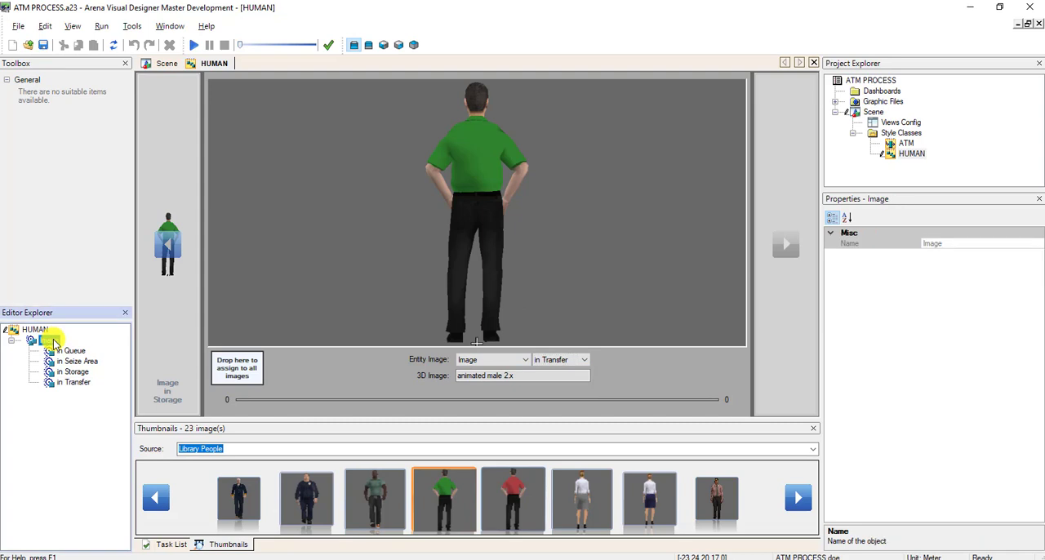
left_click(445, 216)
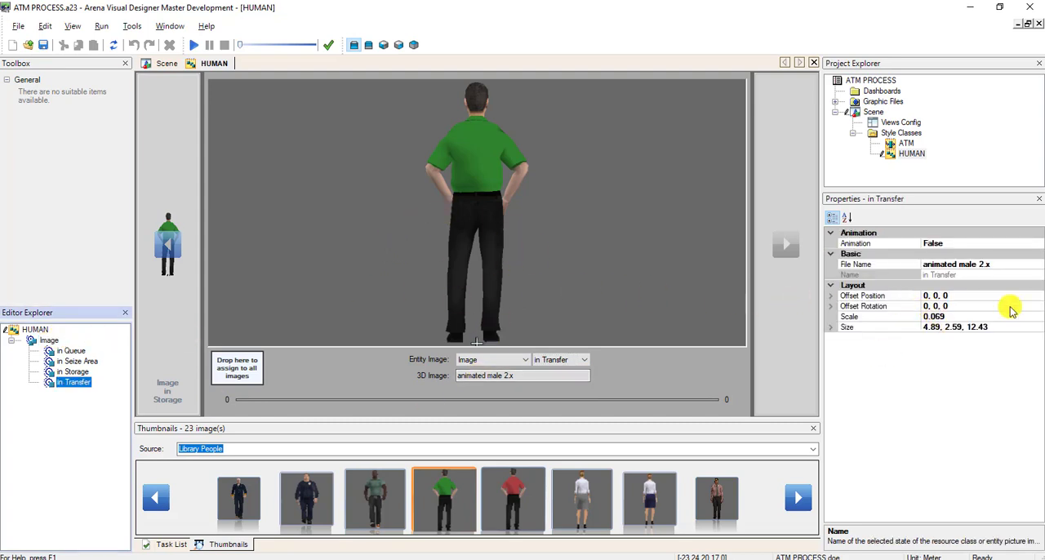
left_click(965, 307)
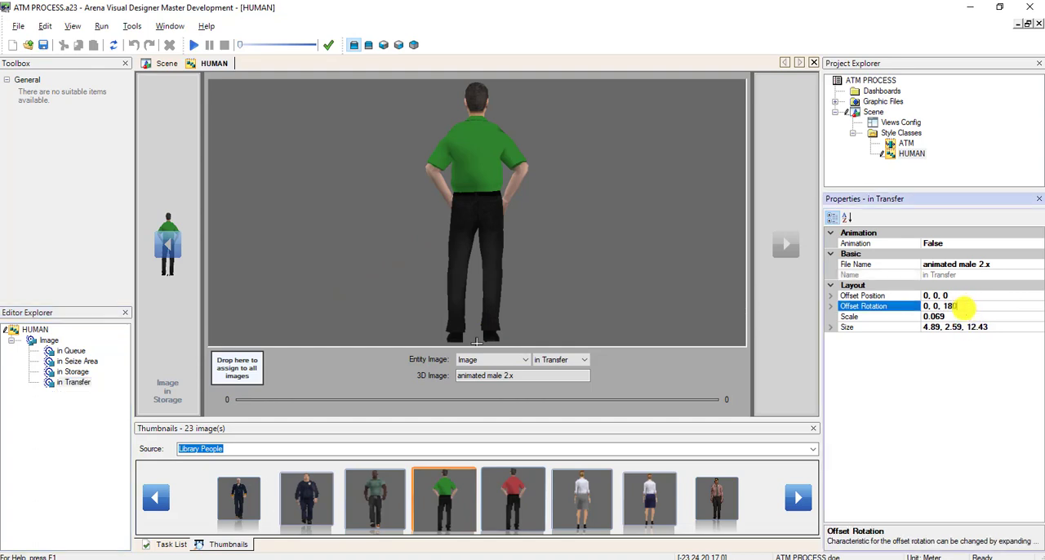
key("Return")
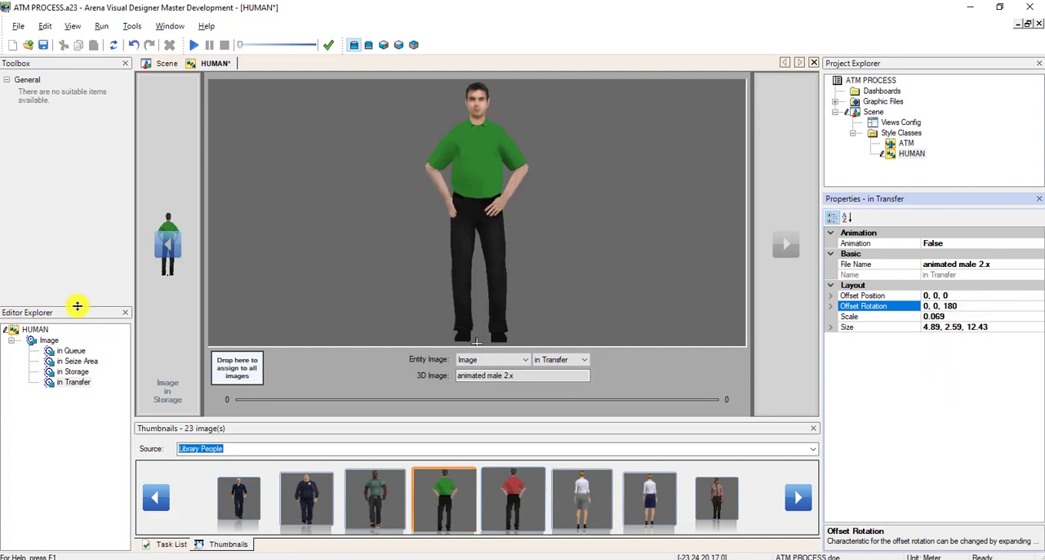
Look through the HUMAN image states and set the in Seize Area image's offset rotation to 0, 0, 180.
left_click(70, 350)
left_click(73, 362)
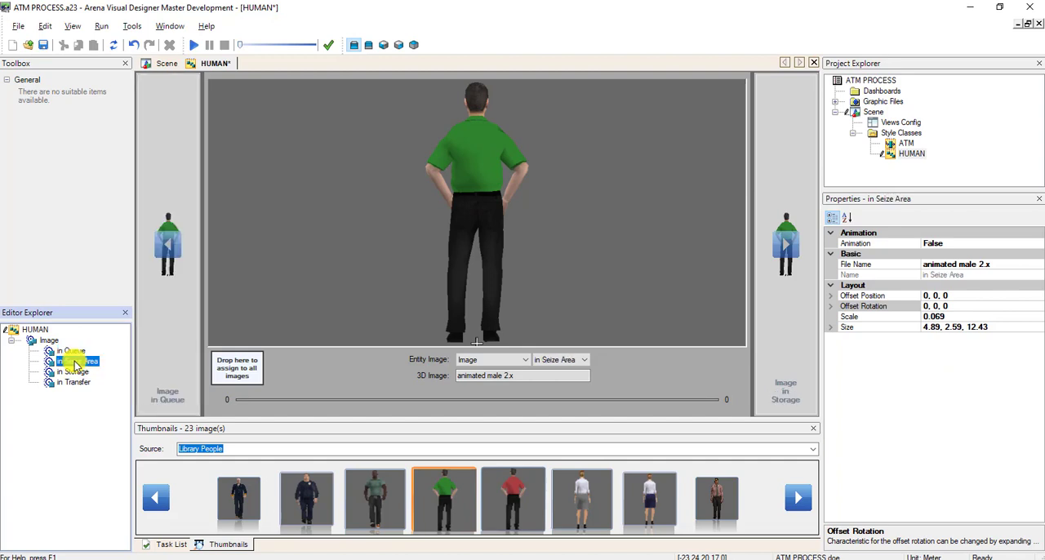
left_click(72, 371)
left_click(75, 383)
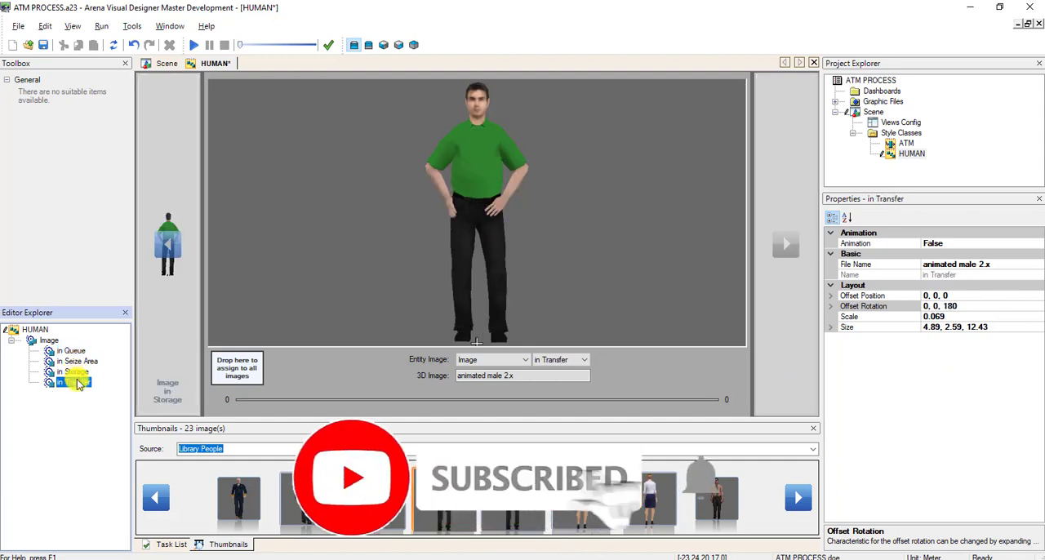
left_click(72, 371)
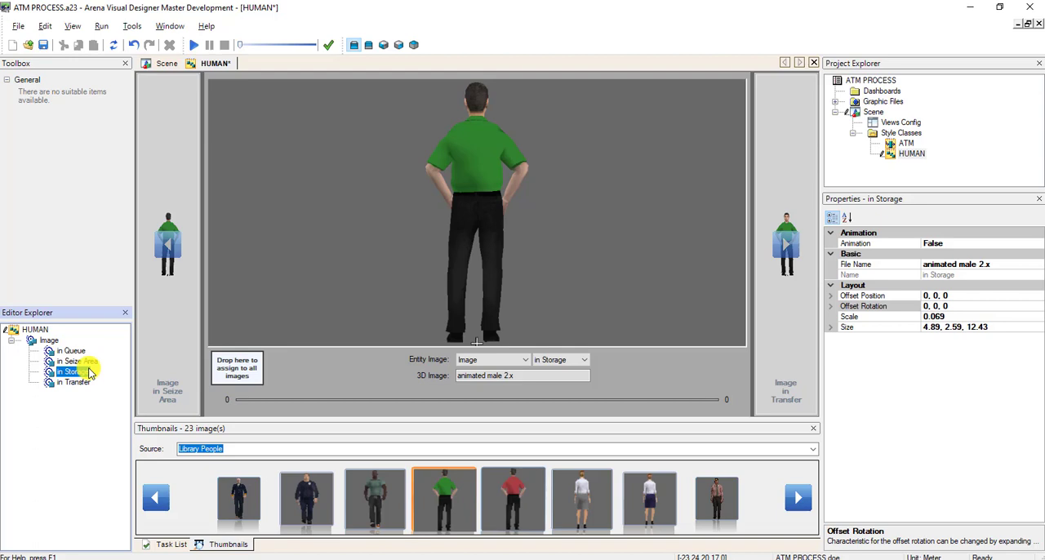
left_click(90, 362)
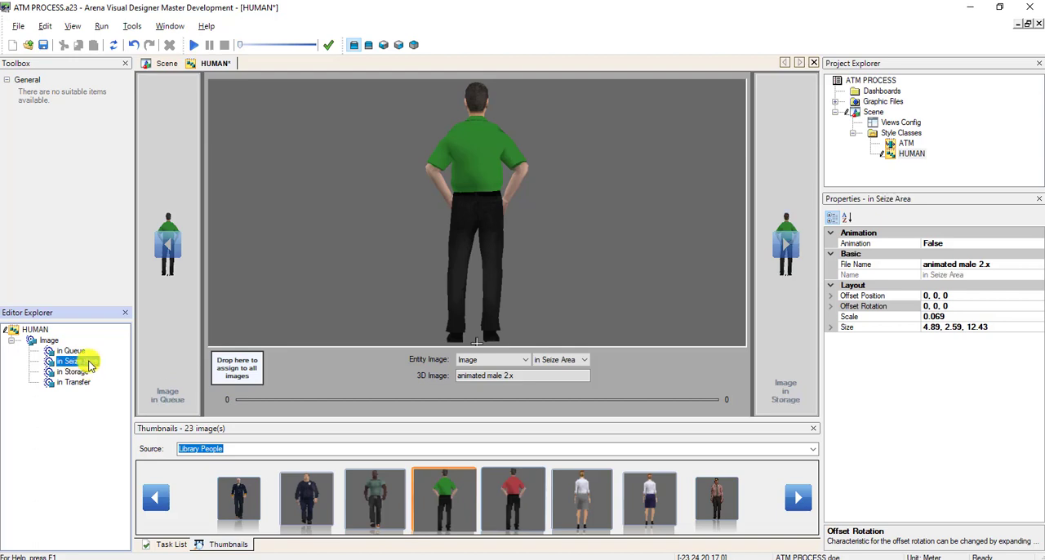
left_click(984, 307)
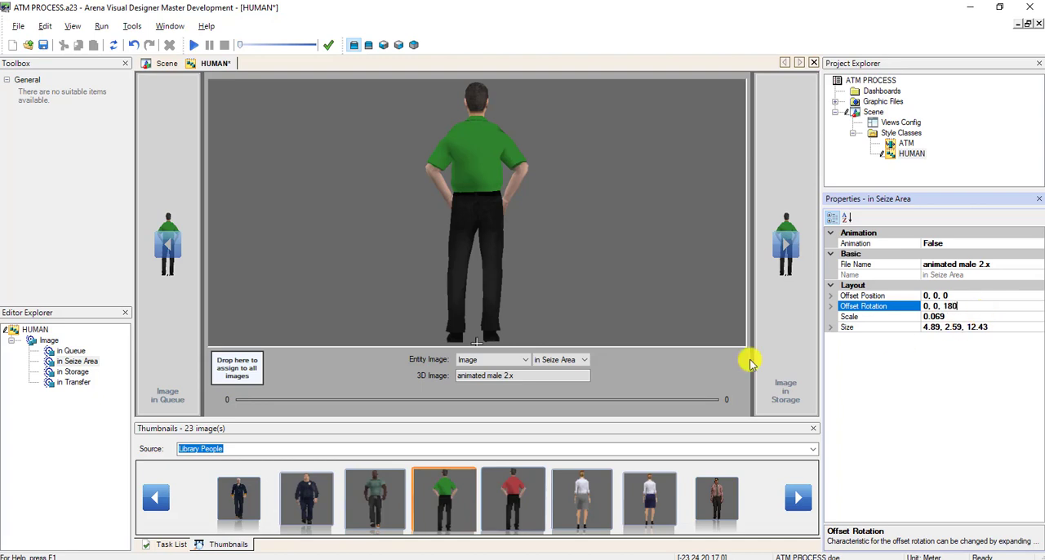
Set the in Queue image's offset rotation to 0, 0, 180.
left_click(71, 350)
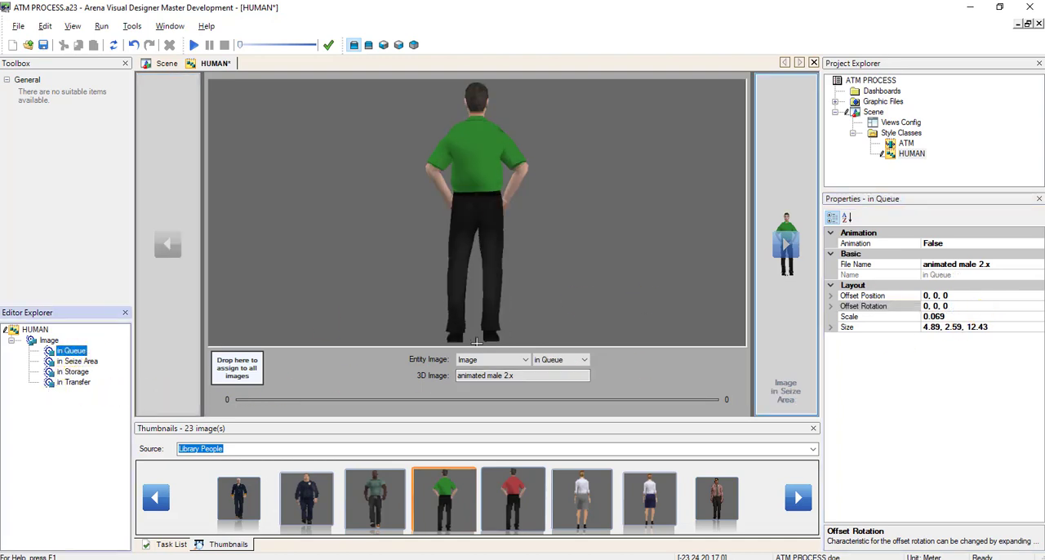
left_click(974, 306)
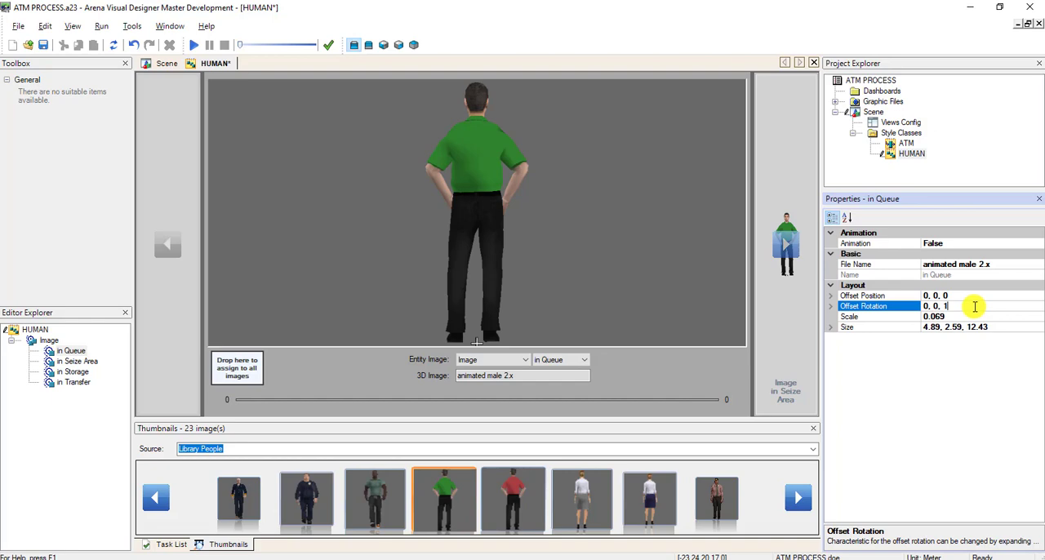
type("80")
key("Return")
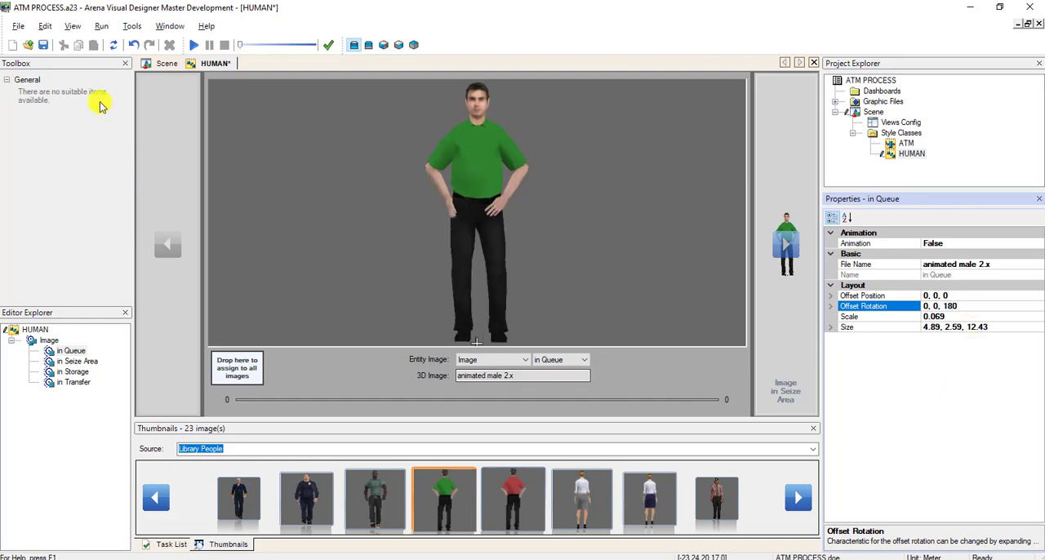
Save the HUMAN style class, then run the 3D simulation from the scene to check how the people face, and end the run.
left_click(43, 45)
left_click(165, 64)
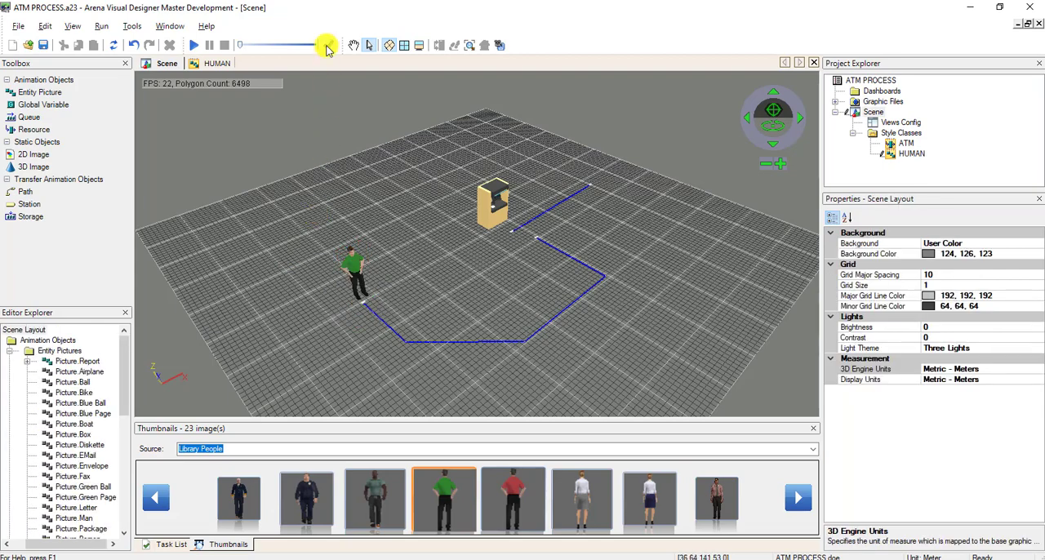
left_click(193, 45)
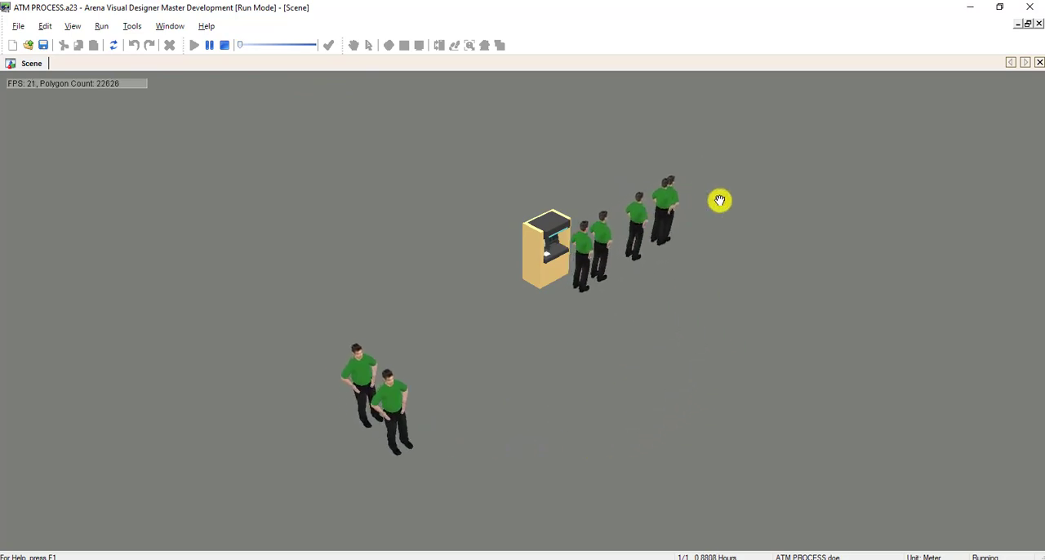
left_click(224, 46)
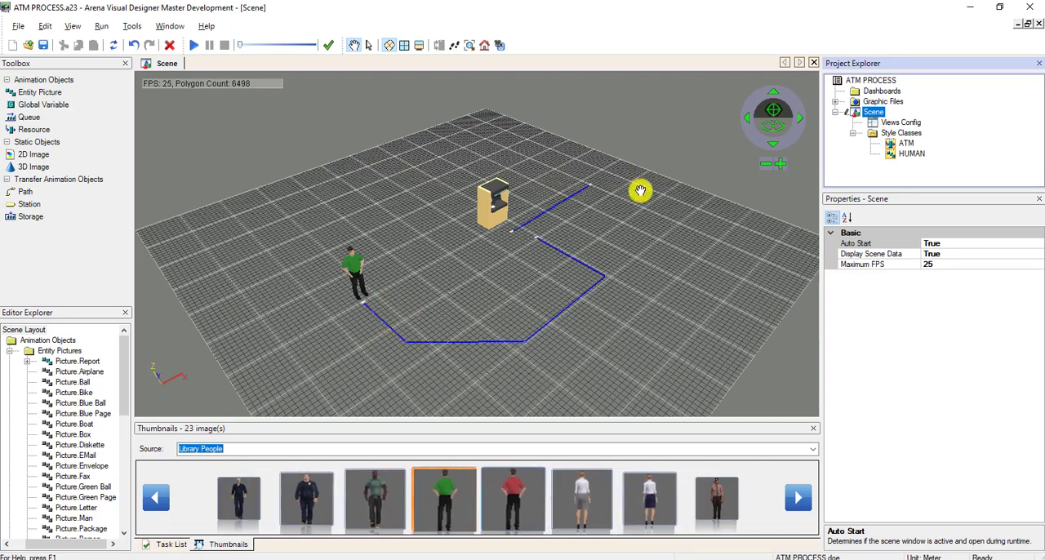
Reopen the HUMAN style class from the figure in the scene and check its image states, ending on in Transfer.
left_click_drag(500, 279, 483, 266)
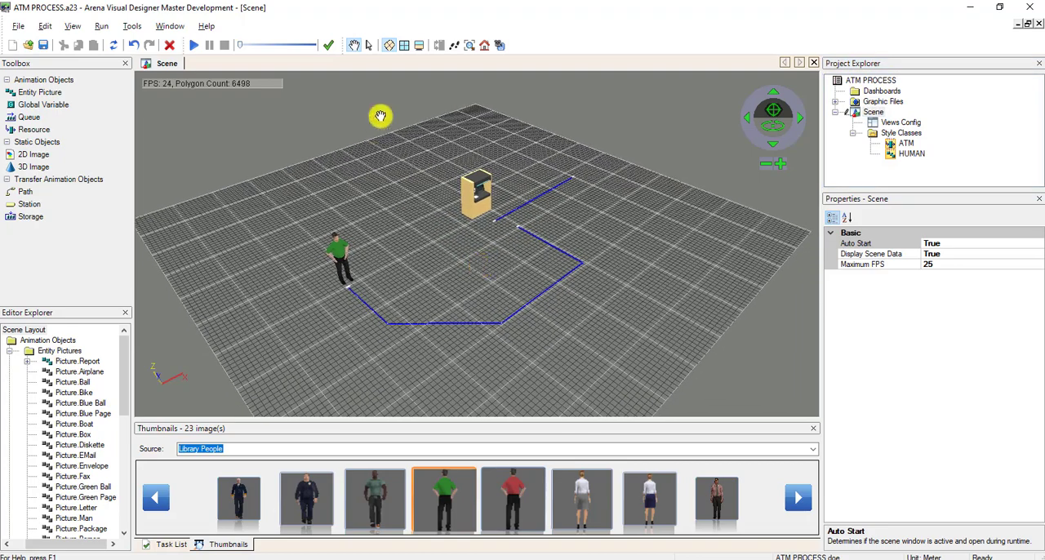
left_click(370, 47)
double_click(337, 249)
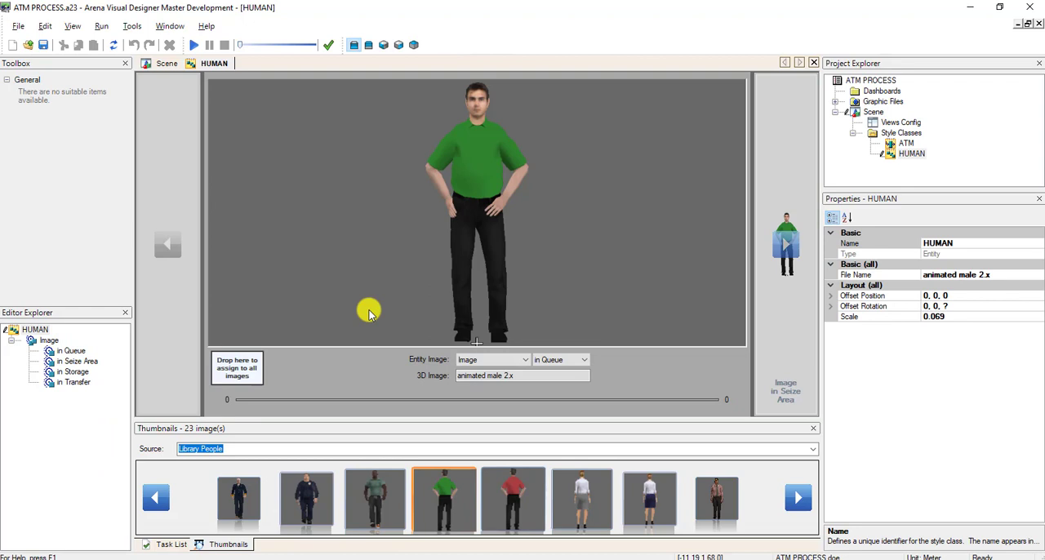
left_click(72, 351)
left_click(73, 372)
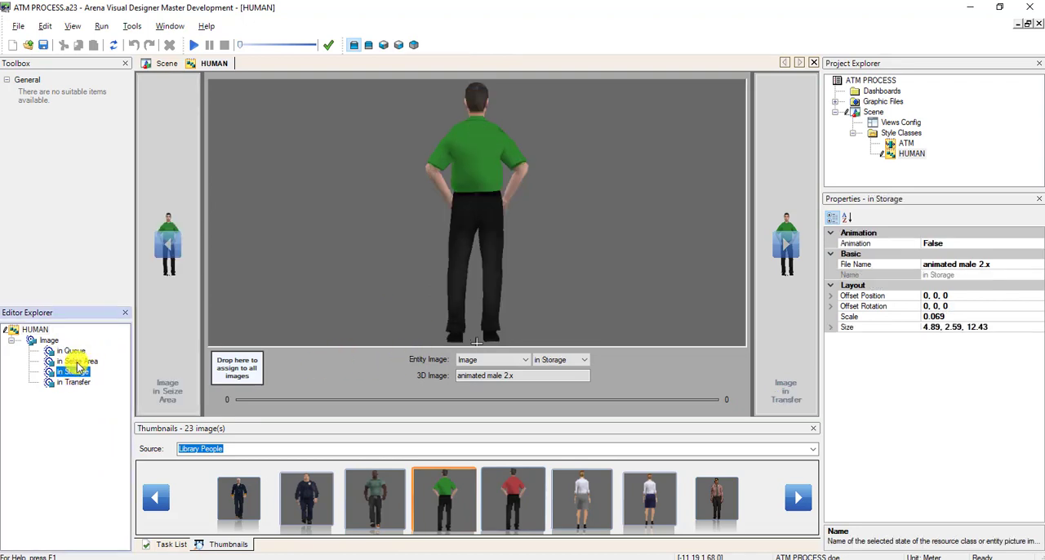
left_click(78, 361)
left_click(78, 383)
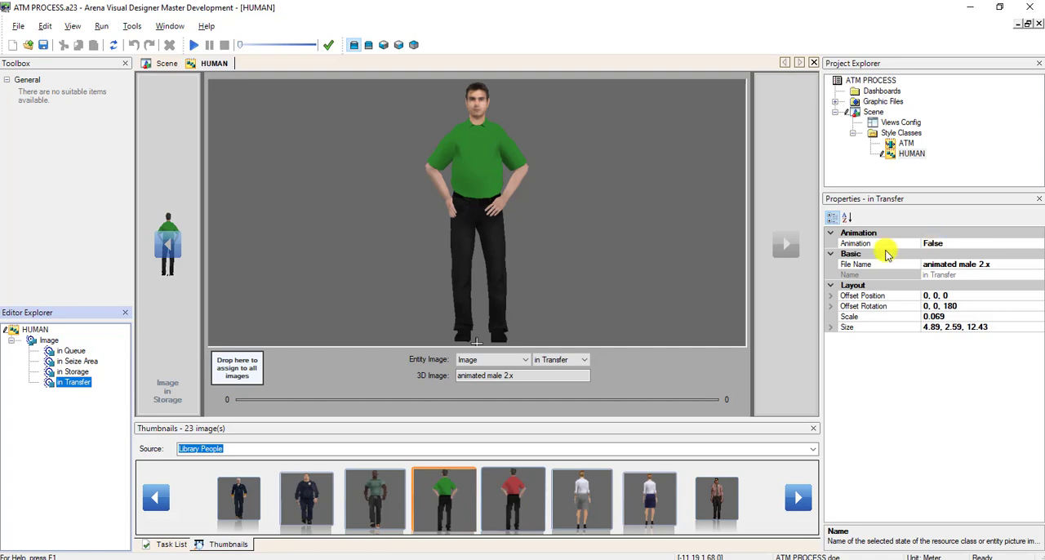
Enable animation for the in Transfer image and set its frame range from 61 to 92.
left_click(958, 244)
left_click(1034, 244)
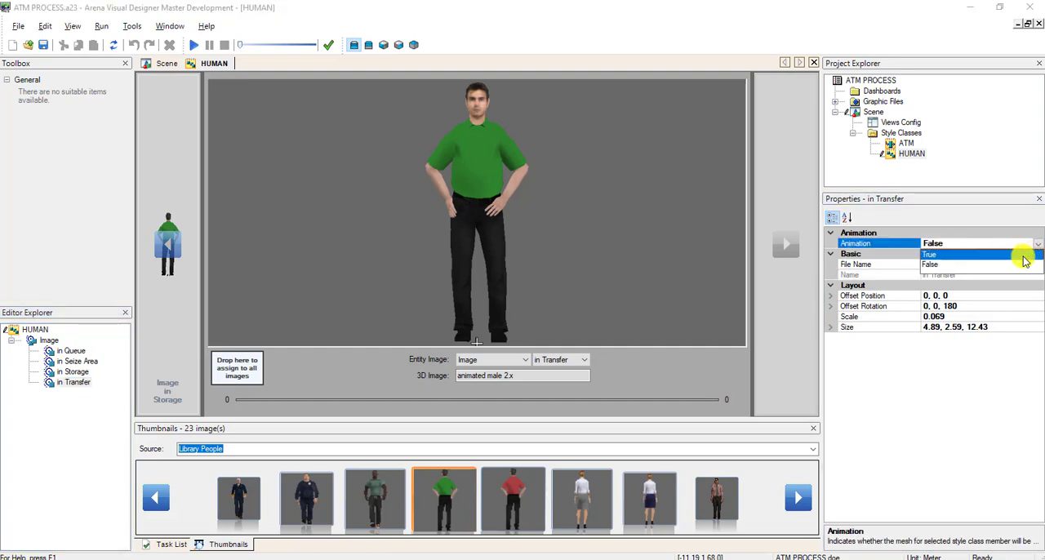
left_click(1021, 253)
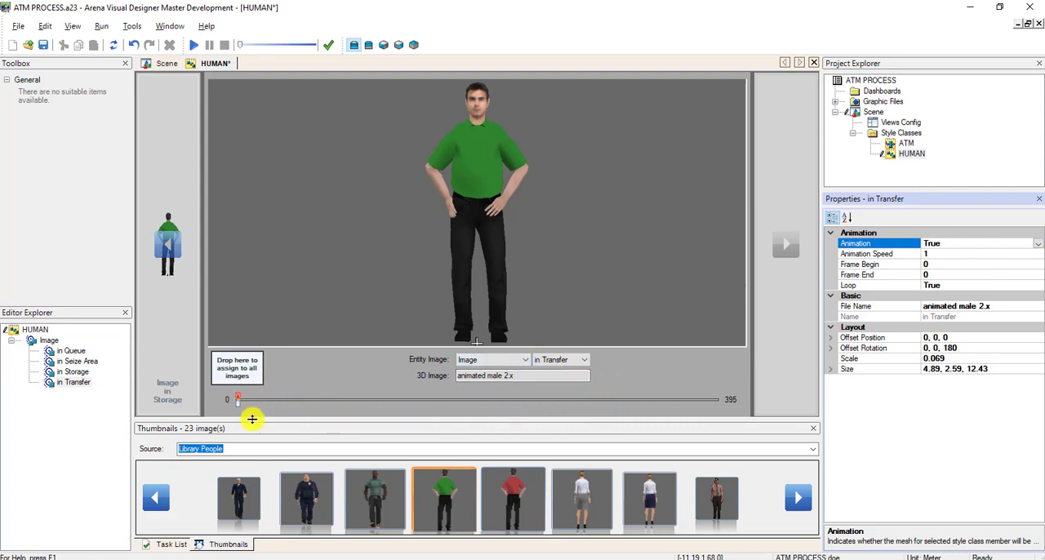
left_click_drag(245, 406, 349, 407)
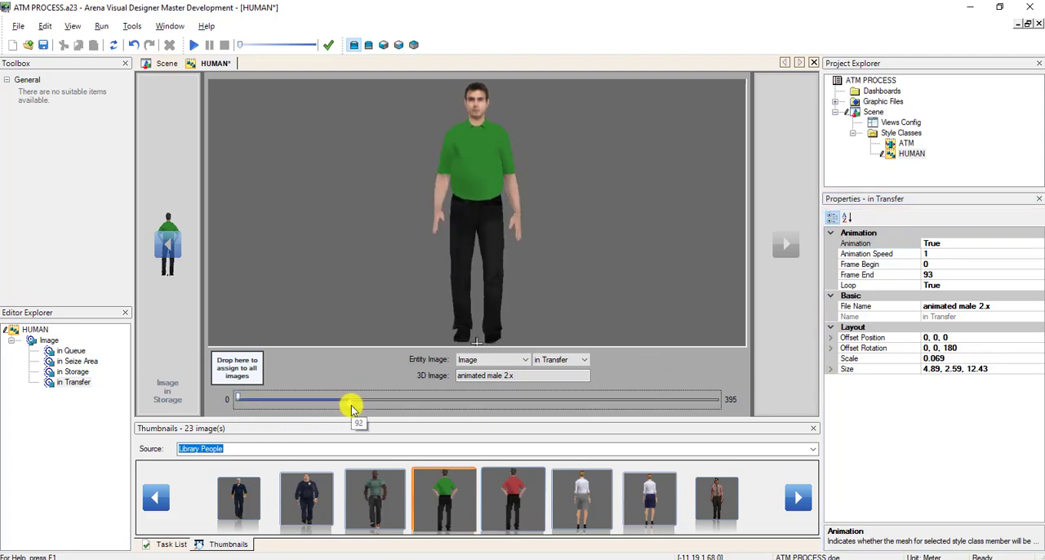
left_click_drag(239, 400, 311, 400)
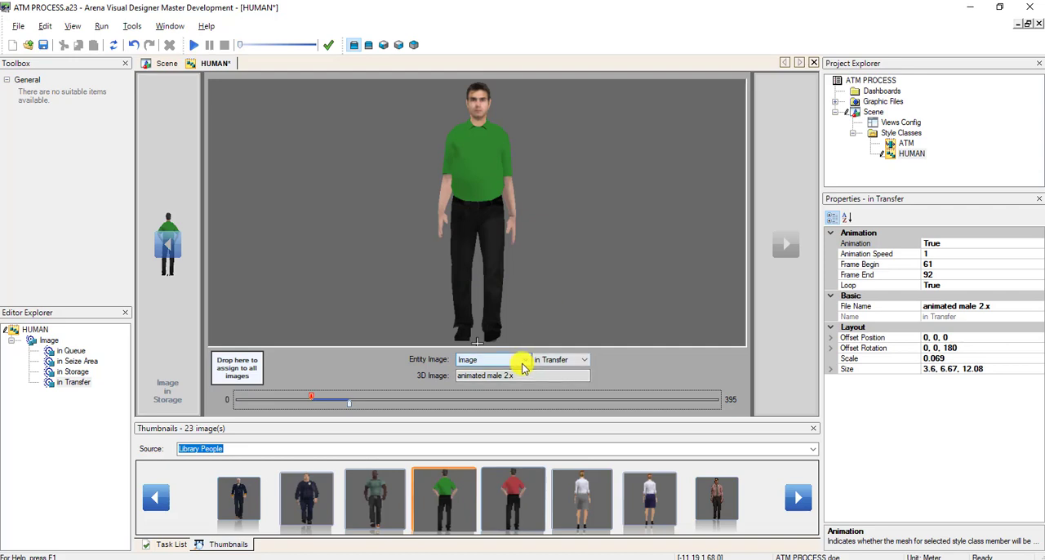
Save the style class, then enable animation for the in Seize Area image with a frame range from 255 to 261.
left_click(78, 361)
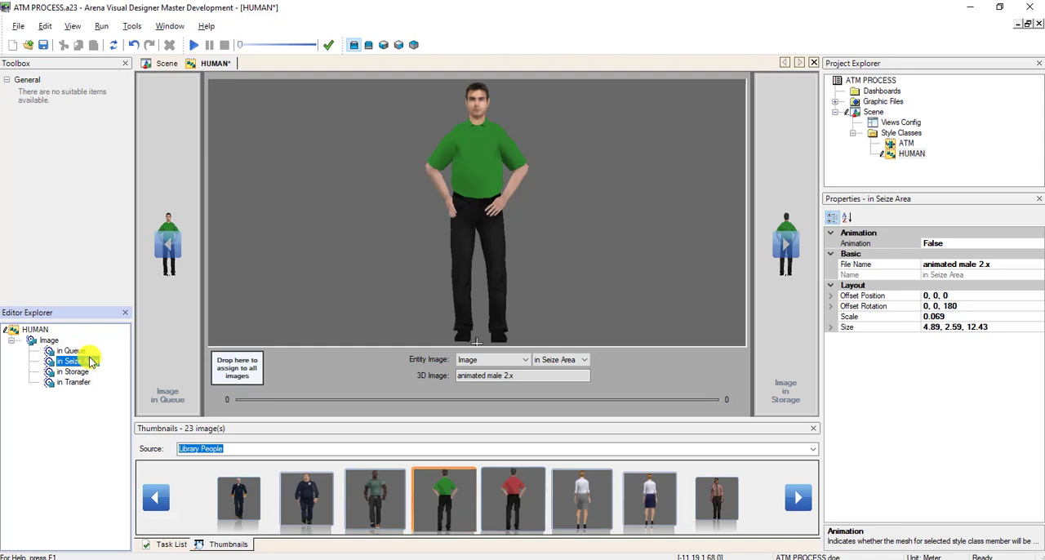
left_click(43, 44)
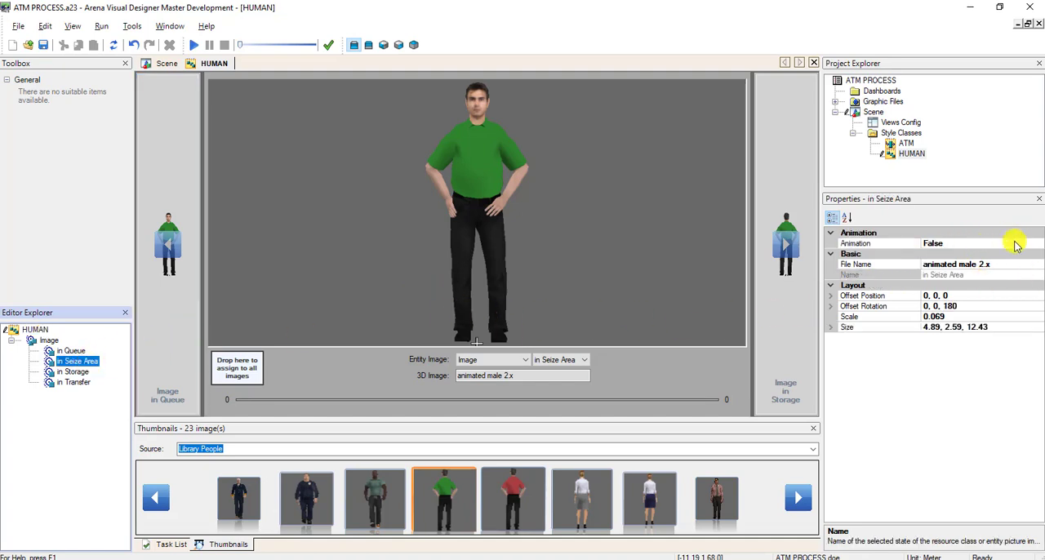
left_click(1017, 244)
left_click(1037, 243)
left_click(1017, 259)
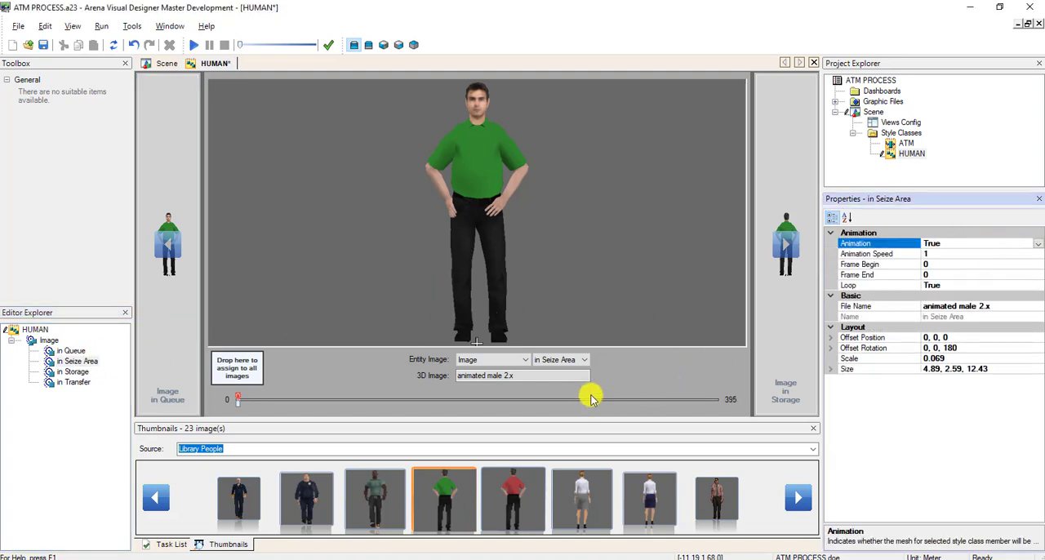
left_click_drag(239, 401, 552, 401)
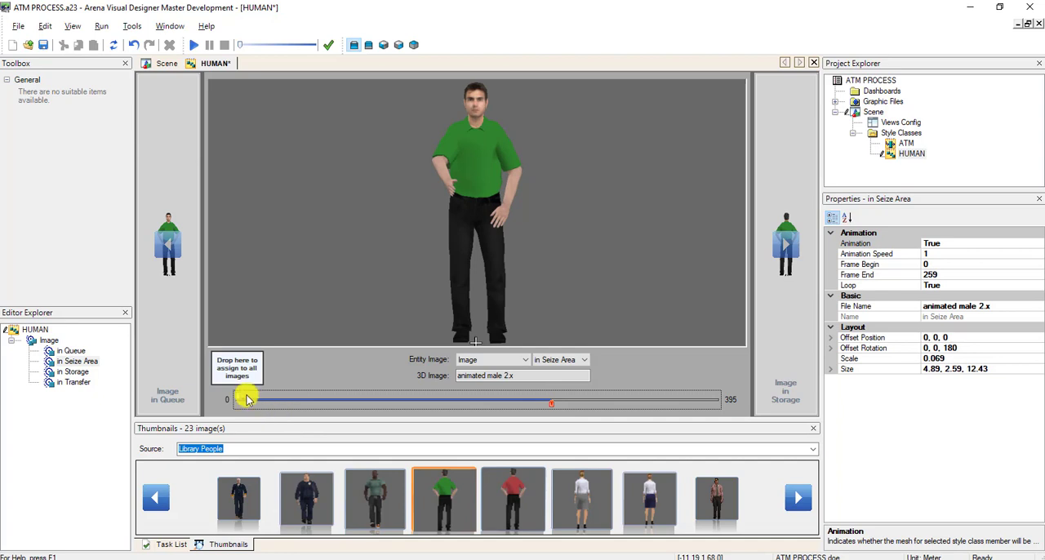
left_click_drag(238, 397, 542, 397)
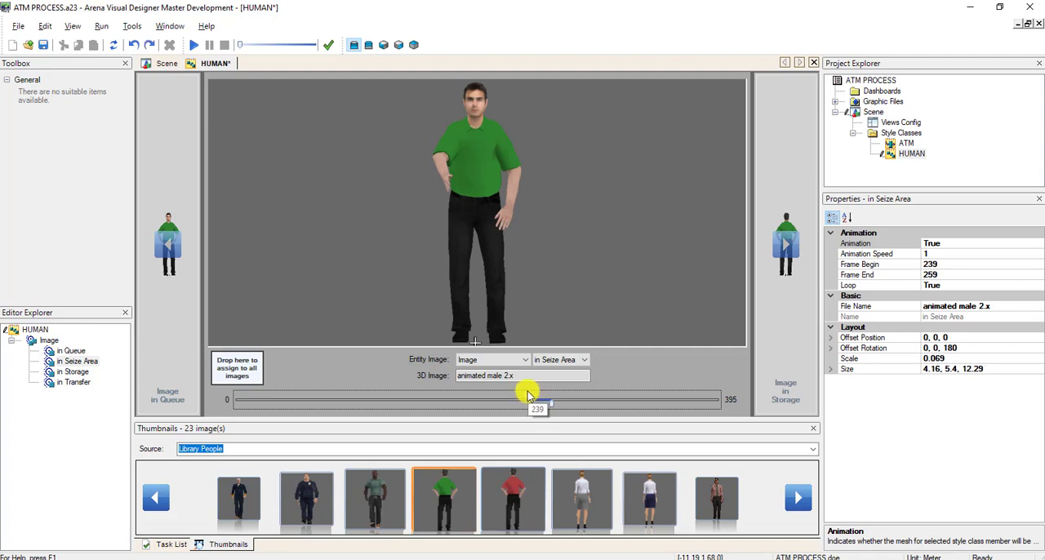
left_click_drag(527, 395, 551, 395)
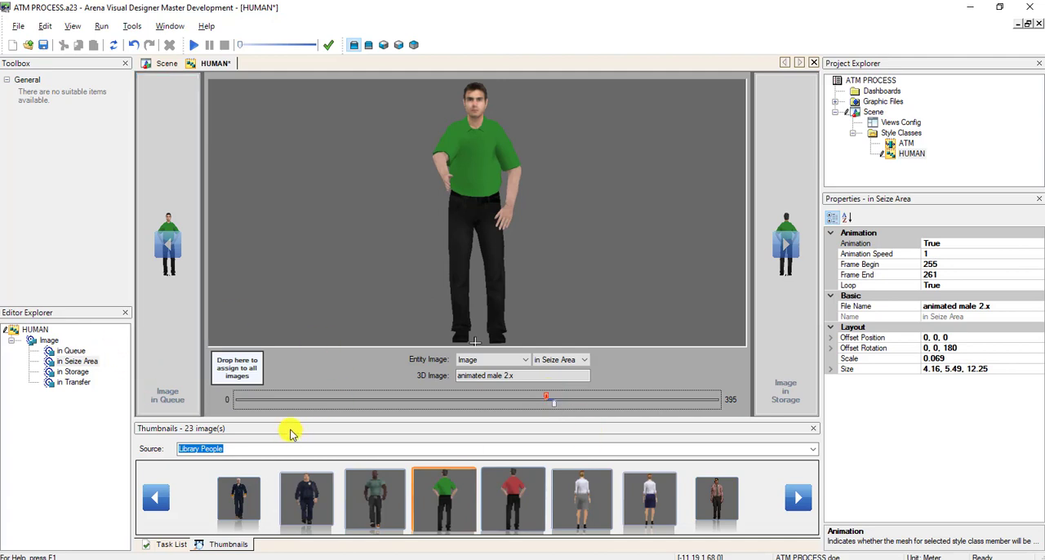
Enable animation for the in Queue image and set its frame range from 78 to 81.
left_click(77, 351)
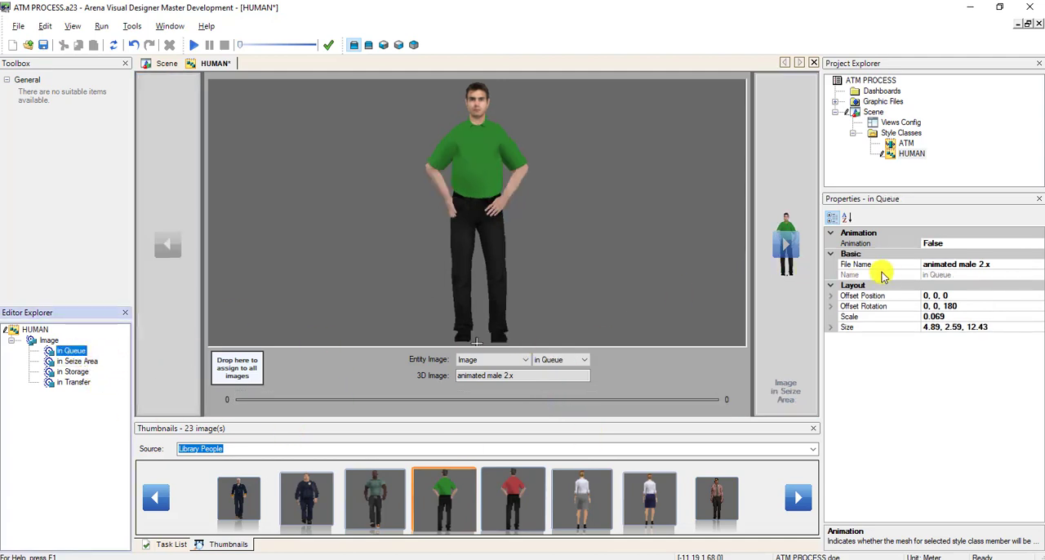
left_click(1006, 245)
left_click(1016, 248)
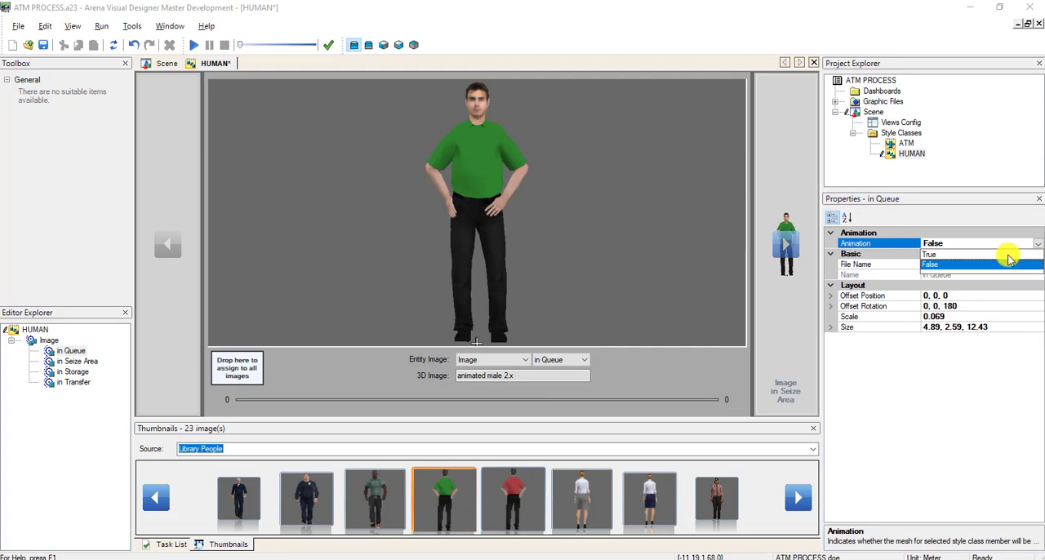
left_click(1010, 261)
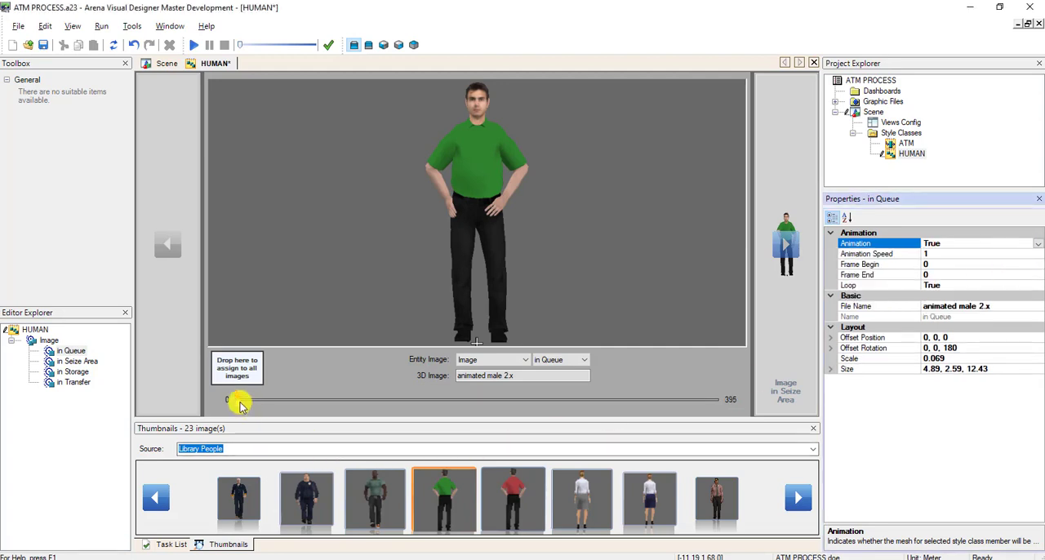
mouse_move(239, 404)
left_mouse_down()
mouse_move(348, 406)
mouse_move(338, 406)
left_mouse_up()
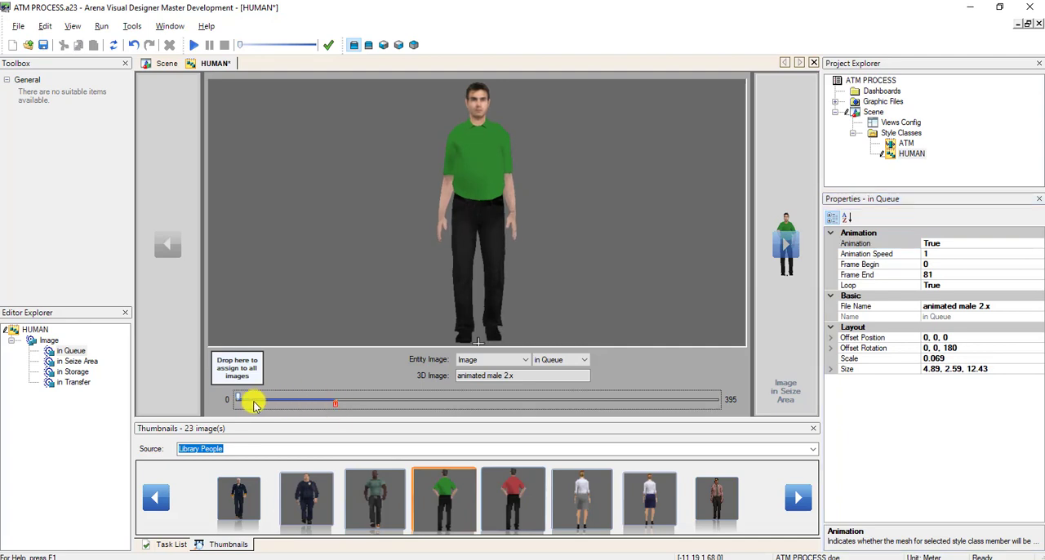
left_click_drag(239, 398, 329, 400)
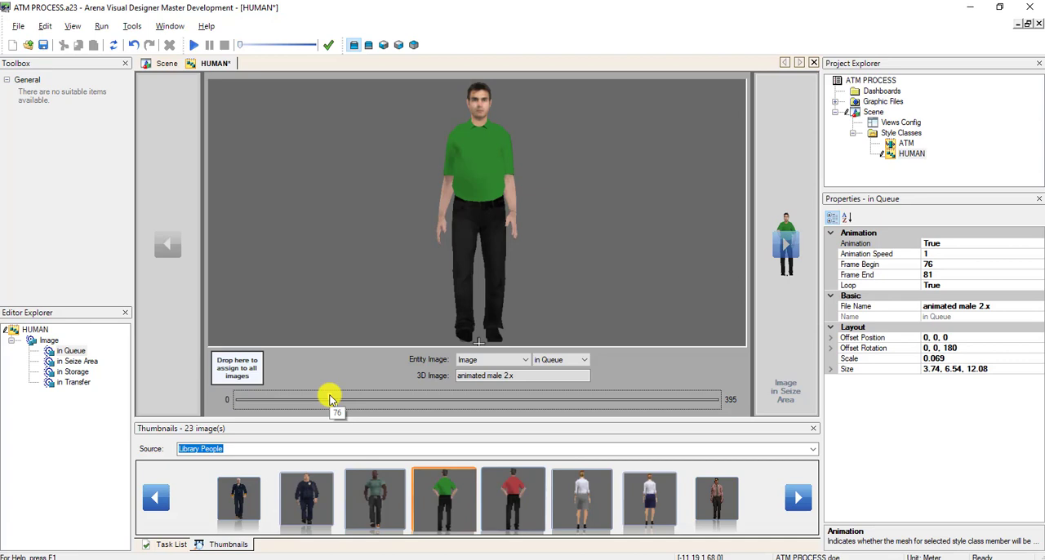
left_click_drag(331, 400, 335, 400)
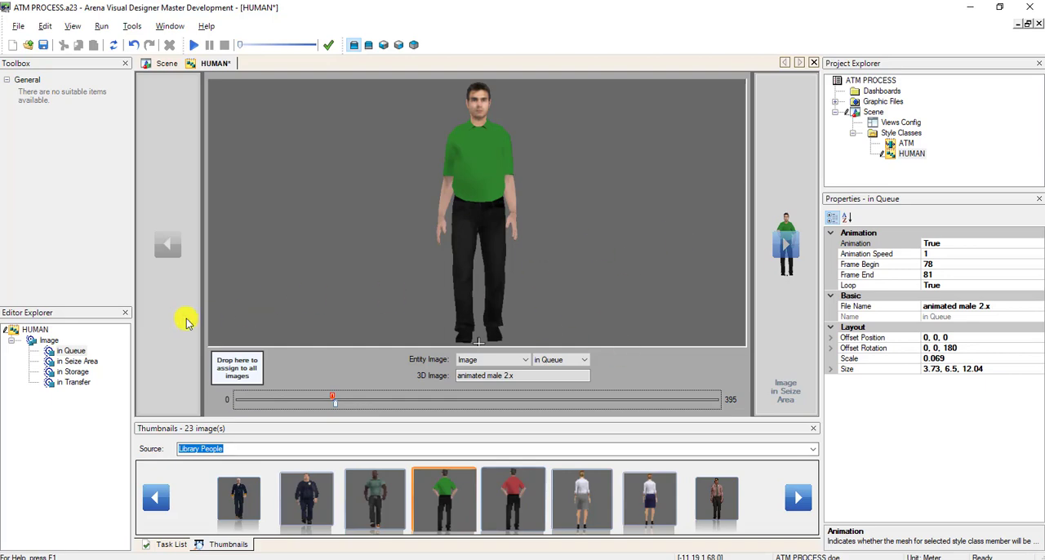
Save the HUMAN style class, then run the 3D simulation from the scene to check the figures' animation, and end the run.
left_click(44, 47)
left_click(165, 64)
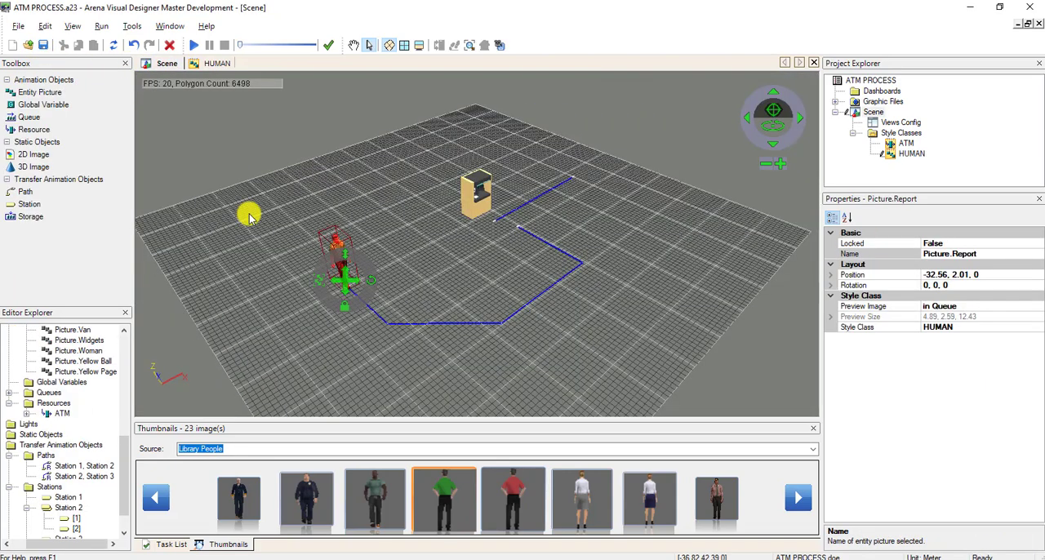
left_click(249, 210)
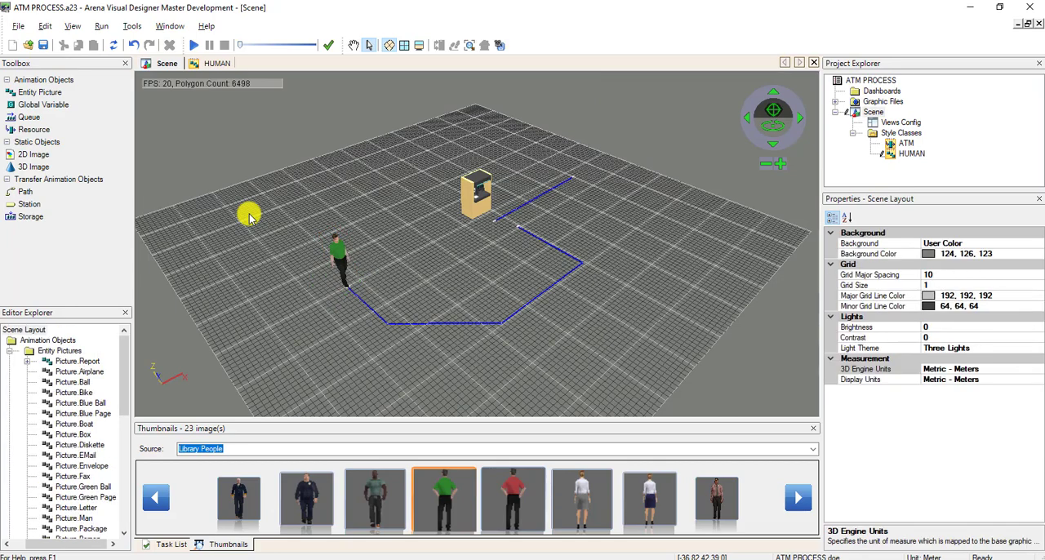
left_click(195, 47)
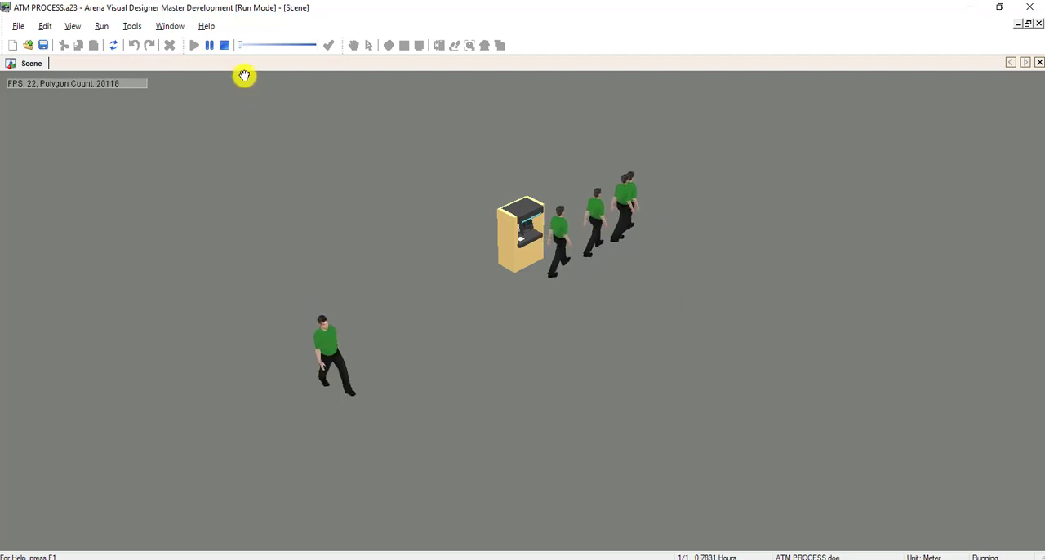
left_click(225, 45)
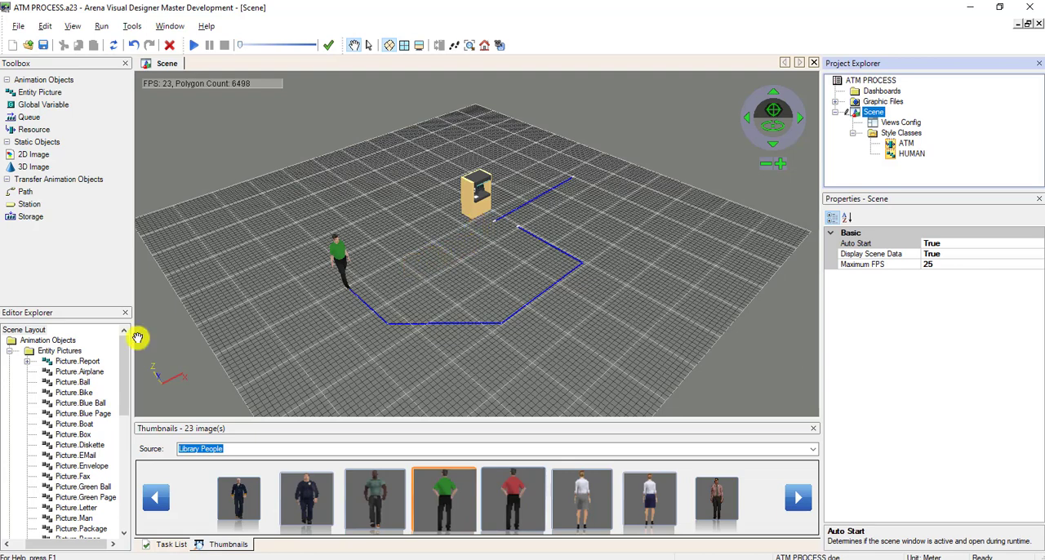
Select the ATM resource in the scene and set its Seize Area property to True.
left_click(12, 351)
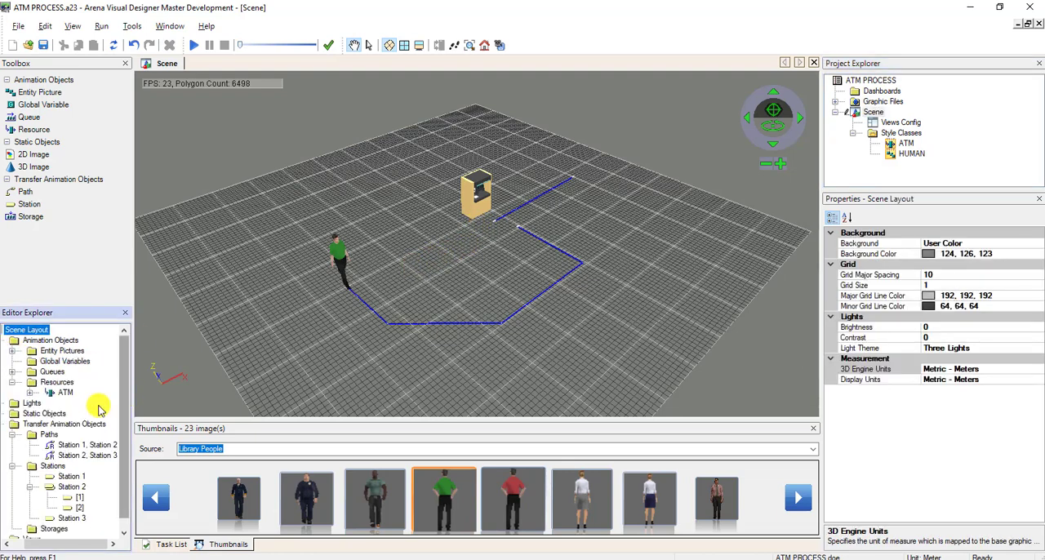
left_click(368, 45)
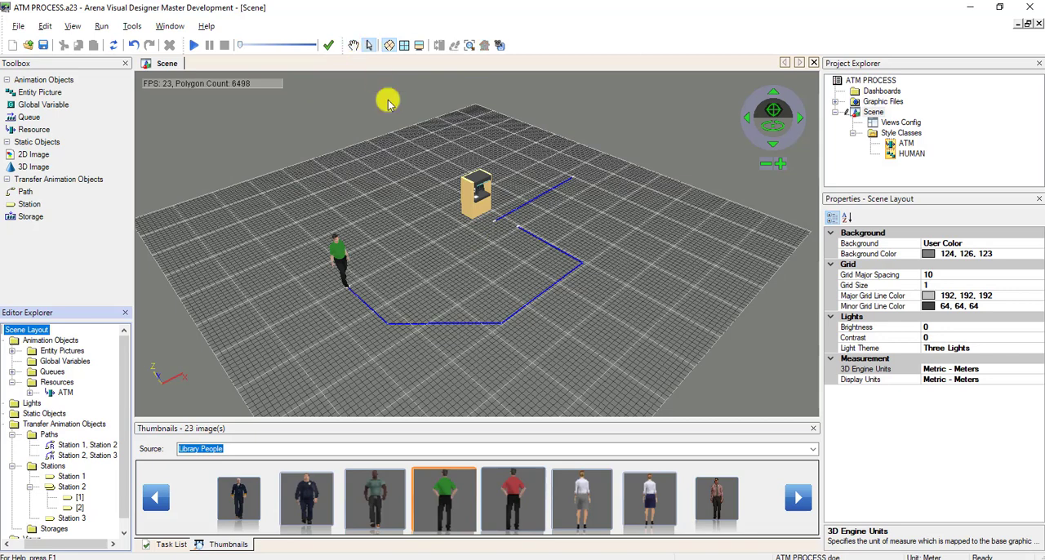
left_click(472, 187)
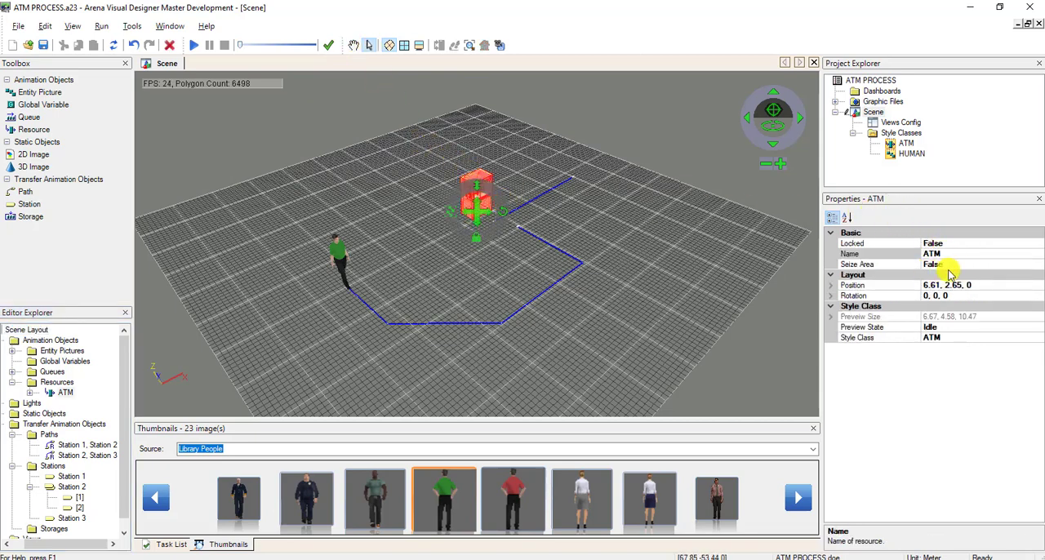
left_click(1011, 265)
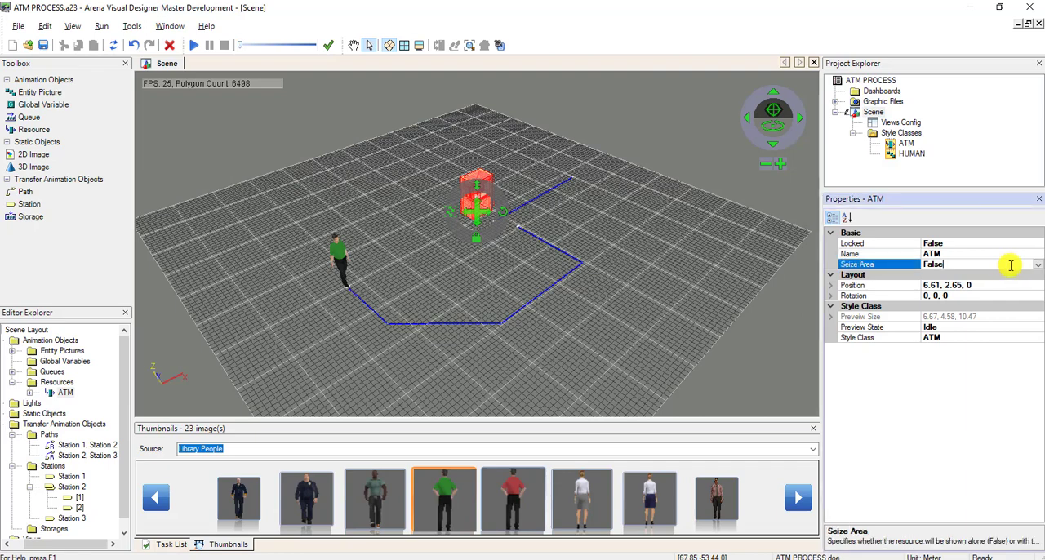
left_click(1037, 266)
left_click(1012, 277)
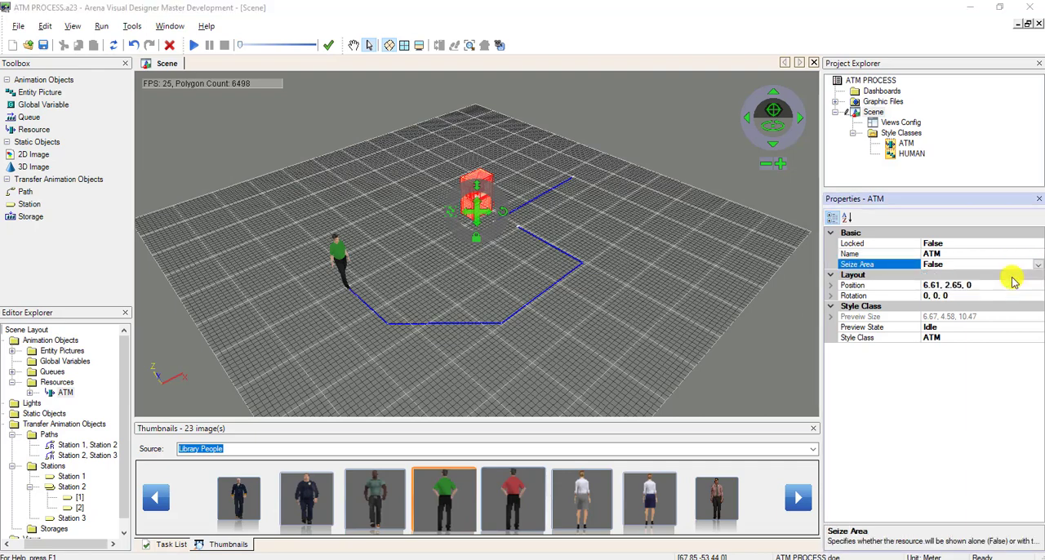
left_click(600, 272)
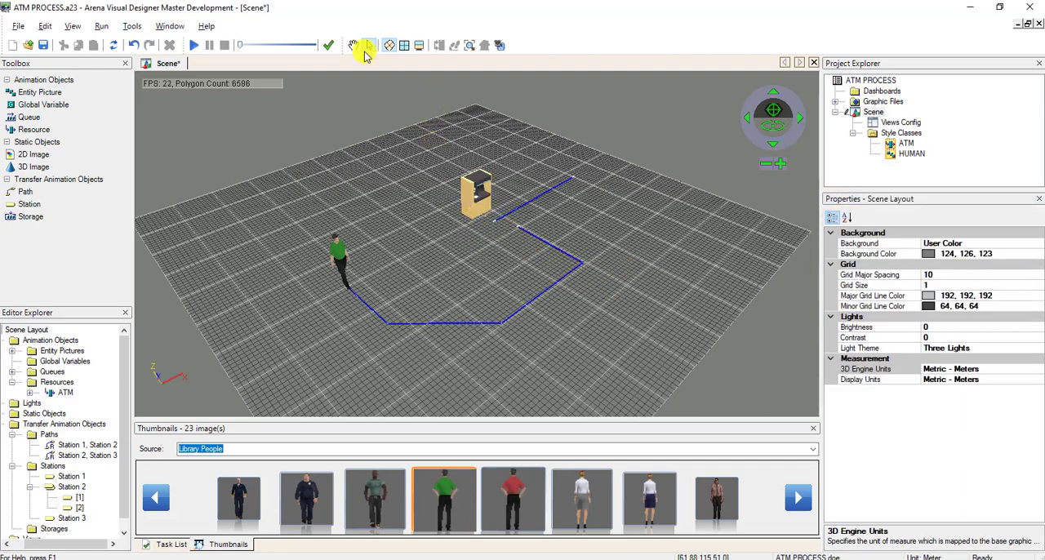
Run the simulation to examine where a figure stands while using the ATM, and end the run.
scroll(483, 218, "down", 2)
scroll(479, 215, "up", 9)
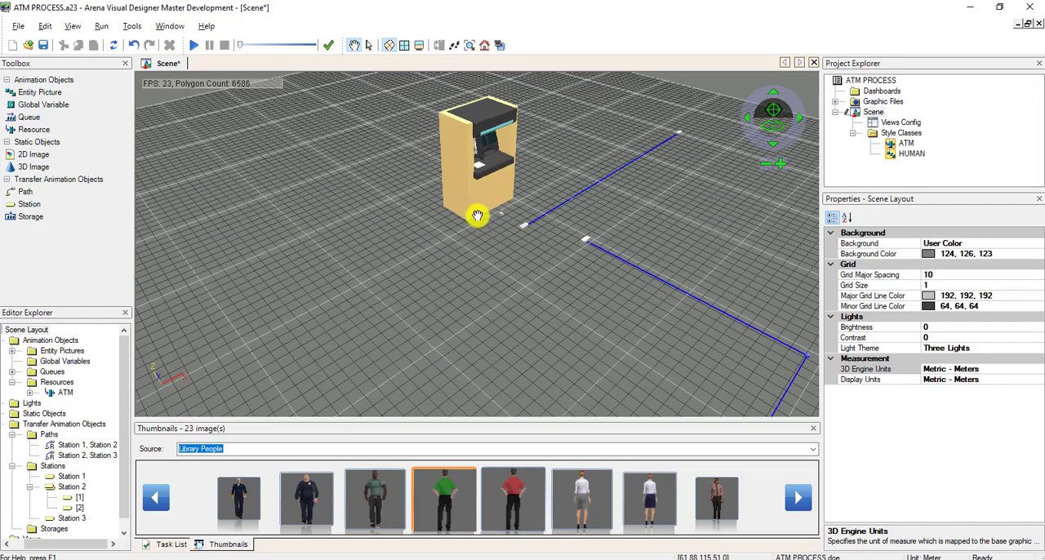
scroll(493, 225, "up", 2)
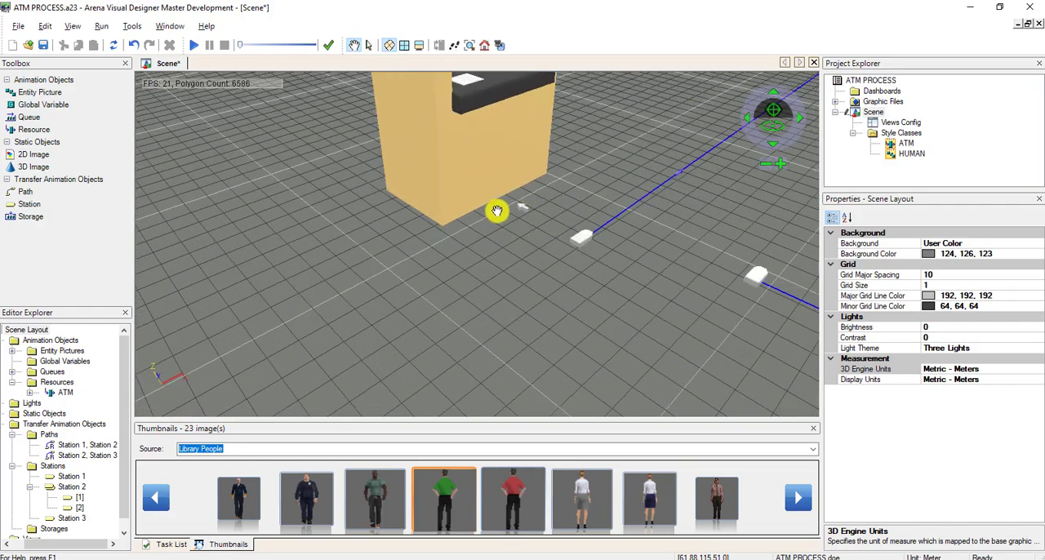
scroll(528, 220, "down", 5)
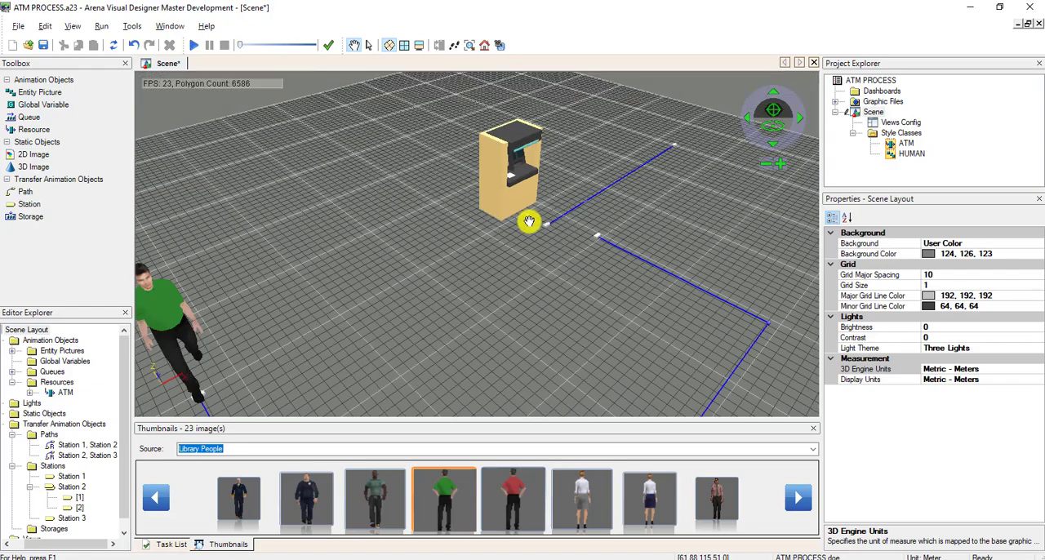
left_click_drag(484, 261, 524, 269)
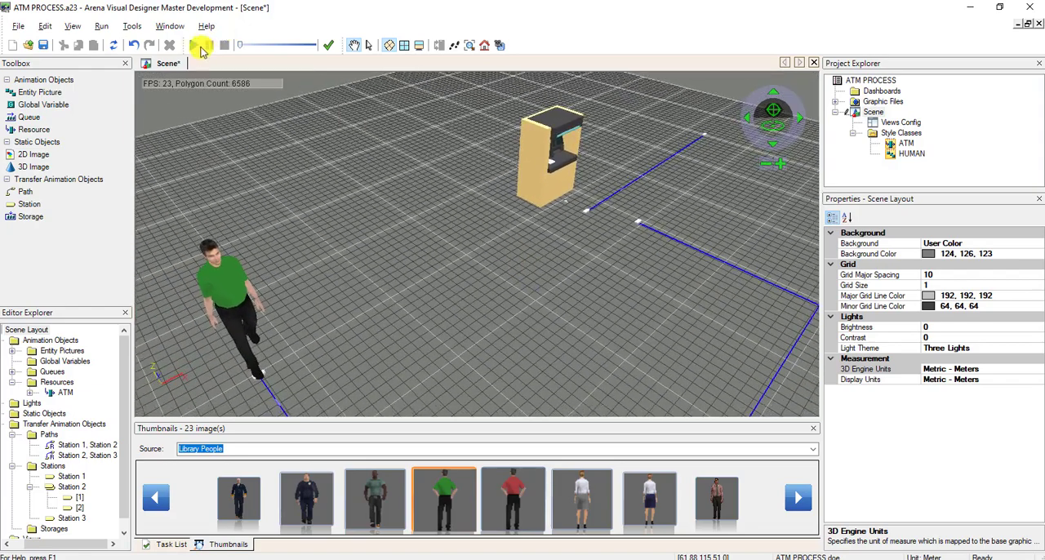
left_click(199, 46)
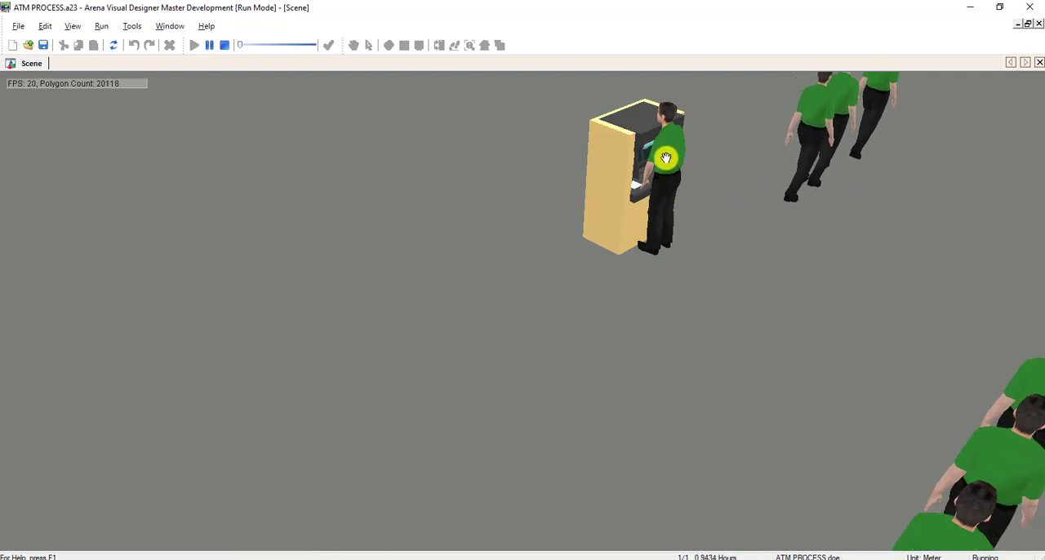
left_click(224, 45)
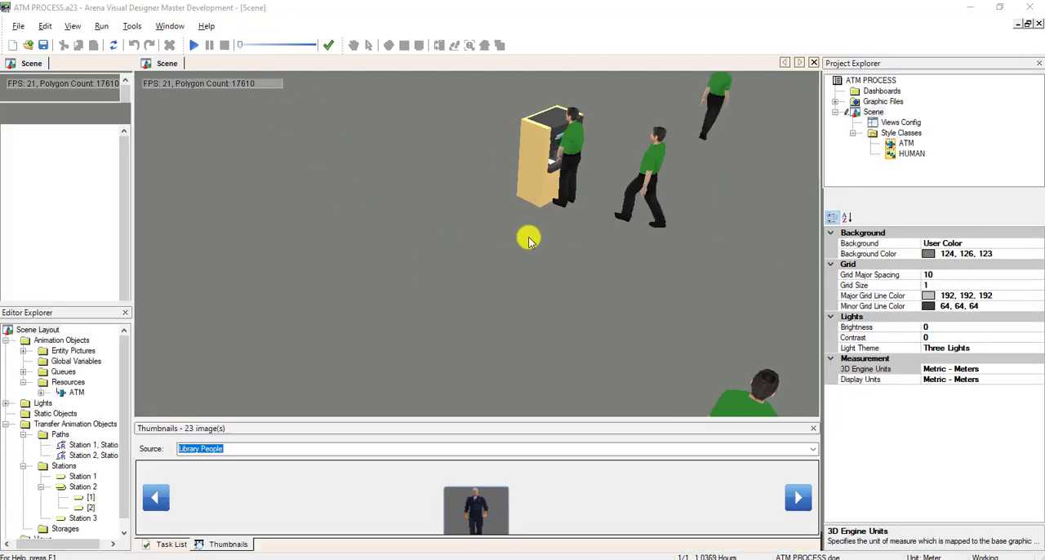
Move the ATM back to about 6.7, 5.31, 0 and shift its seize area point farther out in front of it.
left_click(369, 45)
left_click(555, 186)
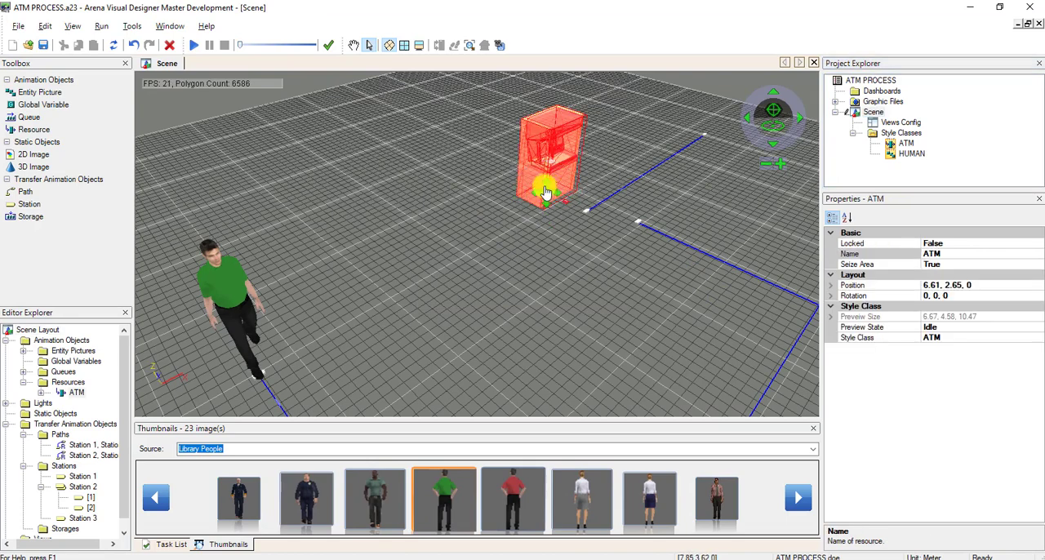
left_click_drag(546, 192, 535, 186)
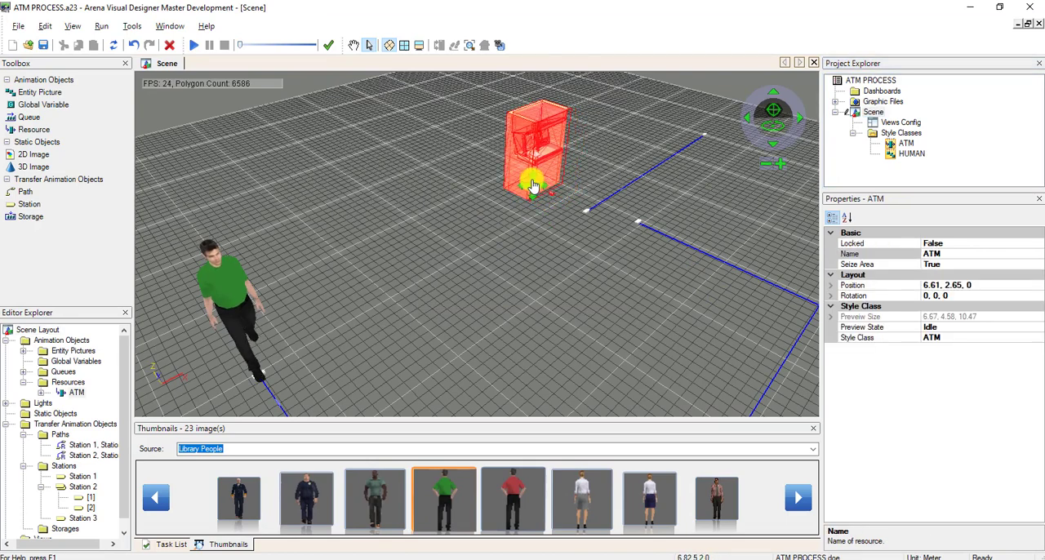
left_click_drag(532, 186, 531, 186)
left_click(557, 252)
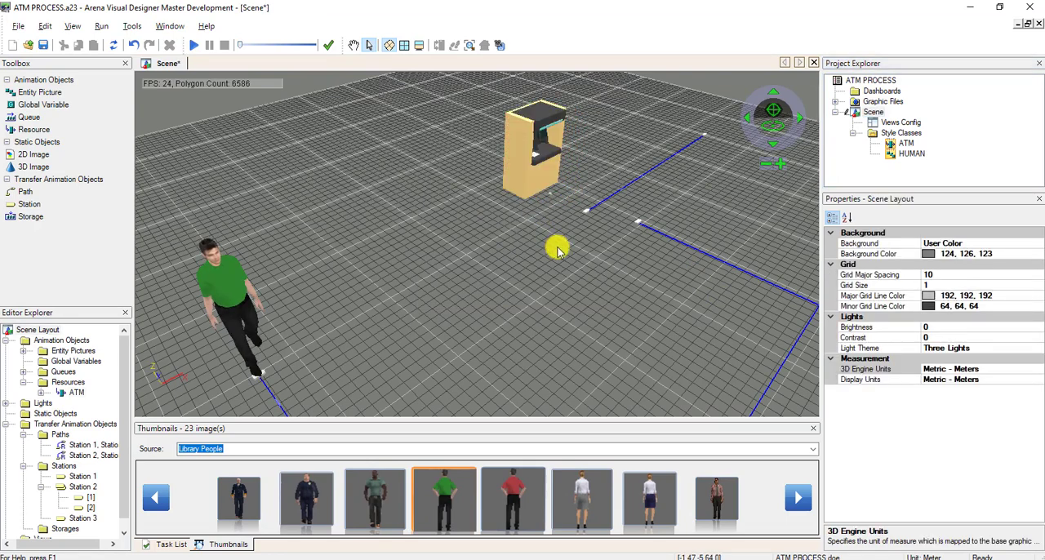
left_click(547, 199)
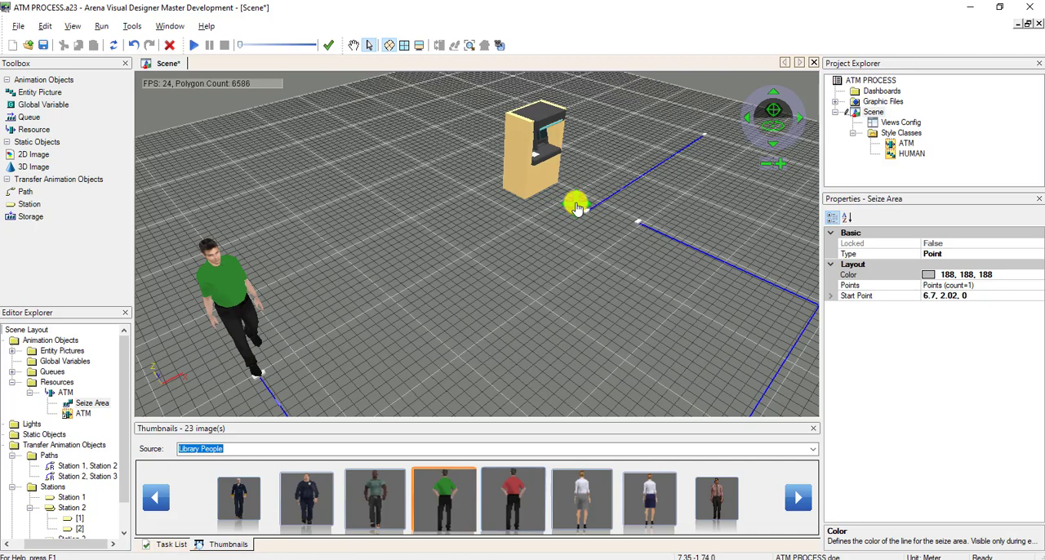
left_click(576, 208)
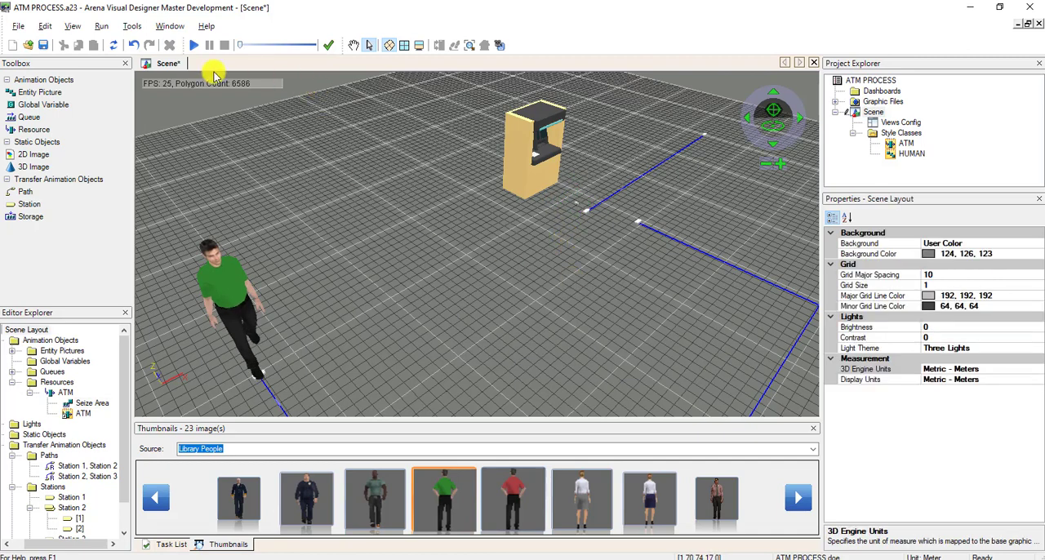
Save the scene, run the simulation to check the figure's distance from the ATM, and end the run.
left_click(43, 45)
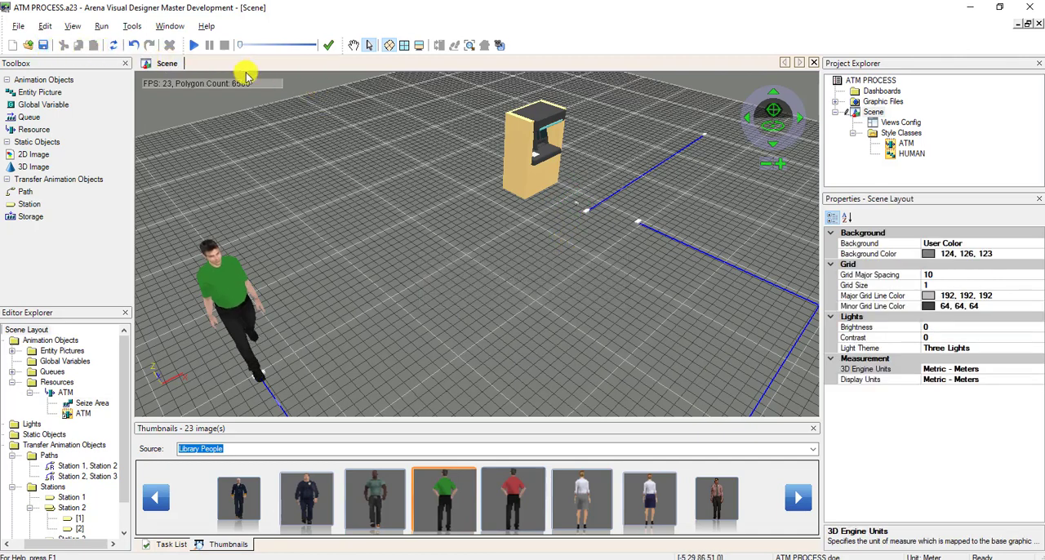
left_click(194, 45)
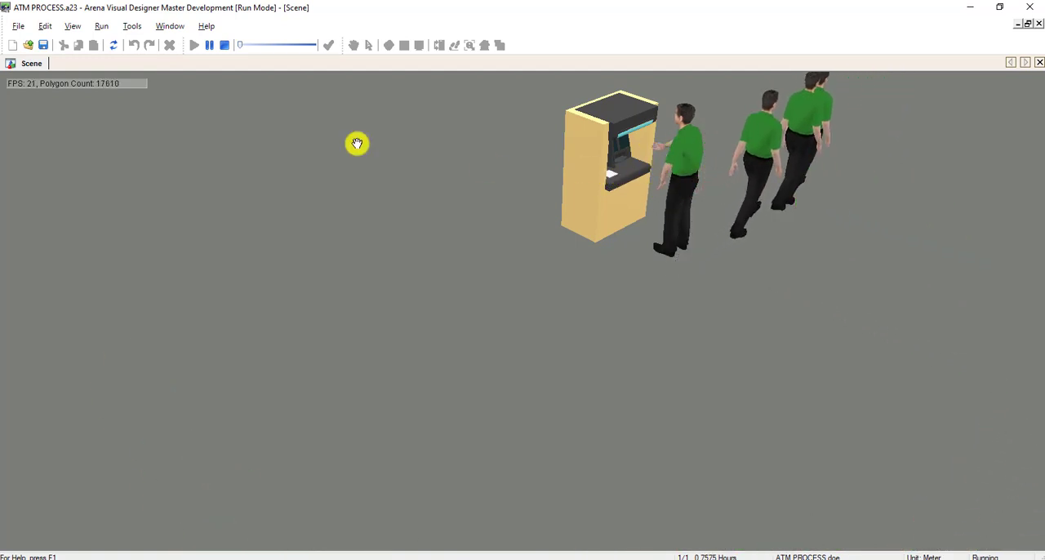
left_click(224, 45)
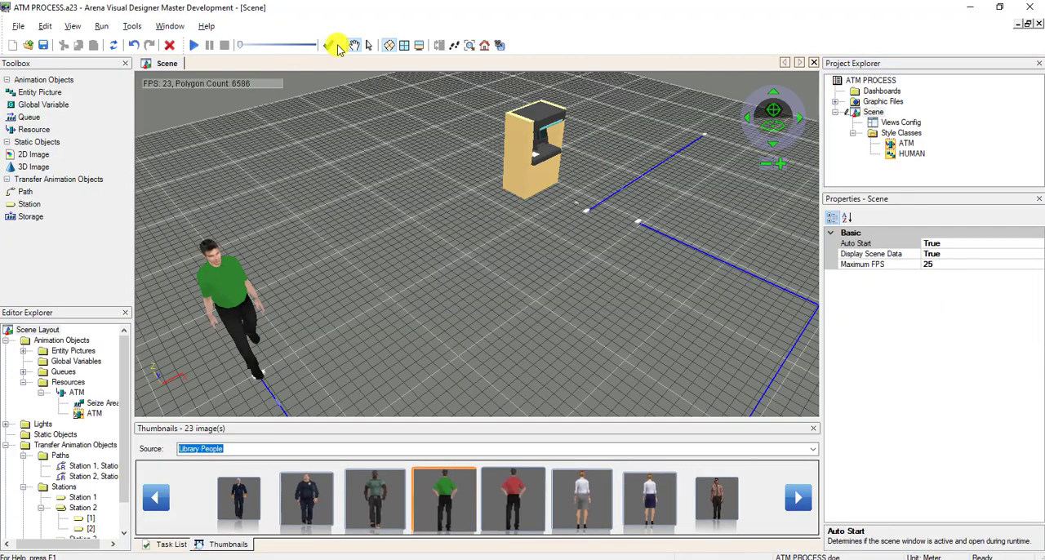
Move the ATM together with its seize area forward, closer to the station at the end of the short path.
left_click(368, 44)
left_click(541, 159)
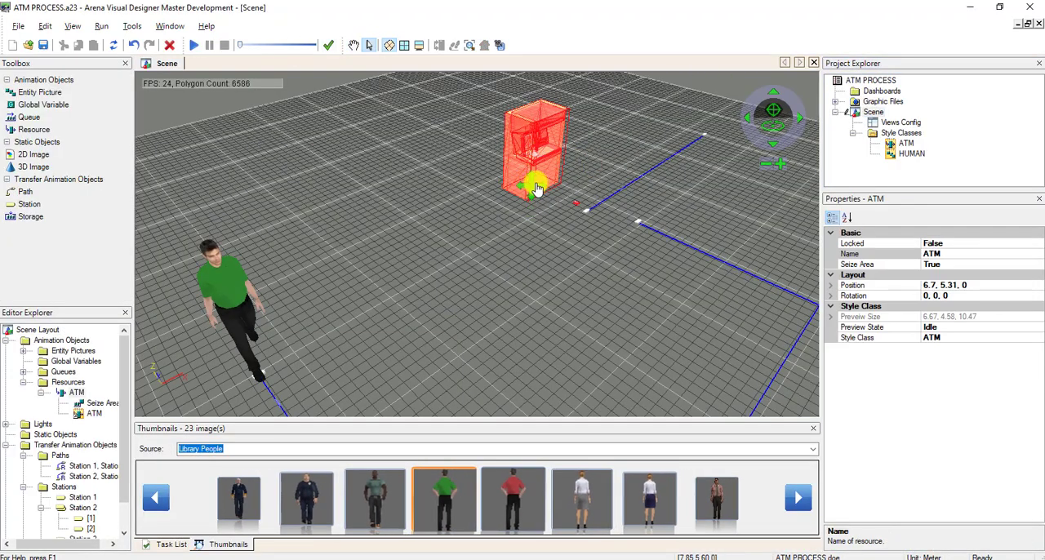
left_click_drag(537, 189, 548, 198)
left_click(577, 251)
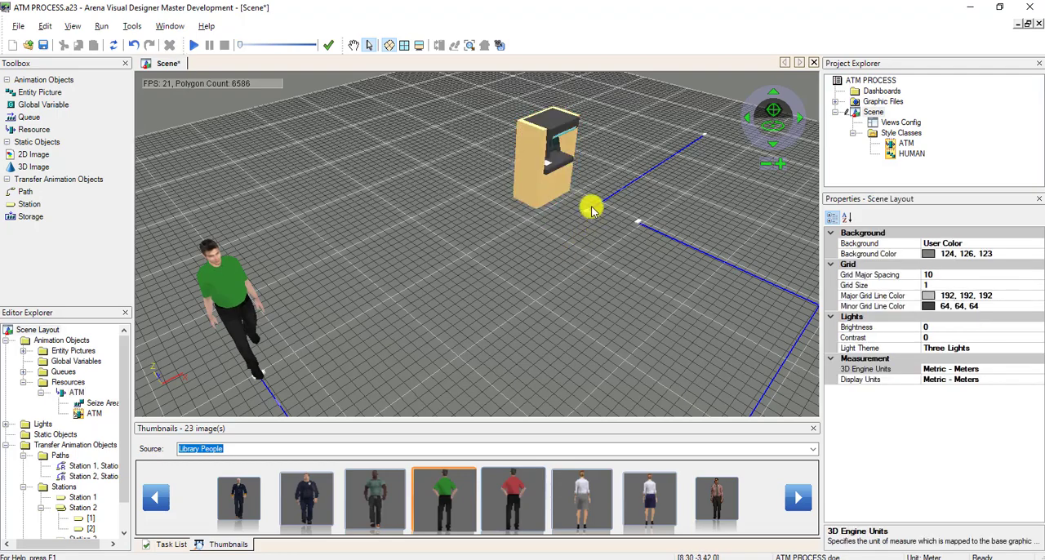
left_click(589, 209)
Move the Station 2 marker at the start of the short path away from the ATM to about 12, -3.7, 0.
left_click(369, 47)
left_click(353, 45)
scroll(555, 175, "down", 3)
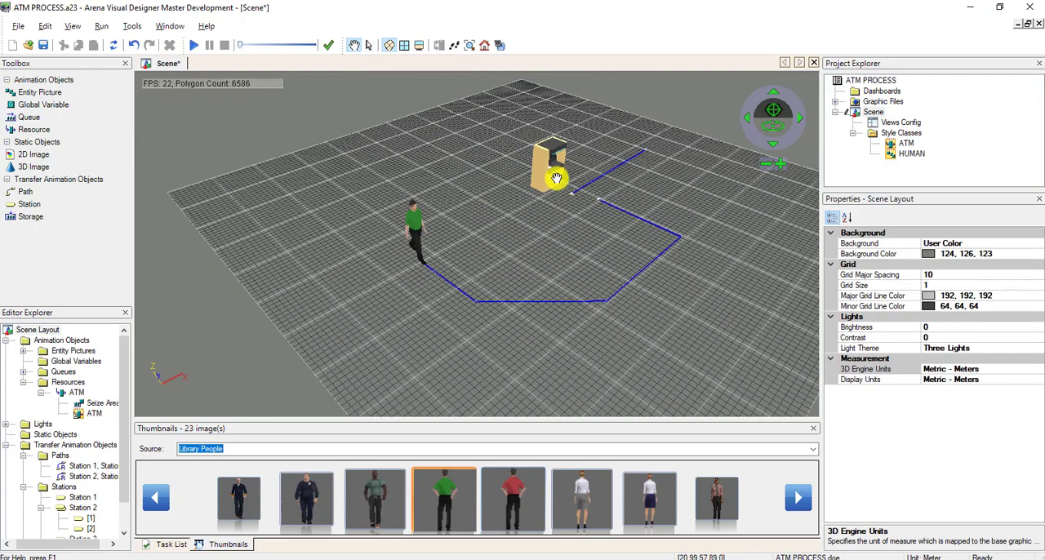
scroll(555, 184, "up", 6)
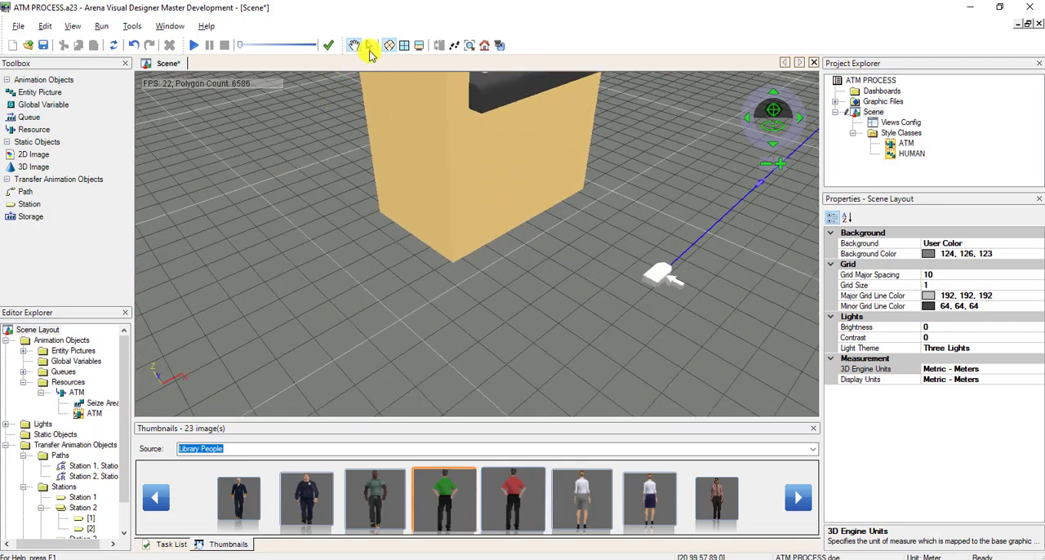
left_click(671, 281)
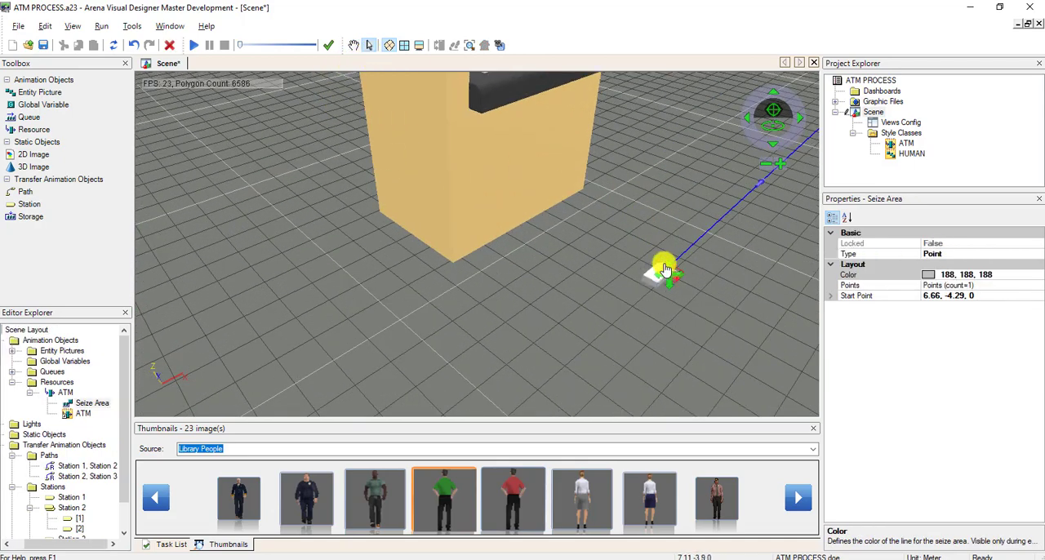
mouse_move(654, 260)
left_mouse_down()
mouse_move(659, 278)
mouse_move(711, 210)
mouse_move(733, 212)
left_mouse_up()
left_click(708, 231)
left_click(659, 276)
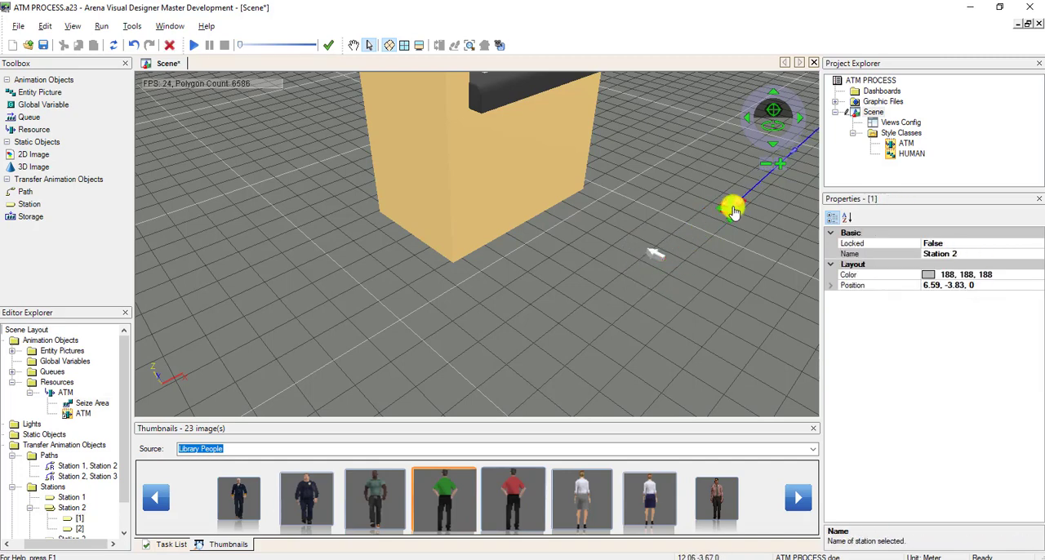
Move the ATM's seize area to about 7.6, -3.76, 0 and save the scene.
left_click(663, 262)
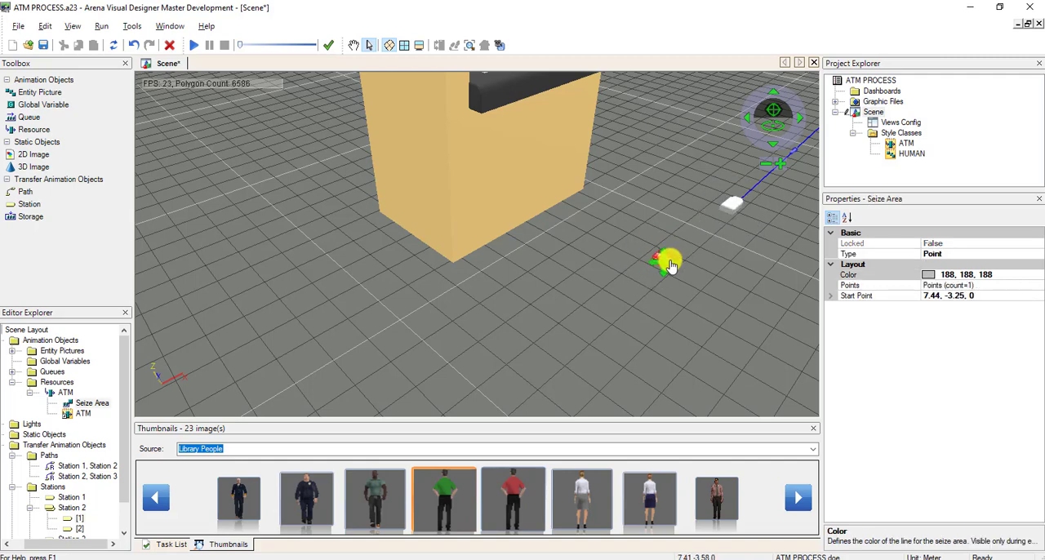
left_click_drag(677, 264, 681, 263)
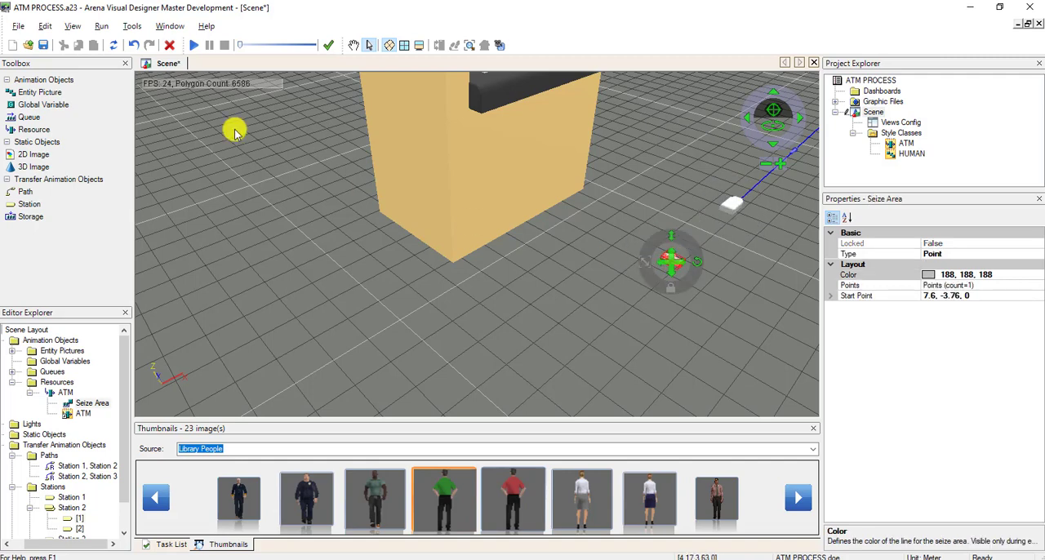
left_click(353, 45)
scroll(563, 270, "down", 6)
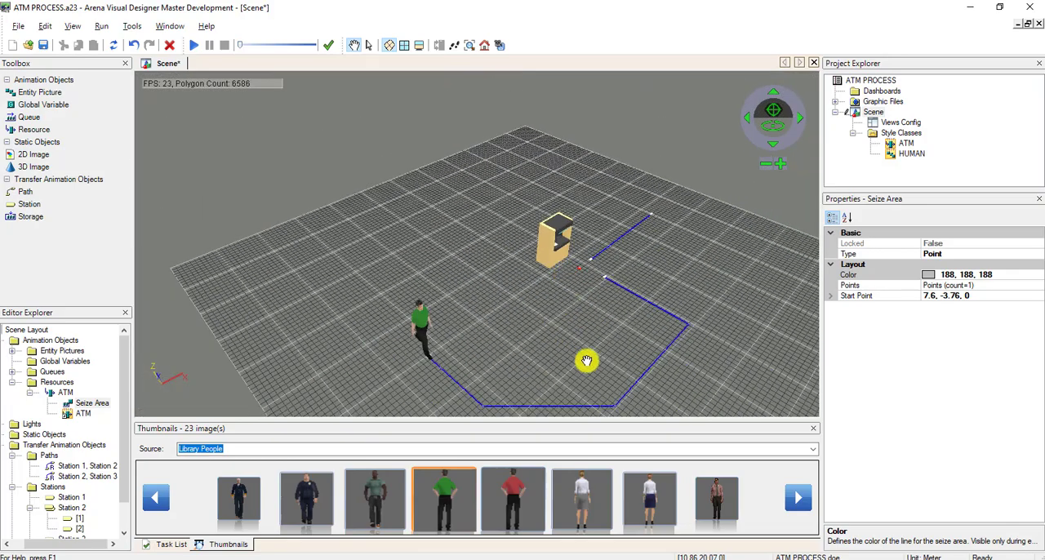
left_click_drag(576, 321, 565, 304)
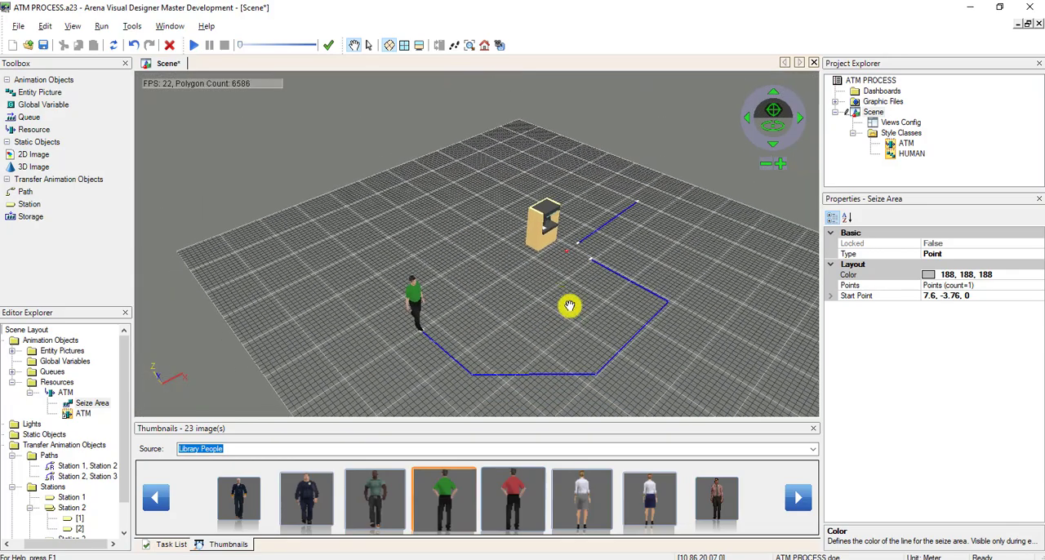
left_click(42, 46)
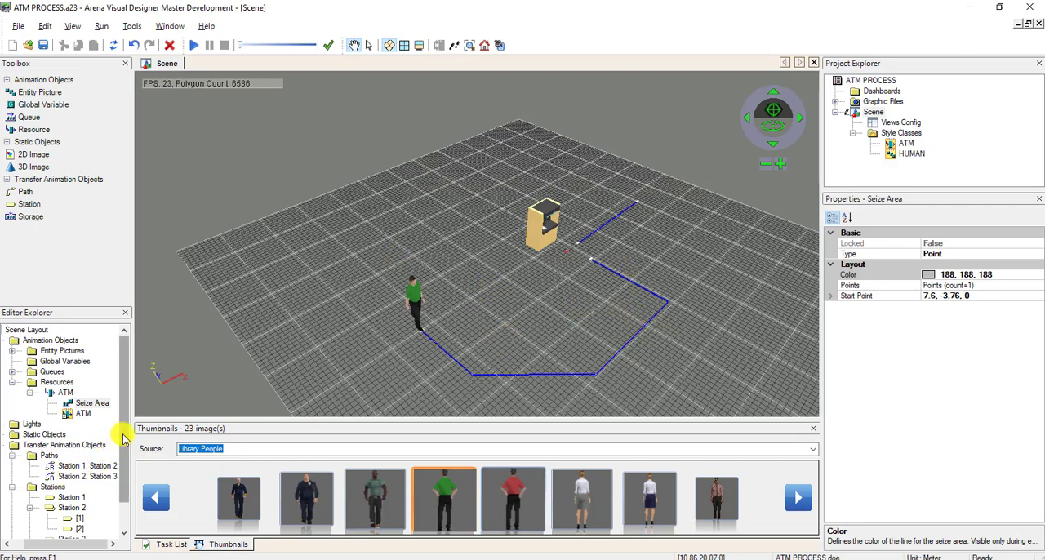
Place the ATM PROCESS.Queue line in the scene near the ATM, starting at about -1.04, -4.14, 0.
left_click_drag(124, 448, 123, 473)
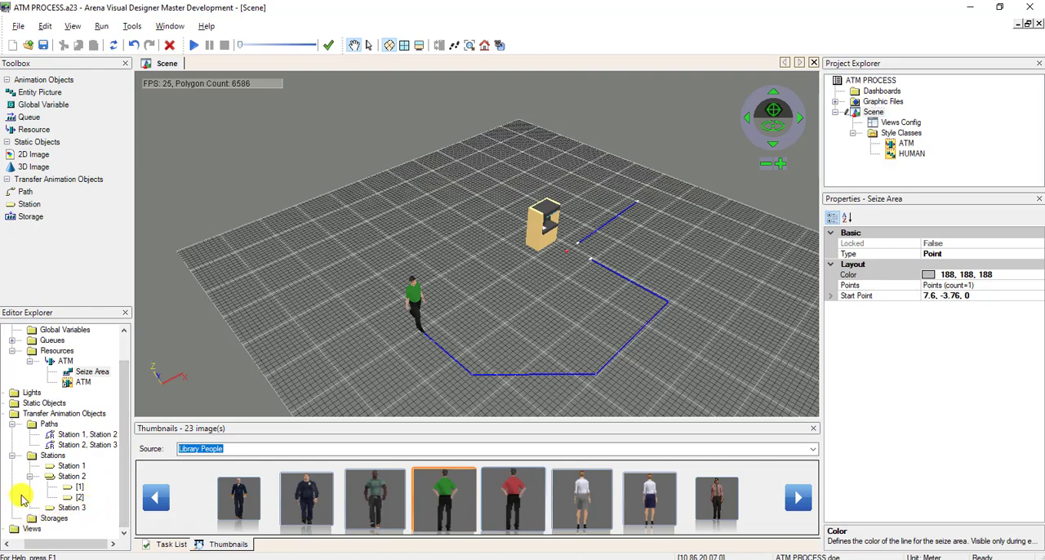
left_click(13, 341)
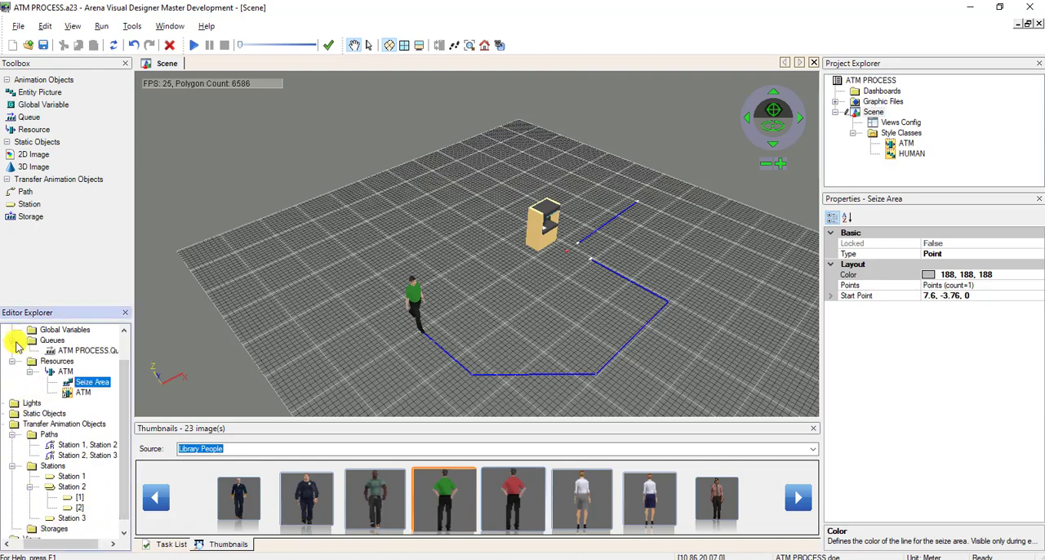
left_click(75, 351)
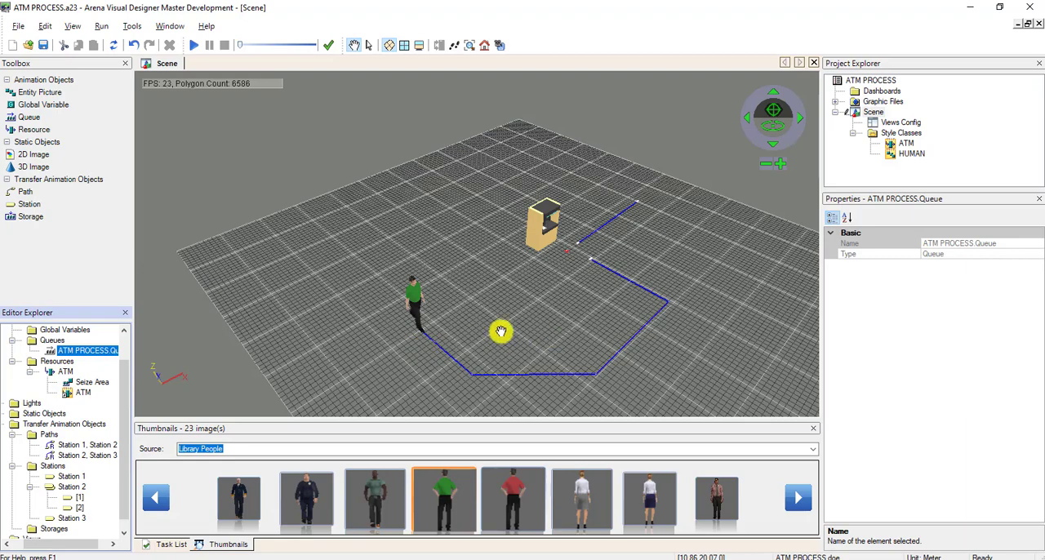
scroll(489, 325, "up", 3)
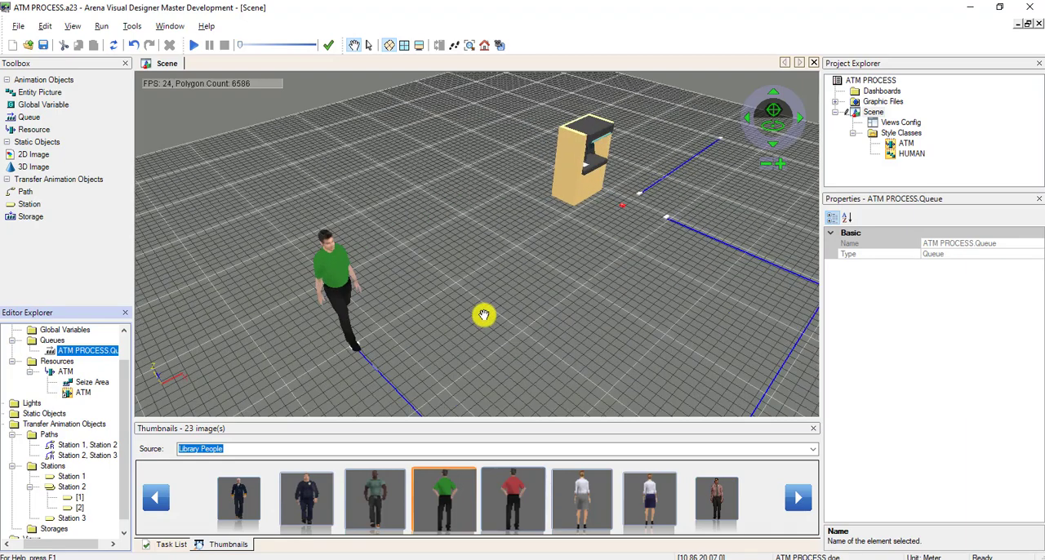
left_click(87, 351)
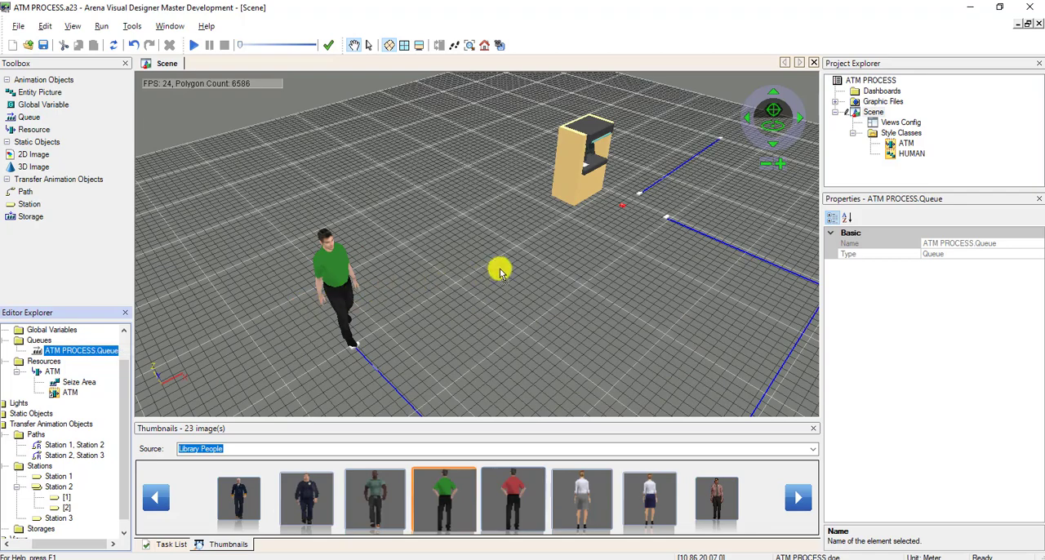
left_click(586, 235)
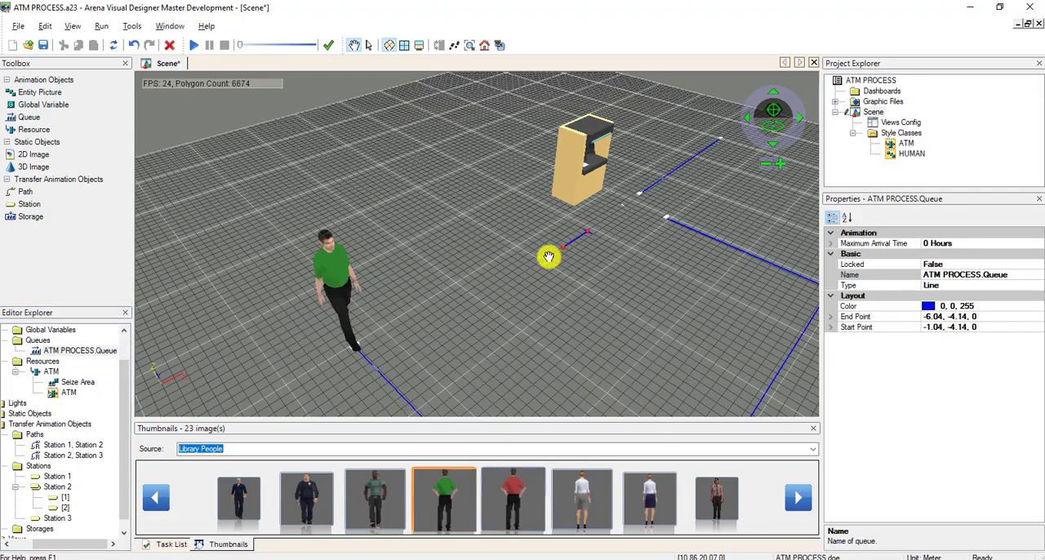
Extend the queue line away from the ATM so its end point lies at about -19.85, -3.91, 0.
scroll(548, 257, "up", 5)
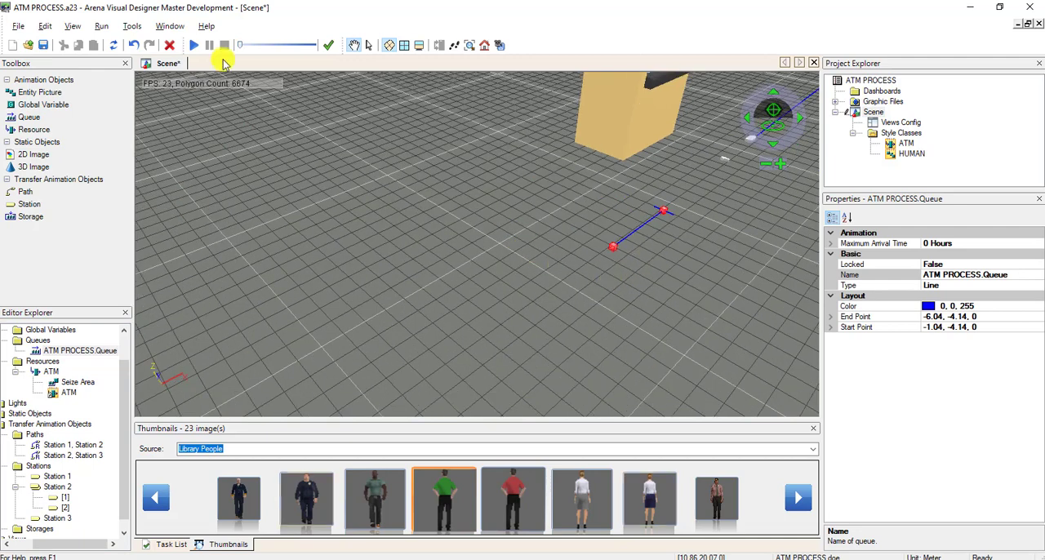
left_click(368, 45)
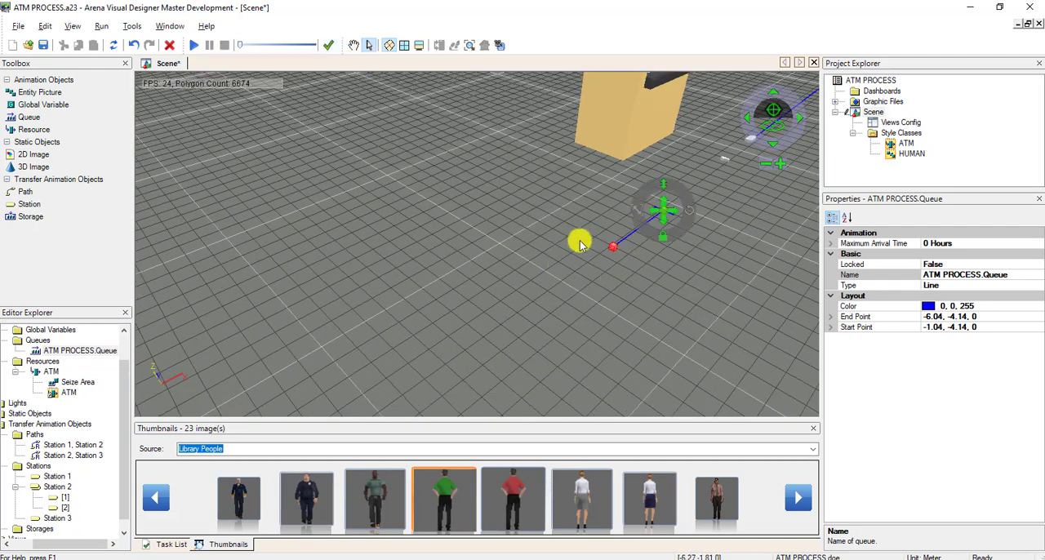
left_click_drag(614, 249, 379, 411)
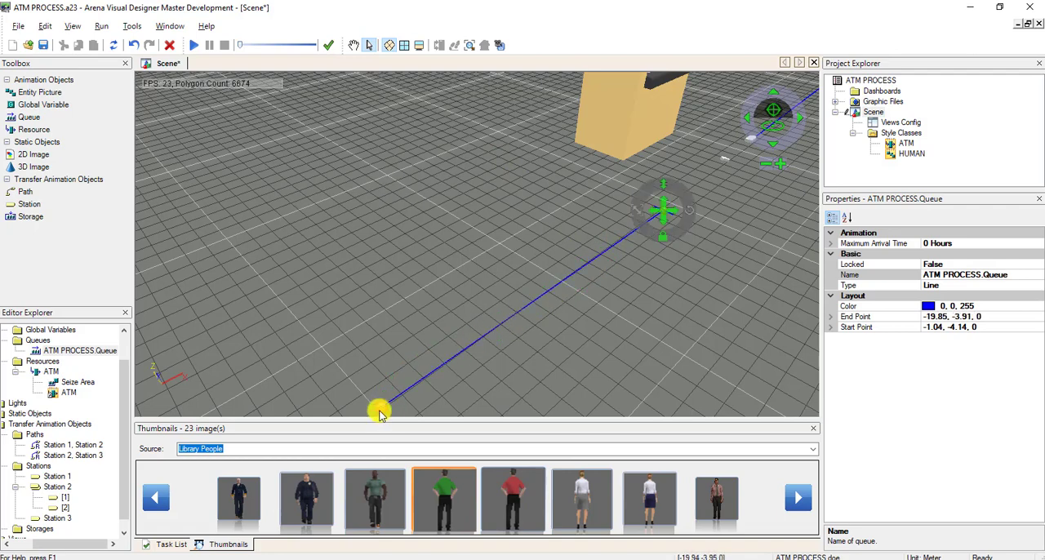
left_click(509, 325)
Add two points to the path from Station 1 to Station 2.
left_click(353, 45)
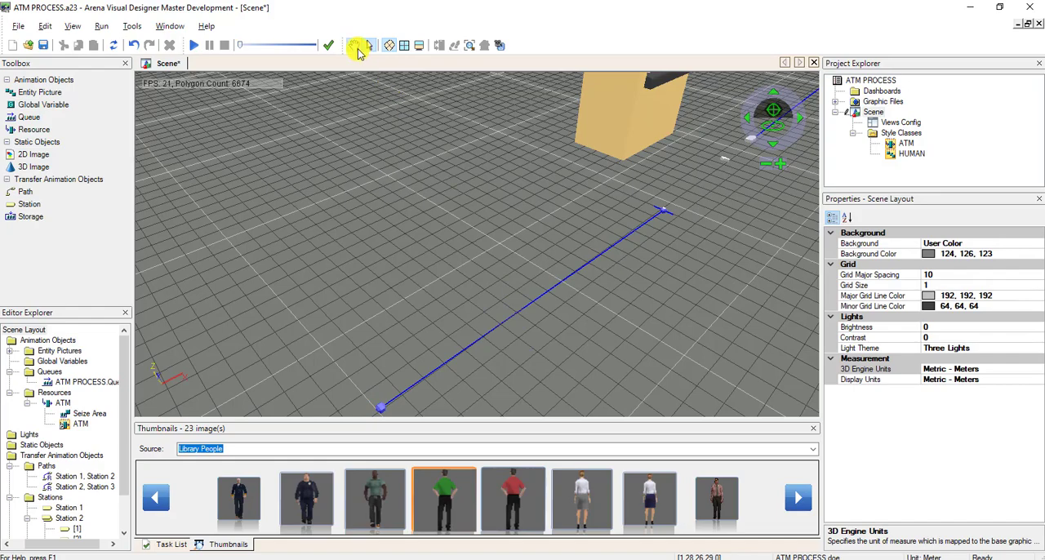
left_click_drag(470, 193, 506, 237)
scroll(506, 237, "down", 3)
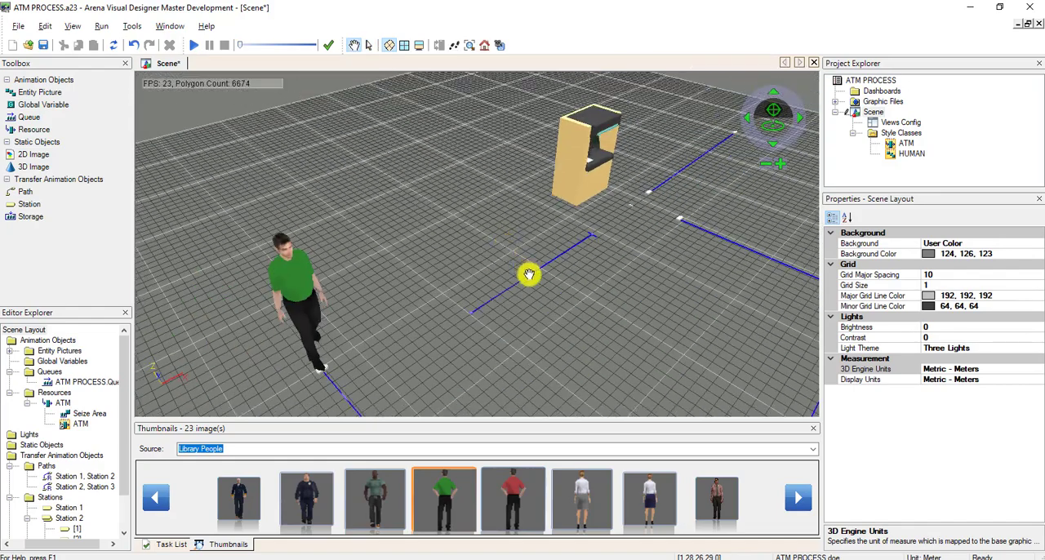
scroll(529, 276, "down", 2)
left_click_drag(578, 325, 520, 321)
scroll(502, 319, "up", 1)
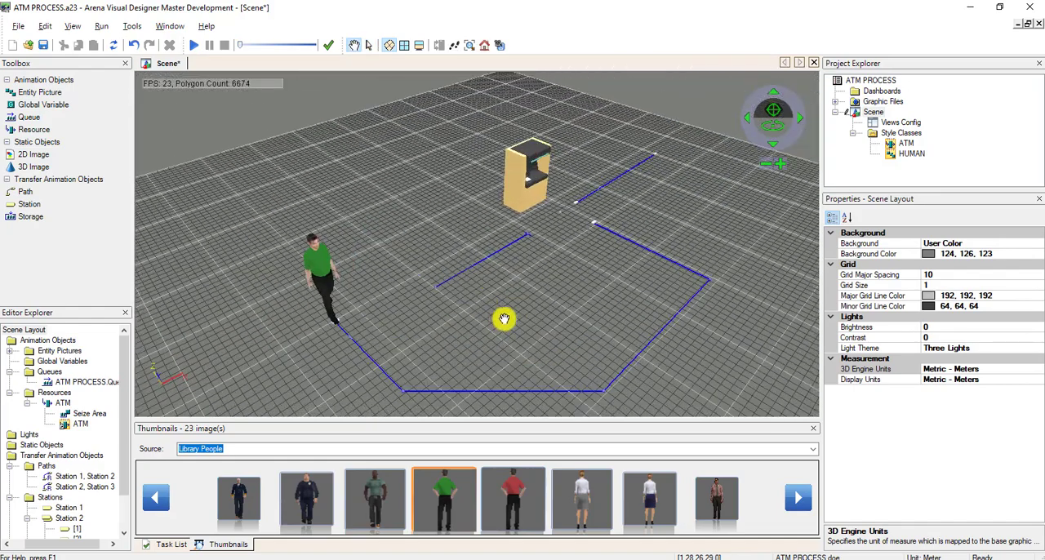
scroll(502, 317, "down", 1)
left_click(368, 45)
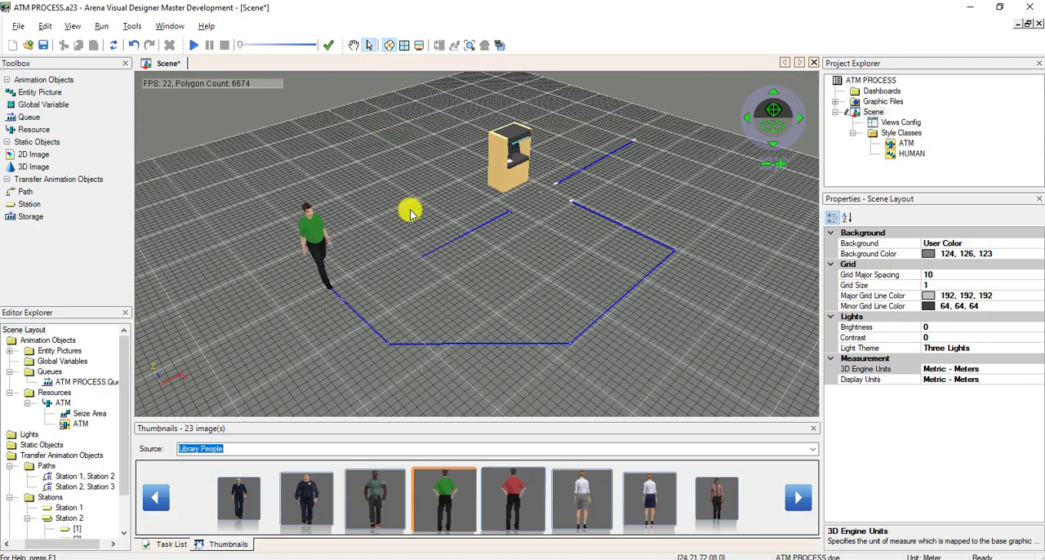
left_click(387, 346)
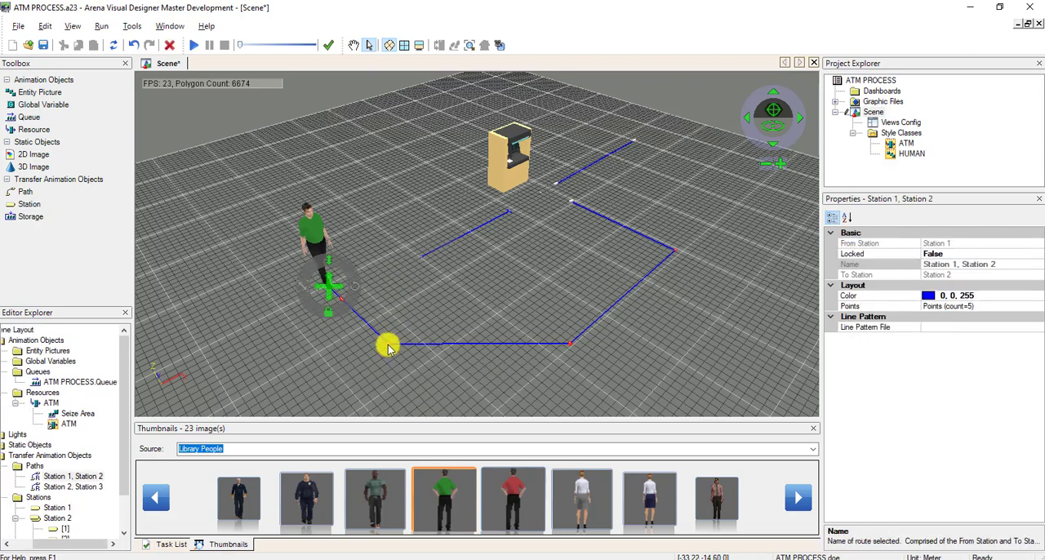
left_click(1024, 329)
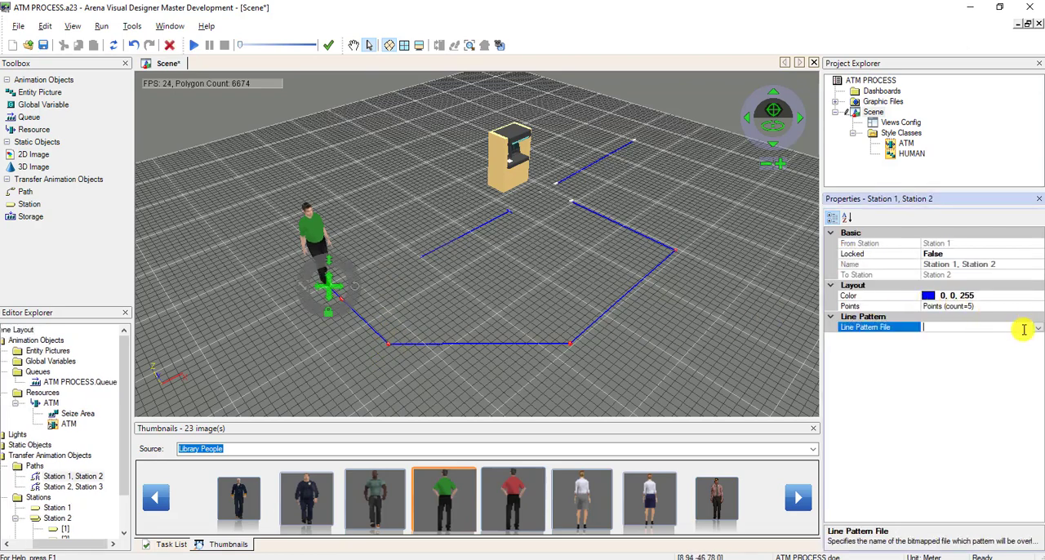
left_click(1007, 304)
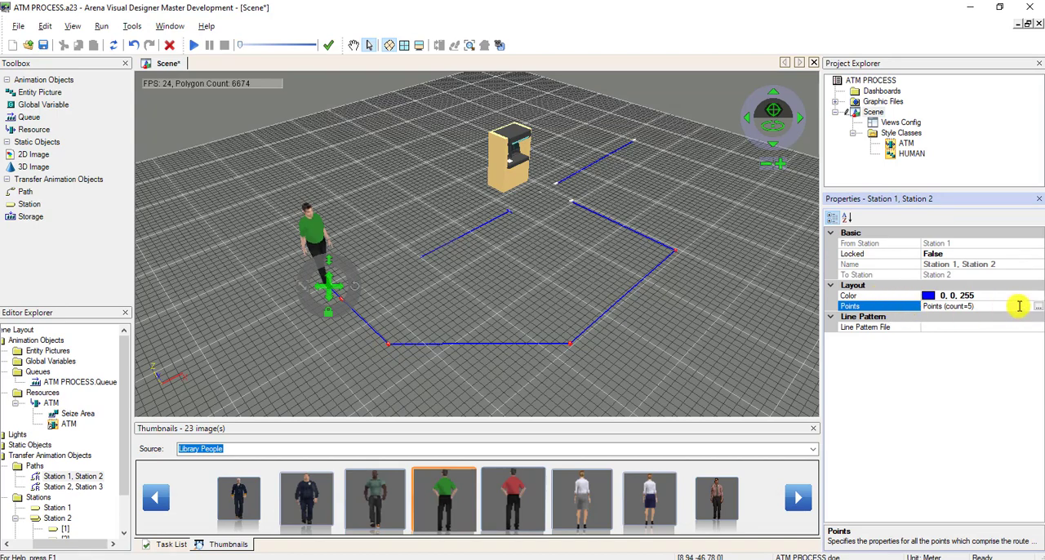
left_click(1036, 307)
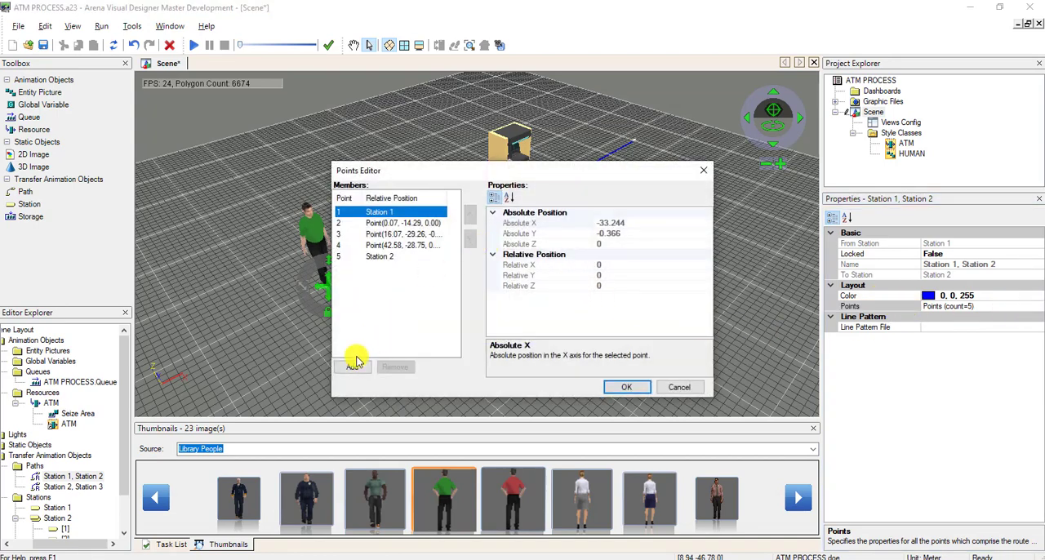
left_click(352, 367)
left_click(353, 367)
left_click(626, 387)
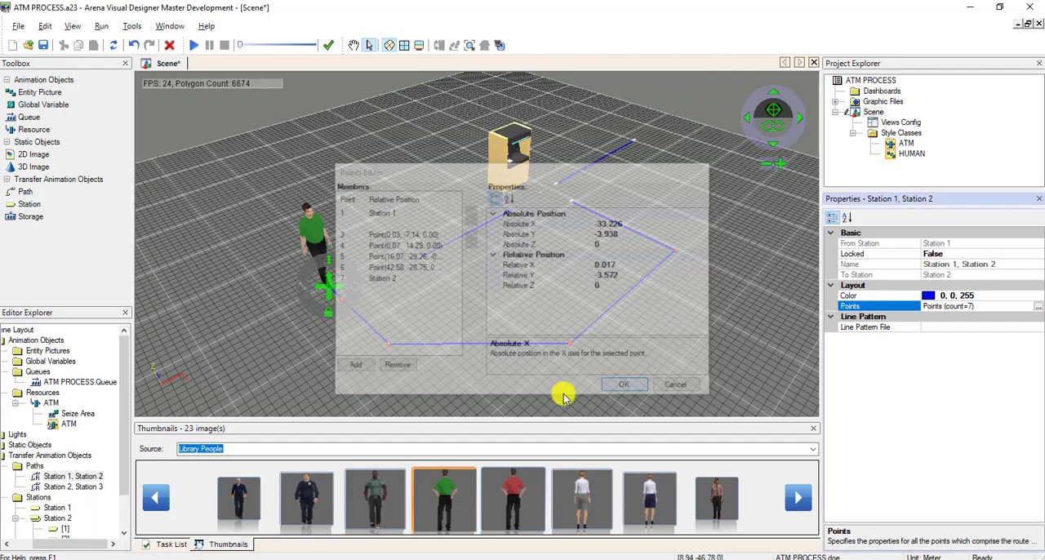
Move an added point of the Station 1 to Station 2 path toward its first bend, at about -33.5, -9.6, 0.
left_click(362, 353)
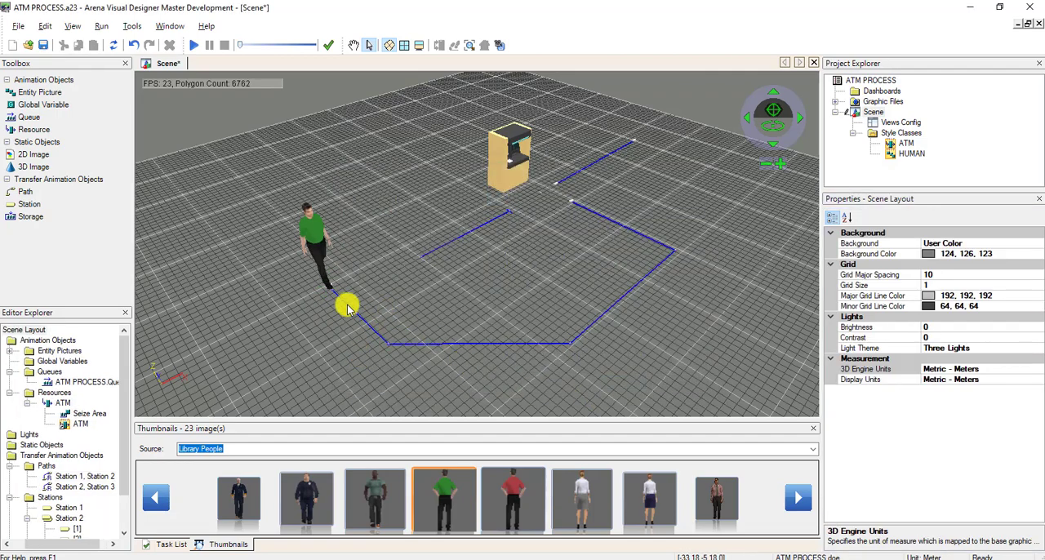
left_click(358, 317)
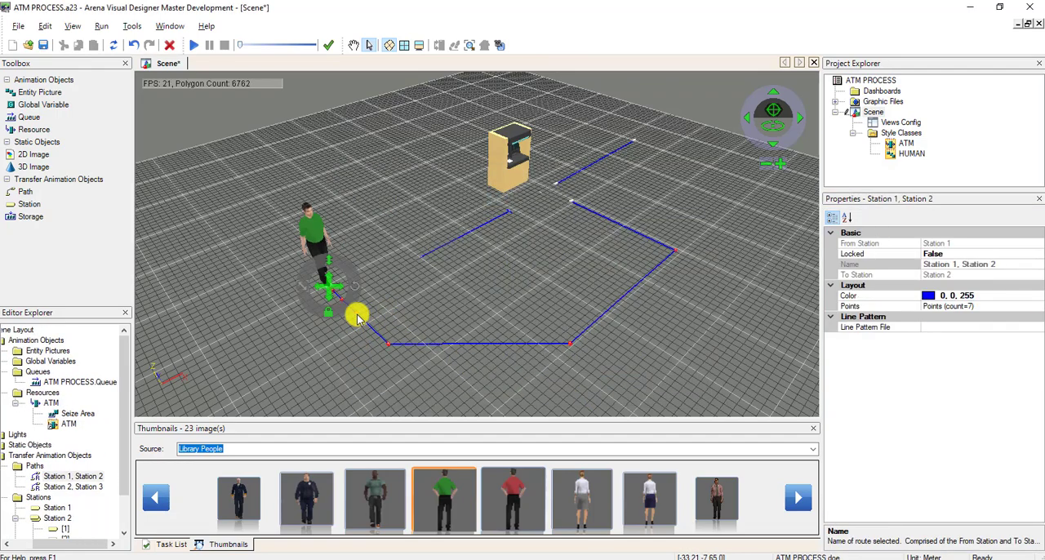
mouse_move(358, 316)
left_mouse_down()
mouse_move(400, 310)
mouse_move(367, 329)
left_mouse_up()
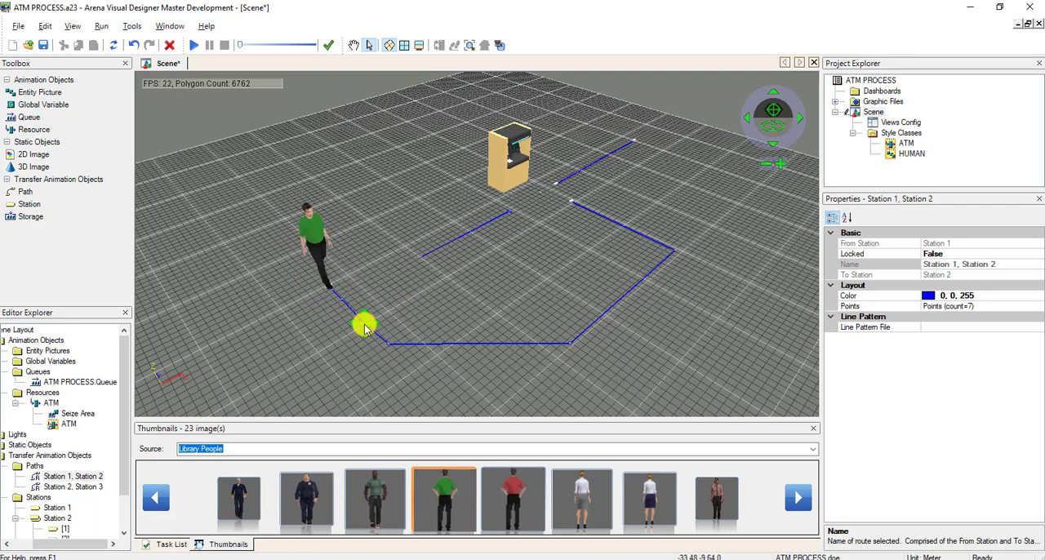
left_click(451, 307)
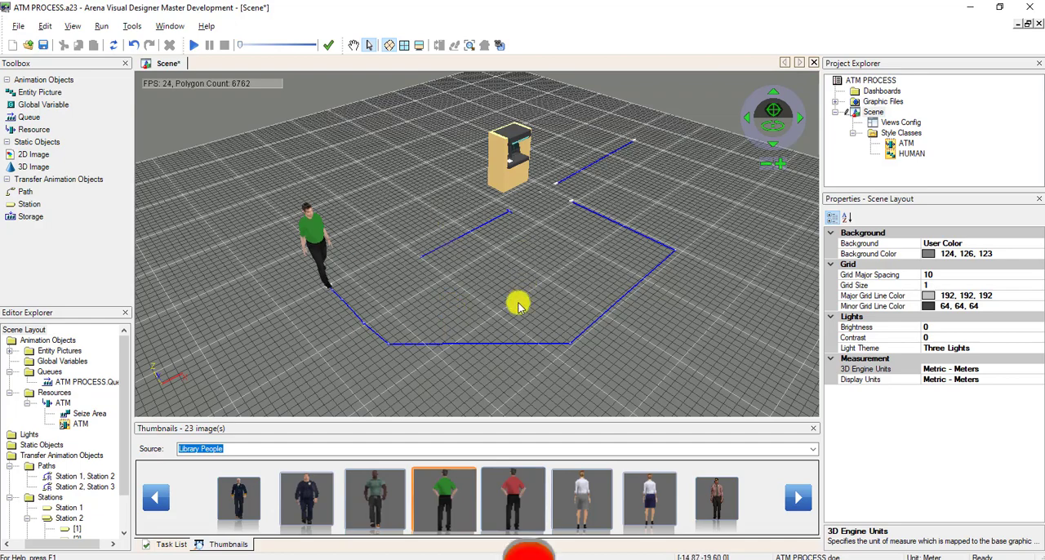
Run the simulation to examine how the figures walk, queue and use the ATM, and end the run.
left_click(193, 45)
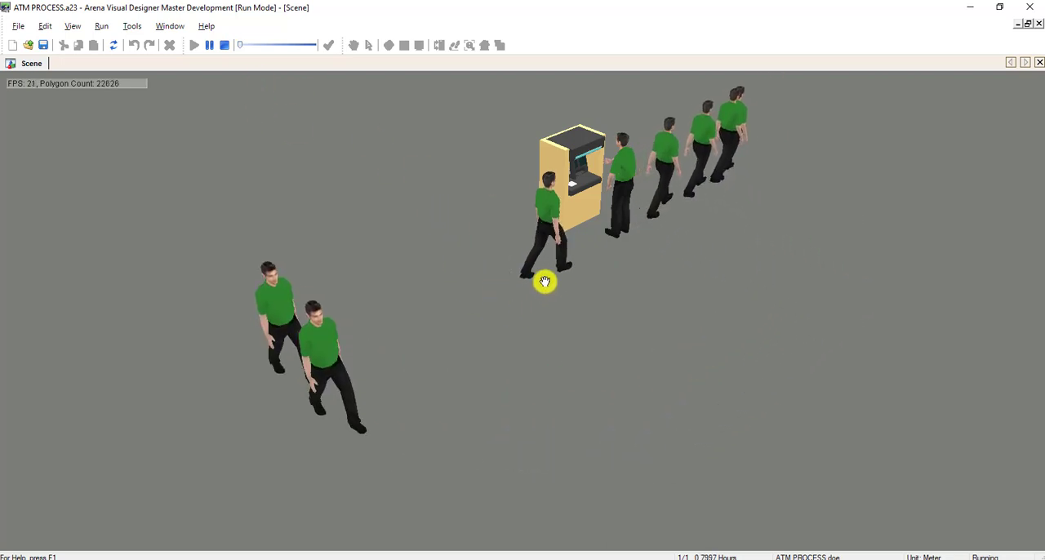
left_click(225, 46)
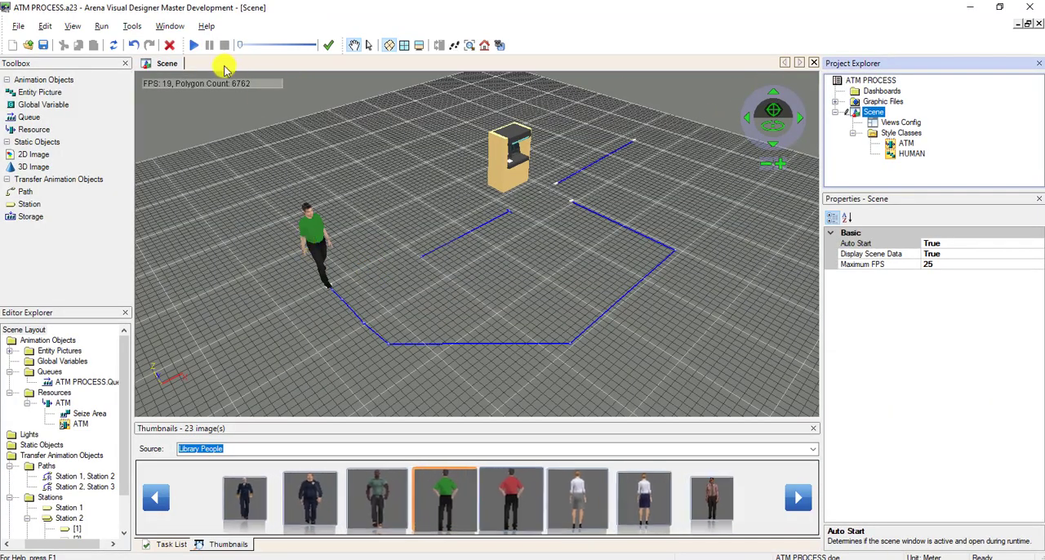
Shift the HUMAN style's in Queue animation to frames 80 to 83, save it, and return to the scene.
left_click(372, 45)
double_click(308, 233)
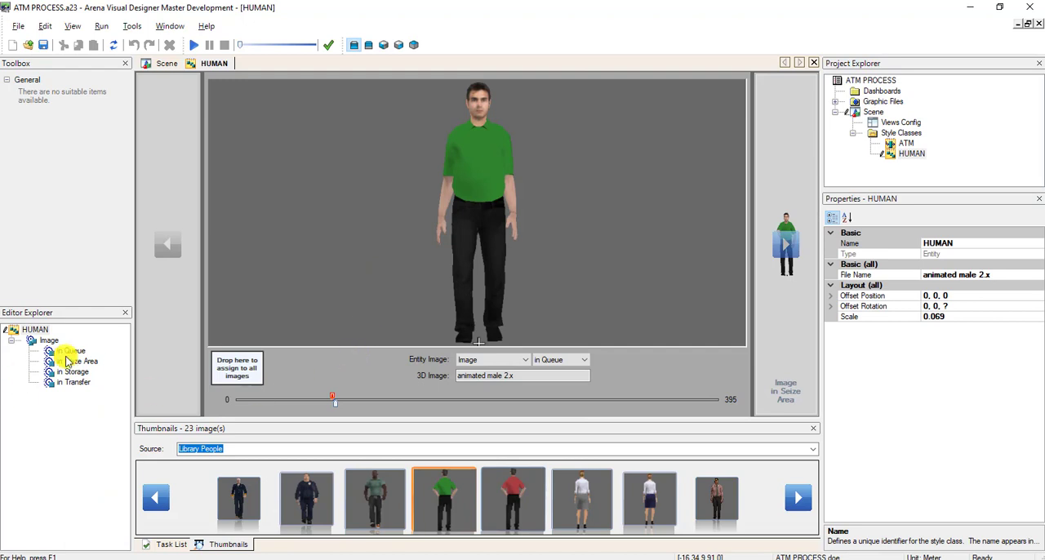
left_click(69, 352)
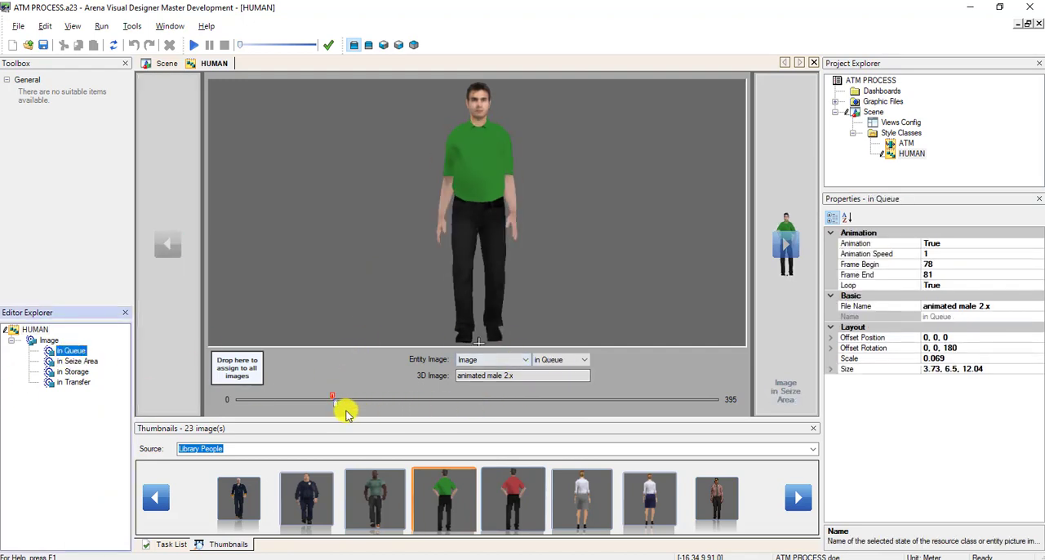
left_click_drag(336, 406, 341, 401)
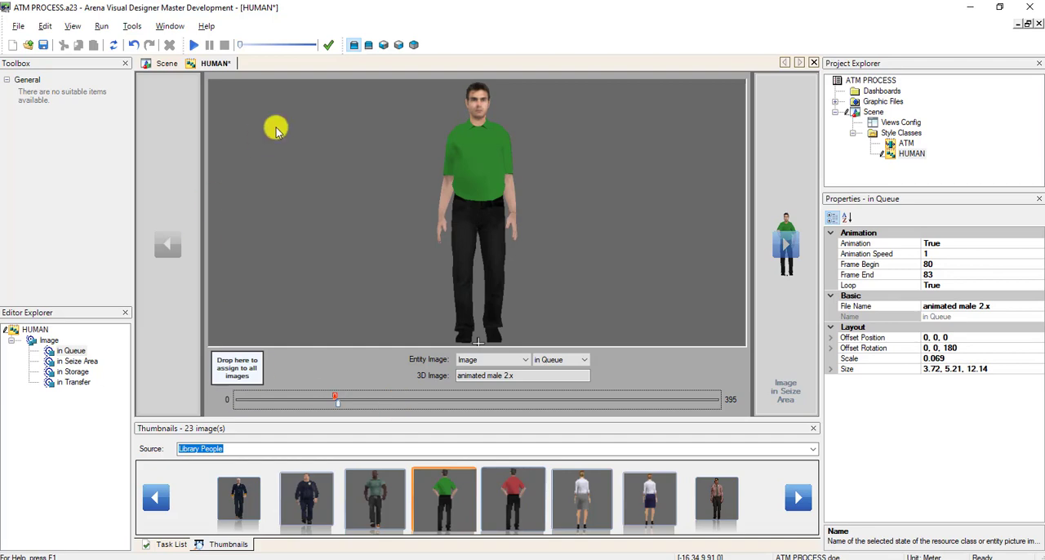
left_click(45, 46)
left_click(164, 63)
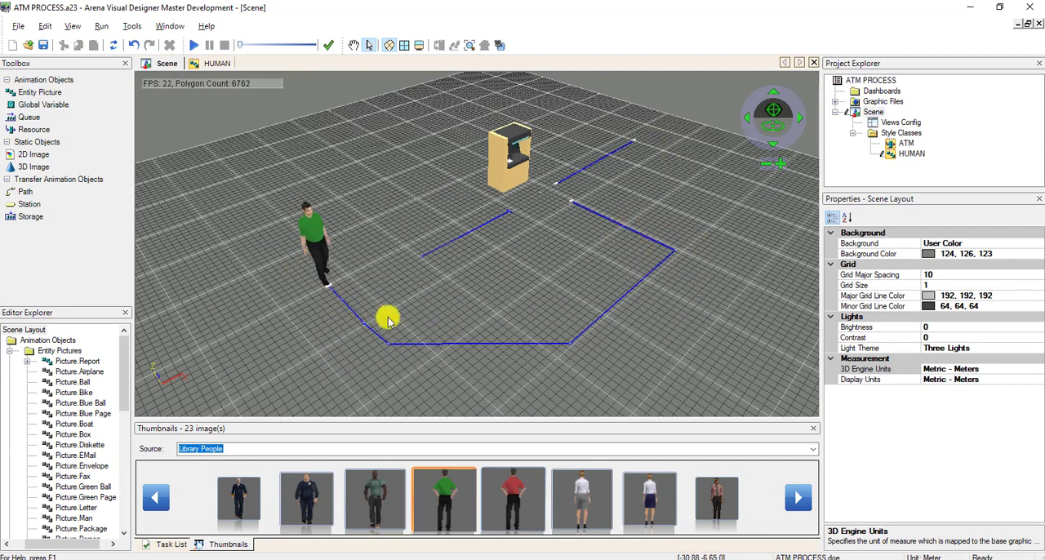
Load Library Textures as the source of the thumbnail images.
left_click(814, 457)
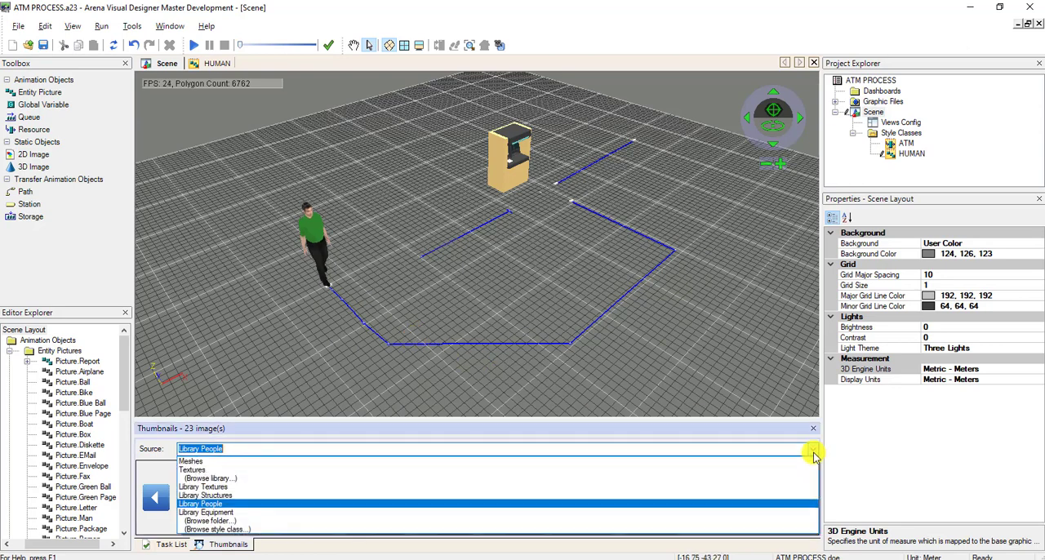
left_click(613, 478)
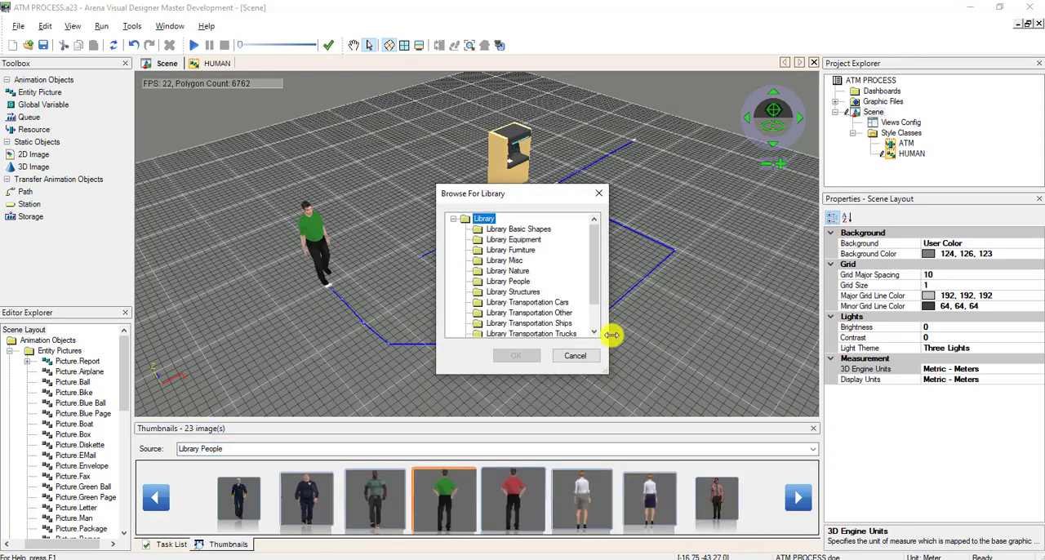
left_click_drag(598, 298, 595, 327)
left_click(529, 326)
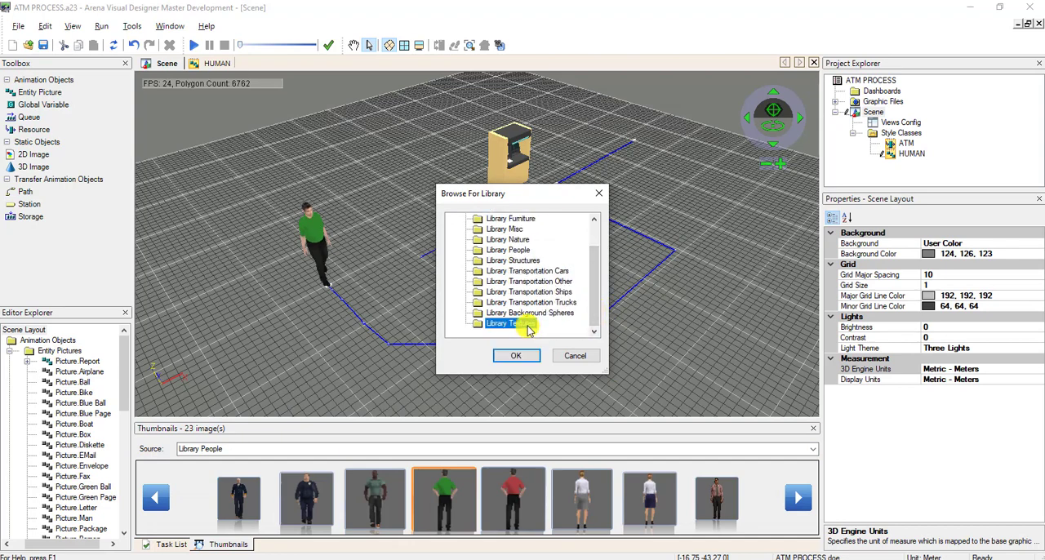
left_click(525, 357)
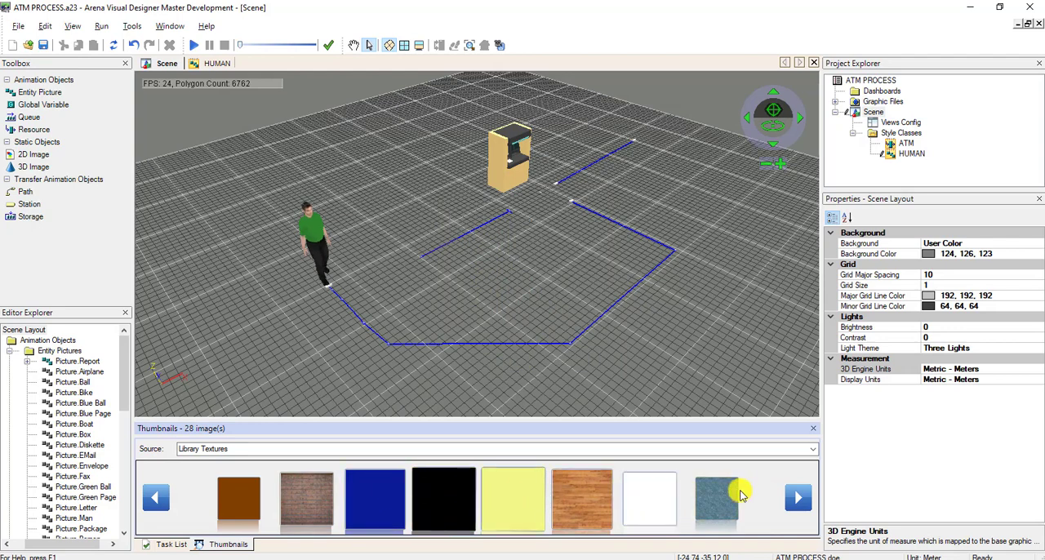
Add the Bricks.jpg texture to the scene's floor with its units set to metric centimeters.
scroll(384, 497, "up", 2)
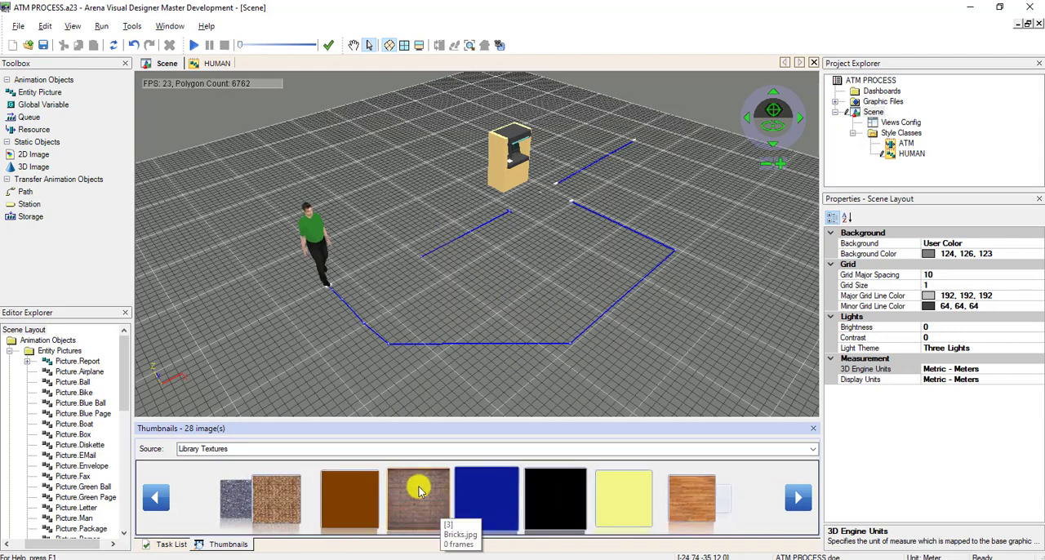
left_click_drag(464, 499, 571, 295)
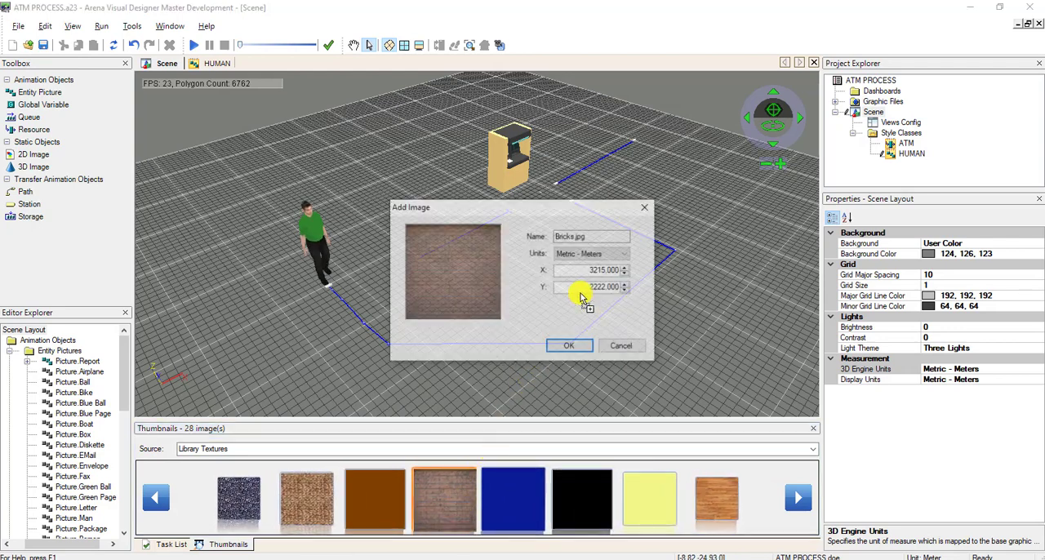
left_click(609, 254)
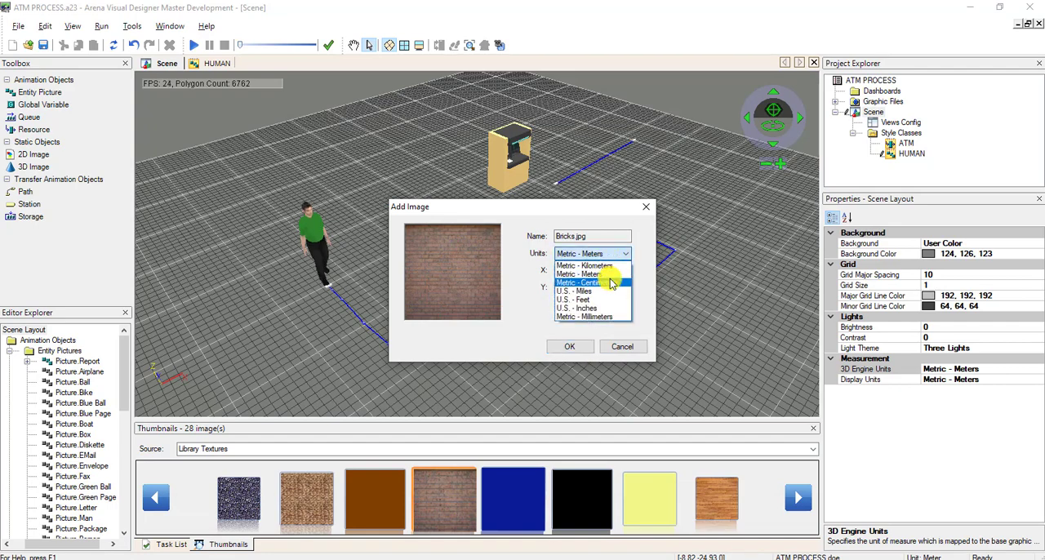
left_click(611, 281)
left_click(575, 346)
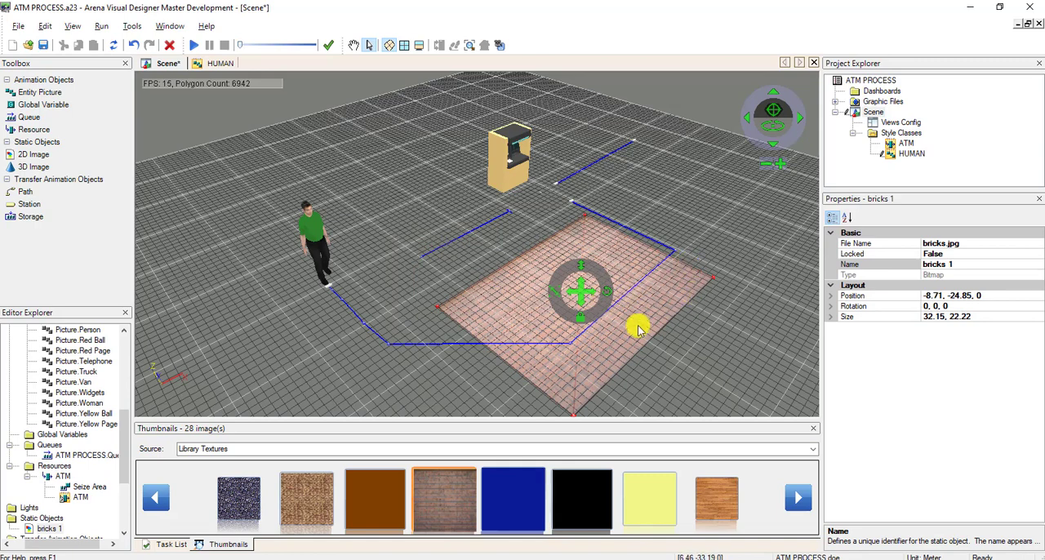
Enlarge the brick floor to 128.6 by 88.88 m and move it under the figure, ATM and paths, at about -3, -0.37, 0.
left_click_drag(577, 299, 587, 154)
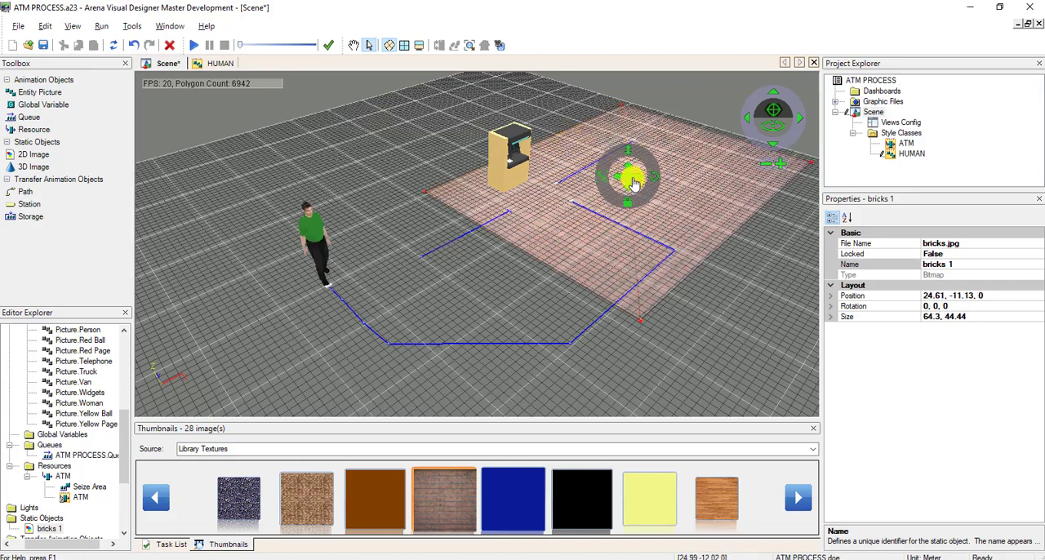
left_click_drag(629, 179, 533, 257)
left_click_drag(526, 256, 457, 202)
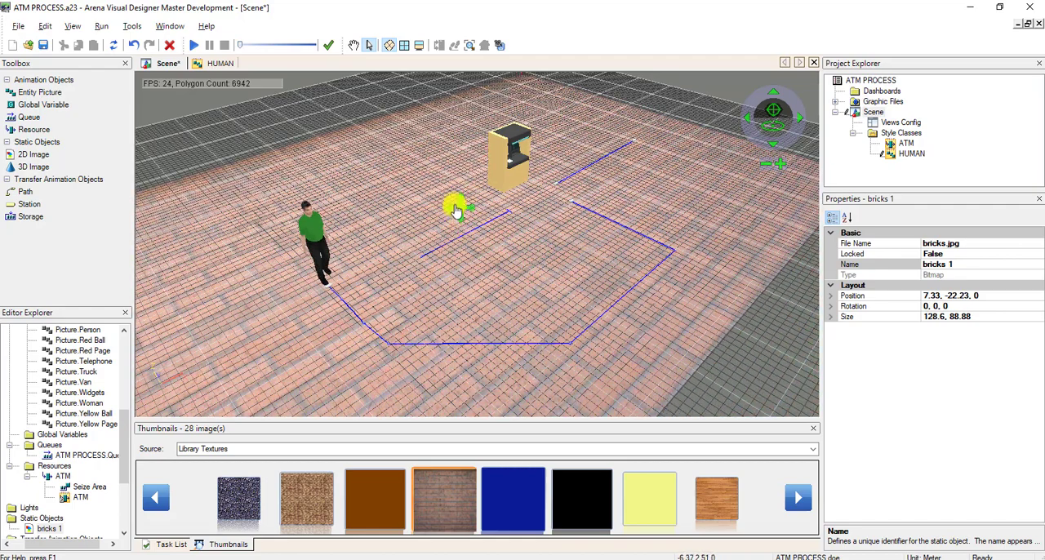
left_click(639, 341)
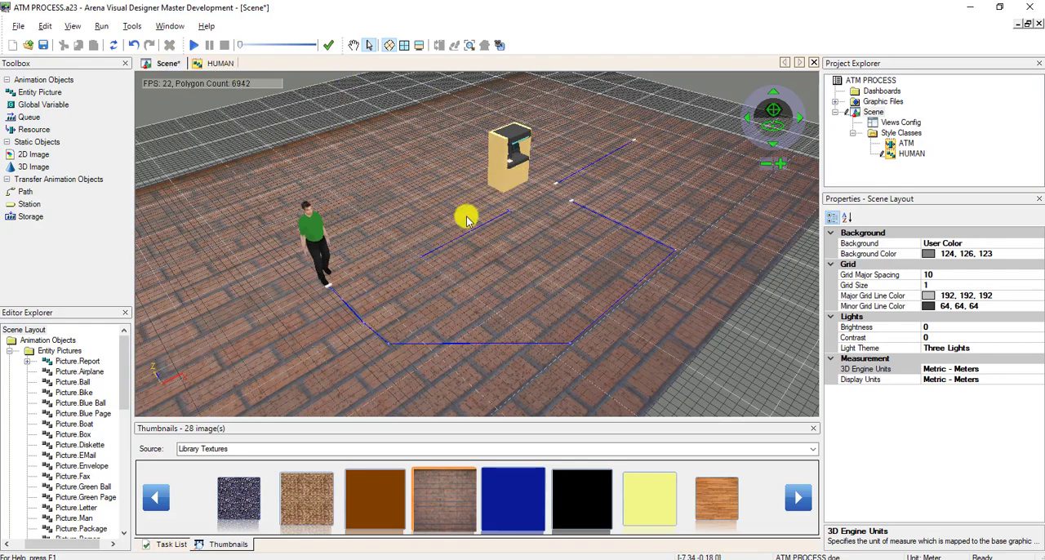
Load Library Structures as the source of the thumbnail images.
left_click(812, 448)
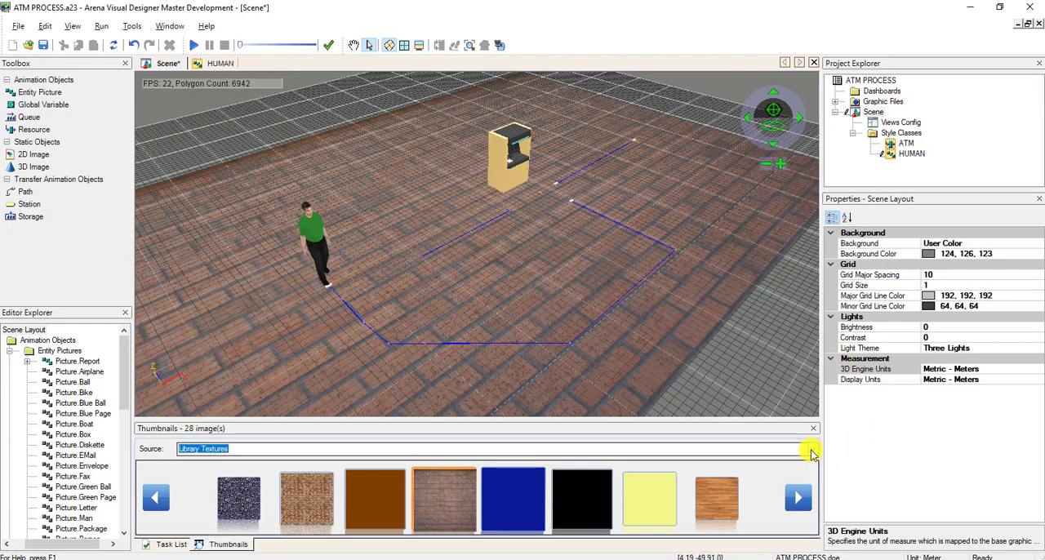
left_click(643, 479)
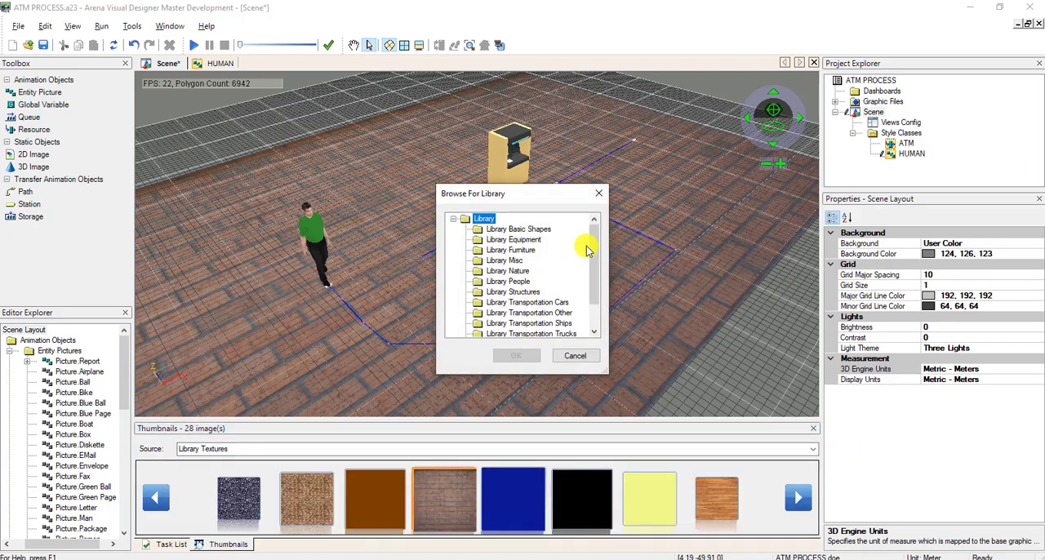
mouse_move(594, 250)
left_mouse_down()
mouse_move(589, 320)
mouse_move(594, 245)
left_mouse_up()
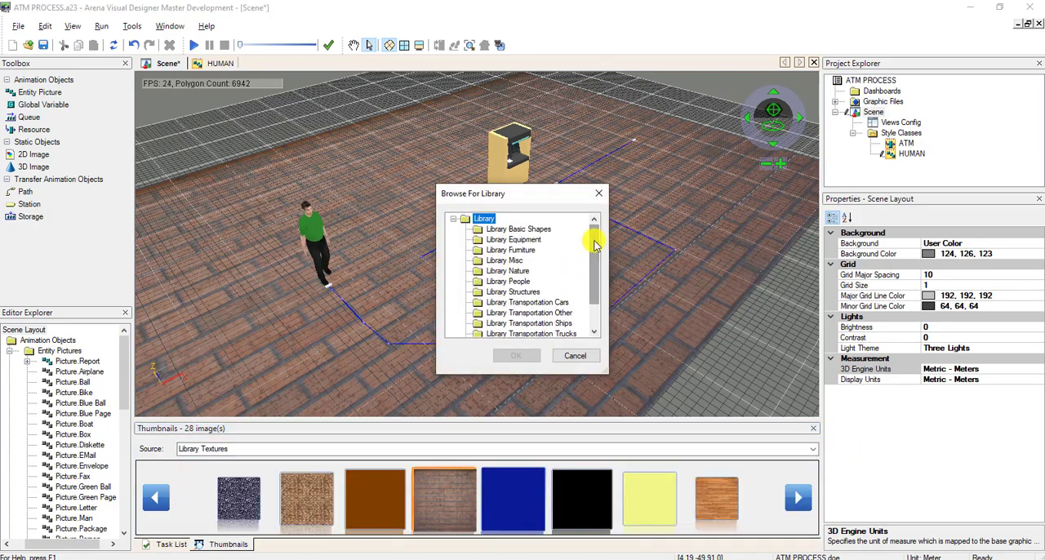
left_click(513, 292)
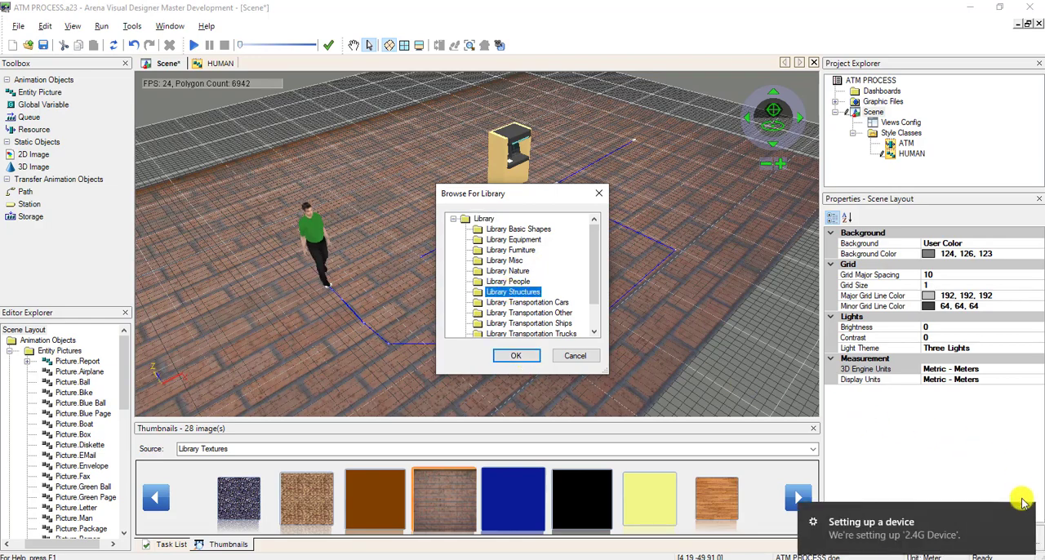
left_click(525, 357)
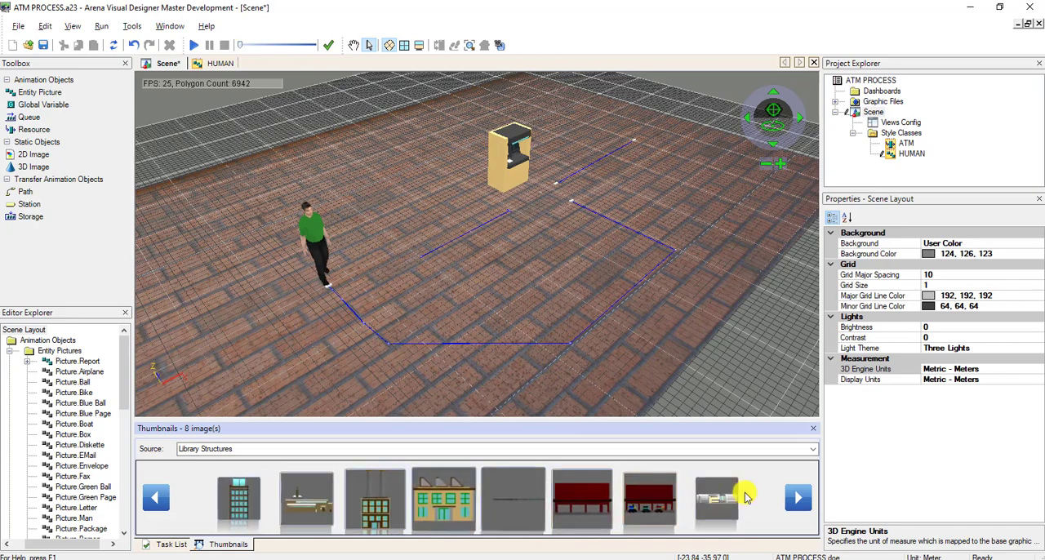
Place Building 1.3ds behind the ATM at its default size of 29.87 by 32.66 by 20.97 m and adjust its position slightly.
left_click(798, 498)
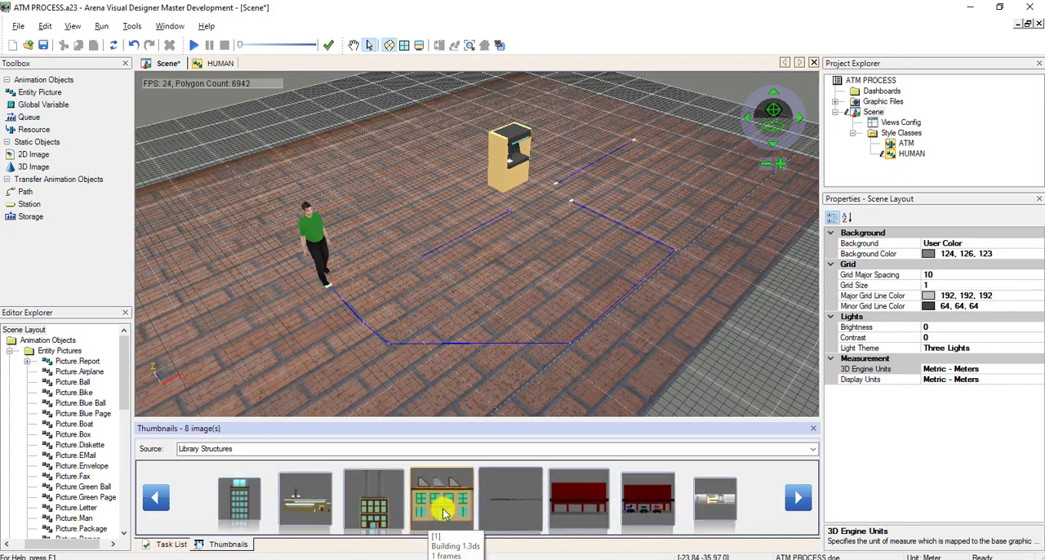
left_click_drag(443, 512, 428, 158)
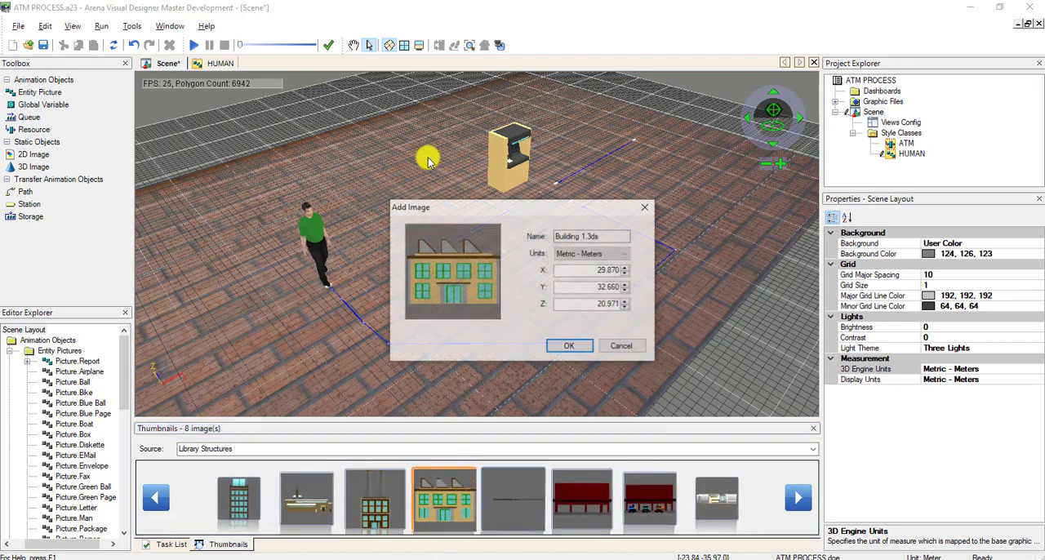
left_click(553, 345)
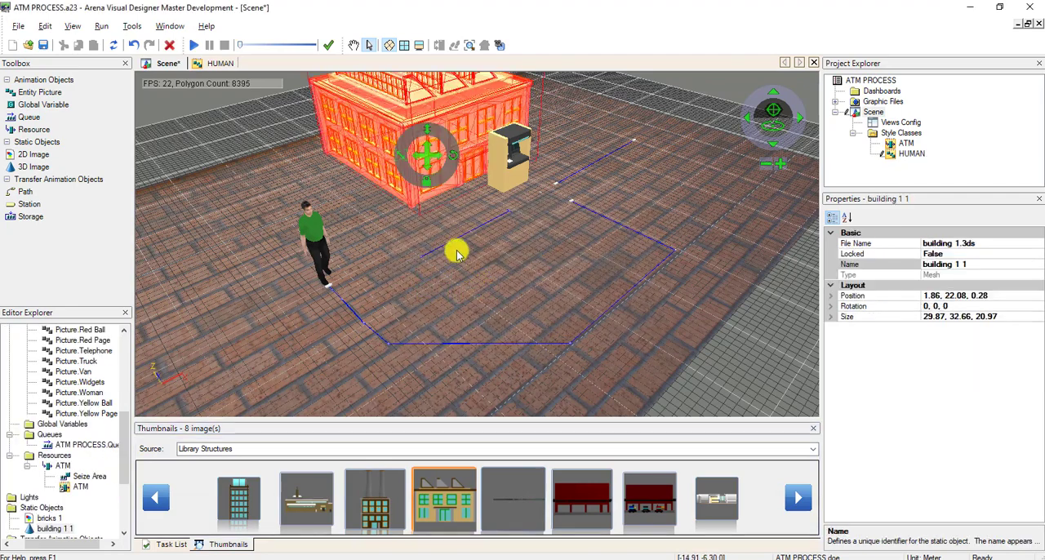
left_click(479, 276)
left_click_drag(462, 204, 488, 211)
left_click(702, 329)
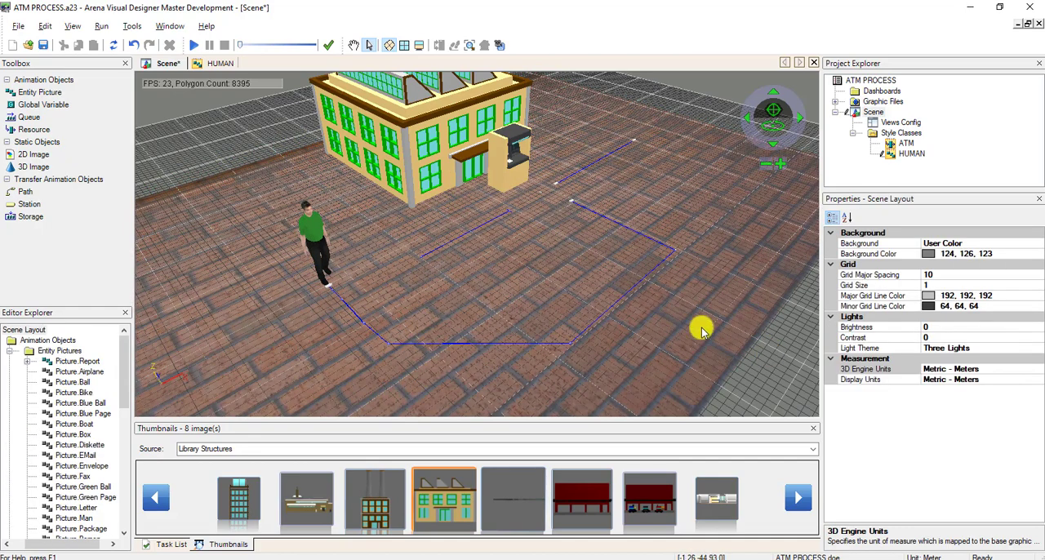
Move the building to about 15.36, 15.39, 0.28 so the ATM is set into the front wall beside its corner.
left_click(462, 156)
left_click_drag(428, 161, 426, 161)
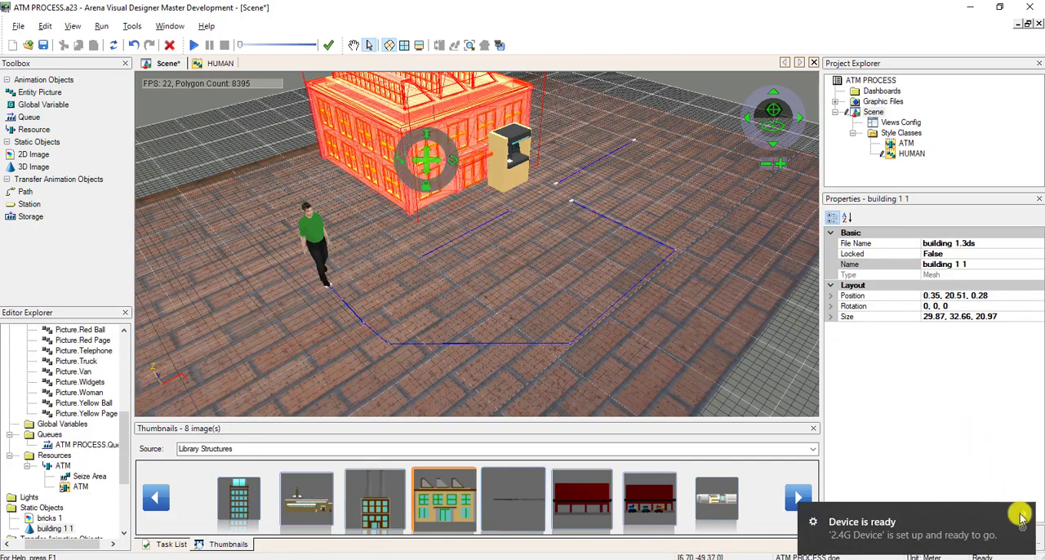
left_click_drag(421, 162, 501, 150)
left_click(562, 226)
left_click(559, 124)
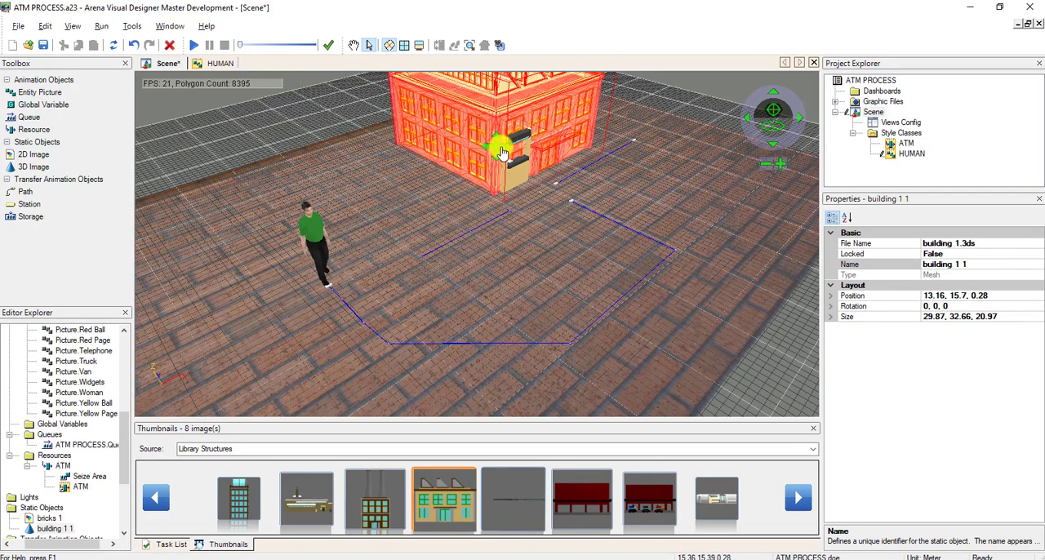
left_click(552, 224)
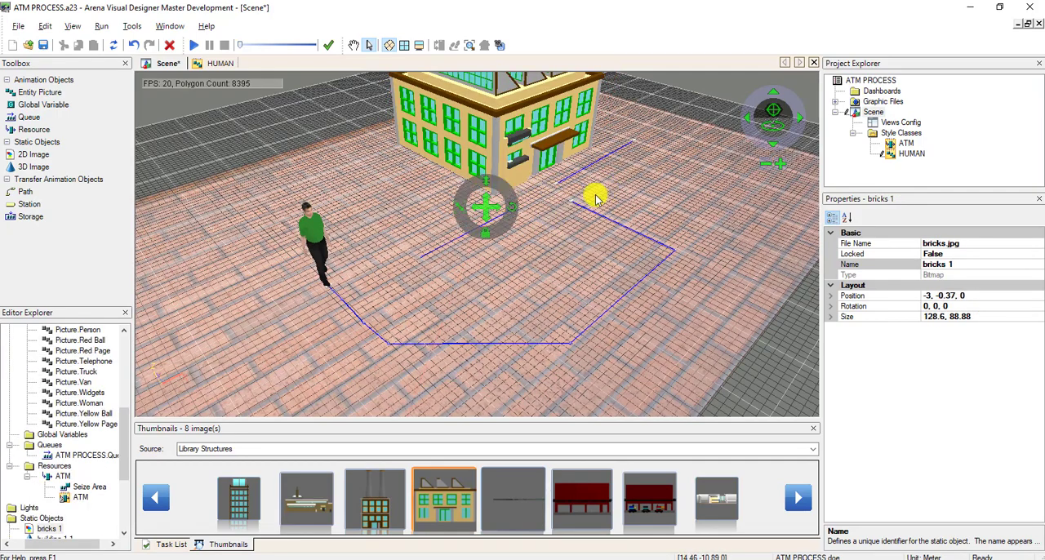
left_click(503, 147)
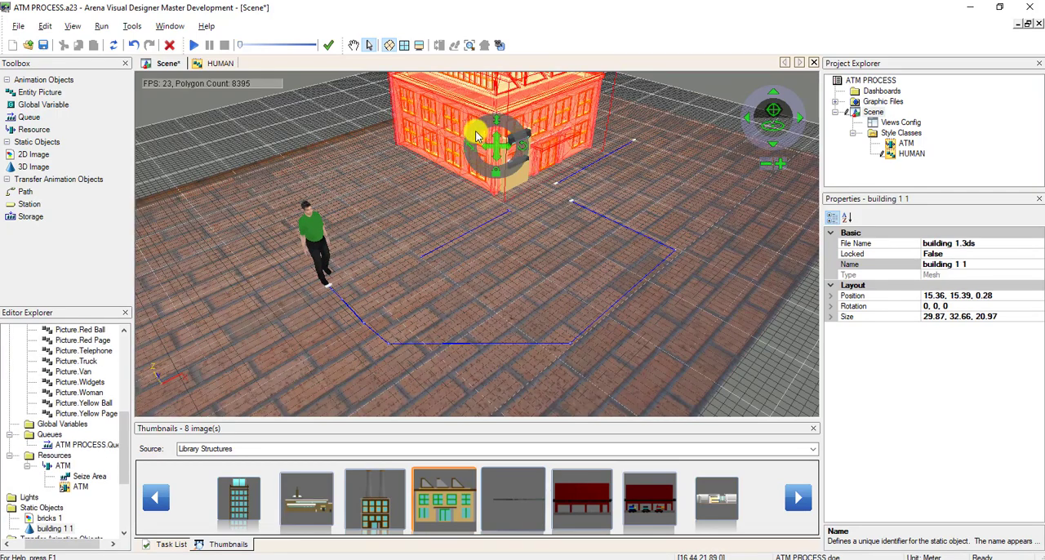
left_click(509, 203)
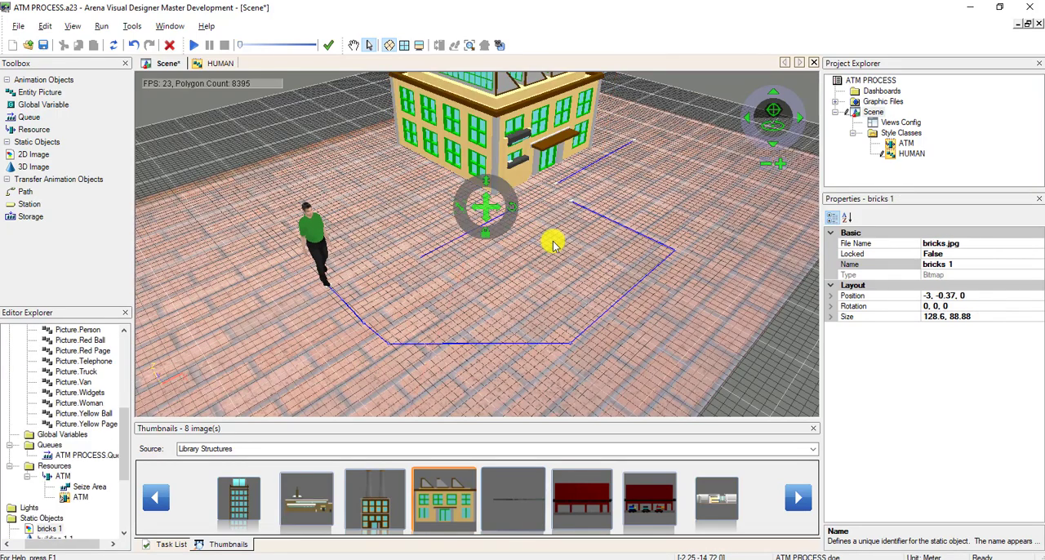
Save the scene, run the simulation to check the figures using the ATM at the building, and end the run.
left_click(42, 45)
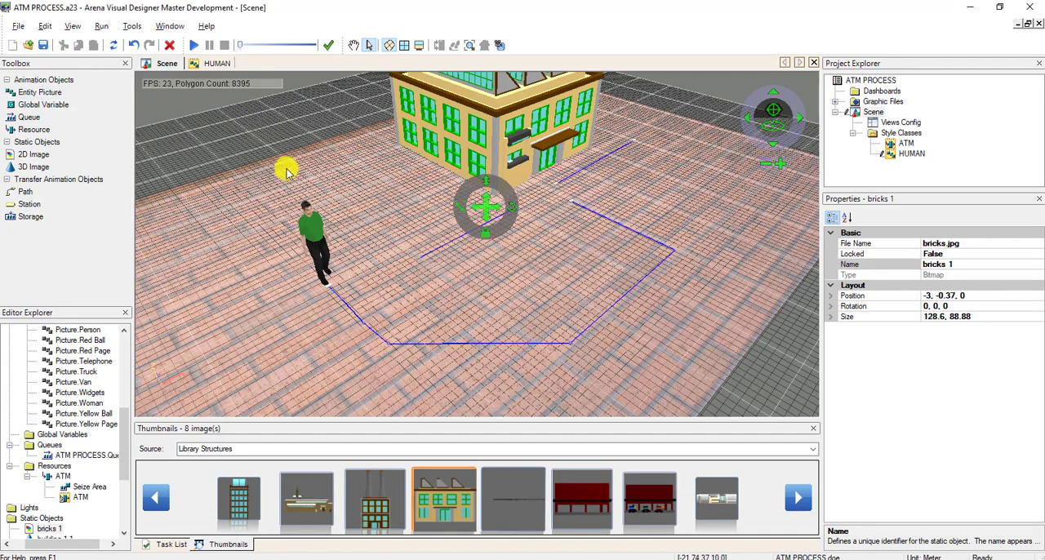
left_click(194, 45)
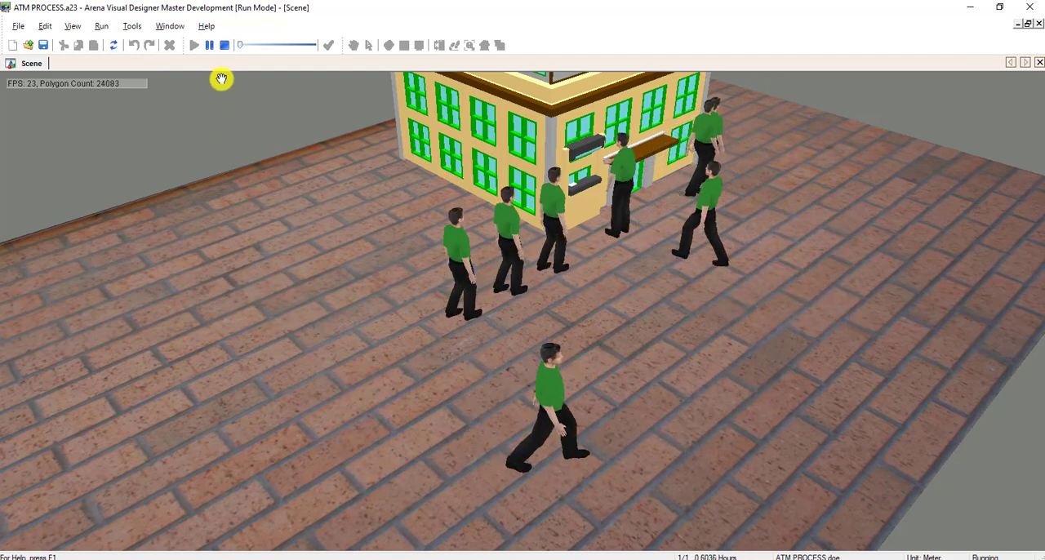
left_click(225, 45)
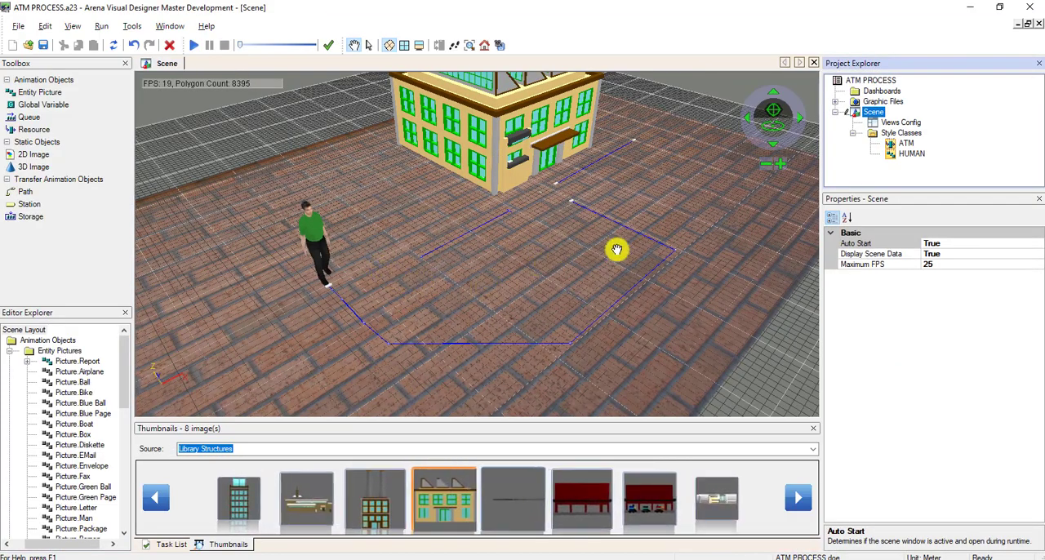
View the whole scene and collapse the Entity Pictures and ATM resource branches of the scene layout tree.
scroll(599, 242, "down", 3)
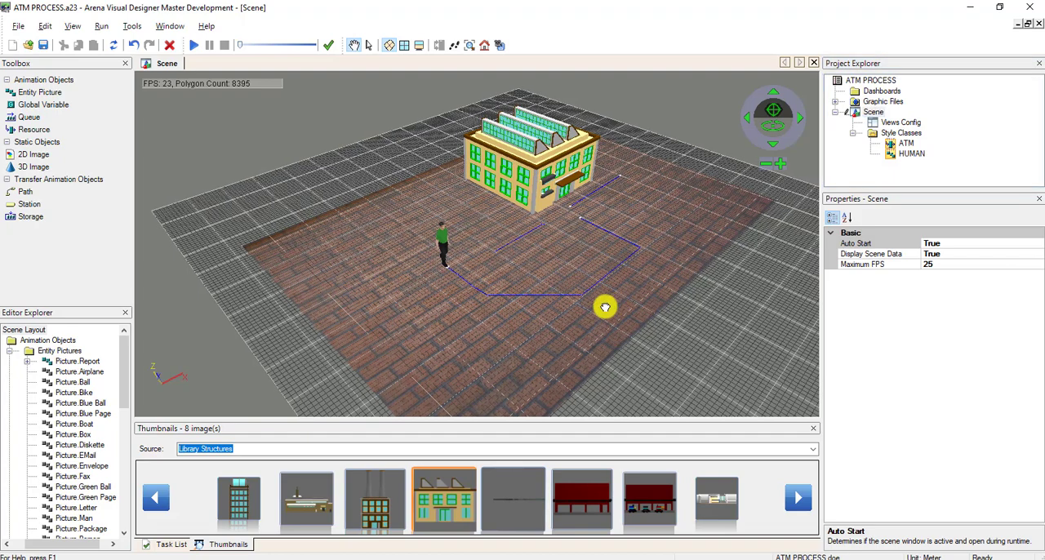
left_click_drag(605, 306, 582, 311)
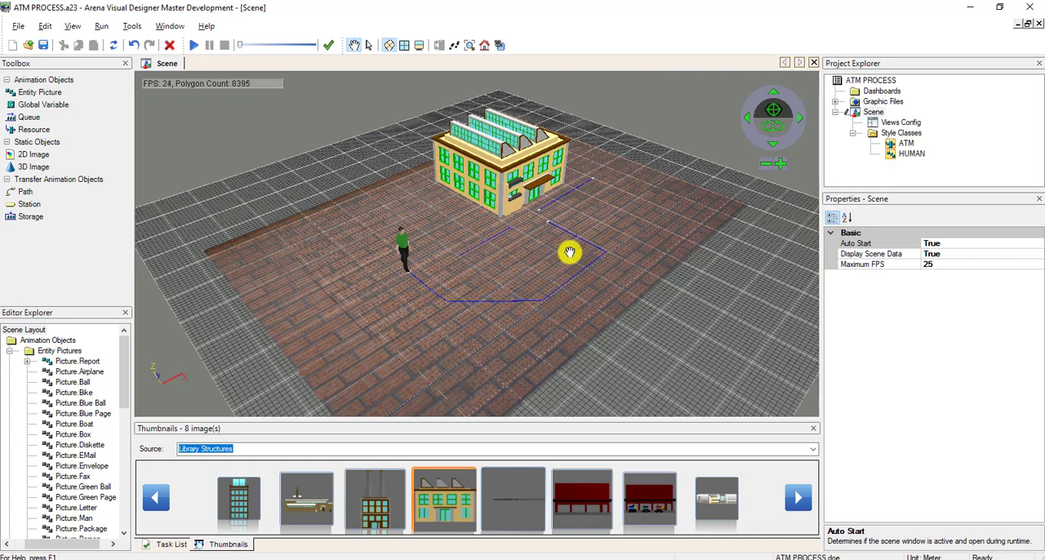
left_click(11, 355)
left_click(28, 403)
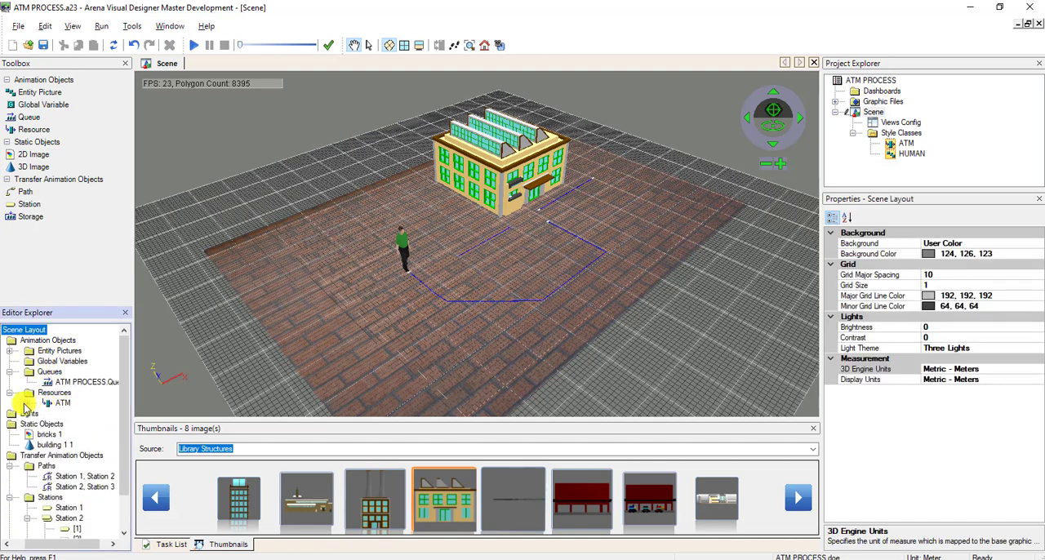
Collapse the Resources branch of the scene layout tree and look at the kinds of style class that can be inserted.
left_click(11, 393)
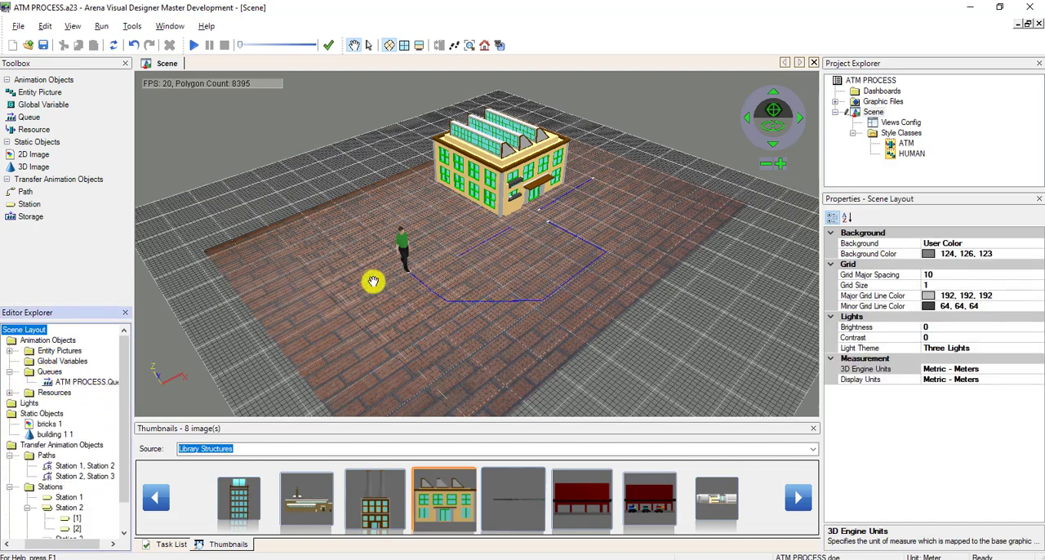
left_click(903, 133)
right_click(903, 134)
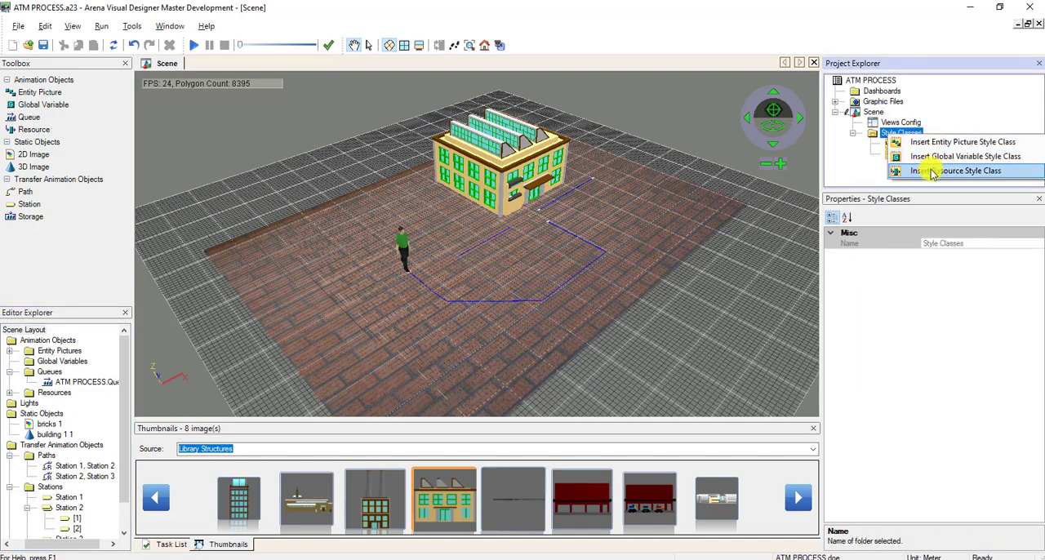
left_click(745, 267)
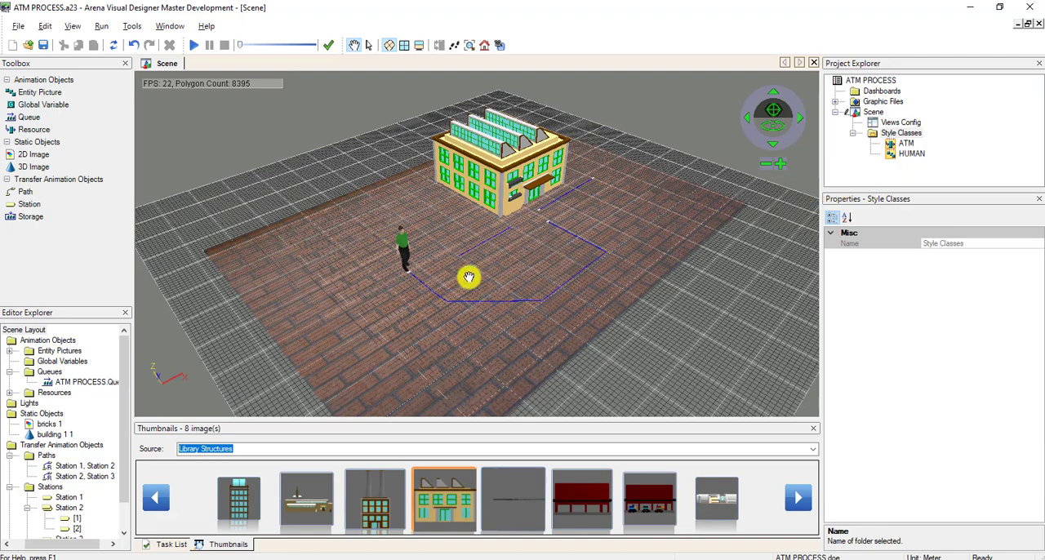
left_click_drag(482, 271, 463, 271)
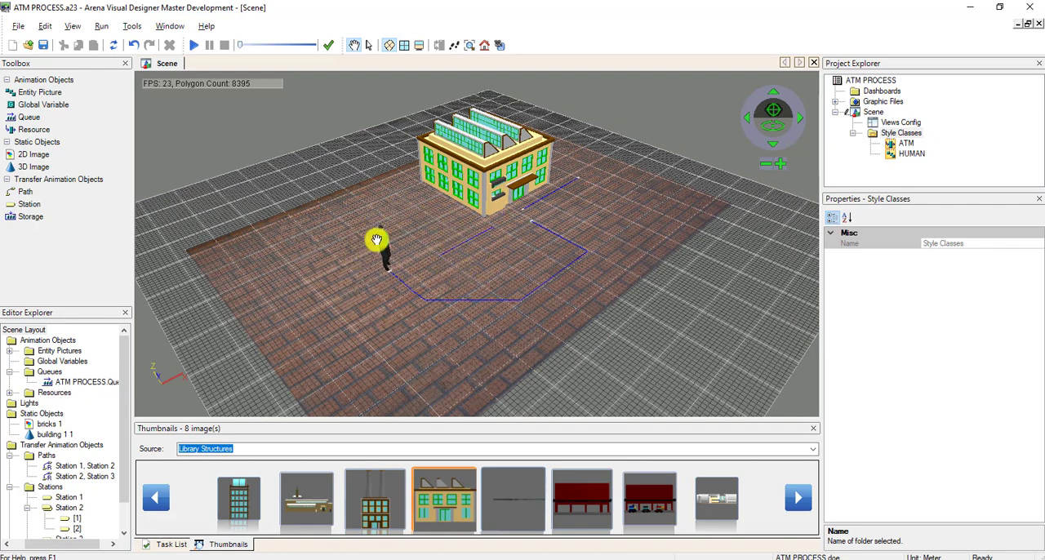
Place a 3D image placeholder on the brick floor behind the standing figure at about -29.79, 32.37, 0.
left_click_drag(34, 167, 249, 178)
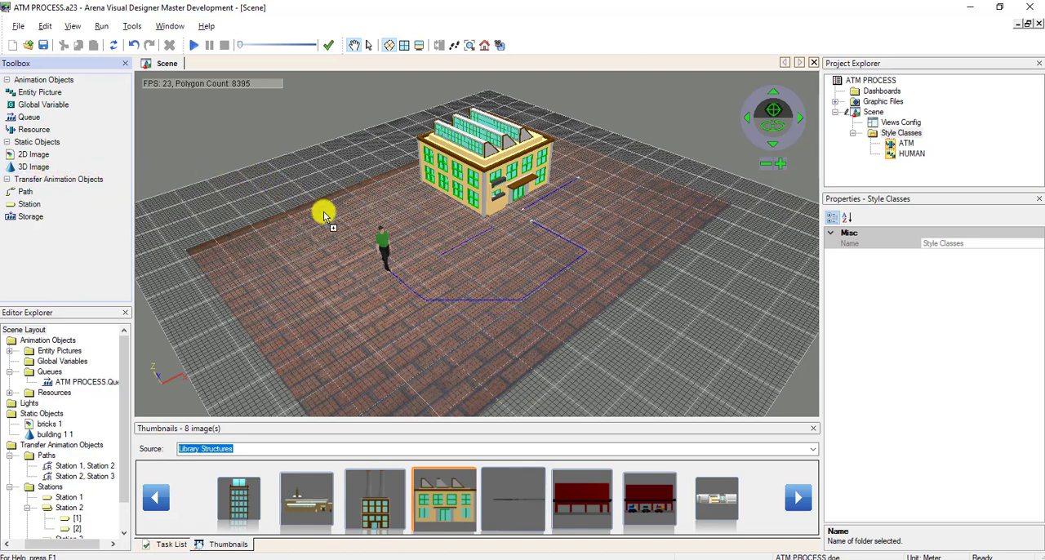
left_click_drag(329, 226, 326, 222)
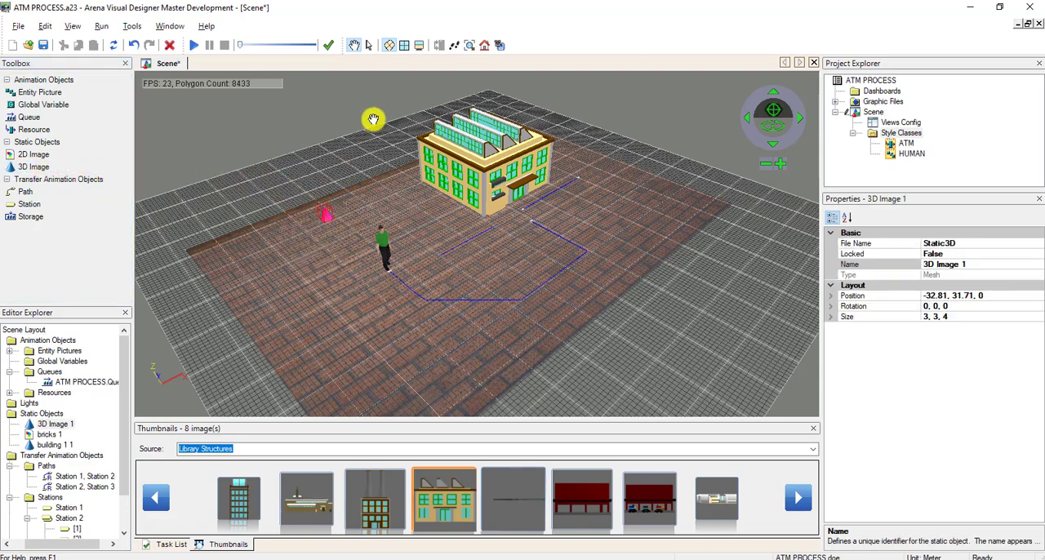
left_click(368, 45)
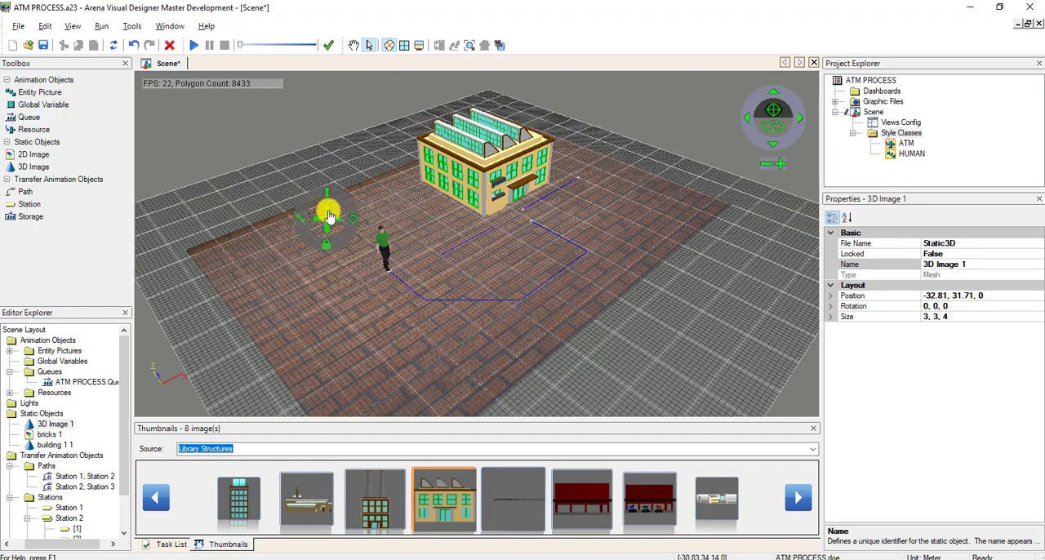
mouse_move(329, 216)
left_mouse_down()
mouse_move(333, 187)
mouse_move(331, 217)
left_mouse_up()
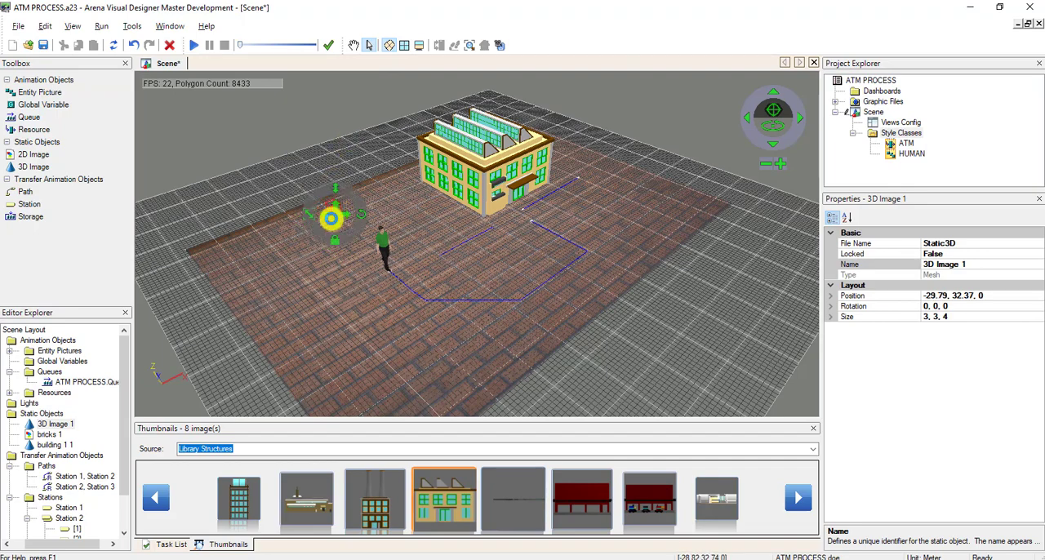
Open the image file selection for the placeholder, check which 3D file types it accepts, and cancel it.
double_click(331, 217)
left_click(482, 307)
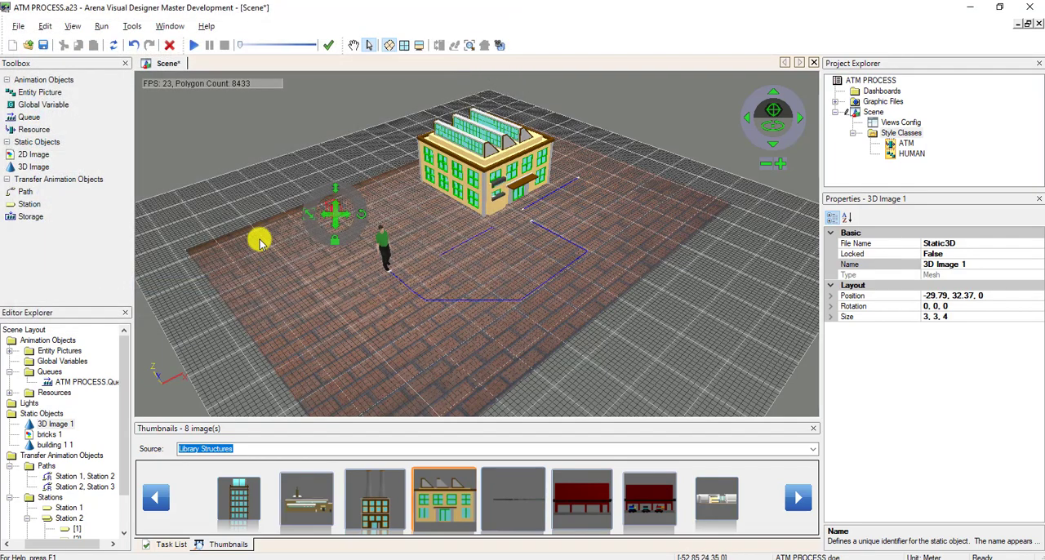
left_click(354, 45)
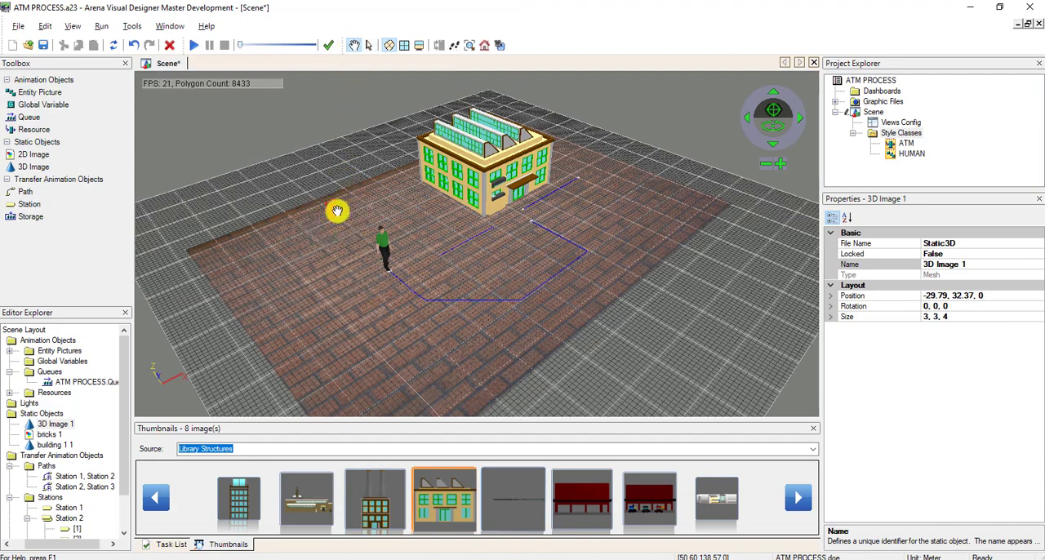
left_click(369, 45)
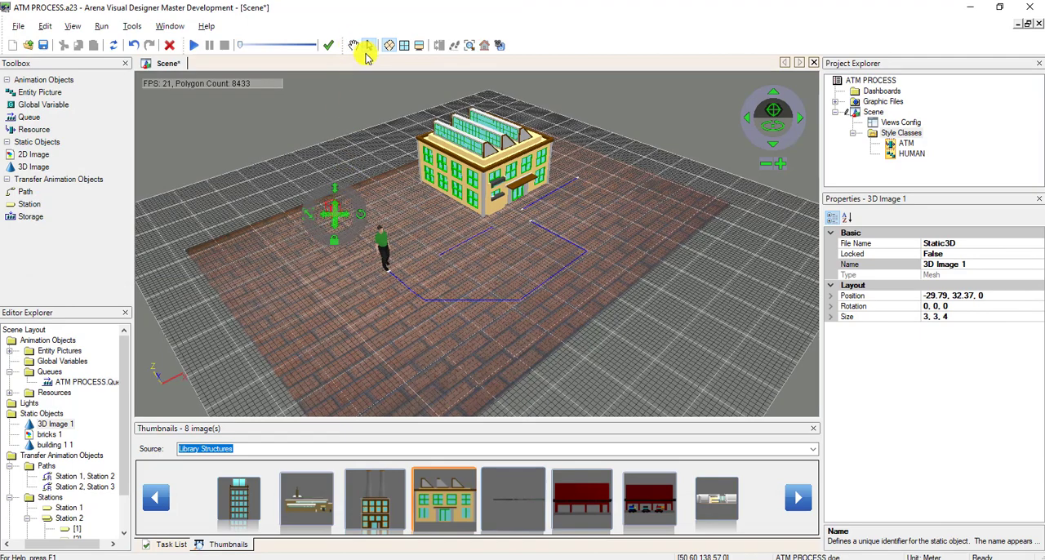
double_click(333, 212)
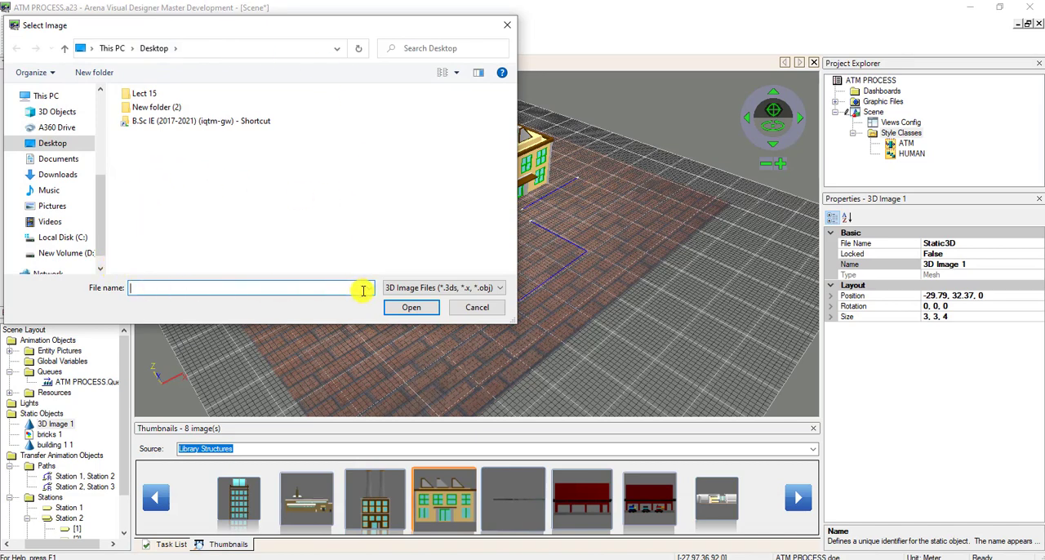
left_click(476, 287)
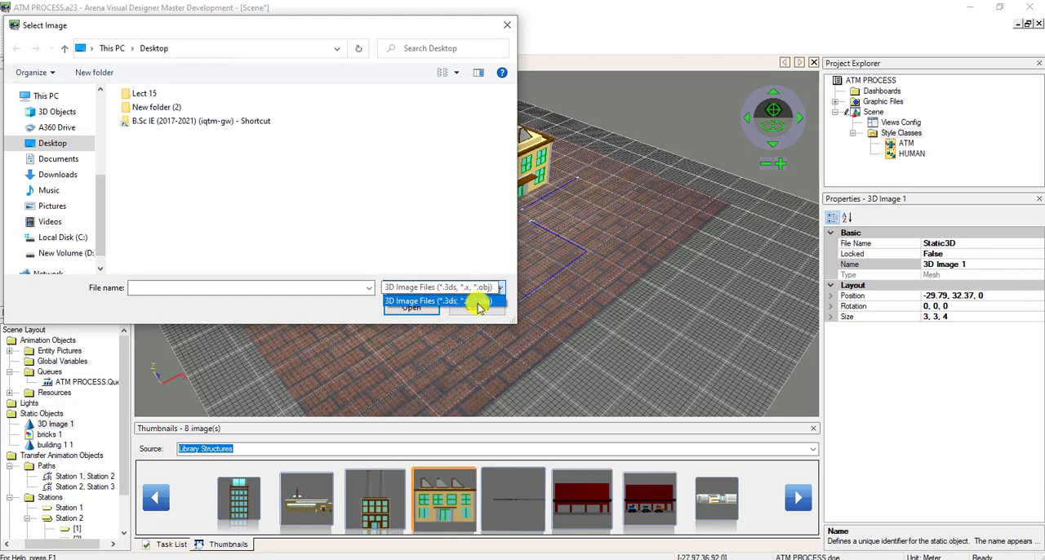
left_click(462, 301)
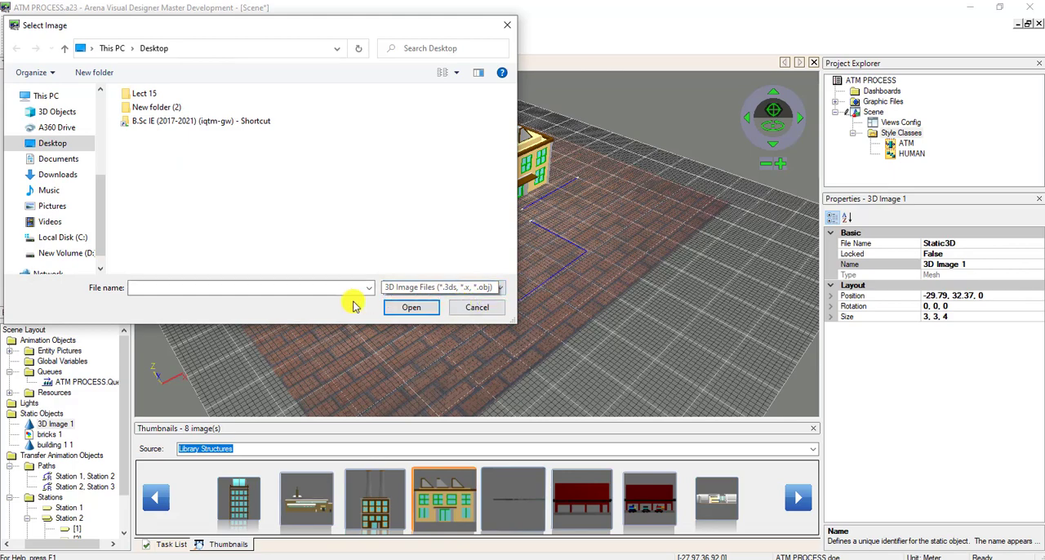
left_click(463, 309)
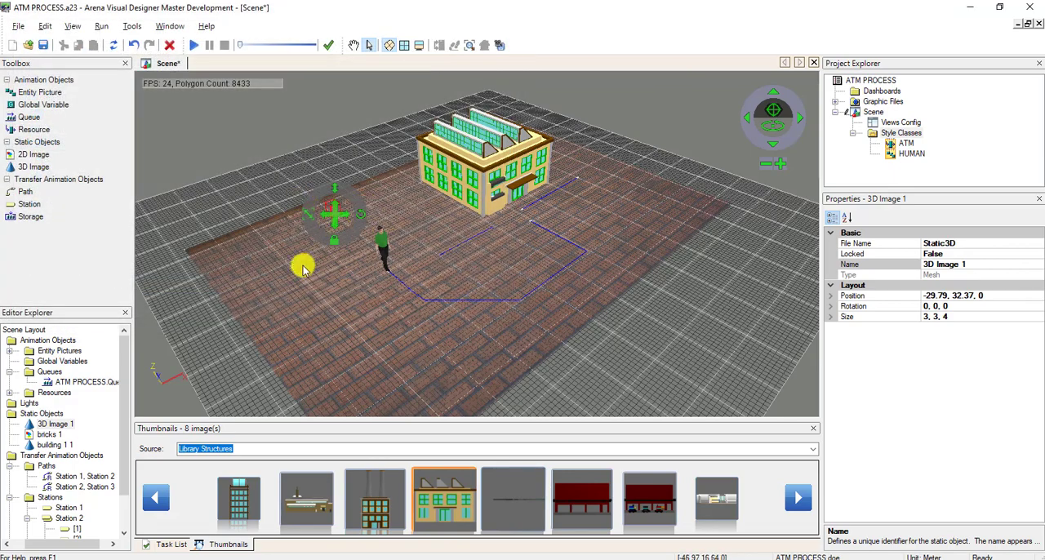
Delete the 3D image placeholder behind the standing figure from the scene.
left_click(316, 230)
left_click(292, 193)
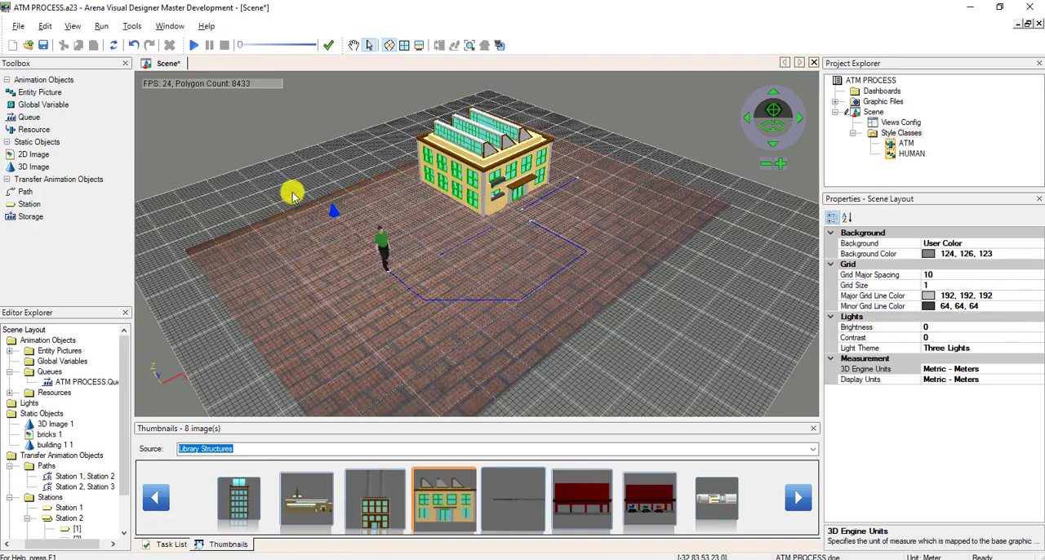
left_click(333, 215)
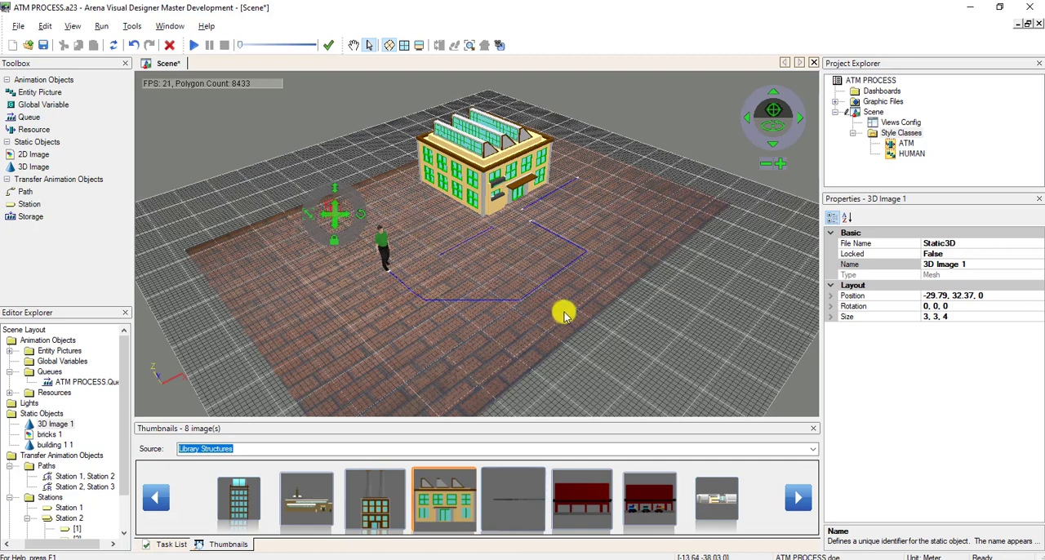
key("Delete")
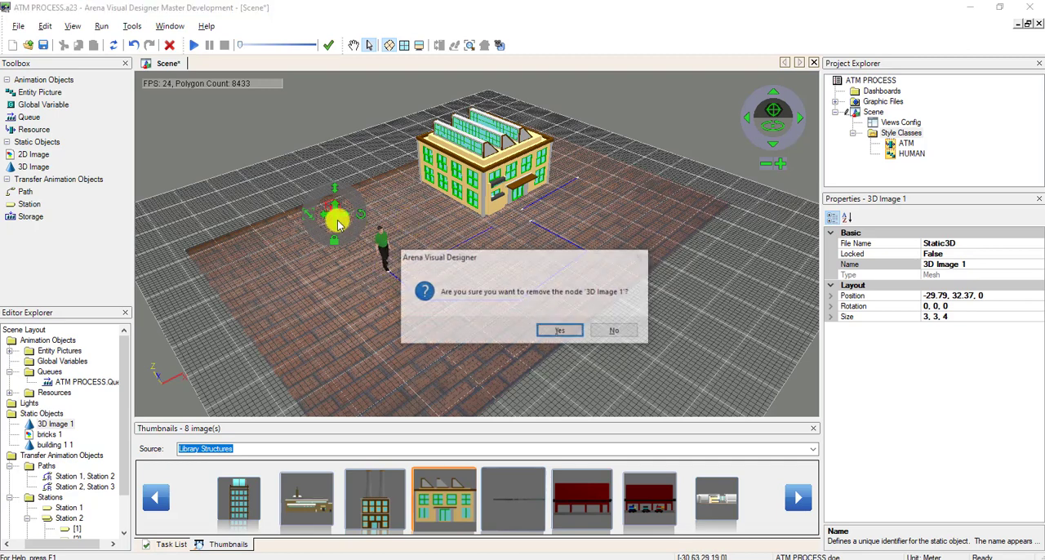
left_click(546, 334)
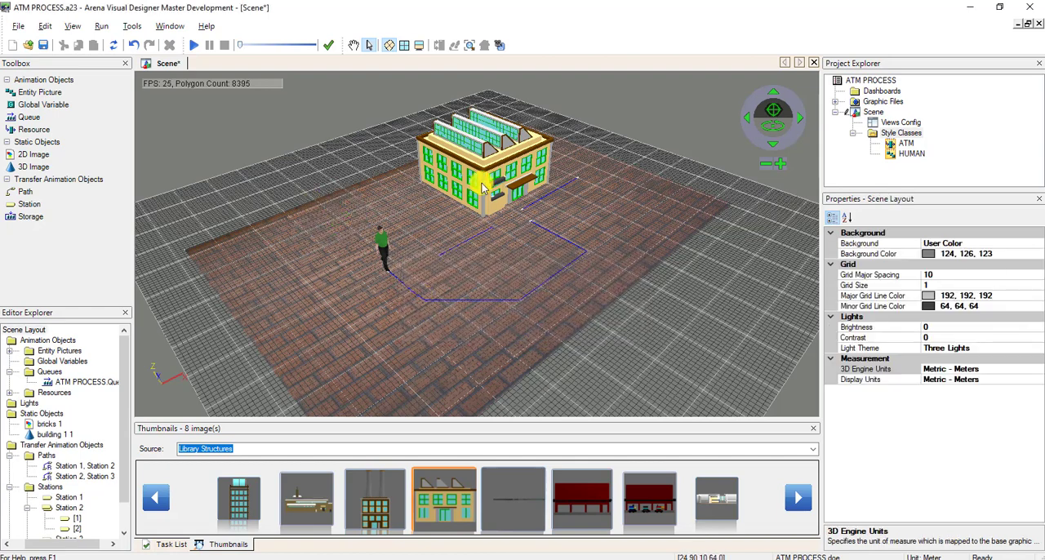
Save the scene, run the simulation to watch the figures at the building, and end the run.
left_click(44, 44)
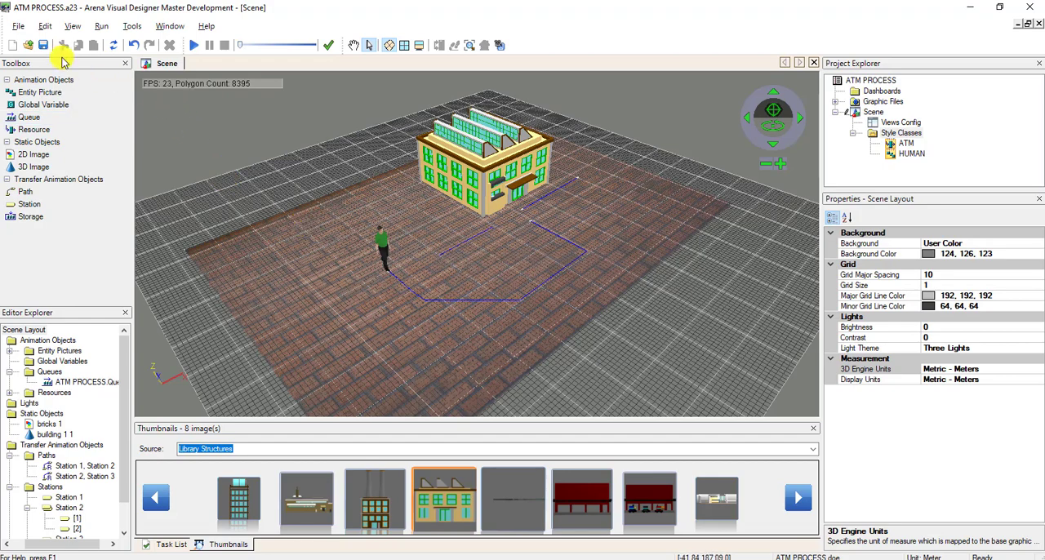
left_click(193, 45)
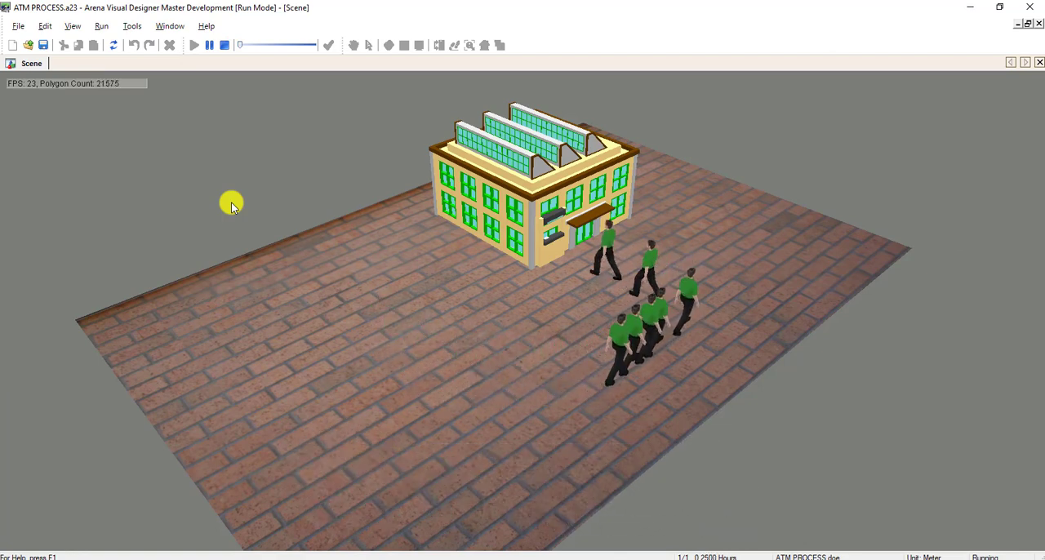
left_click(224, 46)
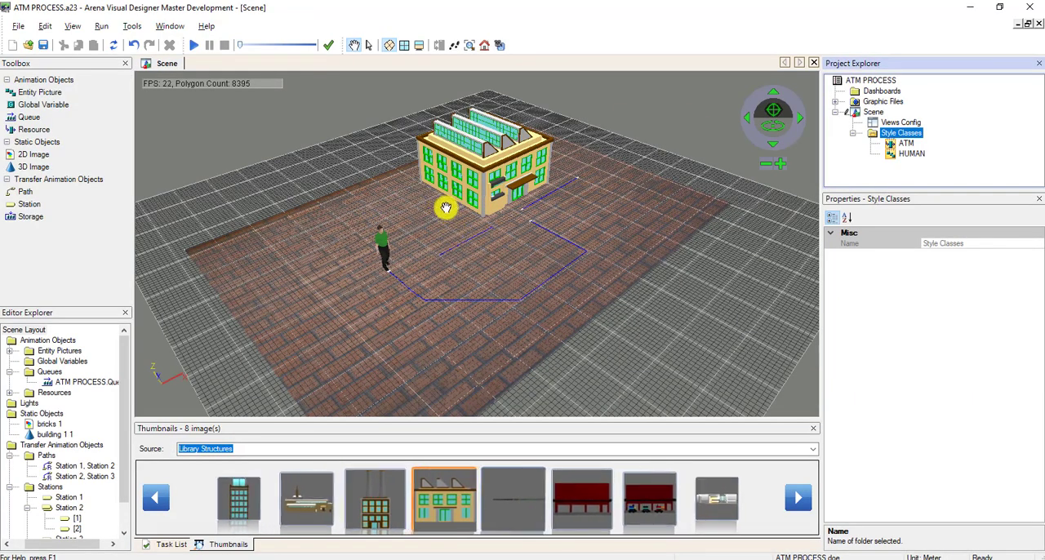
Place a 3D image placeholder beside the building's side wall at about -3.91, 21.1, 0 and load the Library Background Spheres thumbnails.
left_click_drag(24, 167, 428, 205)
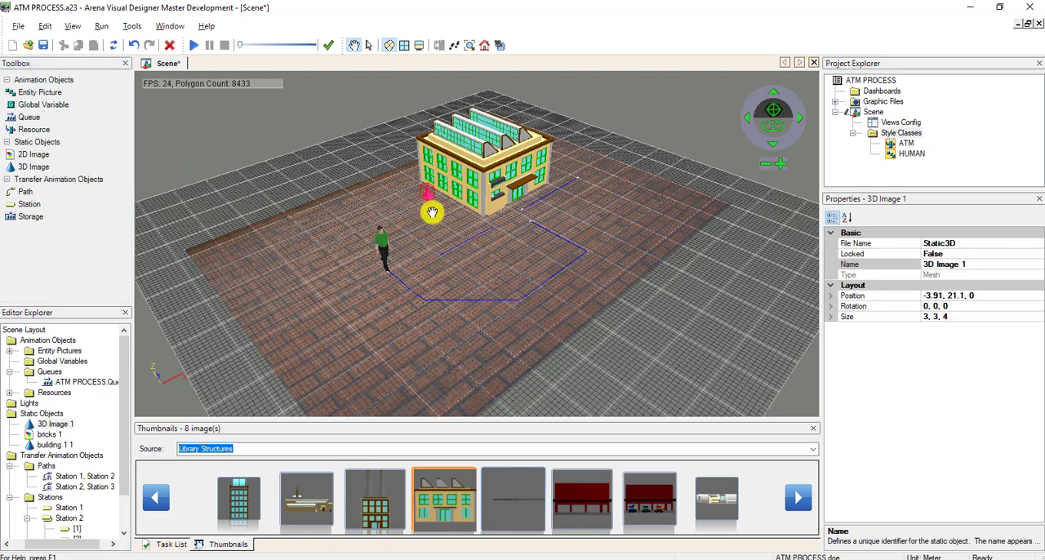
left_click(724, 448)
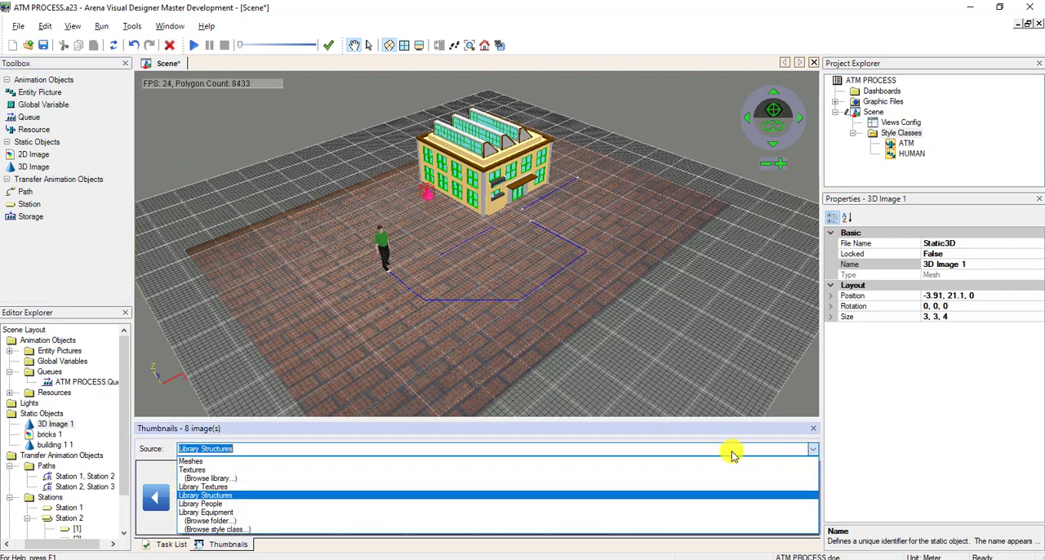
left_click(614, 478)
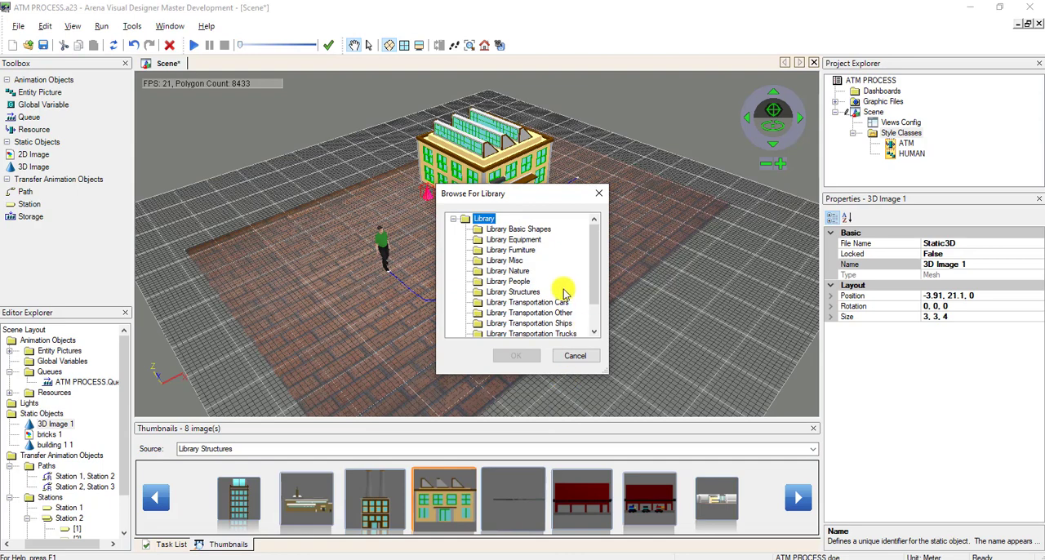
scroll(586, 286, "down", 1)
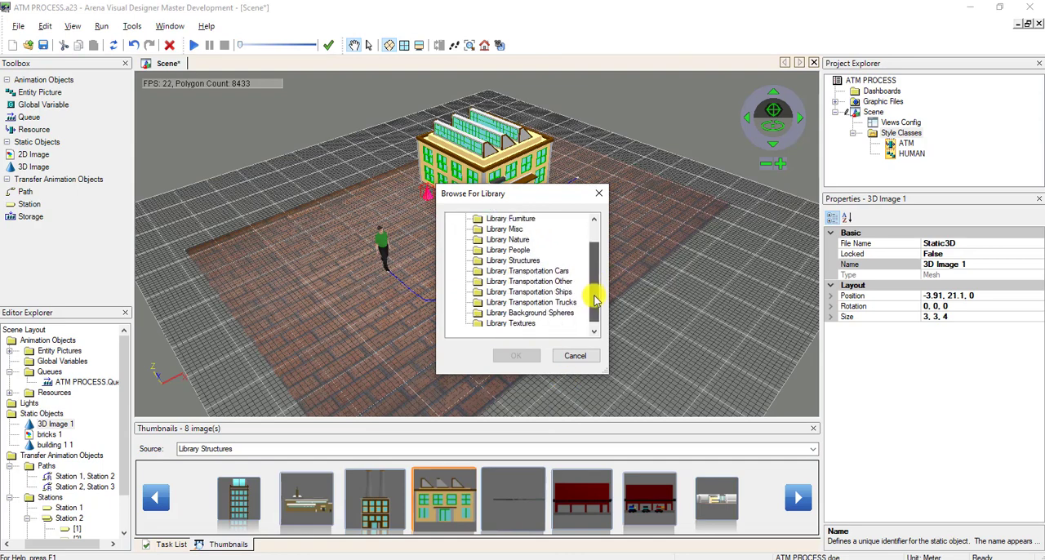
double_click(500, 312)
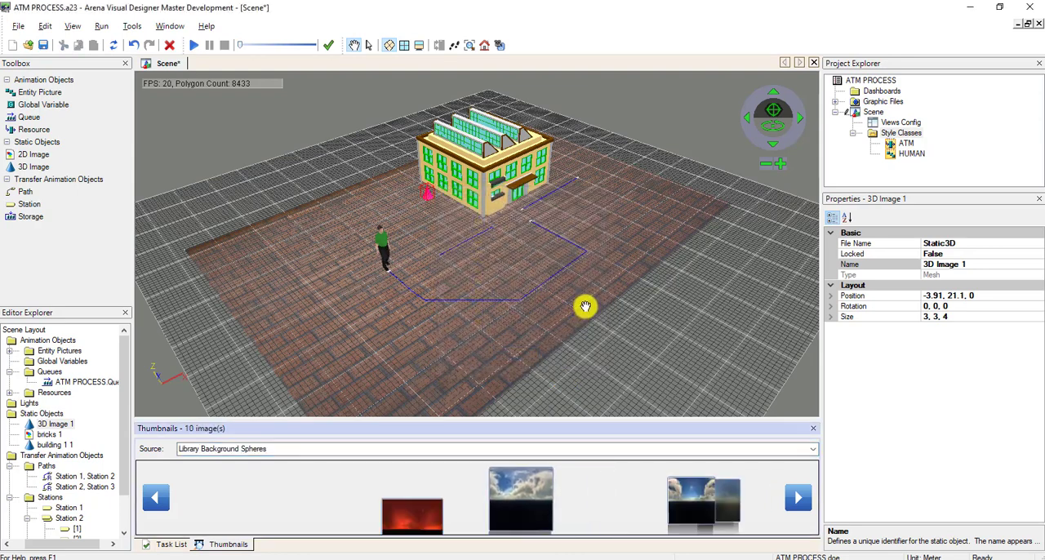
Load the Library Furniture thumbnails and add Couch 1.3ds beside the building at its default size of 1.82 by 0.73 by 0.93 m.
left_click(813, 449)
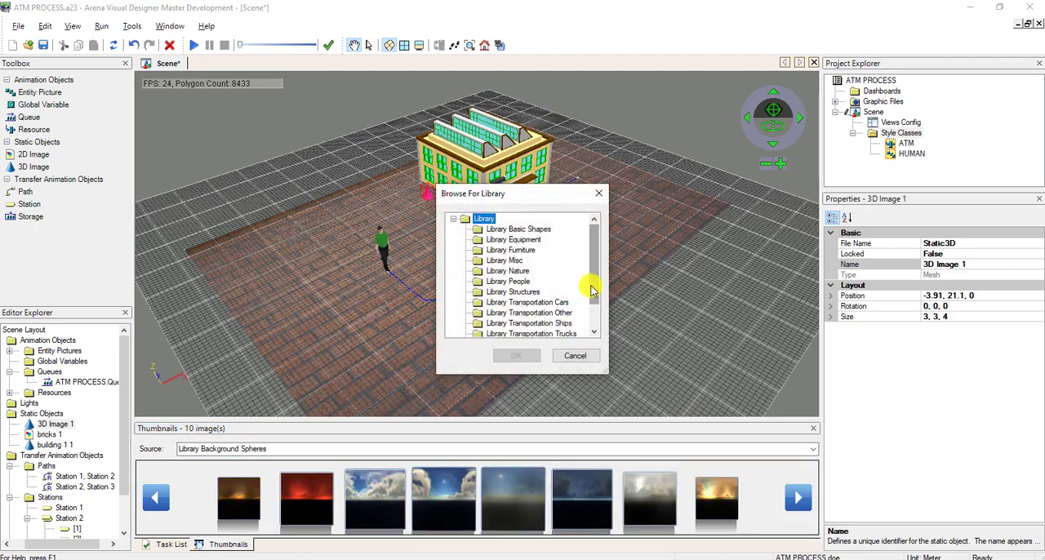
double_click(531, 253)
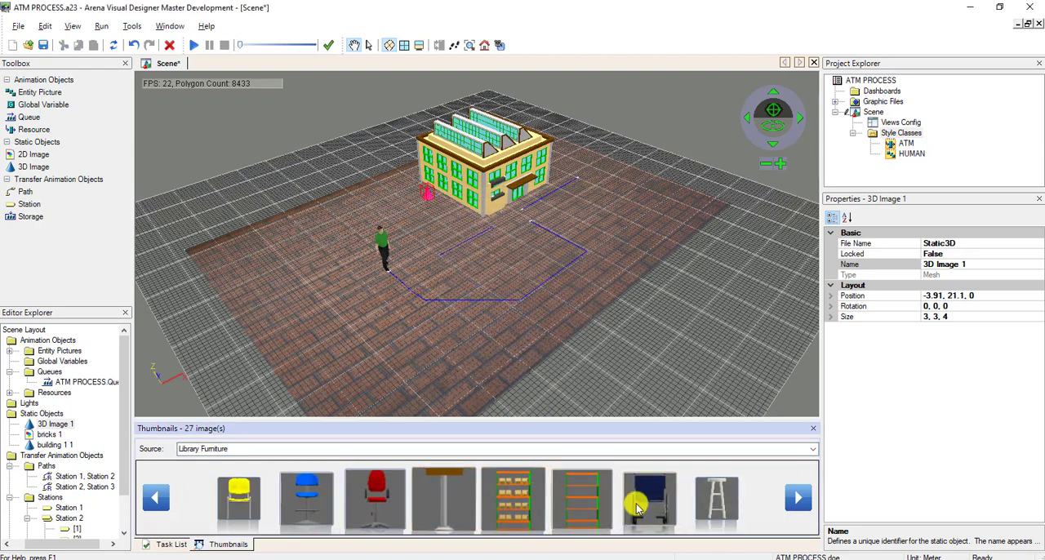
left_click(792, 498)
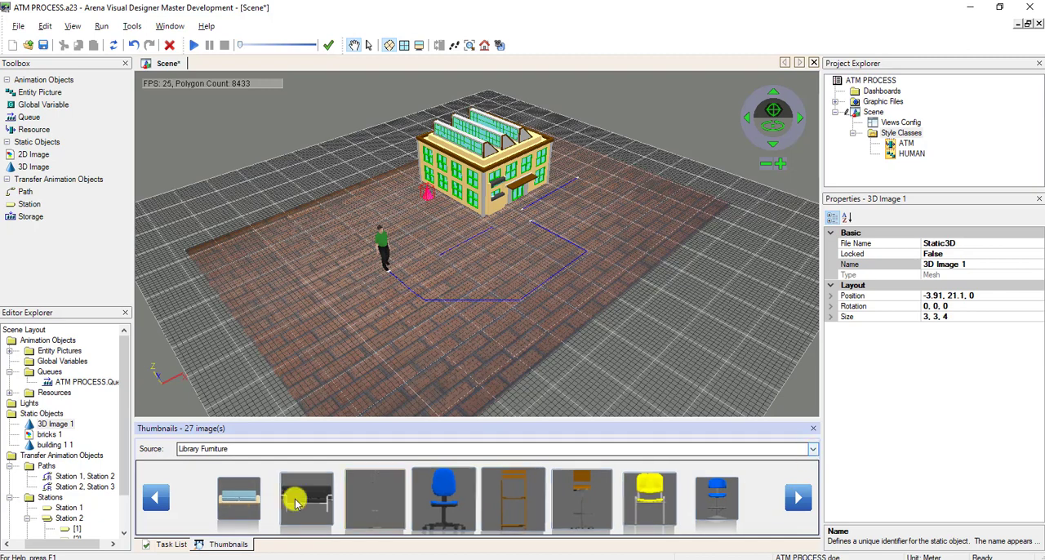
left_click(322, 498)
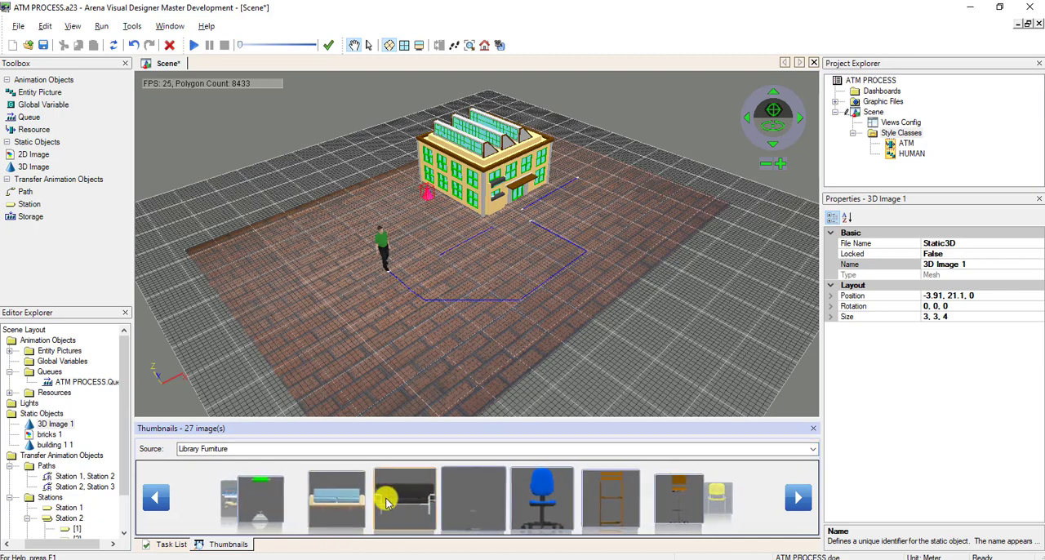
left_click_drag(443, 494, 424, 193)
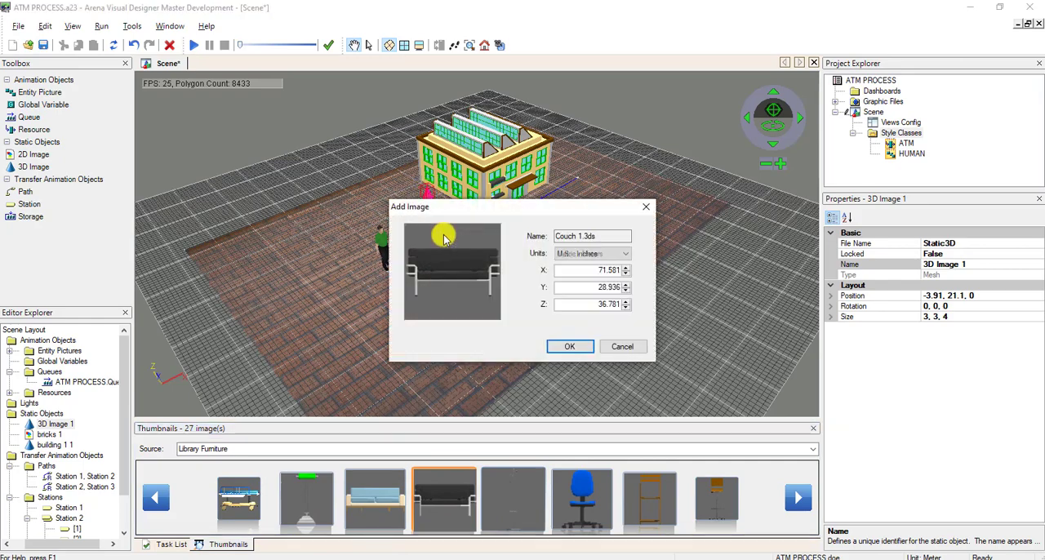
left_click(560, 350)
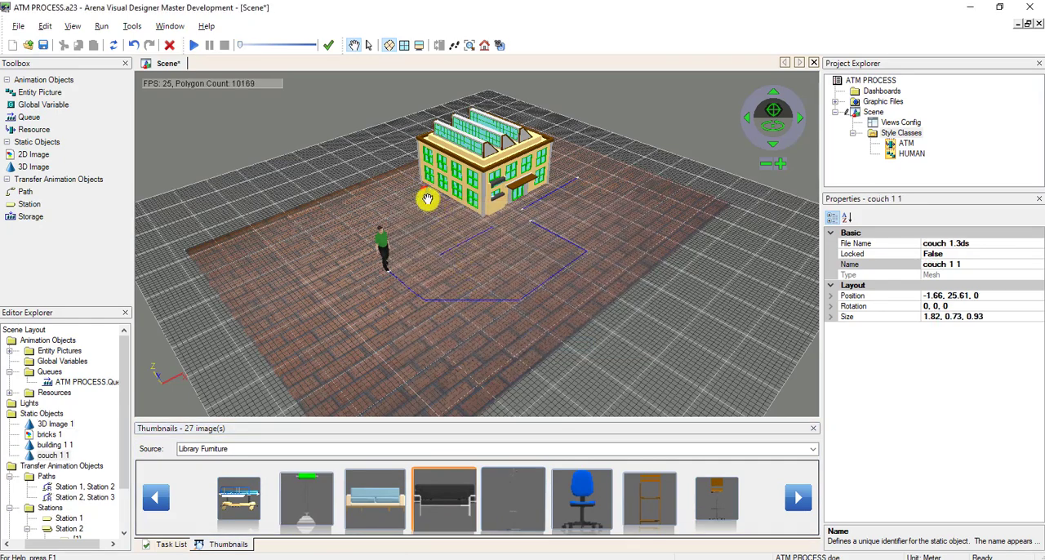
Move the 3D image placeholder away from the couch and the building's side wall, across the brick floor, and deselect it.
left_click(368, 46)
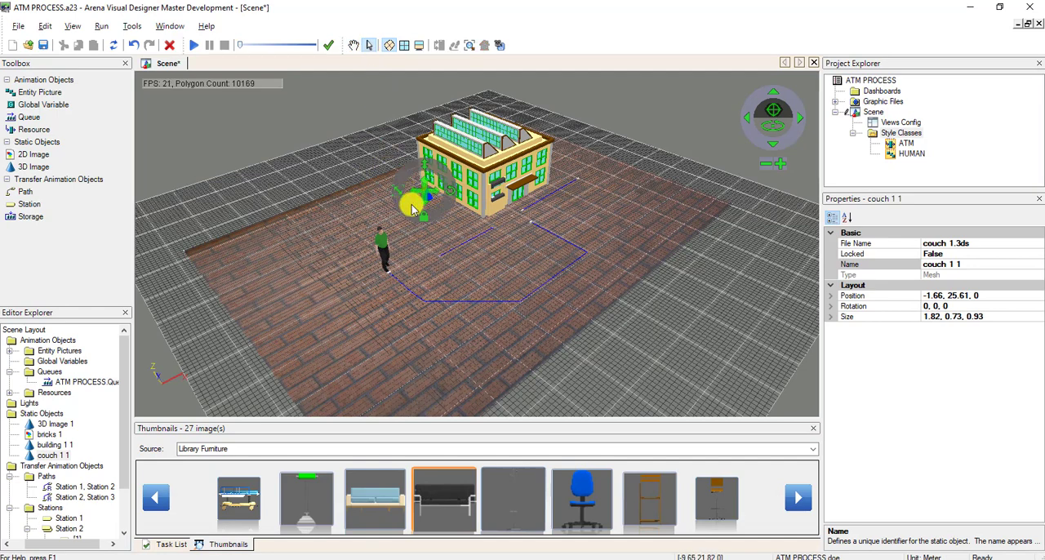
left_click(328, 194)
left_click(429, 203)
left_click_drag(429, 203, 380, 196)
left_click(373, 157)
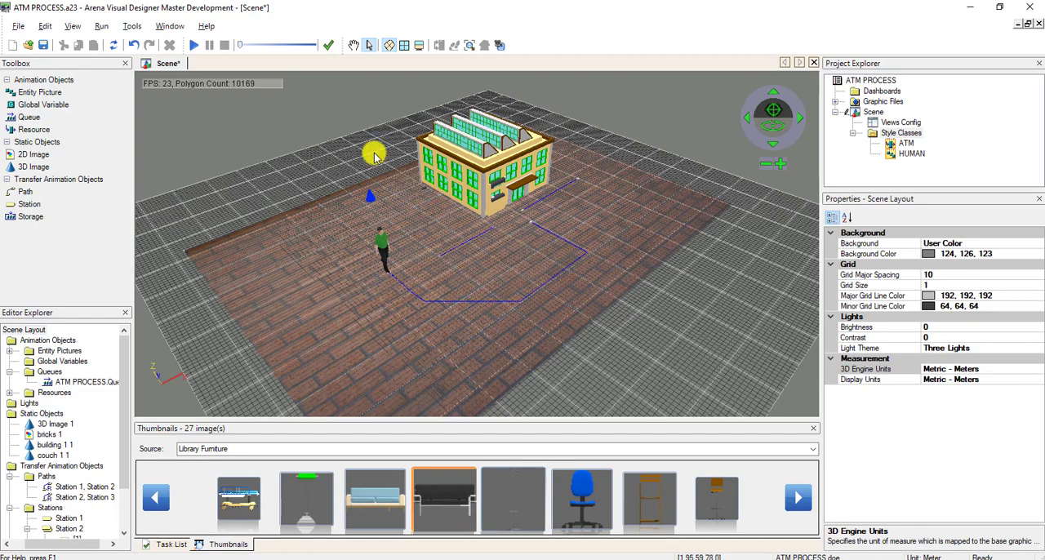
Enlarge the couch beside the building's side wall to about 29.09 by 11.76 by 14.95 m, positioned at about -8.7, 22.7, 0.
left_click(353, 45)
scroll(409, 192, "up", 3)
scroll(432, 202, "up", 6)
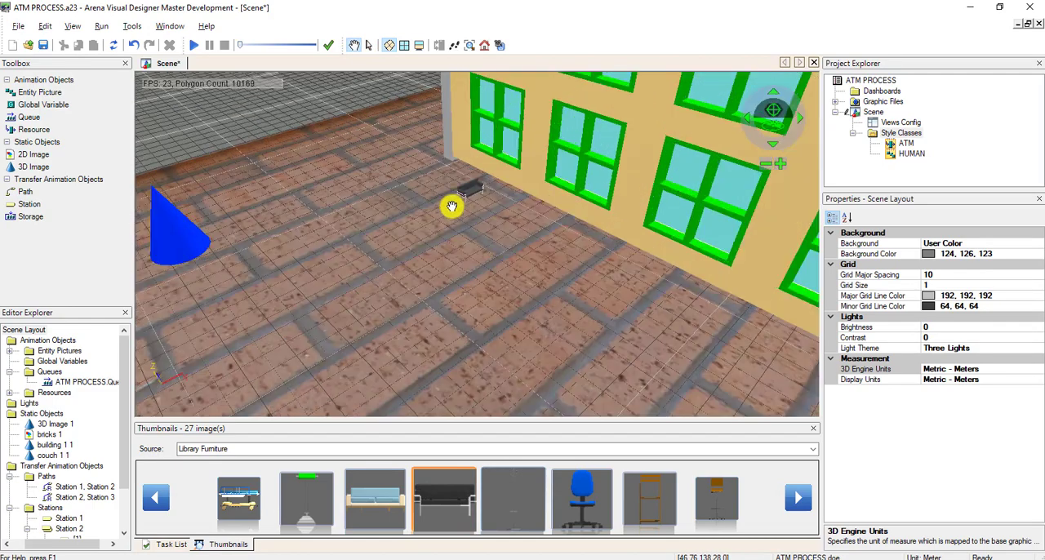
left_click(368, 44)
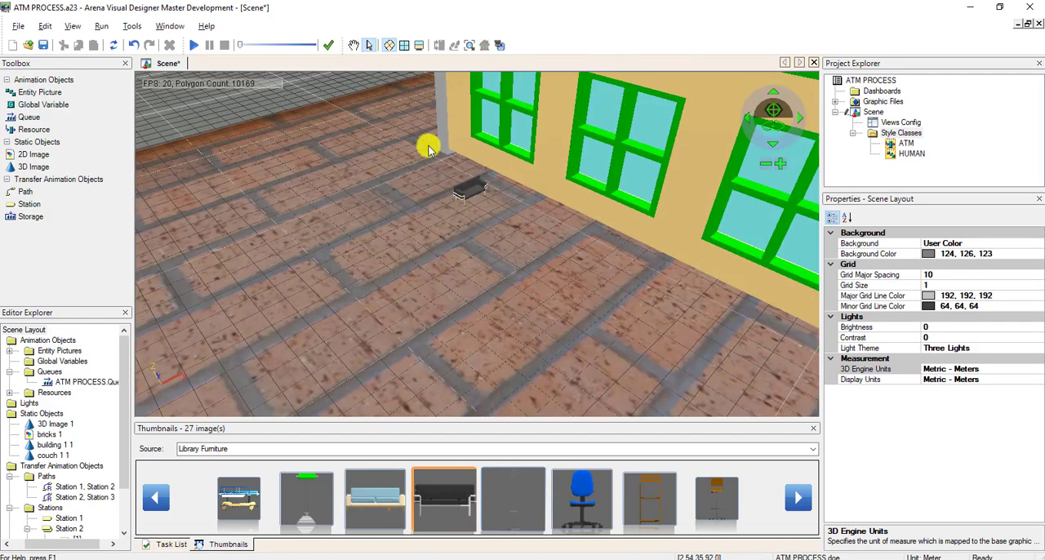
left_click(463, 194)
left_click_drag(430, 191, 377, 164)
left_click_drag(471, 200, 314, 243)
left_click_drag(365, 293, 480, 306)
Scale the oversized couch down to suit the building and place it against the side wall near the front corner.
left_click(353, 45)
scroll(457, 217, "down", 6)
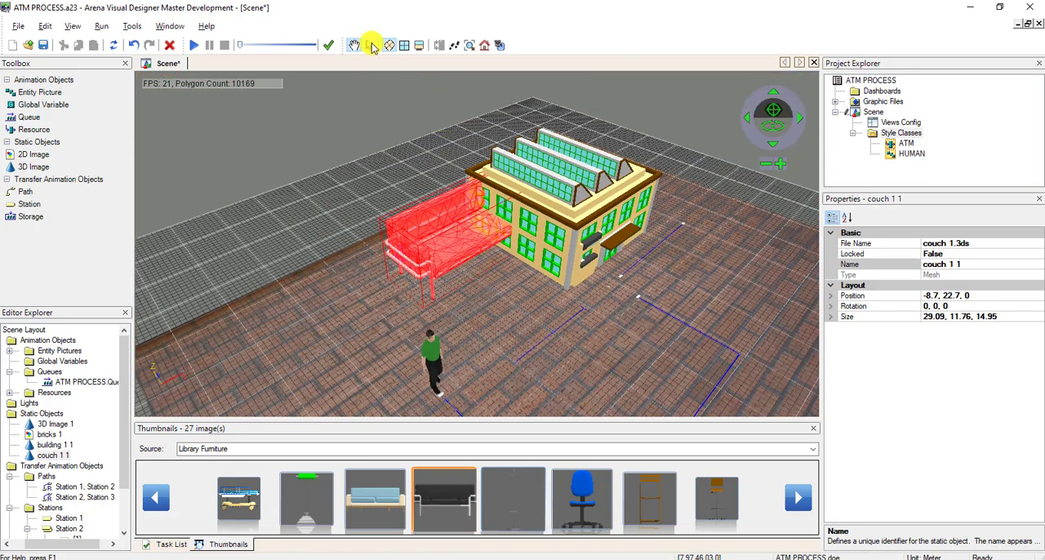
left_click(369, 45)
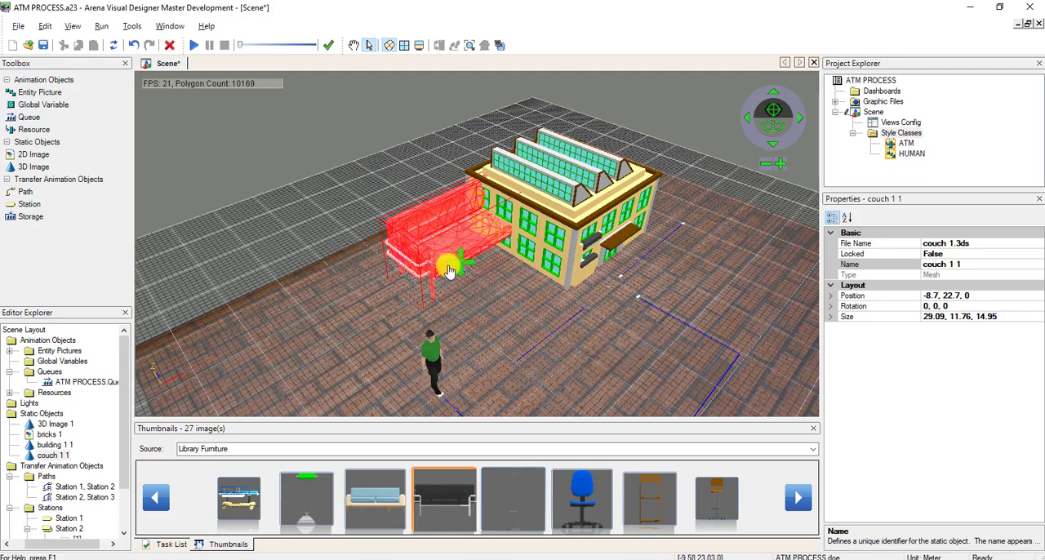
left_click_drag(448, 271, 329, 346)
left_click_drag(400, 314, 493, 319)
left_click(480, 336)
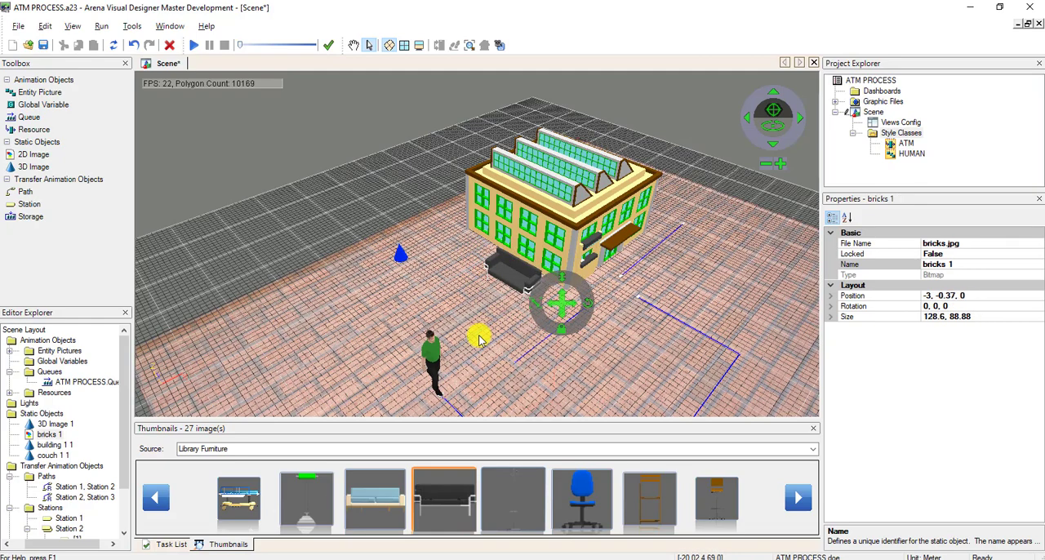
Delete the blue cone 3D image placeholder from the brick floor.
left_click(385, 228)
left_click(403, 255)
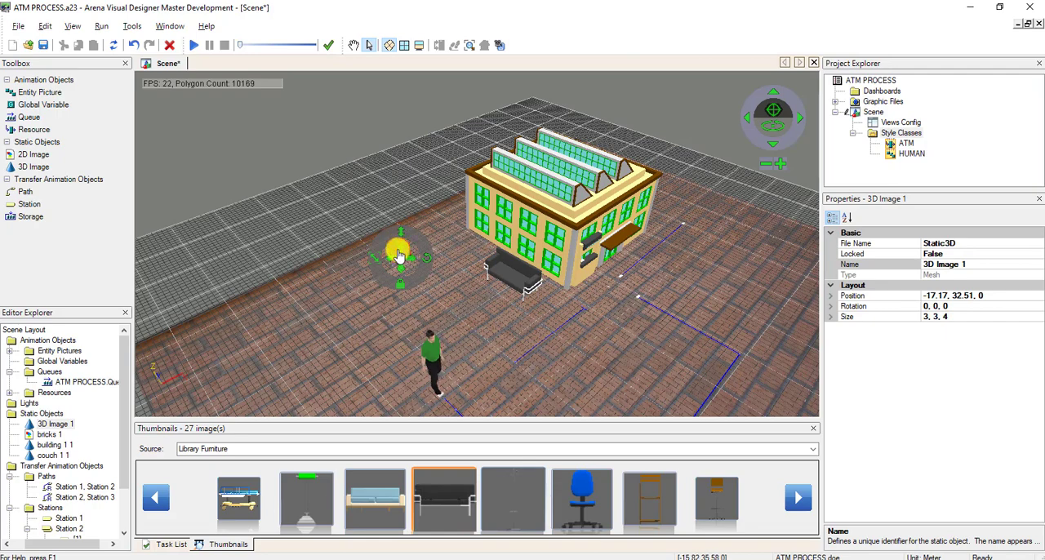
key("Delete")
Shift the brick floor slightly to about -3.02, 0.59, 0, lock it in place and deselect it.
left_click(553, 328)
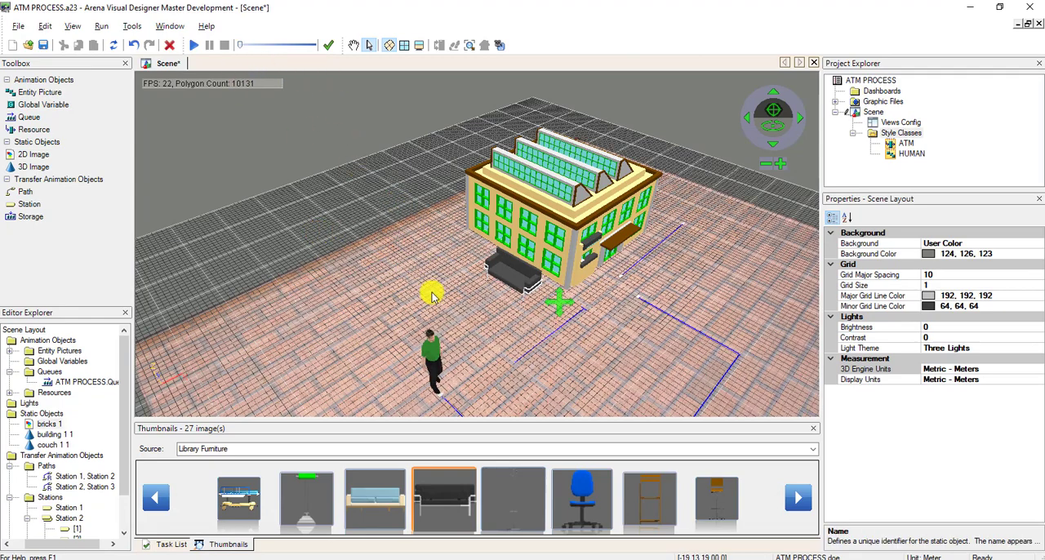
left_click(431, 281)
mouse_move(441, 300)
left_mouse_down()
mouse_move(427, 234)
mouse_move(425, 296)
left_mouse_up()
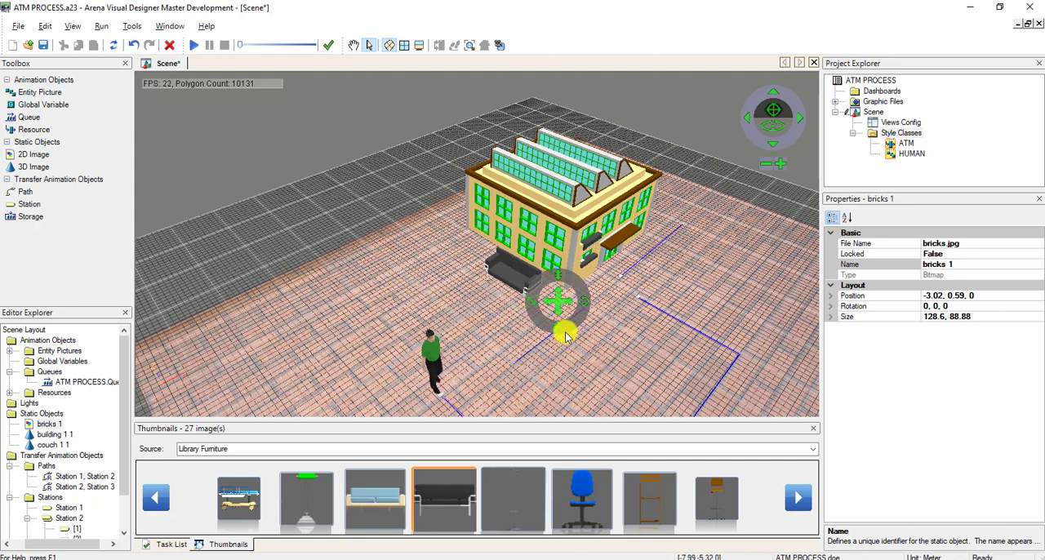
left_click(357, 235)
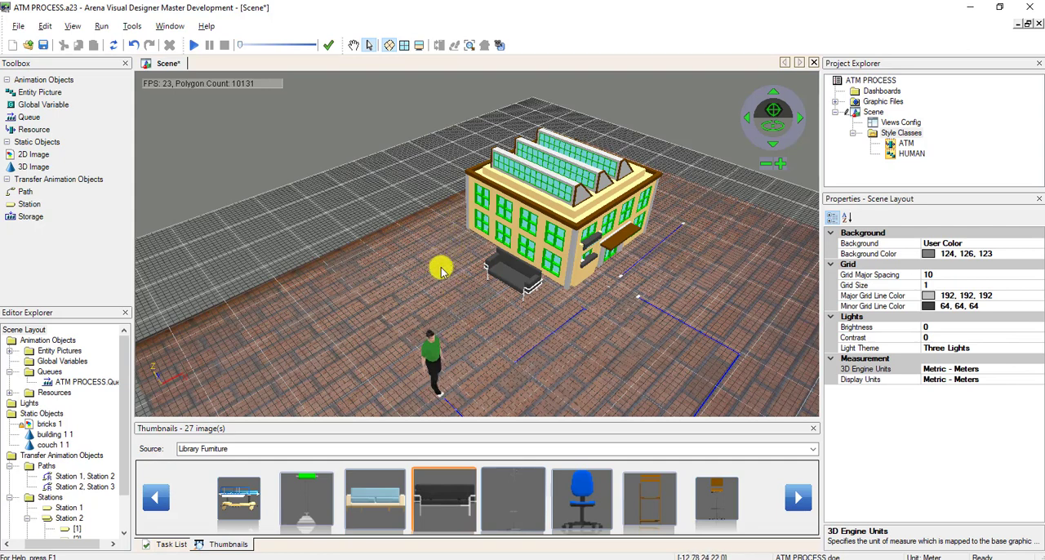
Examine the couch's placement against the building up close and within the whole scene.
left_click(354, 44)
scroll(459, 270, "up", 3)
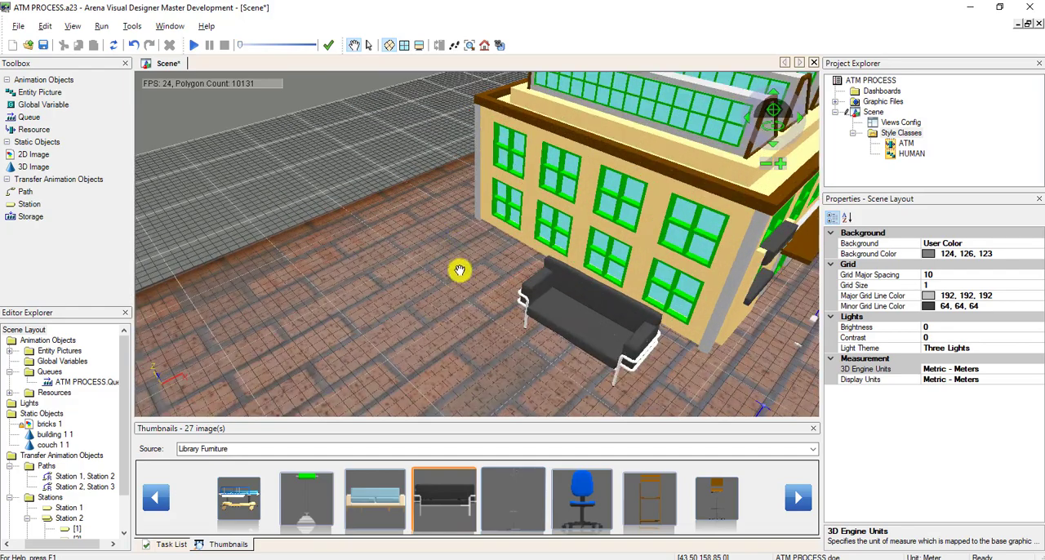
scroll(459, 270, "down", 5)
scroll(460, 270, "down", 2)
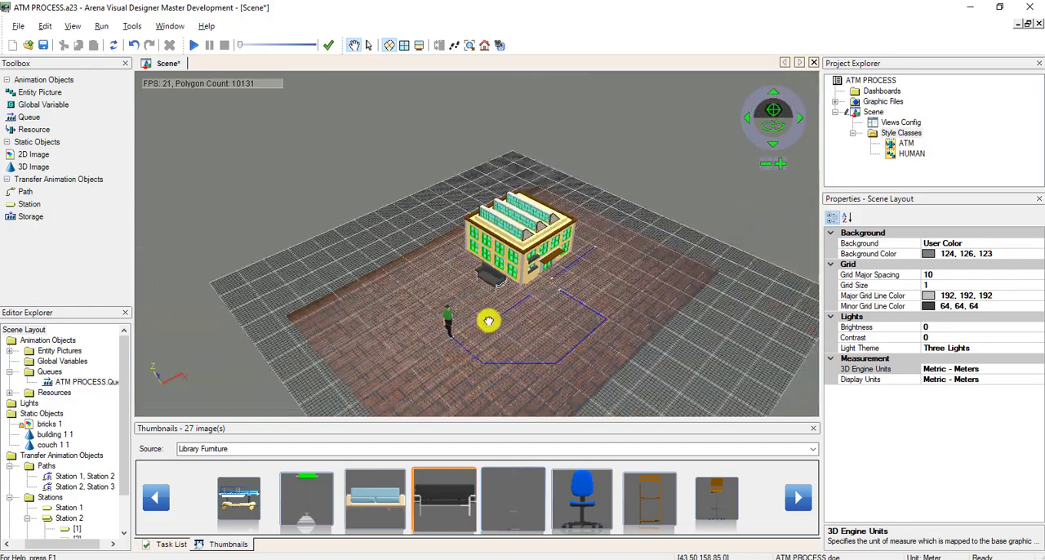
left_click_drag(487, 321, 462, 312)
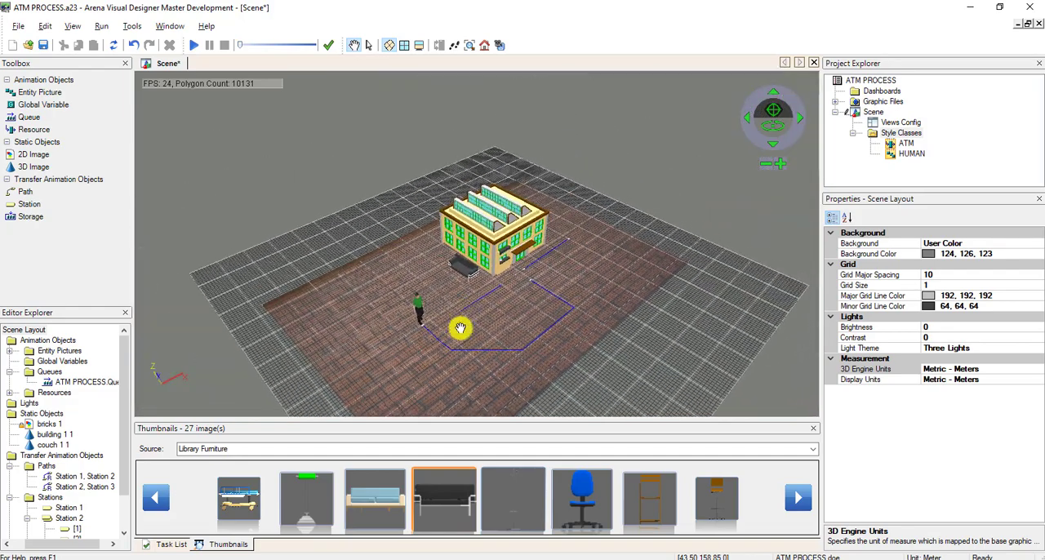
scroll(460, 328, "up", 2)
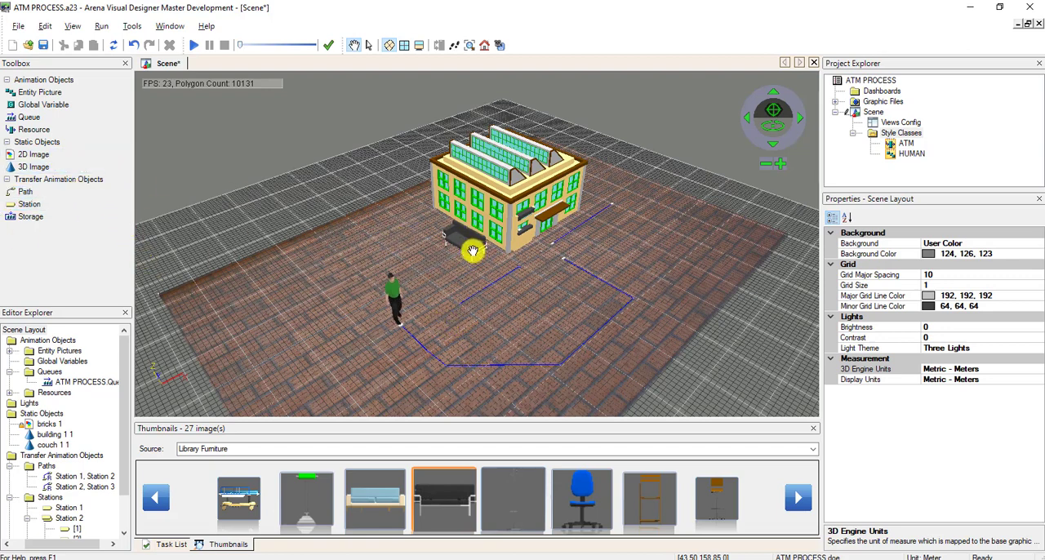
left_click_drag(502, 316, 503, 285)
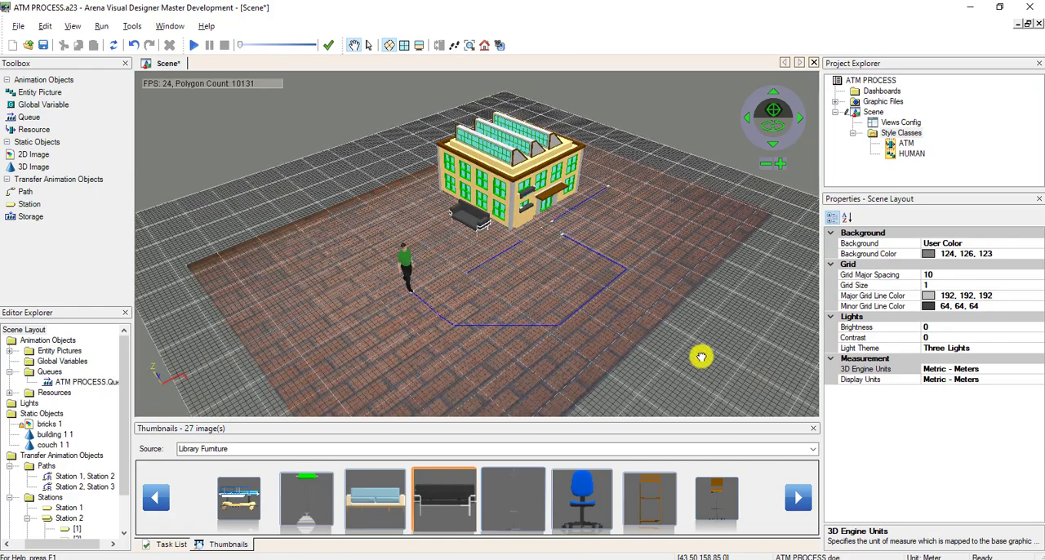